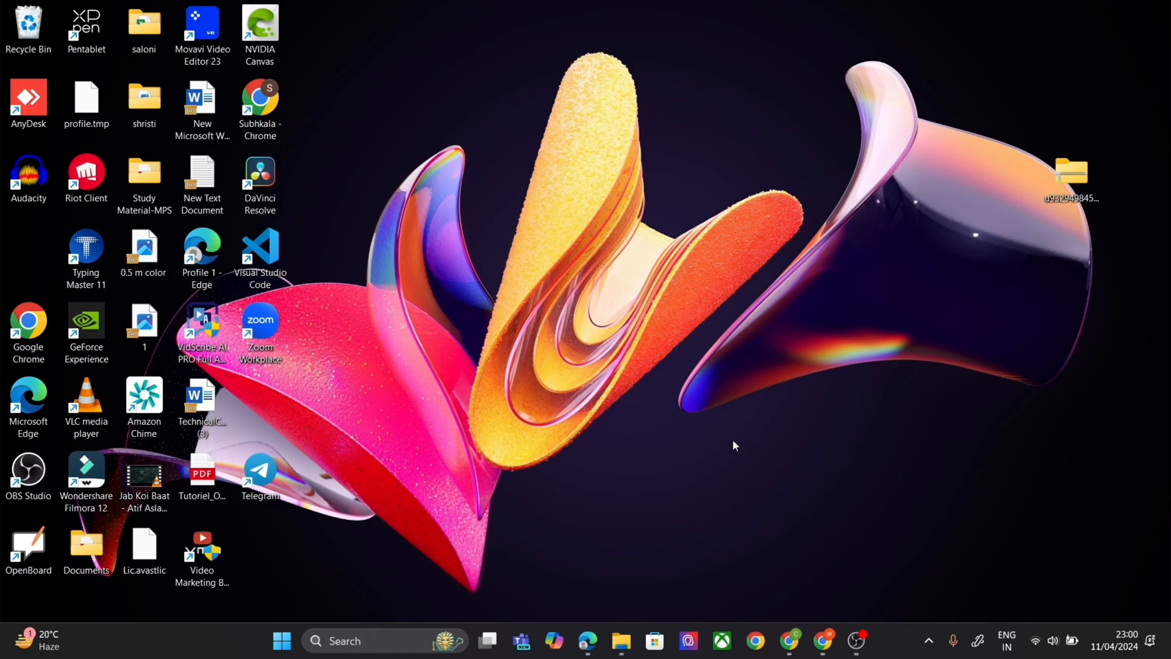
pyautogui.click(588, 641)
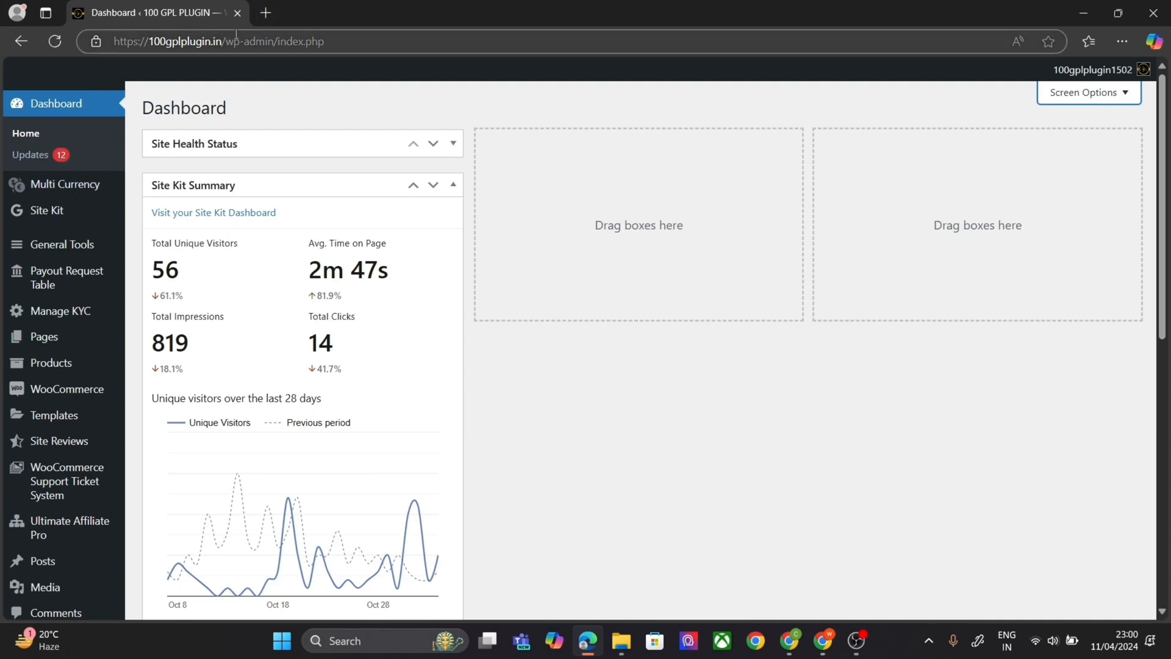
pyautogui.click(208, 41)
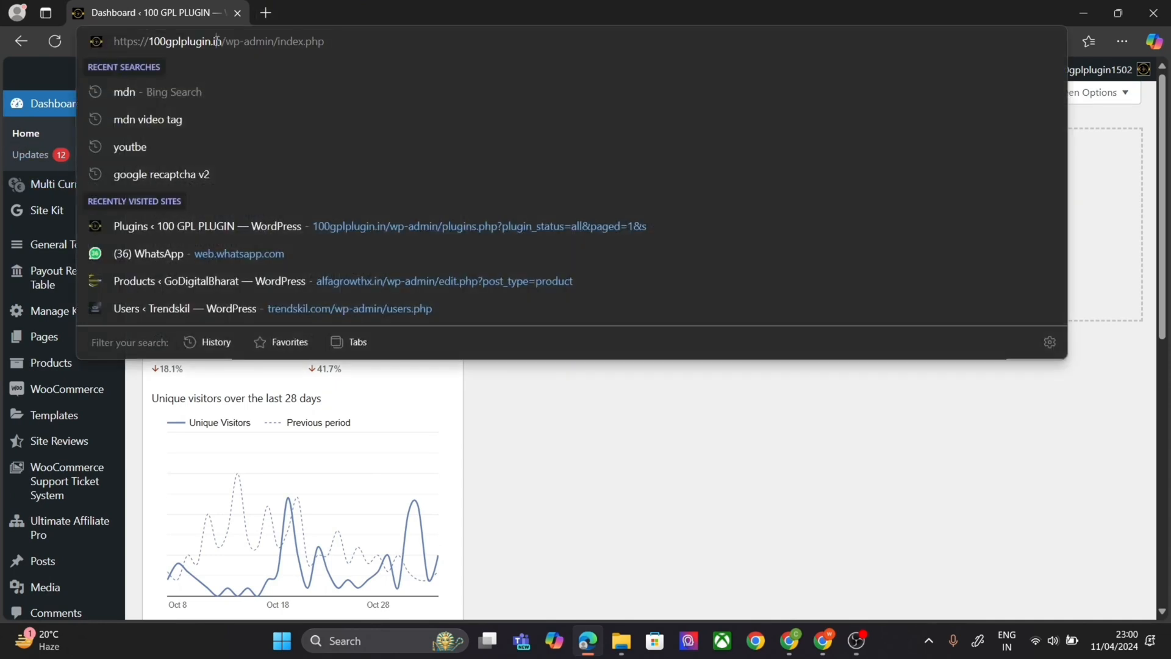
pyautogui.hotkey('shift', 'Left')
pyautogui.hotkey('shift', 'Left')
pyautogui.hotkey('shift', 'Left')
pyautogui.hotkey('shift', 'Left')
pyautogui.hotkey('shift', 'Left')
pyautogui.moveTo(222, 40); pyautogui.dragTo(103, 44)
pyautogui.hotkey('ctrl', 'c')
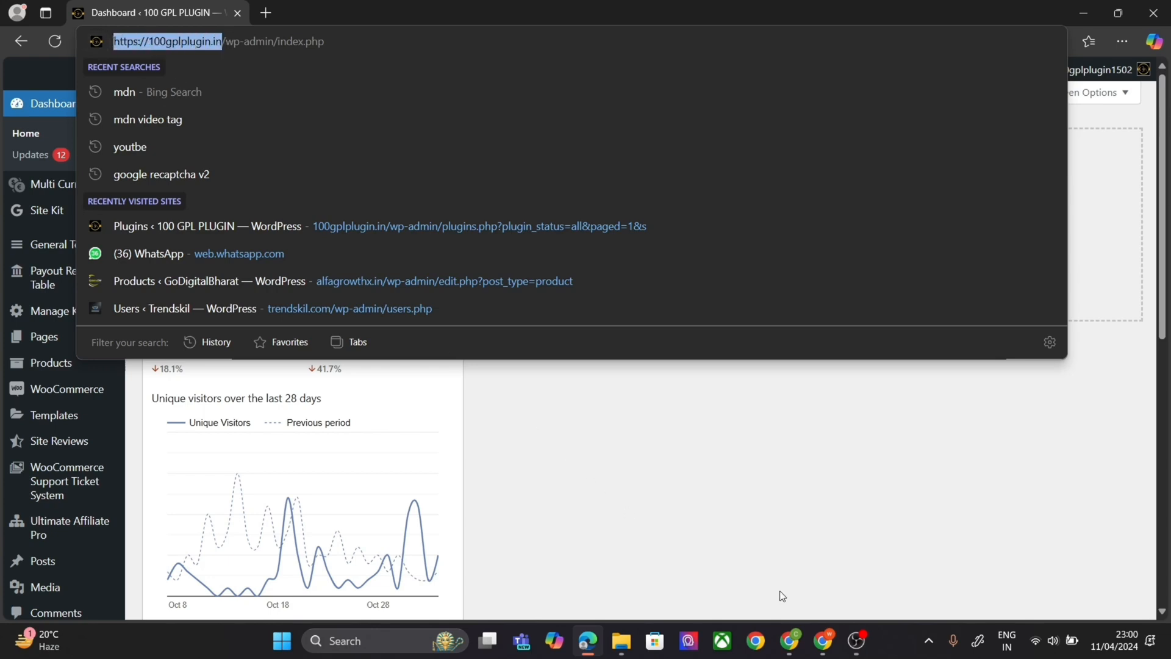
pyautogui.click(823, 641)
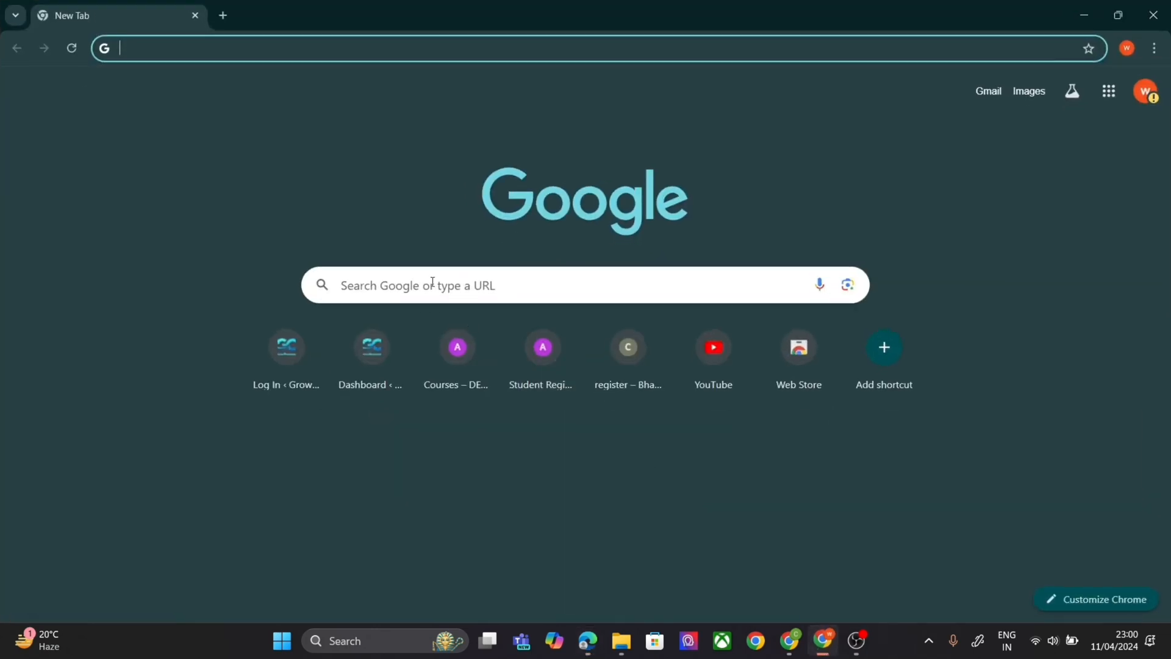
# Step: Load the 100gplplugin.in homepage in Chrome from the copied address
pyautogui.click(372, 52)
pyautogui.hotkey('ctrl', 'v')
pyautogui.write('\\')
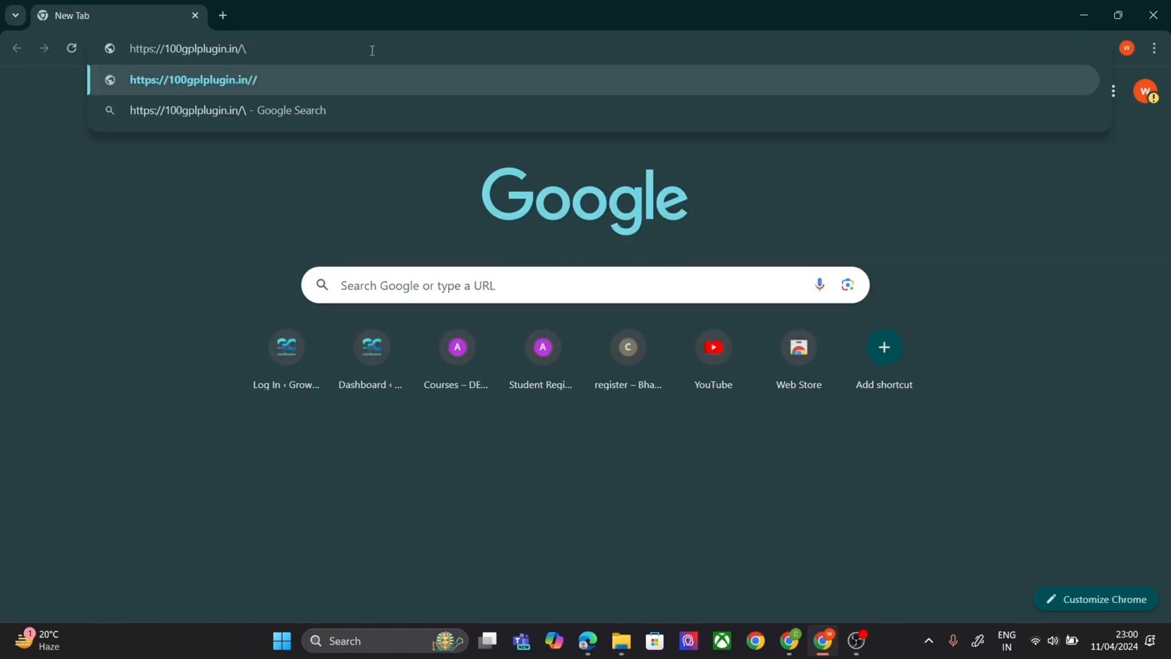
pyautogui.press('BackSpace')
pyautogui.press('Return')
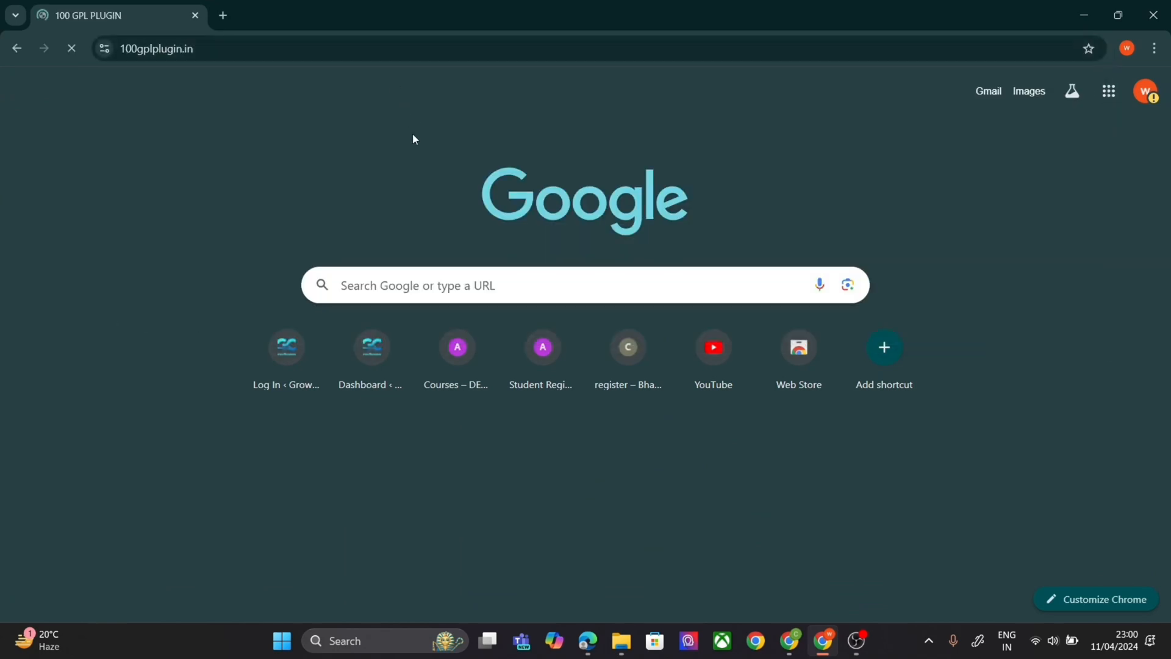
# Step: Open the 'Customize Ultimate Affiliate Pro Dashboard' post from the Latest Posts section
pyautogui.scroll(-10, 586, 170)
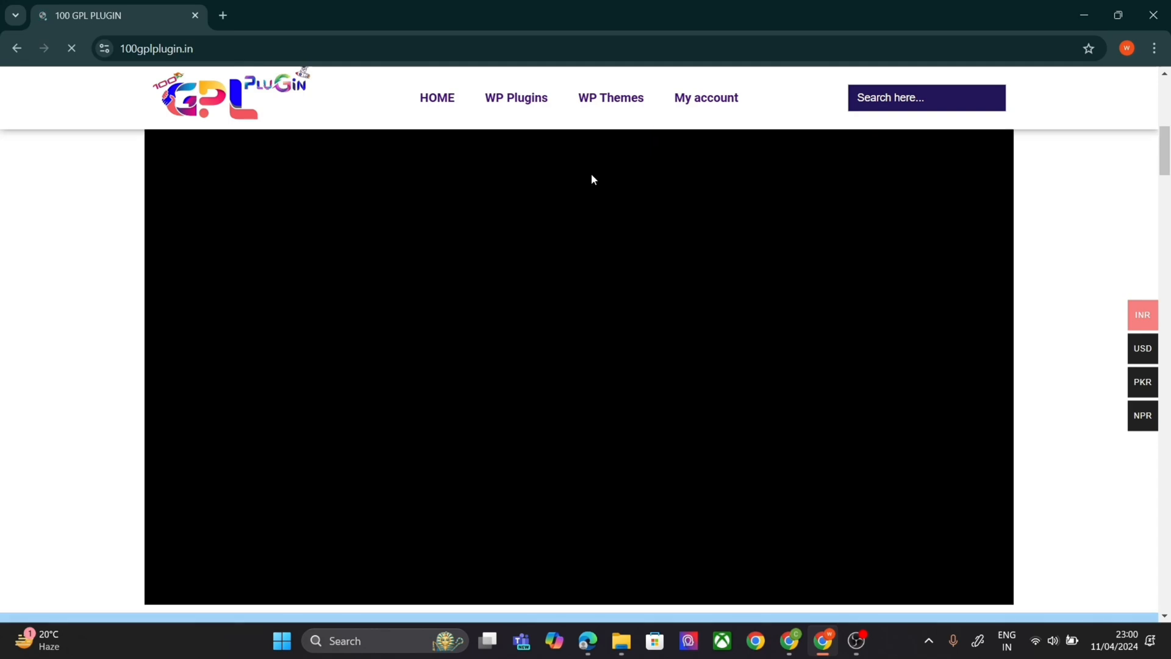
pyautogui.scroll(-12, 591, 177)
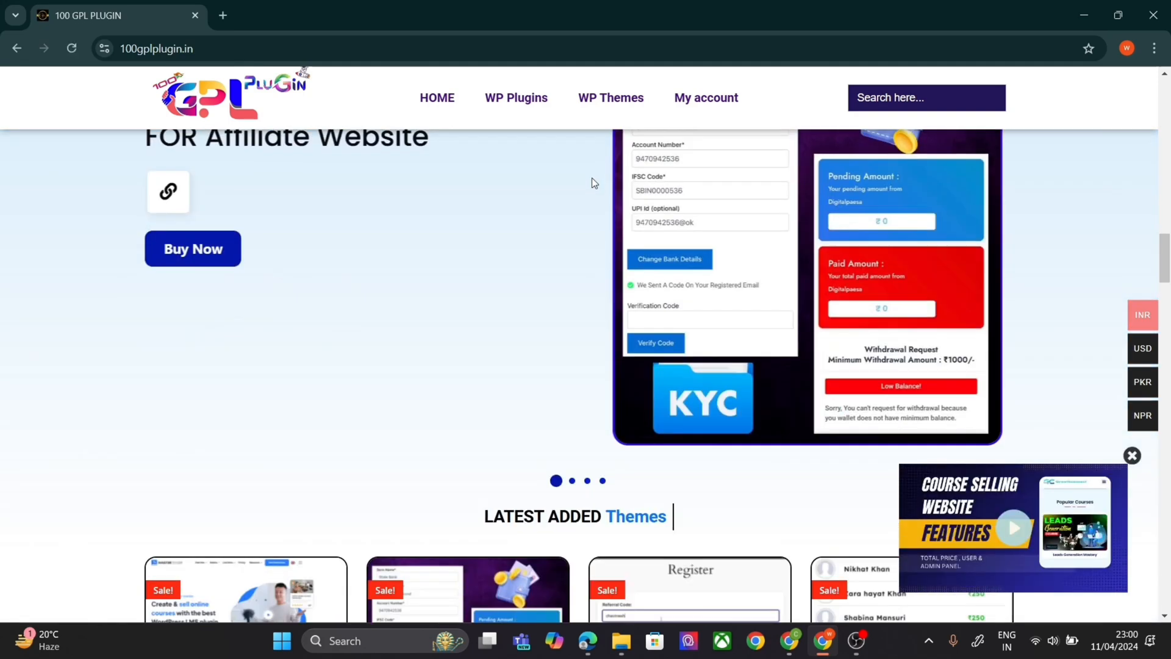
pyautogui.scroll(-5, 595, 178)
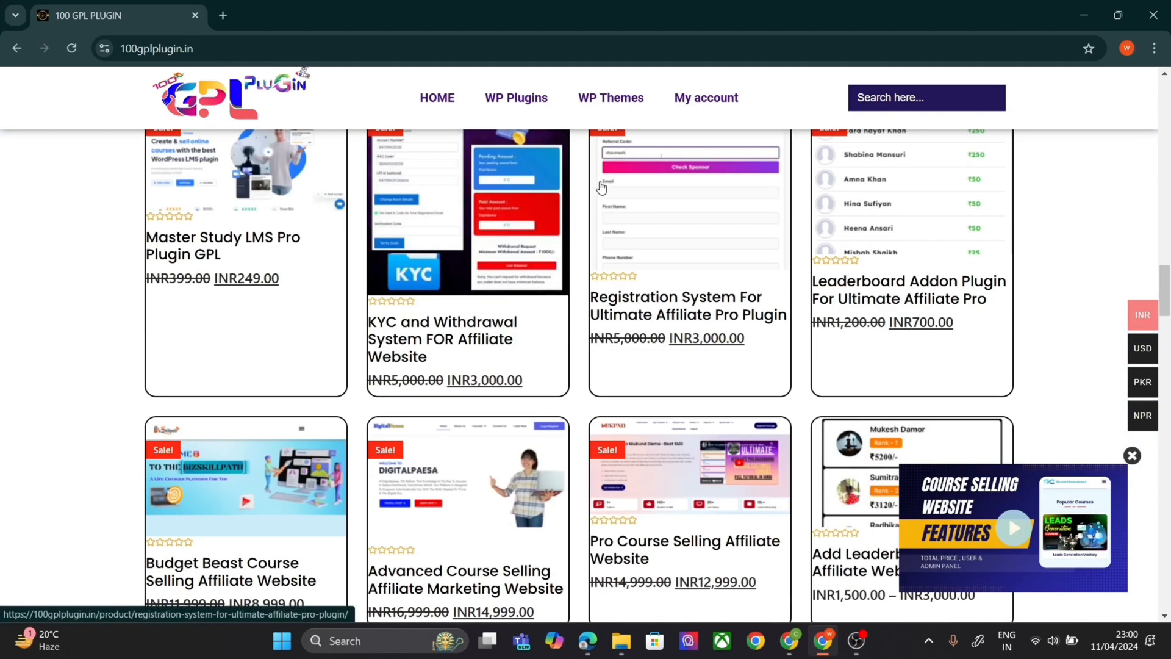
pyautogui.scroll(3, 598, 180)
pyautogui.scroll(10, 599, 181)
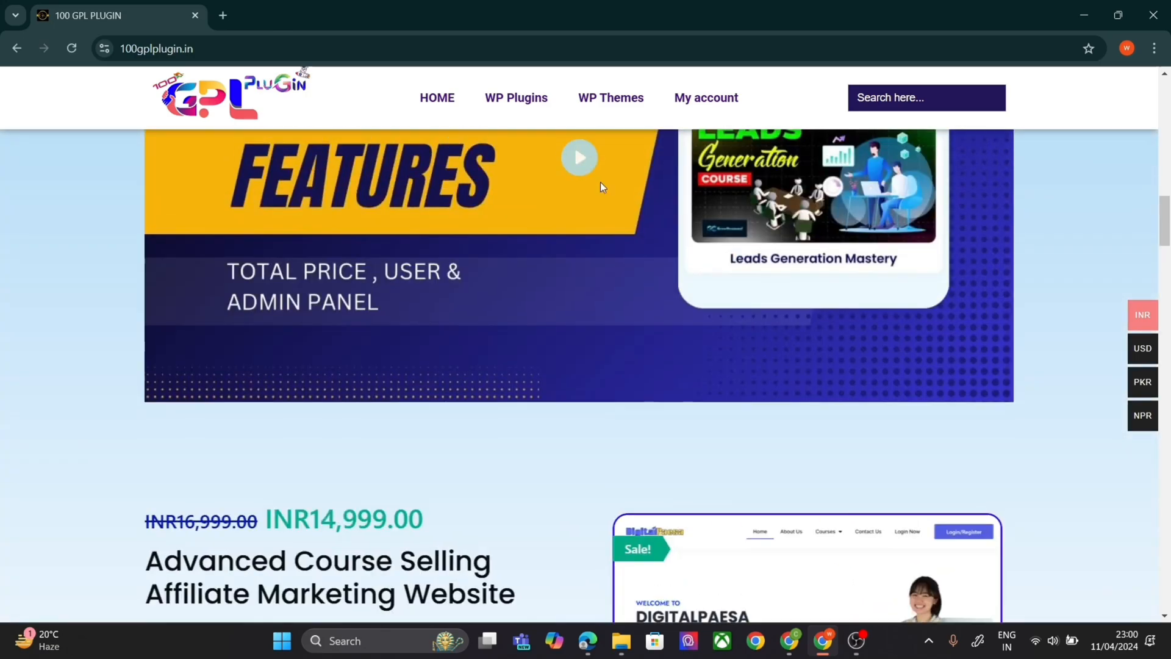
pyautogui.scroll(5, 601, 182)
pyautogui.scroll(-15, 601, 183)
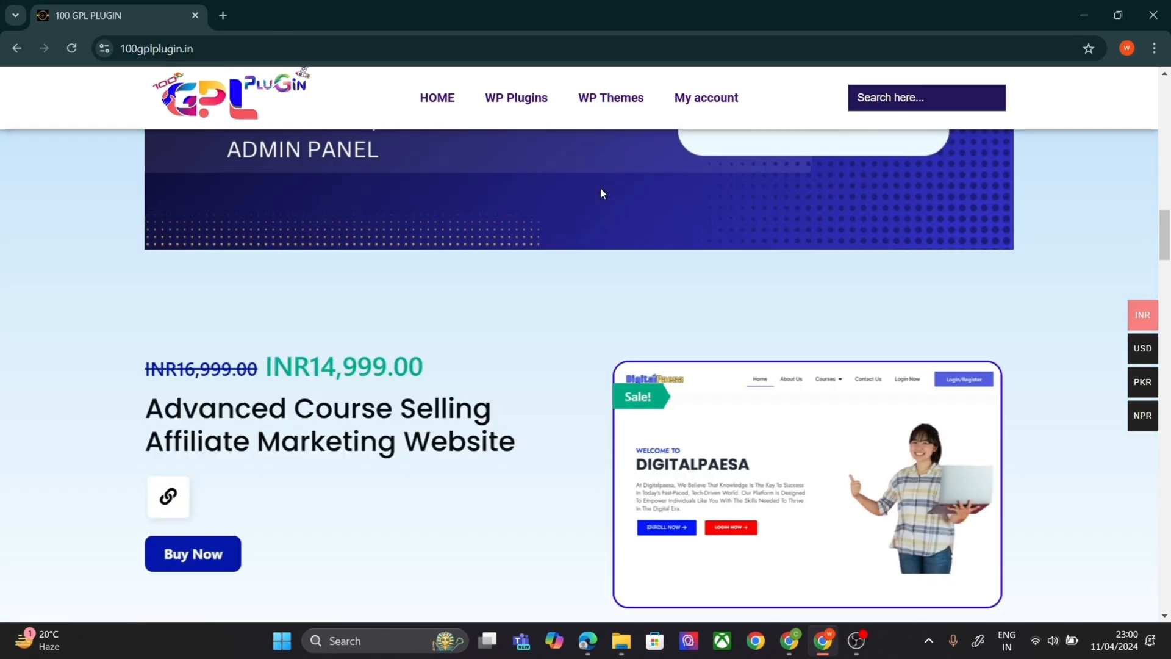
pyautogui.scroll(-18, 601, 201)
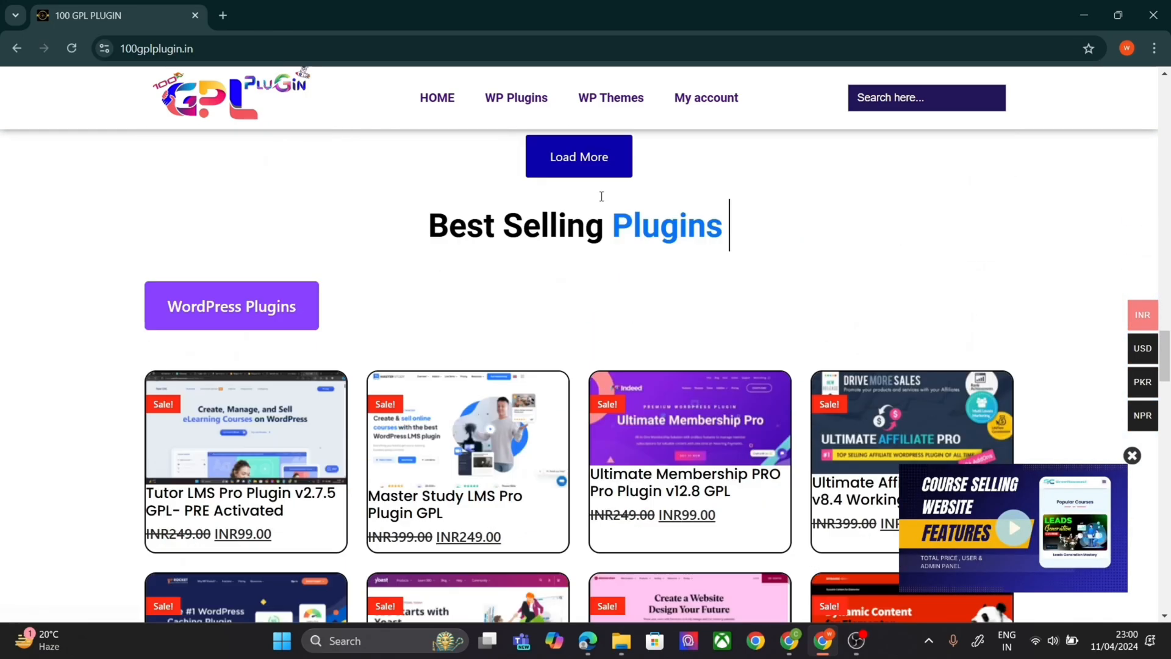
pyautogui.scroll(-10, 600, 205)
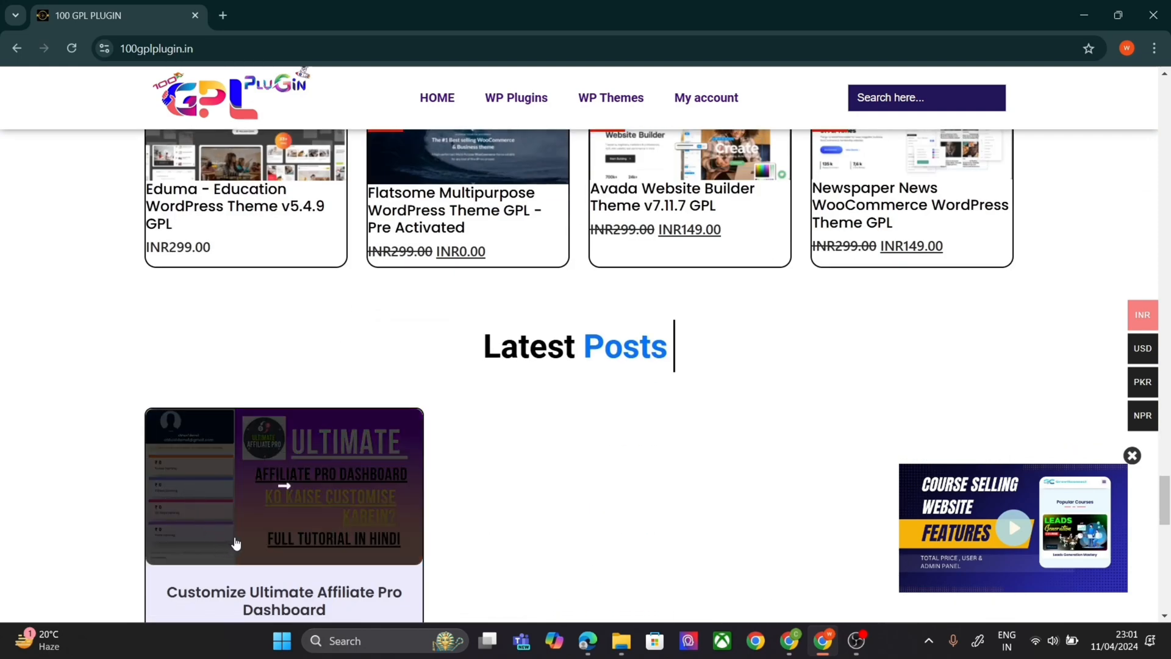
pyautogui.scroll(-2, 236, 543)
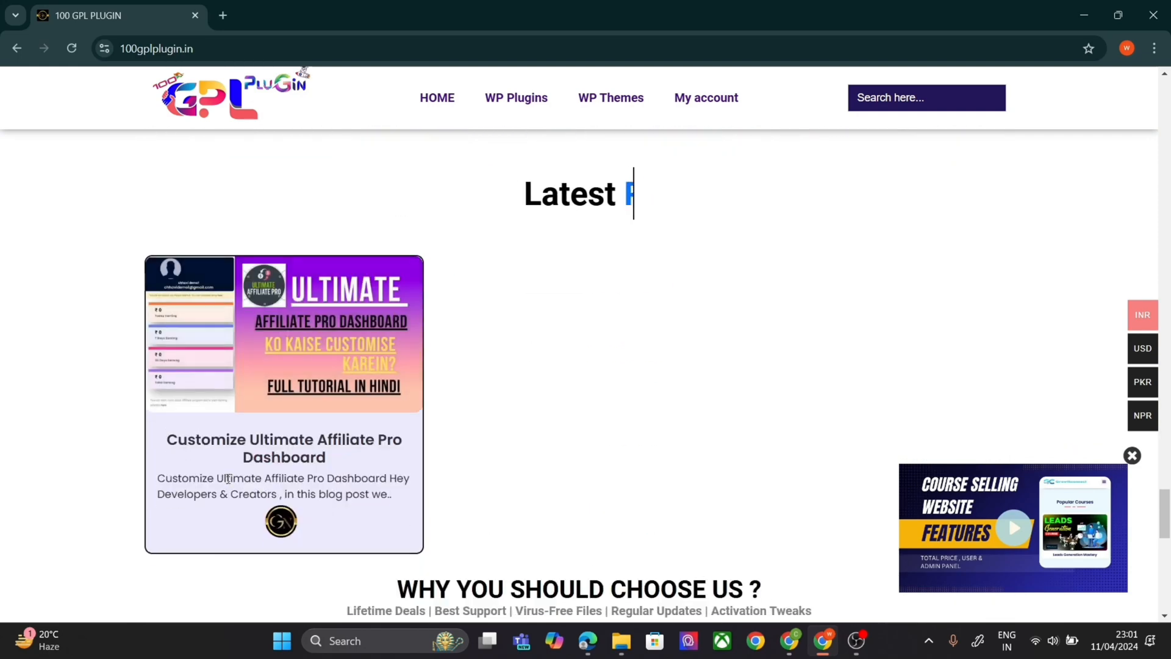
pyautogui.click(292, 389)
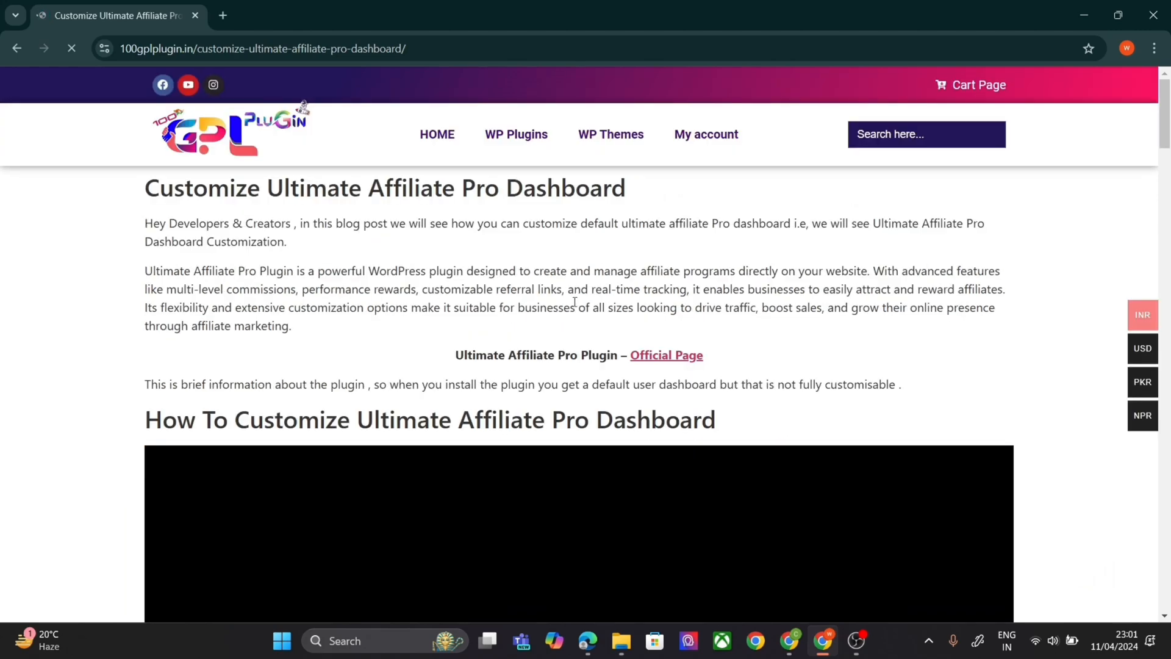
# Step: Scroll down the post to its video and code sections
pyautogui.scroll(-3, 575, 301)
pyautogui.scroll(-4, 576, 305)
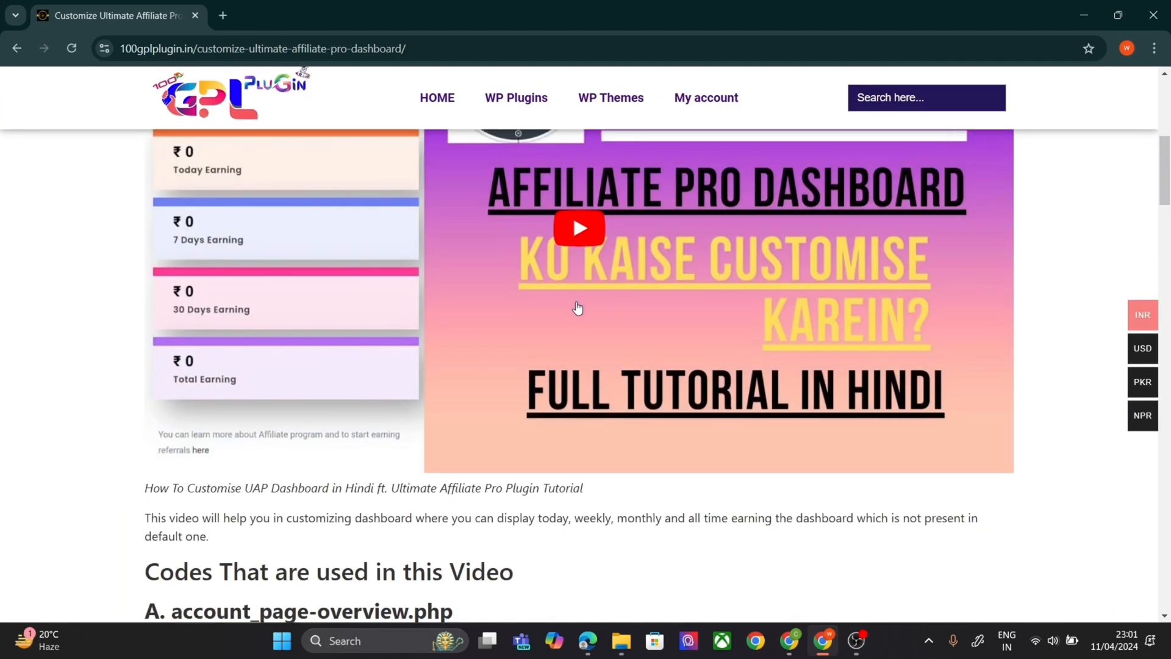
pyautogui.scroll(-5, 577, 308)
pyautogui.scroll(-6, 508, 368)
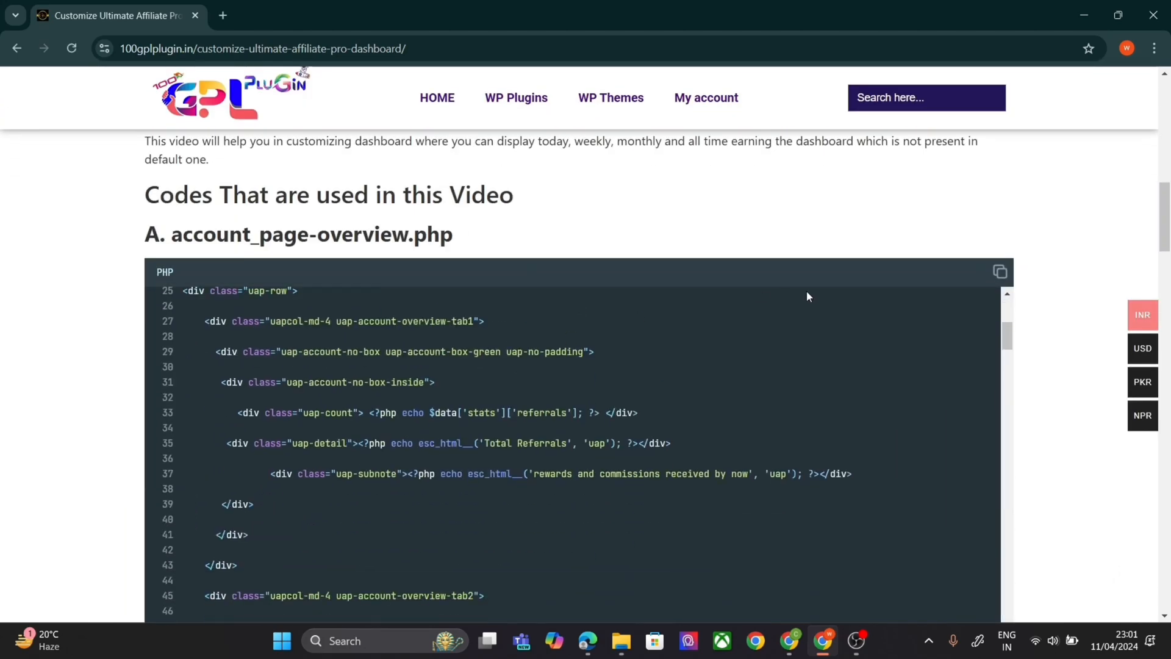
pyautogui.moveTo(1162, 227); pyautogui.dragTo(1168, 177)
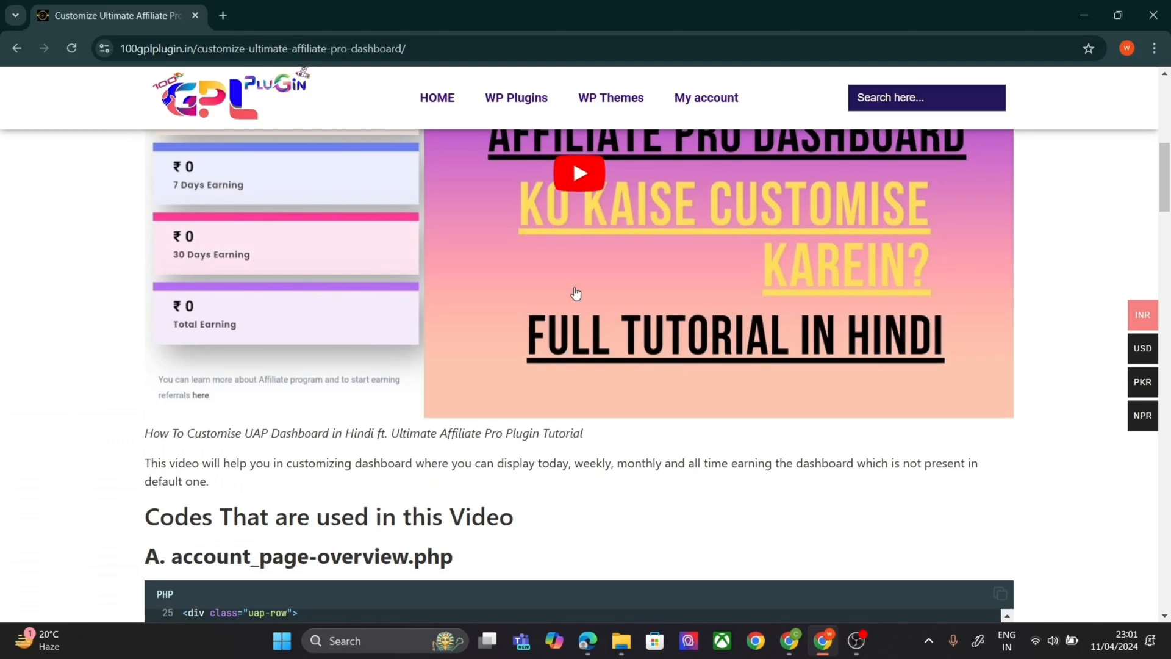
# Step: Open WooCommerce Settings in a new Edge tab from the admin sidebar
pyautogui.moveTo(588, 640)
pyautogui.click(610, 537)
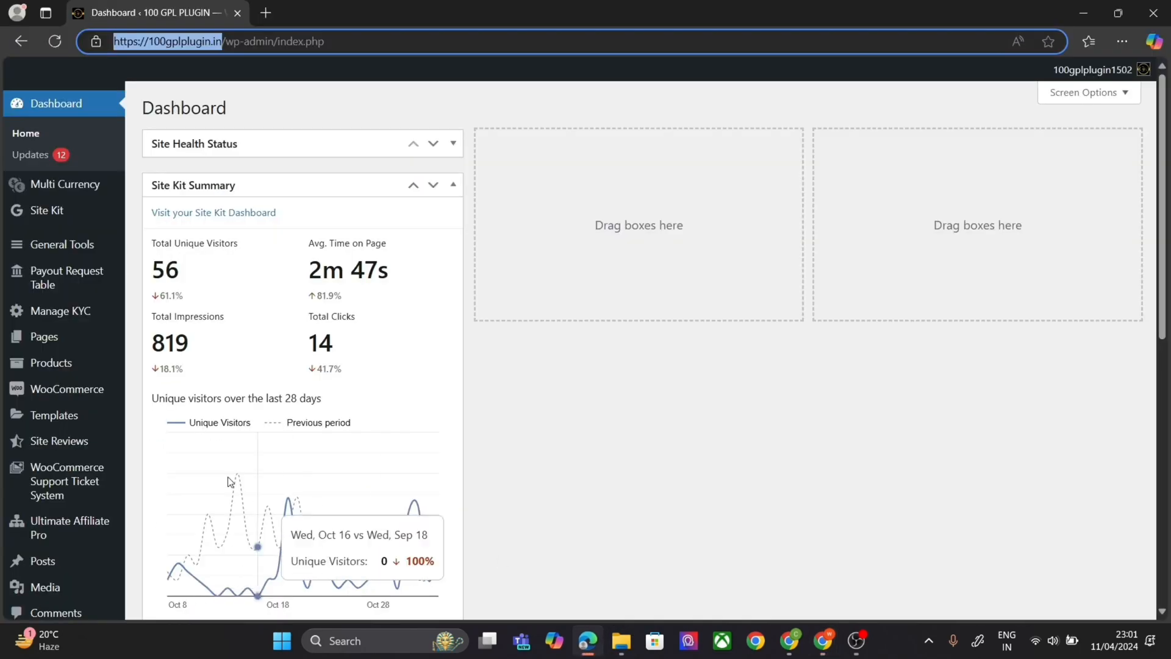
pyautogui.moveTo(60, 389)
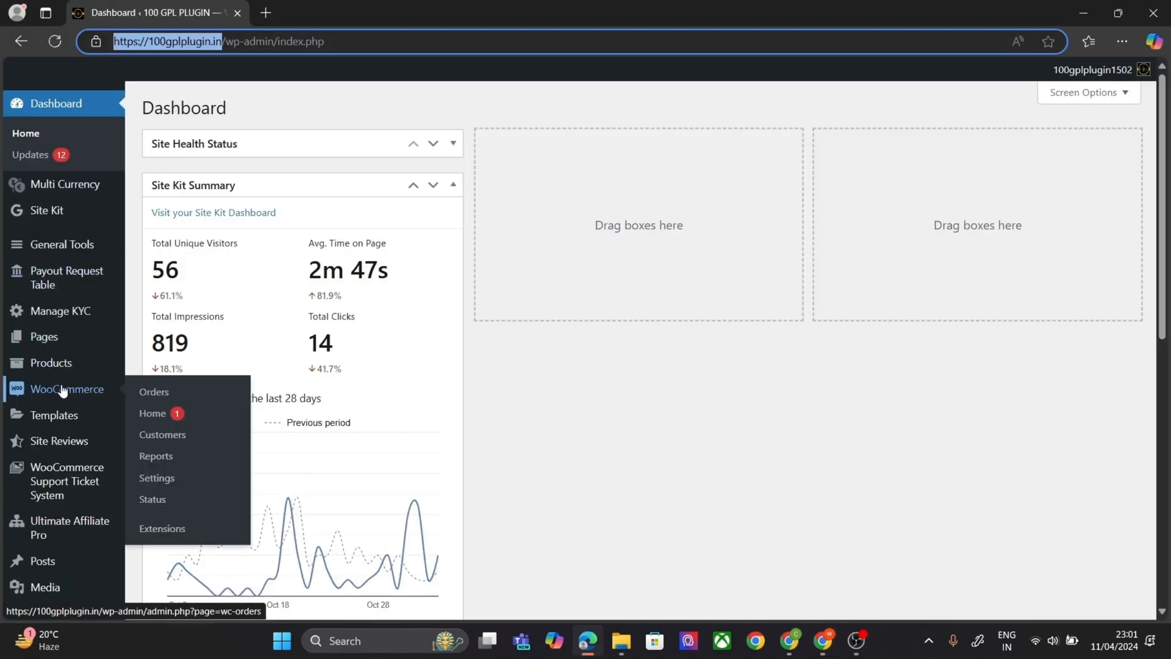
pyautogui.click(163, 479)
pyautogui.rightClick(164, 479)
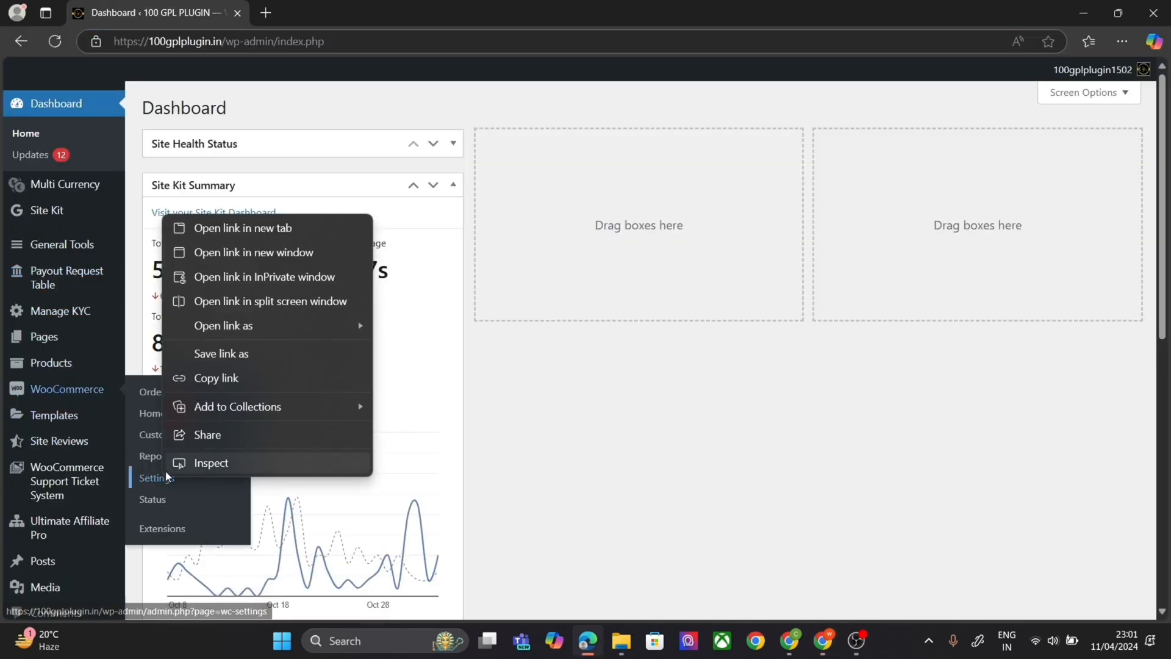
pyautogui.click(255, 228)
# Step: Show the Payments settings in that tab, then minimize the browser
pyautogui.click(336, 12)
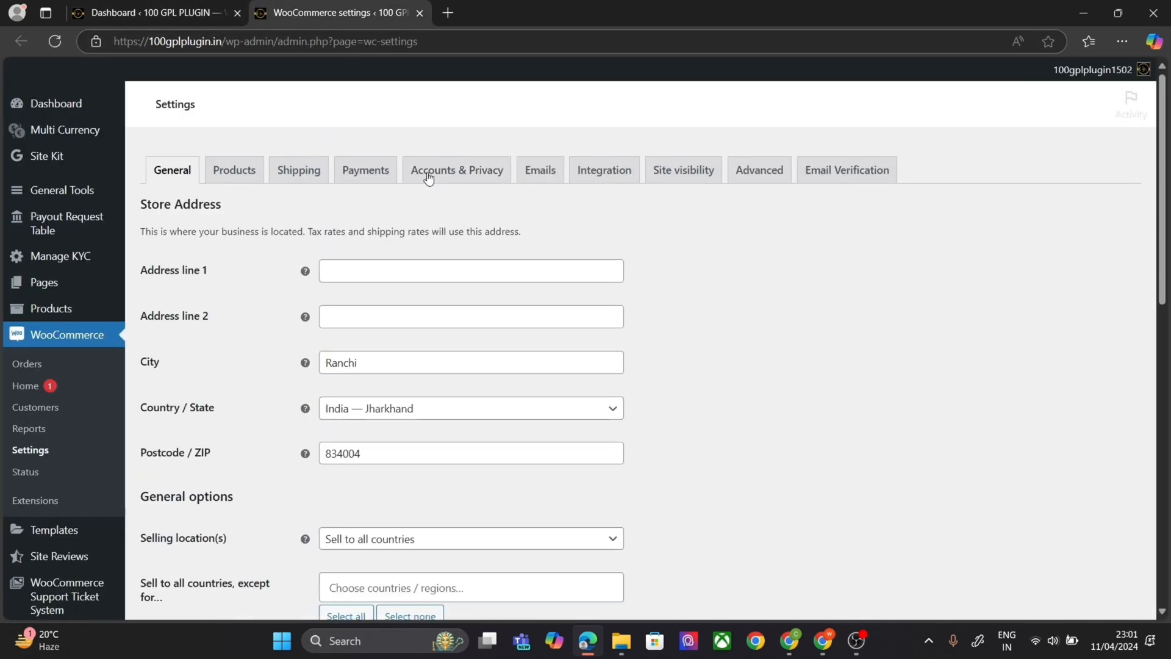
pyautogui.click(371, 169)
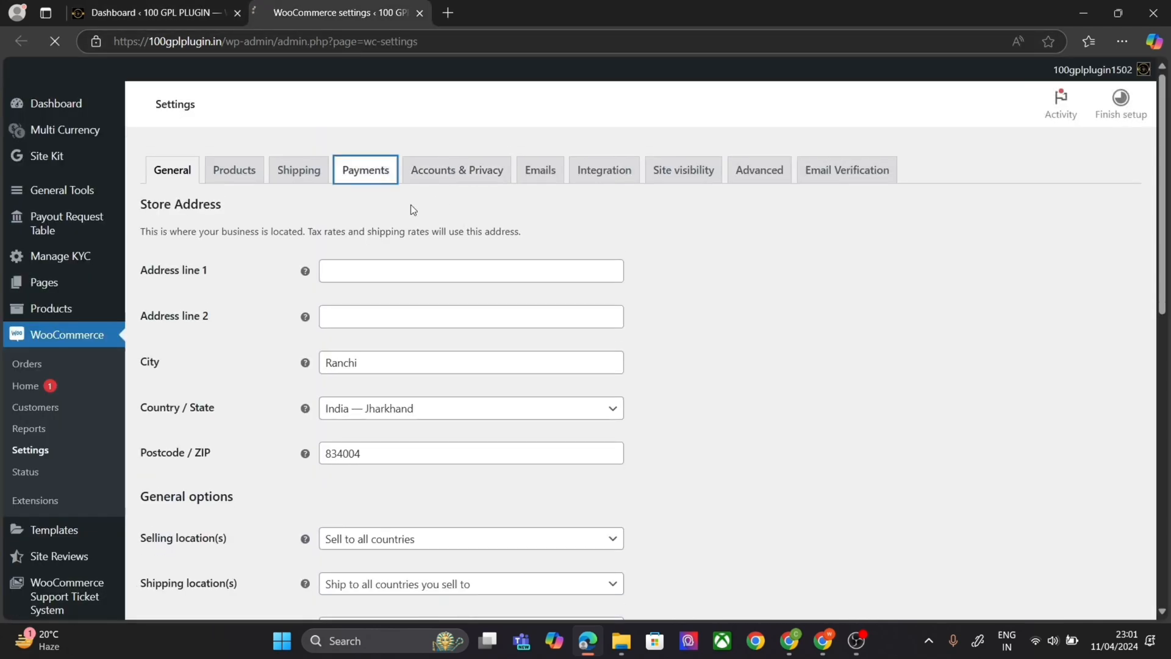
pyautogui.scroll(-1, 672, 241)
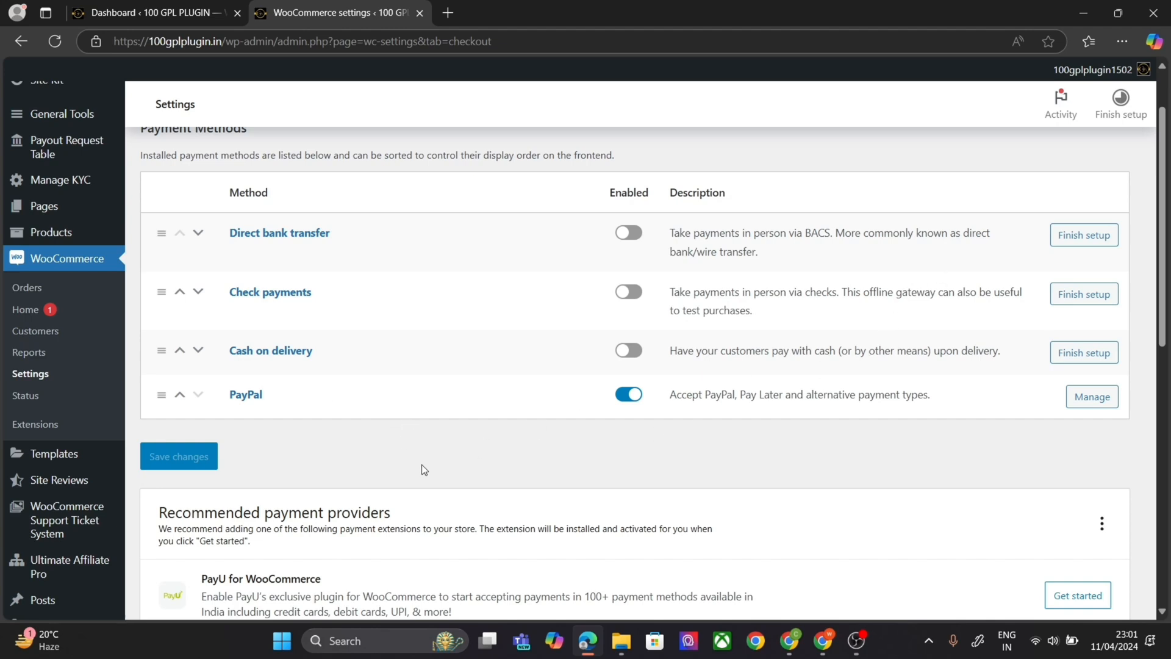
pyautogui.click(1082, 11)
# Step: Launch OpenBoard and handwrite the underlined 'UPI- Gateway' heading
pyautogui.click(1080, 8)
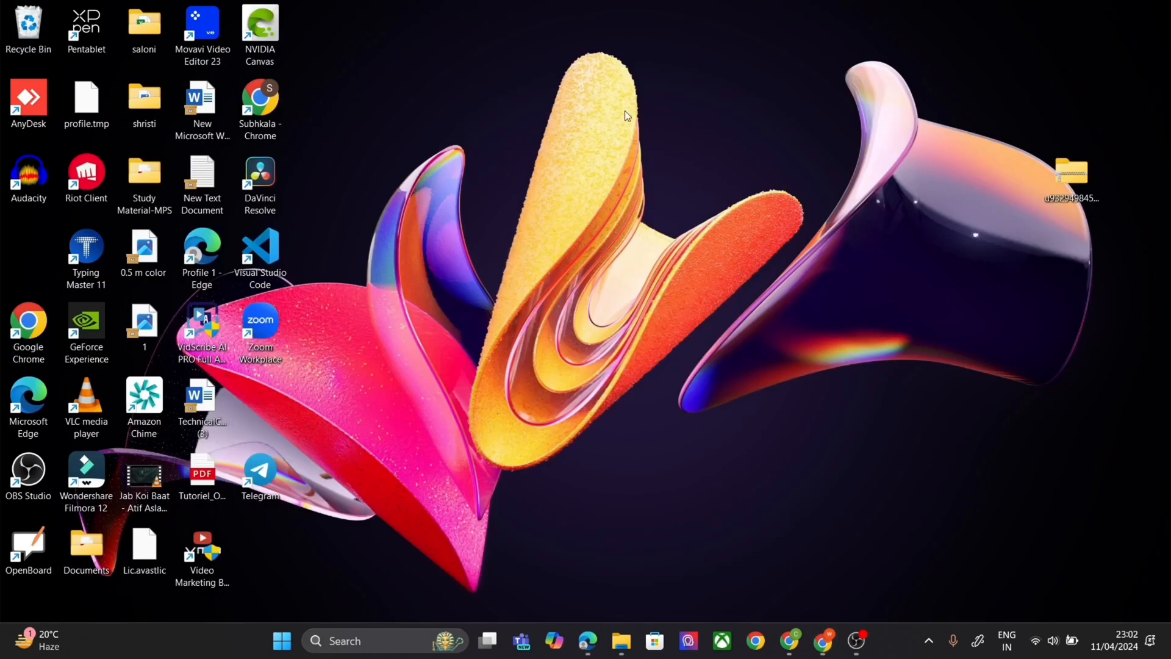
pyautogui.doubleClick(41, 543)
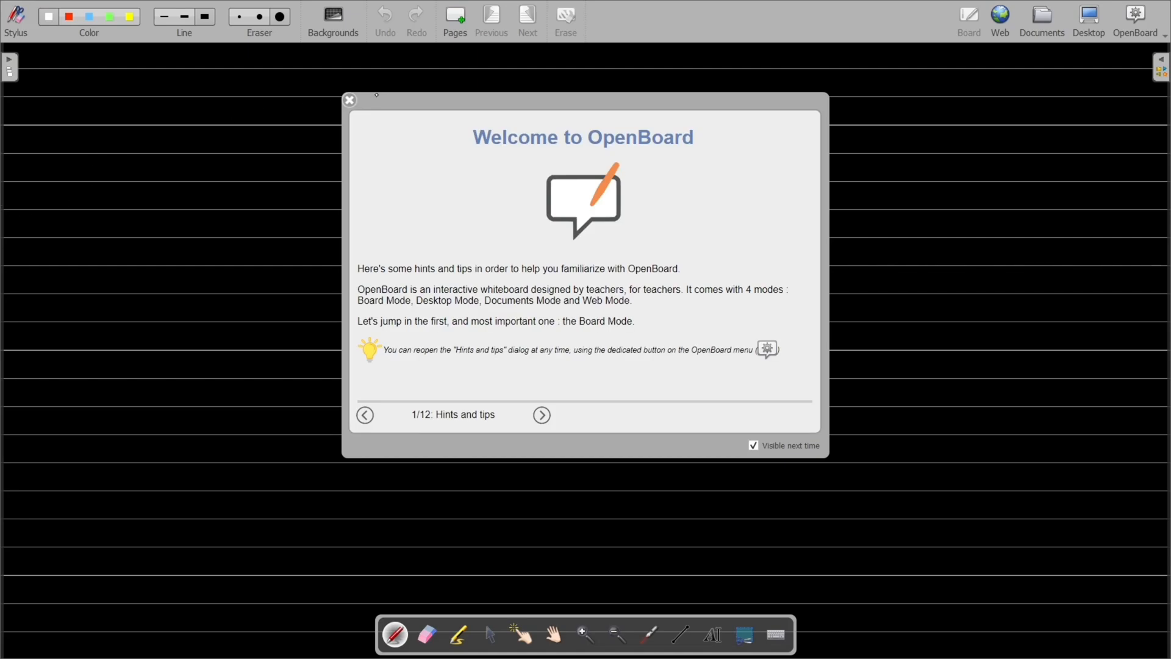
pyautogui.click(350, 100)
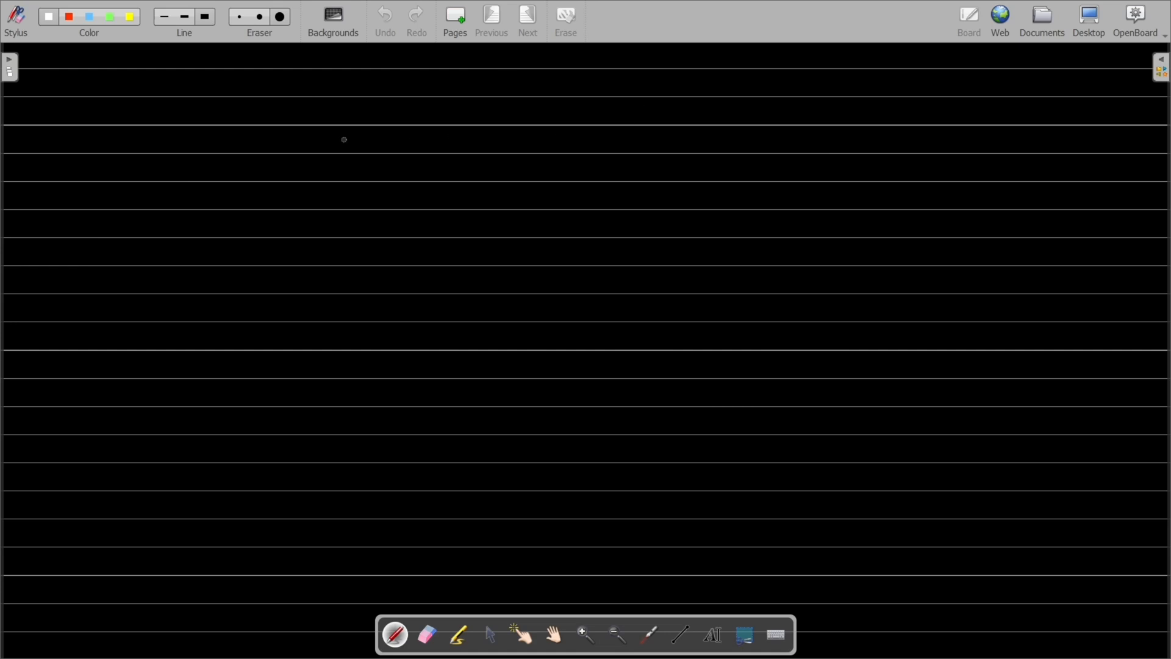
pyautogui.moveTo(441, 108)
pyautogui.mouseDown()
pyautogui.moveTo(505, 144)
pyautogui.moveTo(498, 109)
pyautogui.mouseUp()
pyautogui.moveTo(506, 127)
pyautogui.mouseDown()
pyautogui.moveTo(564, 122)
pyautogui.moveTo(541, 164)
pyautogui.mouseUp()
pyautogui.moveTo(577, 139)
pyautogui.mouseDown()
pyautogui.moveTo(587, 127)
pyautogui.moveTo(599, 142)
pyautogui.moveTo(628, 139)
pyautogui.moveTo(651, 113)
pyautogui.moveTo(688, 130)
pyautogui.moveTo(684, 160)
pyautogui.mouseUp()
pyautogui.moveTo(435, 160)
pyautogui.mouseDown()
pyautogui.moveTo(684, 155)
pyautogui.moveTo(656, 211)
pyautogui.moveTo(699, 214)
pyautogui.mouseUp()
# Step: Write point '1> Auto verify.' under the heading
pyautogui.moveTo(706, 183)
pyautogui.mouseDown()
pyautogui.moveTo(714, 214)
pyautogui.moveTo(729, 201)
pyautogui.mouseUp()
pyautogui.moveTo(729, 187)
pyautogui.mouseDown()
pyautogui.moveTo(753, 186)
pyautogui.moveTo(753, 211)
pyautogui.mouseUp()
pyautogui.moveTo(741, 196)
pyautogui.mouseDown()
pyautogui.moveTo(776, 194)
pyautogui.moveTo(767, 213)
pyautogui.mouseUp()
pyautogui.moveTo(781, 200); pyautogui.dragTo(807, 211)
pyautogui.moveTo(807, 211)
pyautogui.mouseDown()
pyautogui.moveTo(821, 190)
pyautogui.moveTo(843, 191)
pyautogui.moveTo(852, 208)
pyautogui.mouseUp()
pyautogui.click(856, 189)
pyautogui.moveTo(865, 181)
pyautogui.mouseDown()
pyautogui.moveTo(880, 225)
pyautogui.moveTo(894, 211)
pyautogui.mouseUp()
pyautogui.click(910, 218)
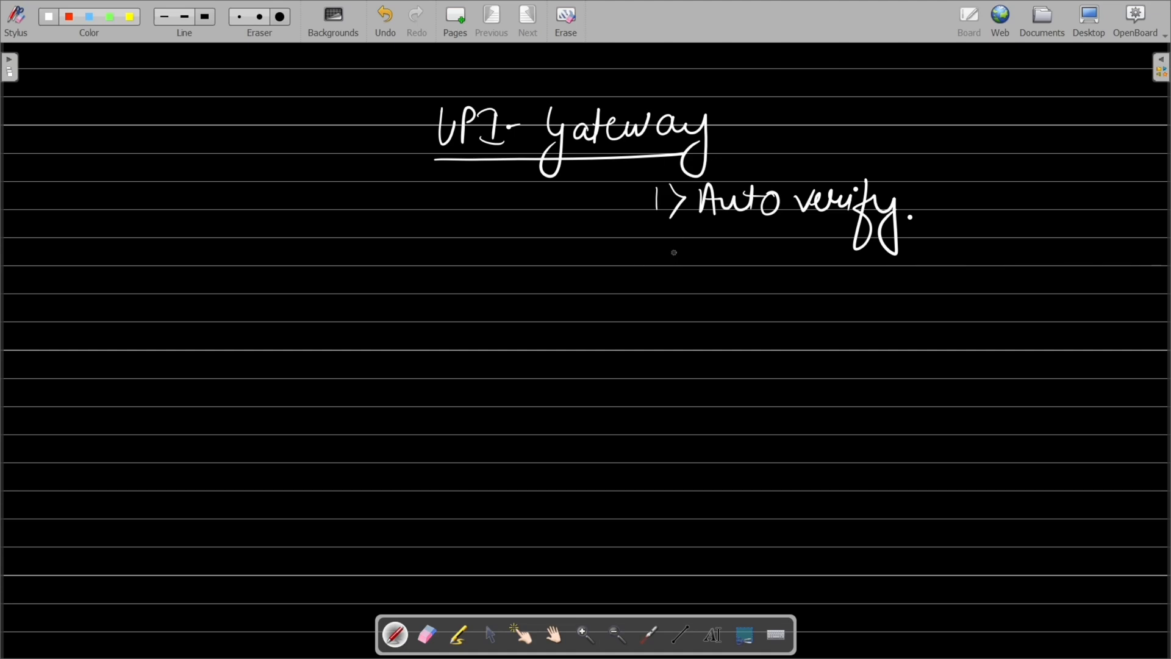
# Step: Write point '2> Merchant - Real time.' below Auto verify
pyautogui.moveTo(659, 254); pyautogui.dragTo(673, 286)
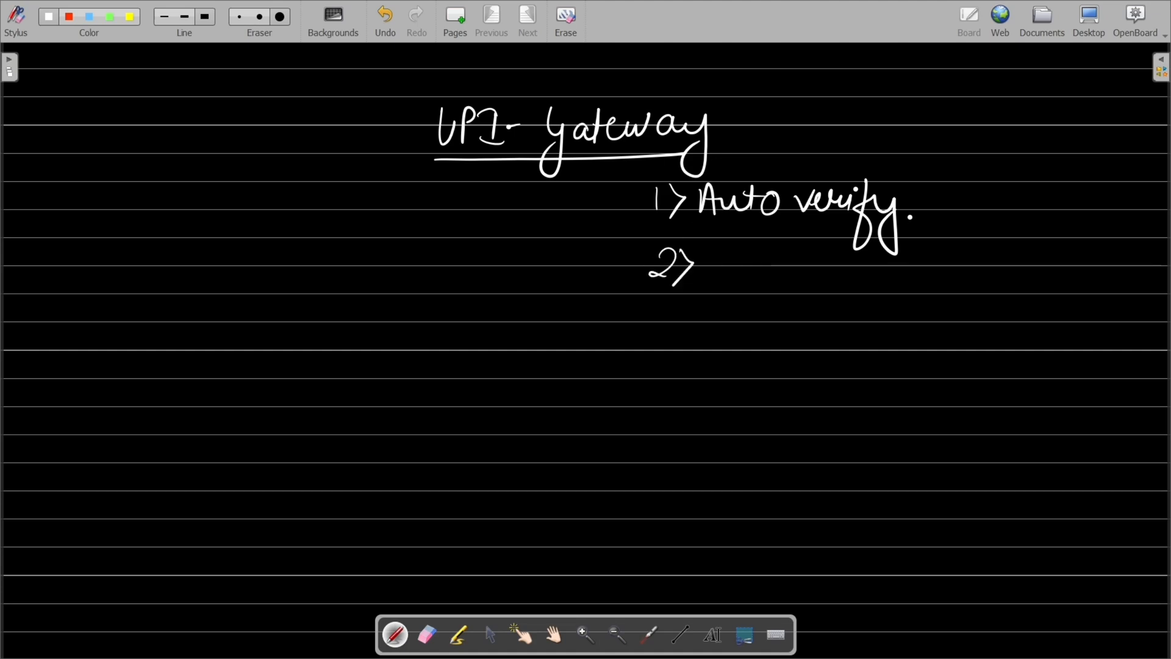
pyautogui.click(699, 262)
pyautogui.moveTo(710, 251)
pyautogui.mouseDown()
pyautogui.moveTo(732, 281)
pyautogui.moveTo(747, 268)
pyautogui.moveTo(767, 278)
pyautogui.moveTo(778, 247)
pyautogui.moveTo(798, 282)
pyautogui.moveTo(829, 284)
pyautogui.mouseUp()
pyautogui.moveTo(834, 251)
pyautogui.mouseDown()
pyautogui.moveTo(832, 285)
pyautogui.moveTo(850, 264)
pyautogui.mouseUp()
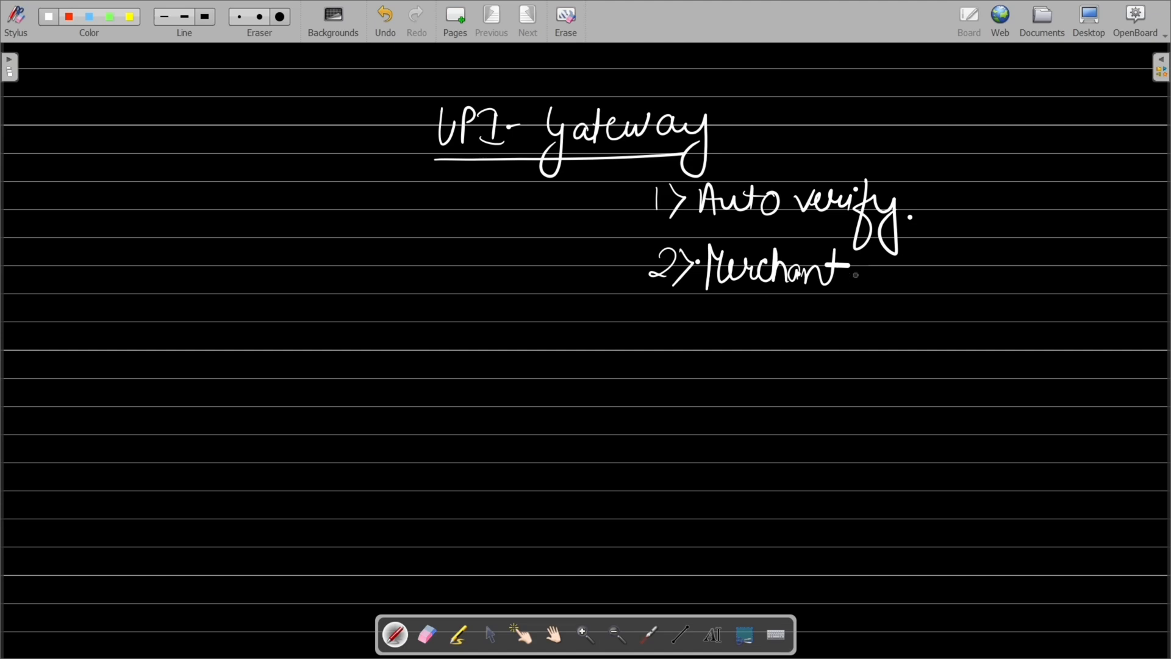
pyautogui.moveTo(868, 280)
pyautogui.mouseDown()
pyautogui.moveTo(927, 272)
pyautogui.moveTo(970, 287)
pyautogui.mouseUp()
pyautogui.moveTo(976, 287)
pyautogui.mouseDown()
pyautogui.moveTo(1008, 287)
pyautogui.moveTo(1014, 268)
pyautogui.mouseUp()
pyautogui.moveTo(1015, 271)
pyautogui.mouseDown()
pyautogui.moveTo(1018, 290)
pyautogui.moveTo(1065, 288)
pyautogui.mouseUp()
pyautogui.click(1071, 285)
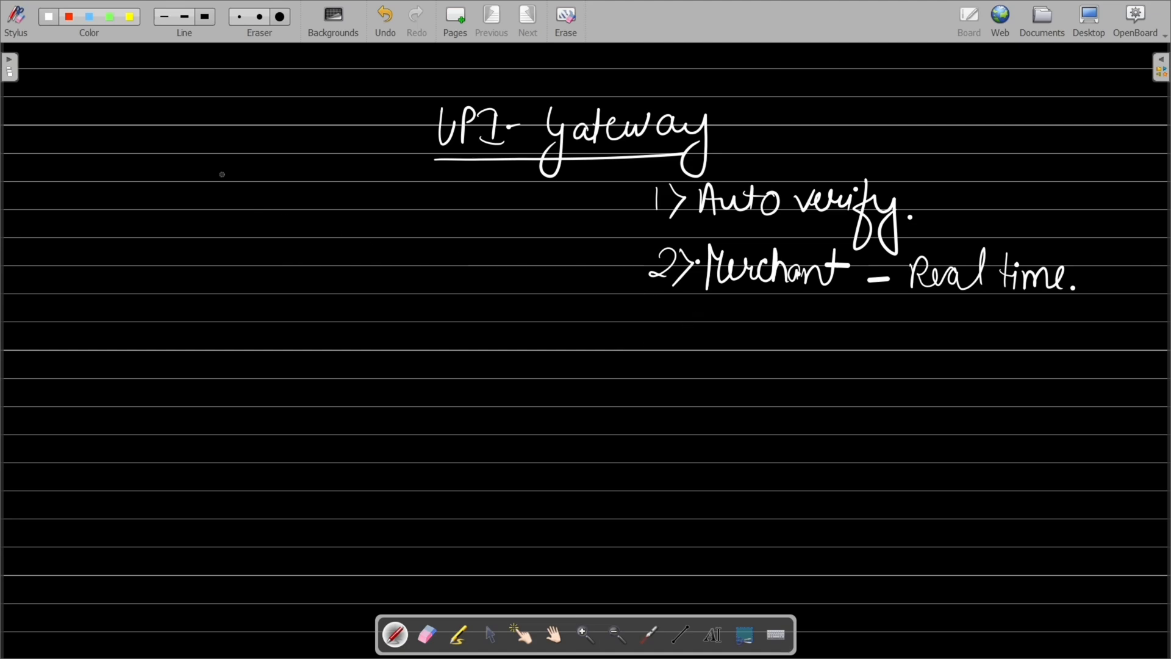
# Step: Write 'Requirement:-' with '1> Merchant account' on the left side of the board
pyautogui.moveTo(214, 164)
pyautogui.mouseDown()
pyautogui.moveTo(259, 196)
pyautogui.moveTo(265, 224)
pyautogui.mouseUp()
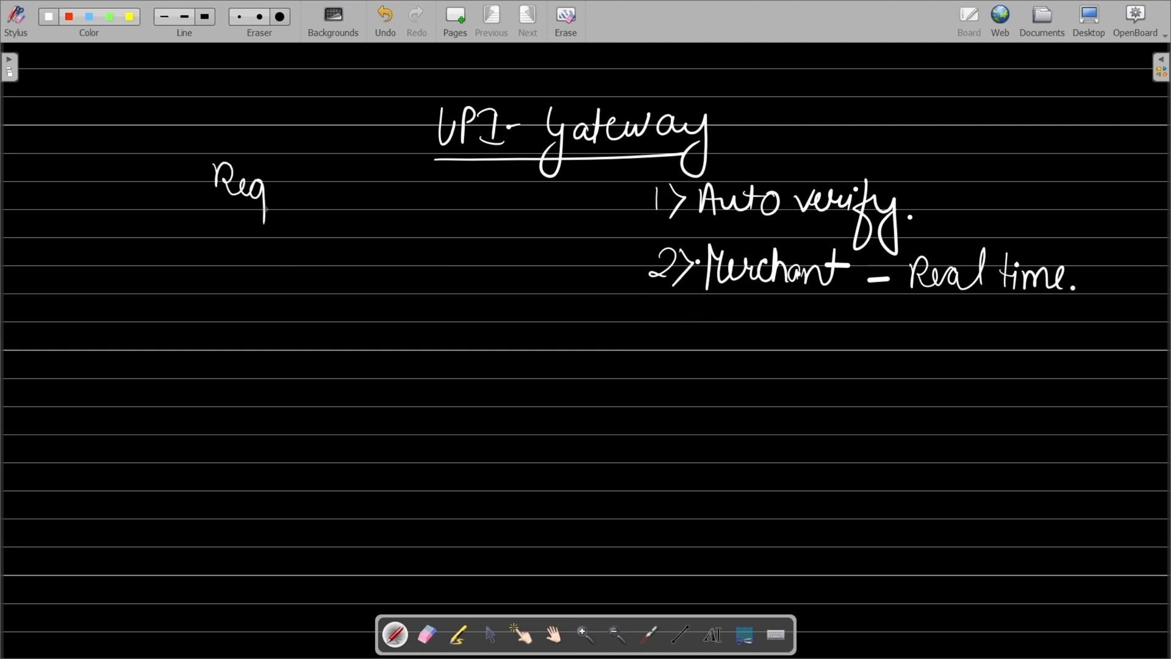
pyautogui.moveTo(273, 181)
pyautogui.mouseDown()
pyautogui.moveTo(287, 198)
pyautogui.moveTo(357, 196)
pyautogui.moveTo(375, 168)
pyautogui.mouseUp()
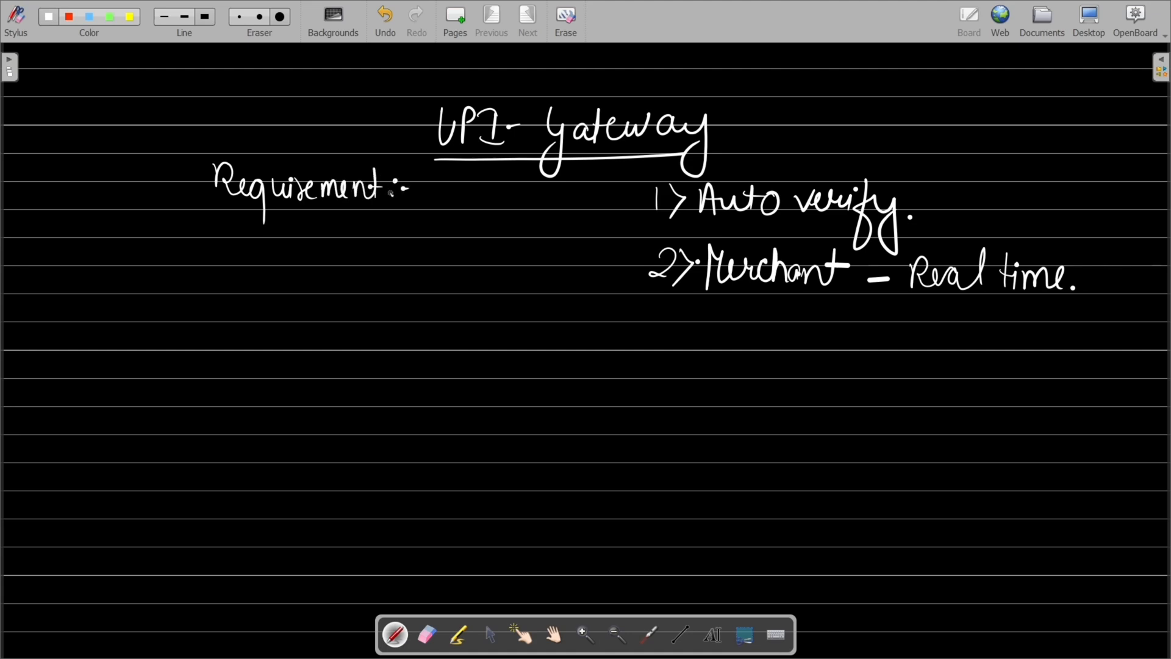
pyautogui.moveTo(224, 230)
pyautogui.mouseDown()
pyautogui.moveTo(240, 260)
pyautogui.moveTo(325, 250)
pyautogui.moveTo(339, 232)
pyautogui.moveTo(356, 250)
pyautogui.moveTo(393, 253)
pyautogui.mouseUp()
pyautogui.moveTo(383, 239)
pyautogui.mouseDown()
pyautogui.moveTo(407, 235)
pyautogui.moveTo(390, 281)
pyautogui.moveTo(404, 280)
pyautogui.mouseUp()
pyautogui.moveTo(404, 272)
pyautogui.mouseDown()
pyautogui.moveTo(415, 261)
pyautogui.moveTo(421, 280)
pyautogui.moveTo(426, 256)
pyautogui.moveTo(463, 276)
pyautogui.mouseUp()
pyautogui.moveTo(463, 275); pyautogui.dragTo(477, 250)
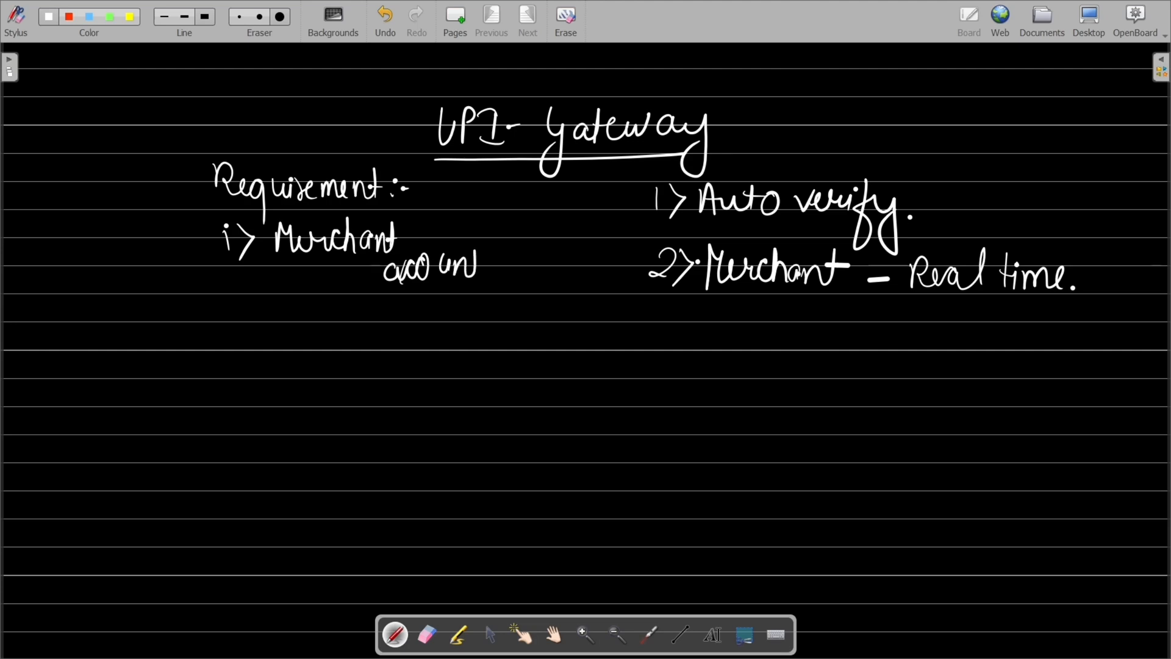
# Step: Add '2> Card.', draw arrows beside the two UPI-Gateway points, and start the Steps heading
pyautogui.moveTo(206, 323); pyautogui.dragTo(244, 346)
pyautogui.moveTo(286, 312)
pyautogui.mouseDown()
pyautogui.moveTo(324, 334)
pyautogui.moveTo(360, 296)
pyautogui.mouseUp()
pyautogui.click(374, 322)
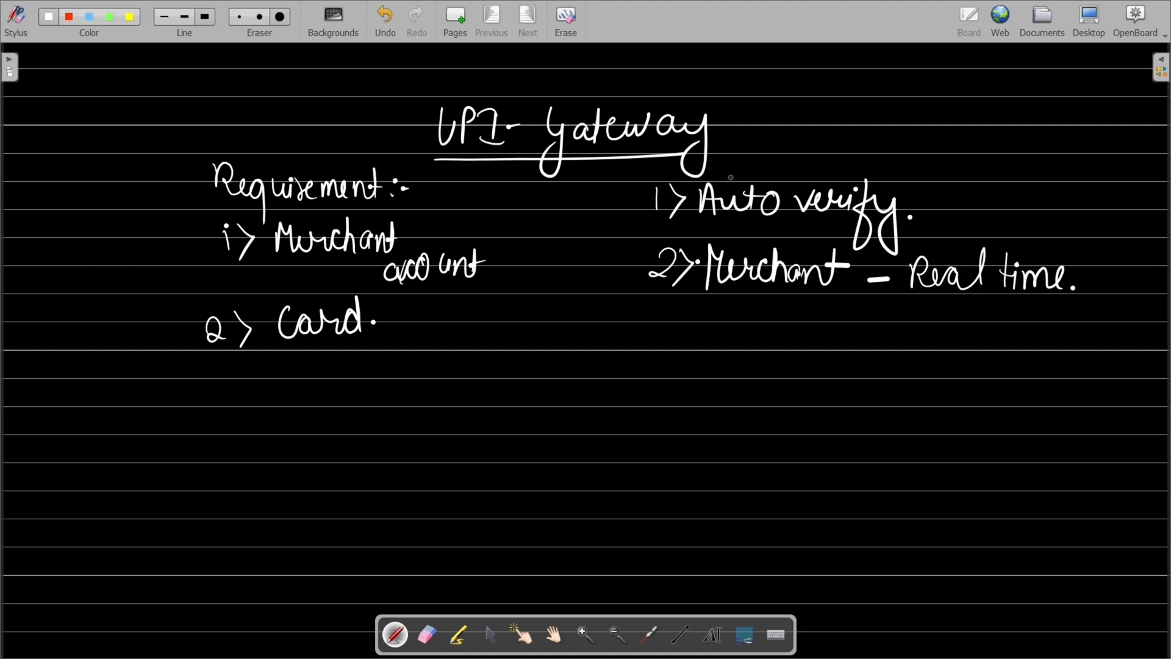
pyautogui.moveTo(669, 205); pyautogui.dragTo(699, 191)
pyautogui.moveTo(635, 277); pyautogui.dragTo(690, 265)
pyautogui.moveTo(508, 395)
pyautogui.mouseDown()
pyautogui.moveTo(609, 404)
pyautogui.moveTo(637, 392)
pyautogui.mouseUp()
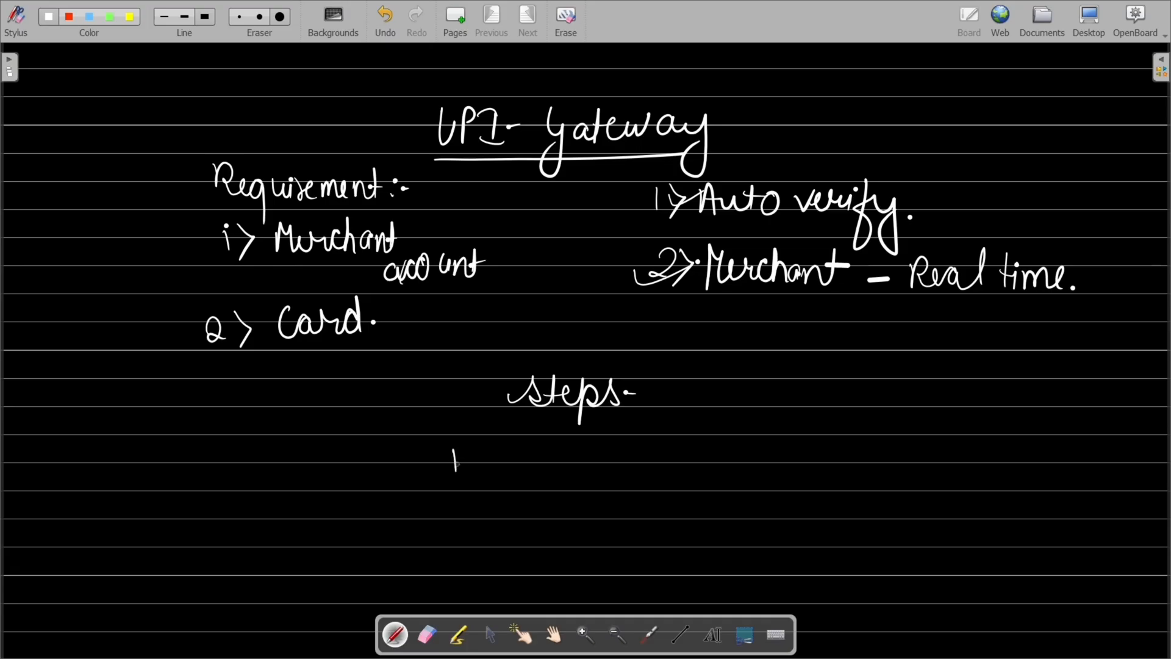
# Step: Write '1> Add-plugin' with sub-point (a) 'knit pay'
pyautogui.moveTo(465, 446)
pyautogui.mouseDown()
pyautogui.moveTo(463, 491)
pyautogui.moveTo(555, 478)
pyautogui.moveTo(574, 455)
pyautogui.moveTo(577, 476)
pyautogui.moveTo(605, 466)
pyautogui.mouseUp()
pyautogui.moveTo(616, 447)
pyautogui.mouseDown()
pyautogui.moveTo(617, 501)
pyautogui.moveTo(639, 447)
pyautogui.moveTo(662, 479)
pyautogui.moveTo(680, 475)
pyautogui.moveTo(673, 495)
pyautogui.mouseUp()
pyautogui.moveTo(688, 465)
pyautogui.mouseDown()
pyautogui.moveTo(691, 482)
pyautogui.moveTo(708, 464)
pyautogui.moveTo(719, 482)
pyautogui.mouseUp()
pyautogui.moveTo(784, 457)
pyautogui.mouseDown()
pyautogui.moveTo(782, 468)
pyautogui.moveTo(799, 436)
pyautogui.moveTo(831, 475)
pyautogui.moveTo(846, 475)
pyautogui.mouseUp()
pyautogui.moveTo(849, 474)
pyautogui.mouseDown()
pyautogui.moveTo(860, 458)
pyautogui.moveTo(874, 474)
pyautogui.mouseUp()
pyautogui.moveTo(874, 448); pyautogui.dragTo(885, 472)
pyautogui.moveTo(876, 454)
pyautogui.mouseDown()
pyautogui.moveTo(890, 453)
pyautogui.moveTo(913, 494)
pyautogui.moveTo(939, 454)
pyautogui.mouseUp()
pyautogui.moveTo(953, 450)
pyautogui.mouseDown()
pyautogui.moveTo(946, 469)
pyautogui.moveTo(967, 470)
pyautogui.mouseUp()
pyautogui.moveTo(971, 454)
pyautogui.mouseDown()
pyautogui.moveTo(985, 452)
pyautogui.moveTo(958, 517)
pyautogui.mouseUp()
# Step: Write sub-point (b) and erase its misspelled plugin name with the Eraser
pyautogui.moveTo(793, 507); pyautogui.dragTo(794, 541)
pyautogui.moveTo(785, 501)
pyautogui.mouseDown()
pyautogui.moveTo(770, 537)
pyautogui.moveTo(793, 496)
pyautogui.moveTo(860, 516)
pyautogui.moveTo(865, 540)
pyautogui.mouseUp()
pyautogui.moveTo(864, 519)
pyautogui.mouseDown()
pyautogui.moveTo(868, 538)
pyautogui.moveTo(890, 536)
pyautogui.moveTo(871, 516)
pyautogui.moveTo(890, 530)
pyautogui.mouseUp()
pyautogui.click(865, 510)
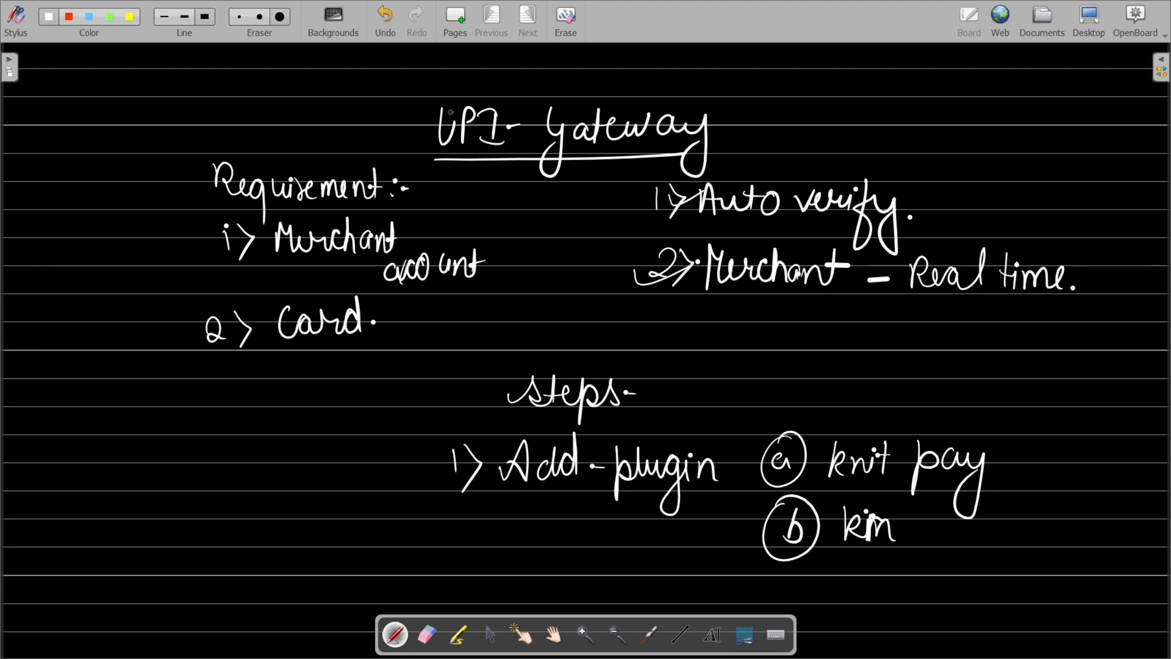
pyautogui.click(260, 18)
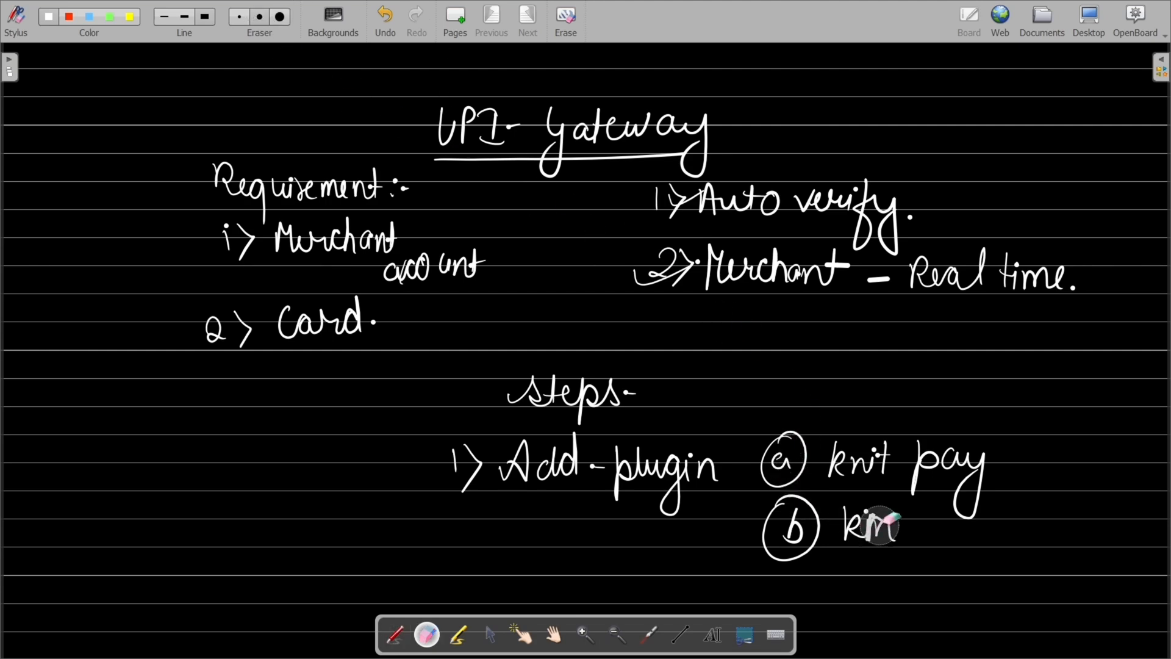
pyautogui.moveTo(877, 525); pyautogui.dragTo(854, 505)
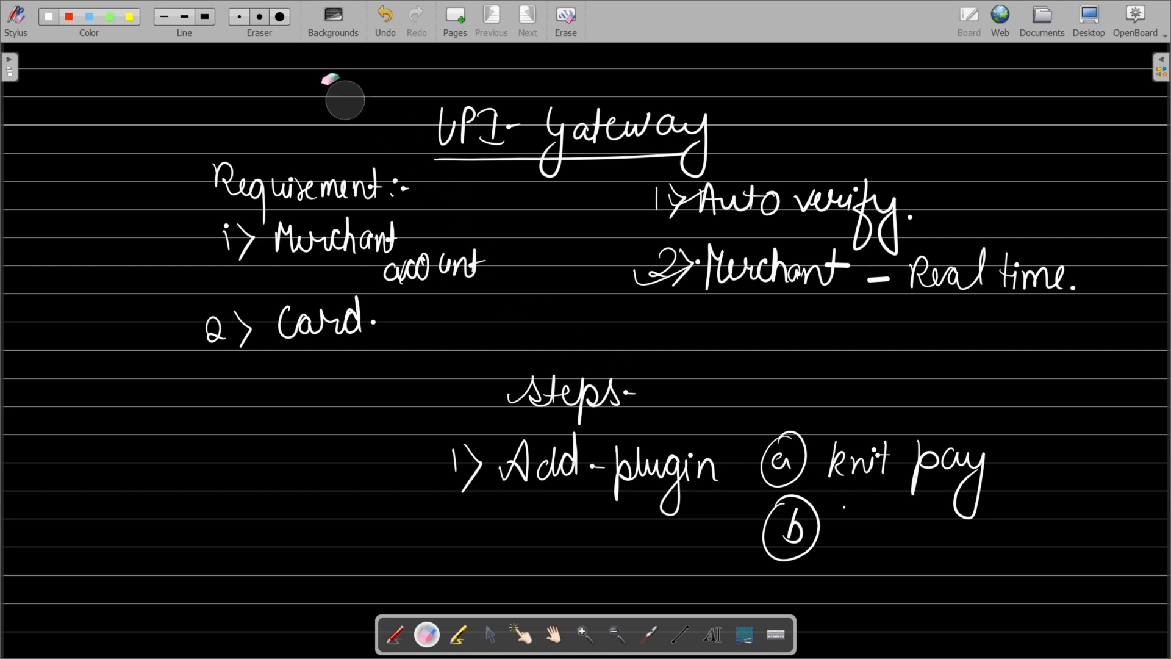
# Step: Rewrite sub-point (b) as 'Knit pay pro' with the Pen
pyautogui.click(205, 18)
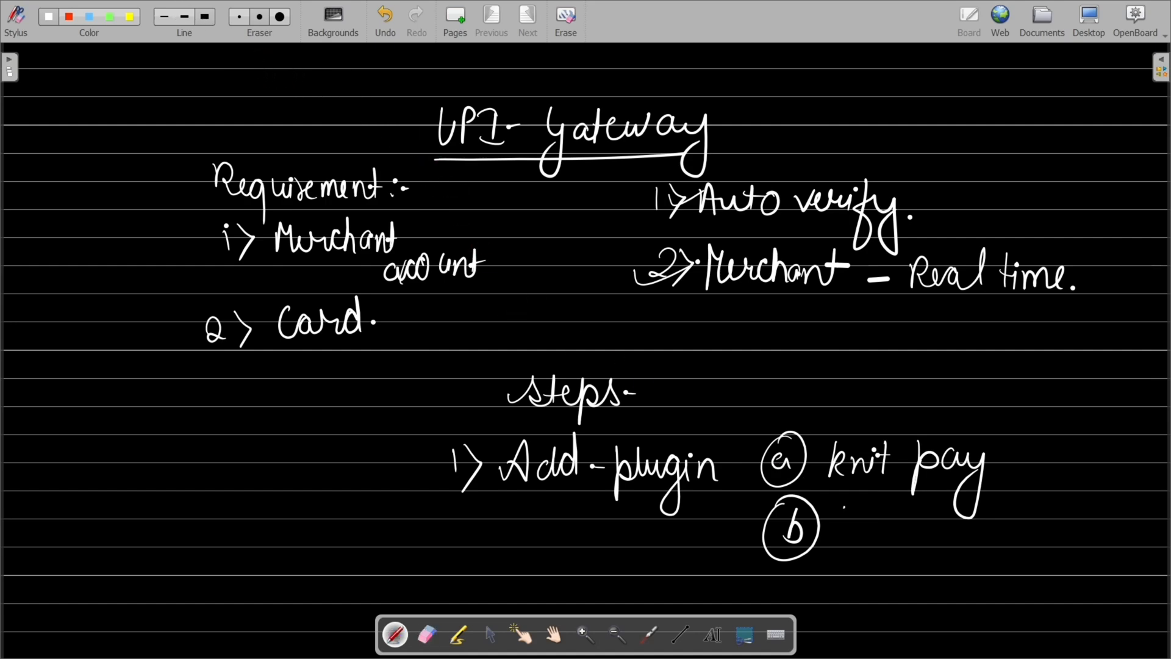
pyautogui.moveTo(842, 494); pyautogui.dragTo(836, 543)
pyautogui.moveTo(837, 526)
pyautogui.mouseDown()
pyautogui.moveTo(855, 545)
pyautogui.moveTo(908, 523)
pyautogui.mouseUp()
pyautogui.click(891, 516)
pyautogui.moveTo(918, 506)
pyautogui.mouseDown()
pyautogui.moveTo(961, 537)
pyautogui.moveTo(970, 567)
pyautogui.mouseUp()
pyautogui.moveTo(1001, 515)
pyautogui.mouseDown()
pyautogui.moveTo(1018, 532)
pyautogui.moveTo(1066, 520)
pyautogui.mouseUp()
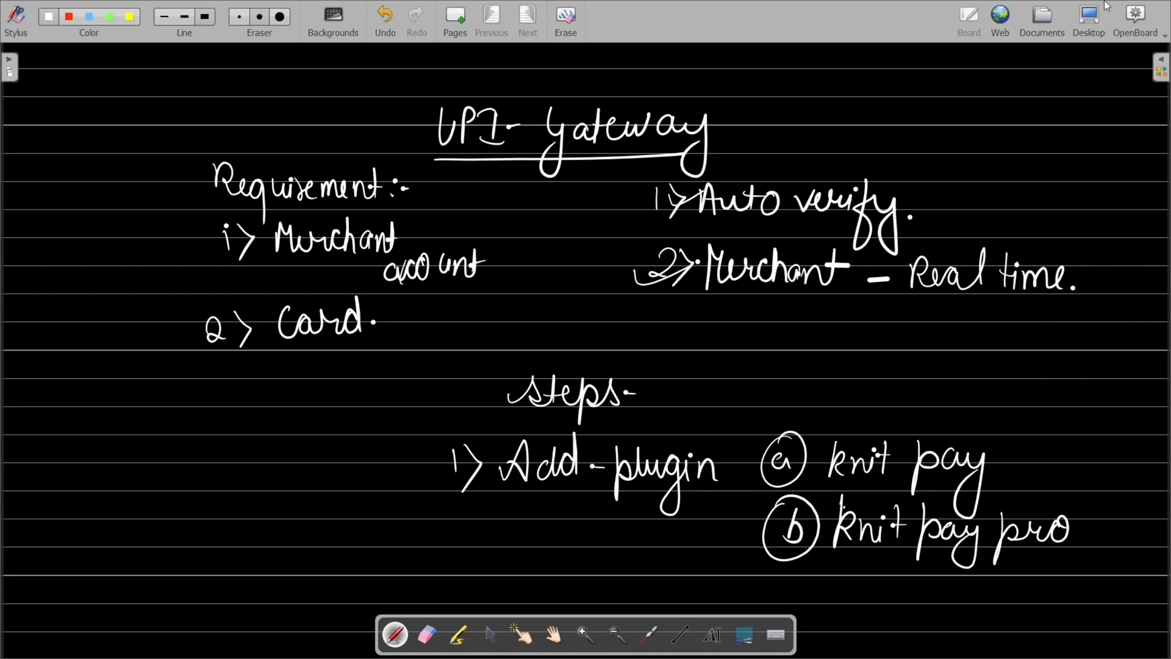
# Step: Return to Edge and scroll the Payments list: Direct bank transfer, Check payments, Cash on delivery, PayPal
pyautogui.click(1088, 25)
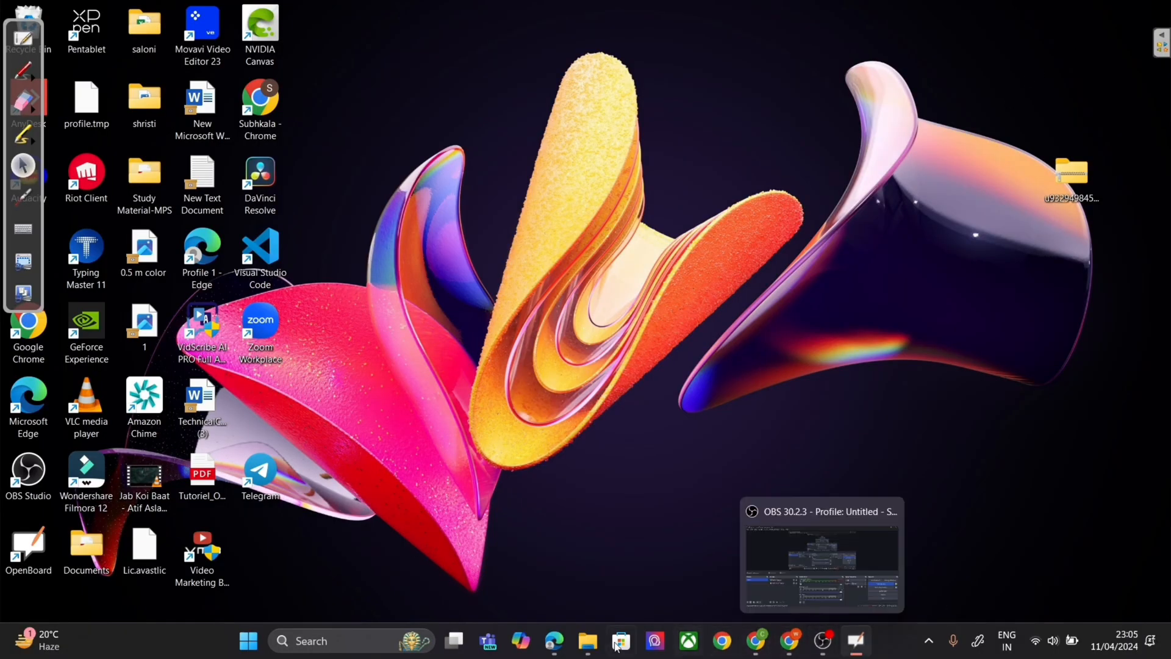
pyautogui.click(555, 648)
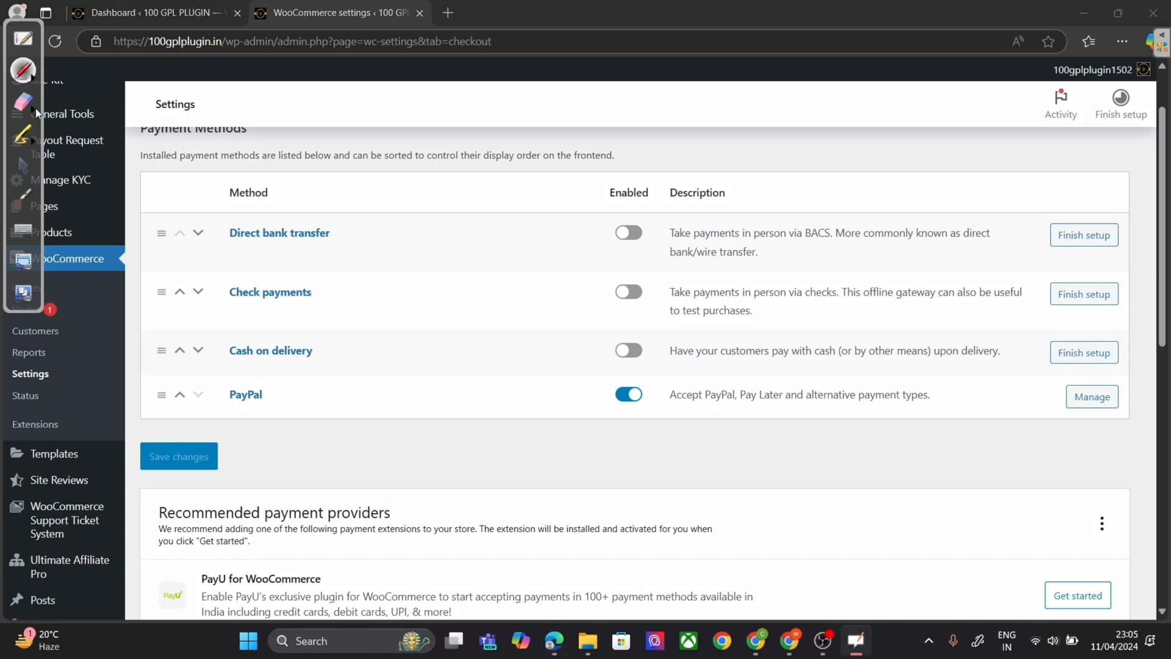
pyautogui.scroll(-7, 175, 334)
pyautogui.scroll(-3, 125, 419)
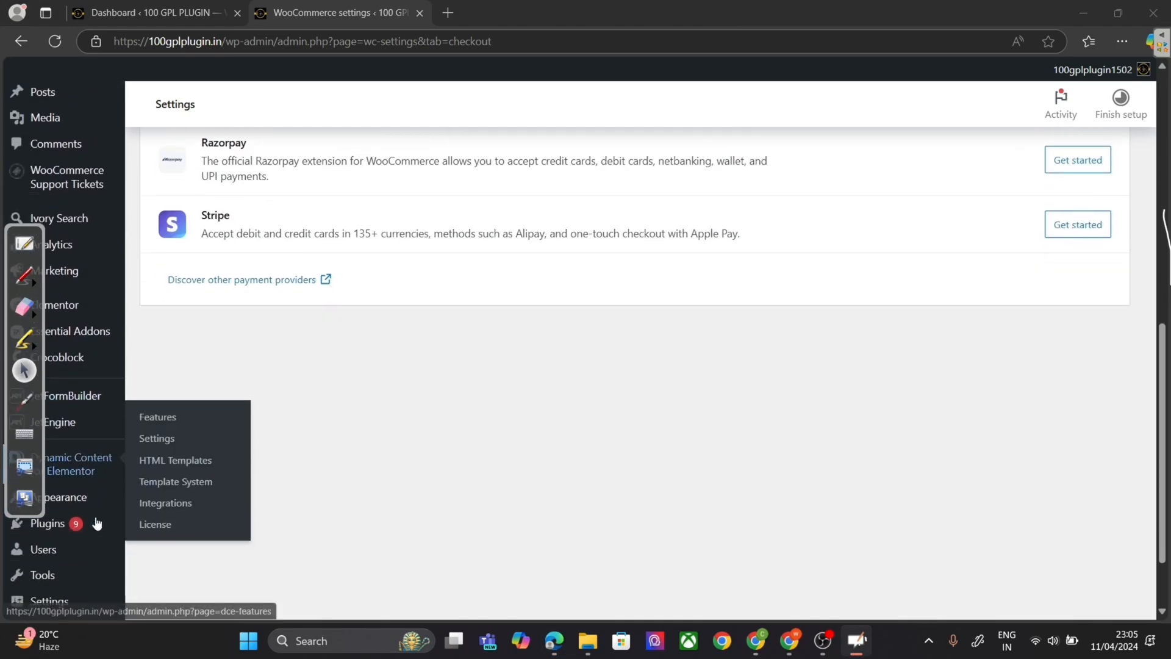
pyautogui.scroll(5, 81, 474)
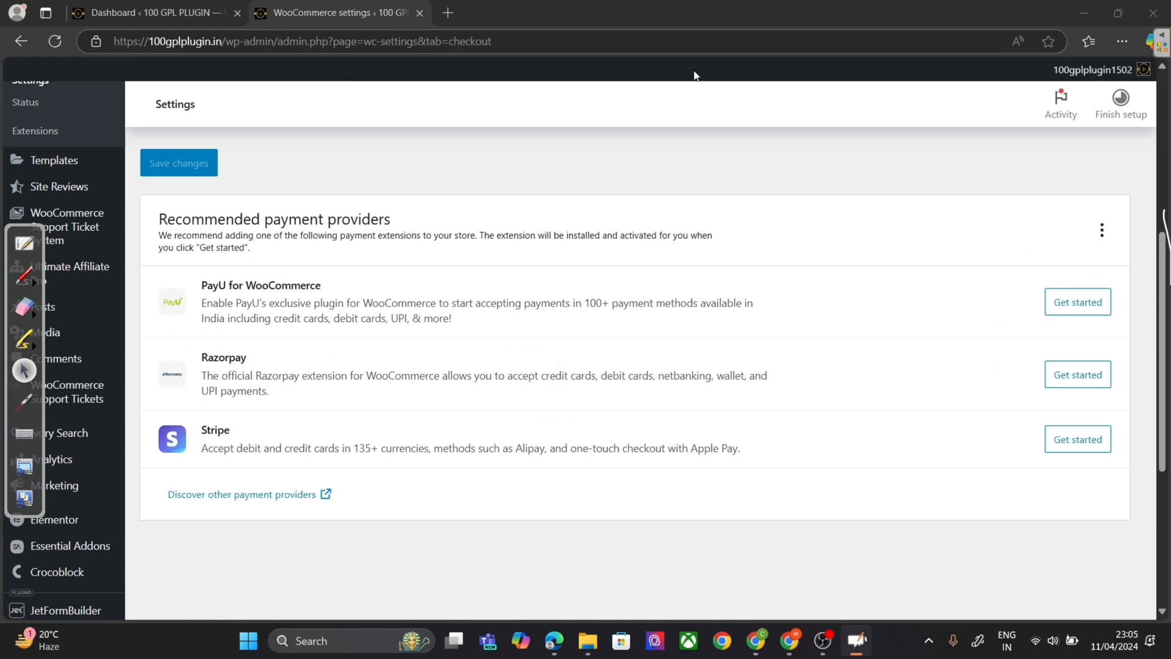
pyautogui.scroll(6, 787, 119)
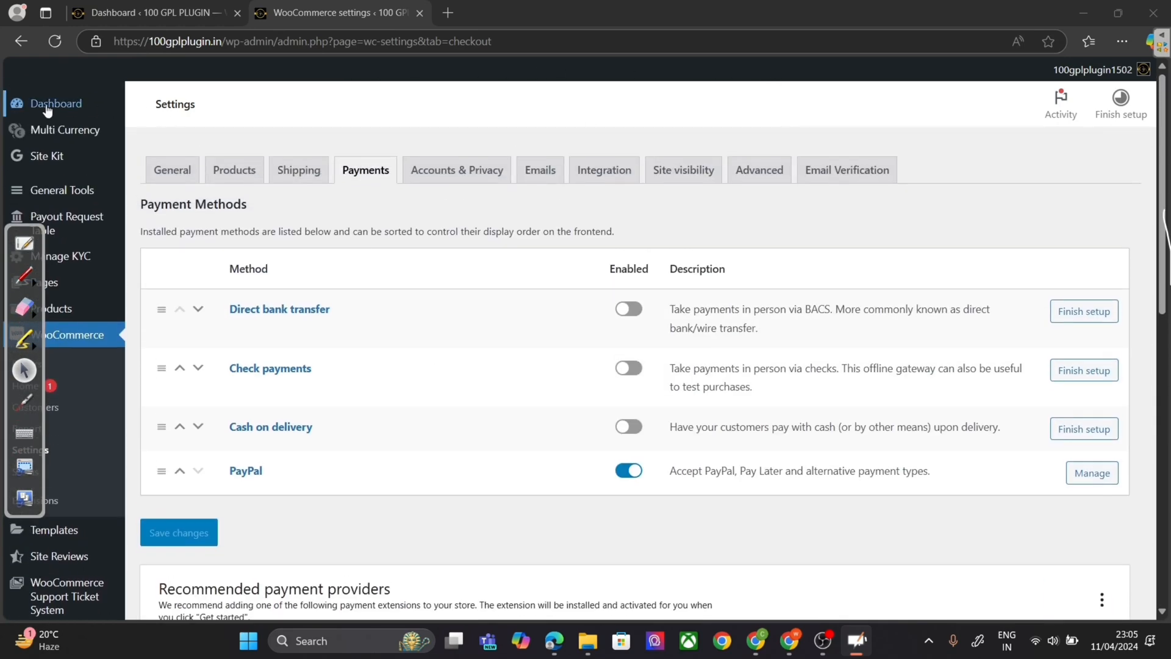
# Step: Go to the admin Dashboard and toggle its Screen Options panel open and closed
pyautogui.click(49, 107)
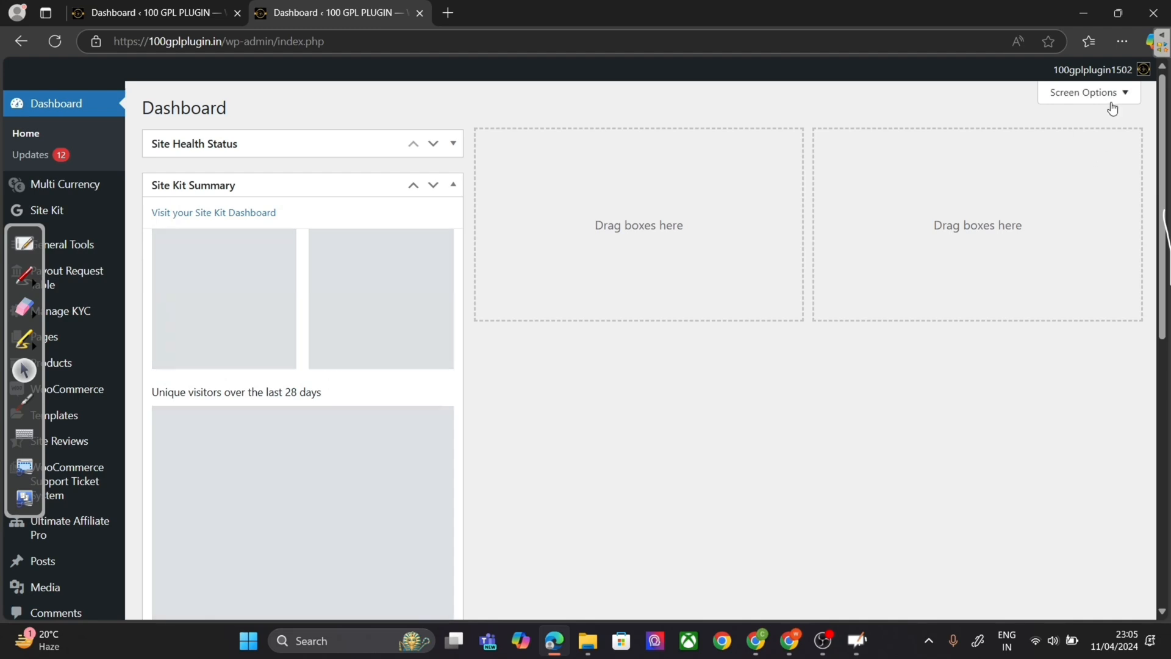
pyautogui.click(1114, 96)
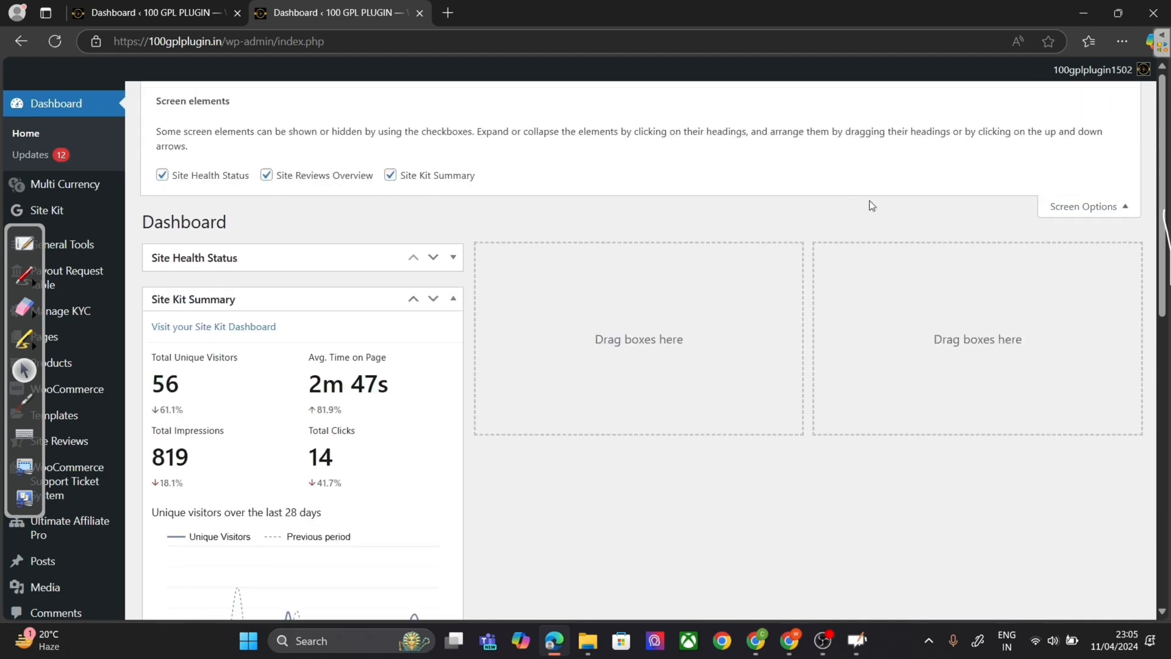
pyautogui.click(1093, 208)
# Step: Scroll through the Site Kit visitor stats and top-pages pageview list
pyautogui.moveTo(85, 389)
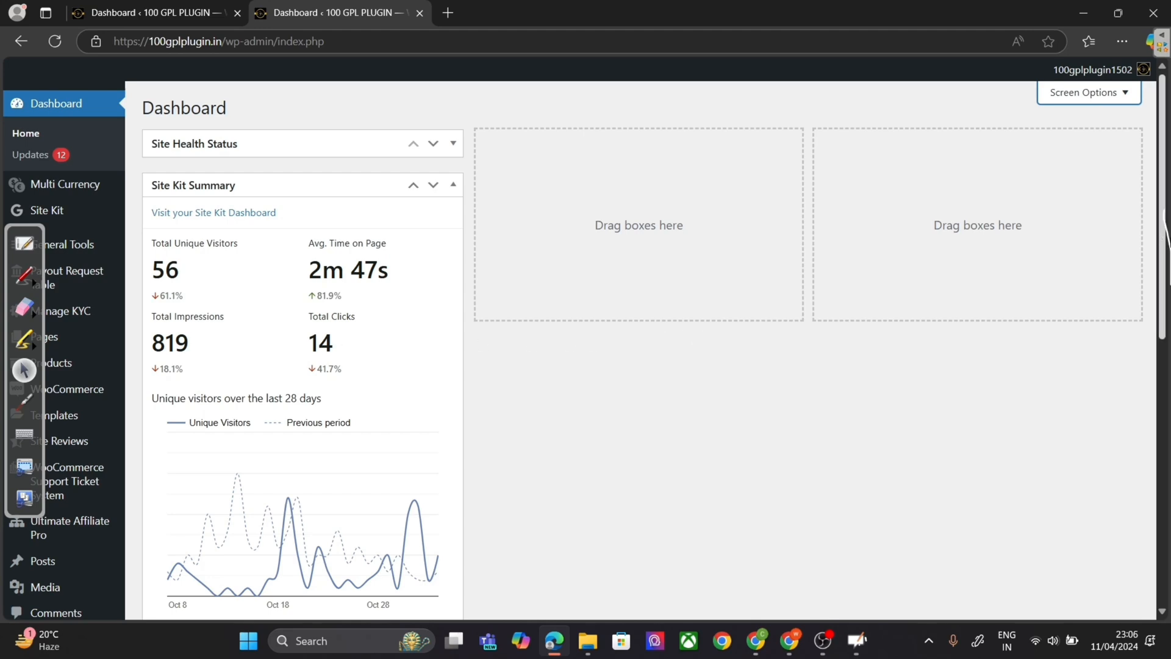
pyautogui.scroll(-5, 586, 348)
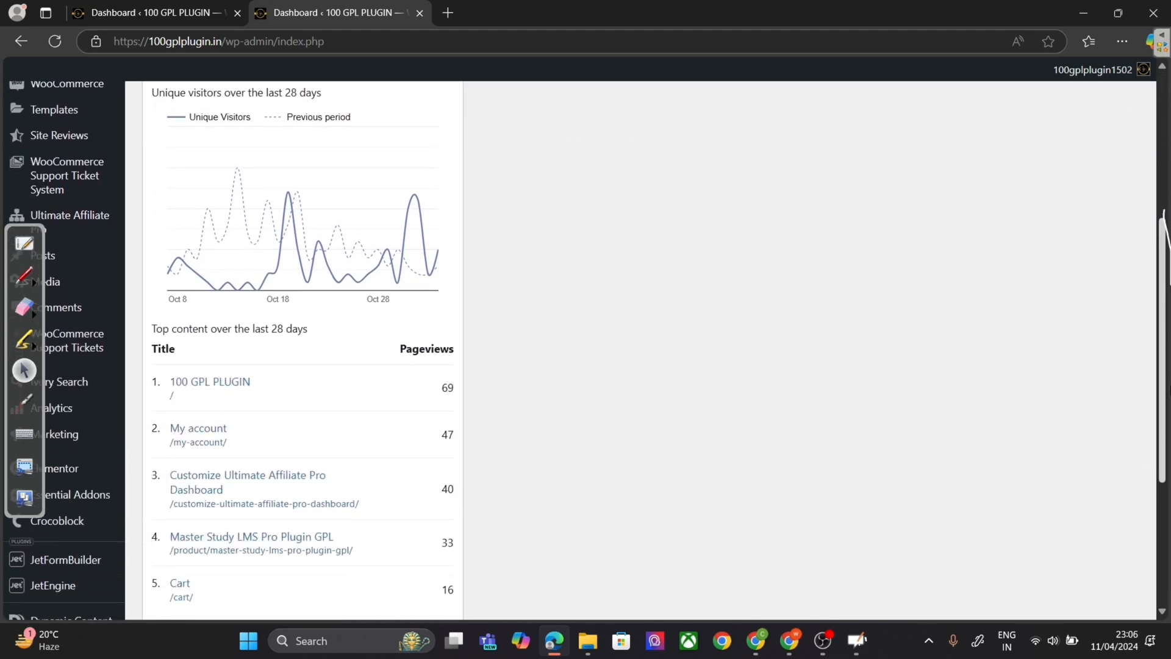
pyautogui.scroll(2, 586, 347)
pyautogui.scroll(-1, 41, 201)
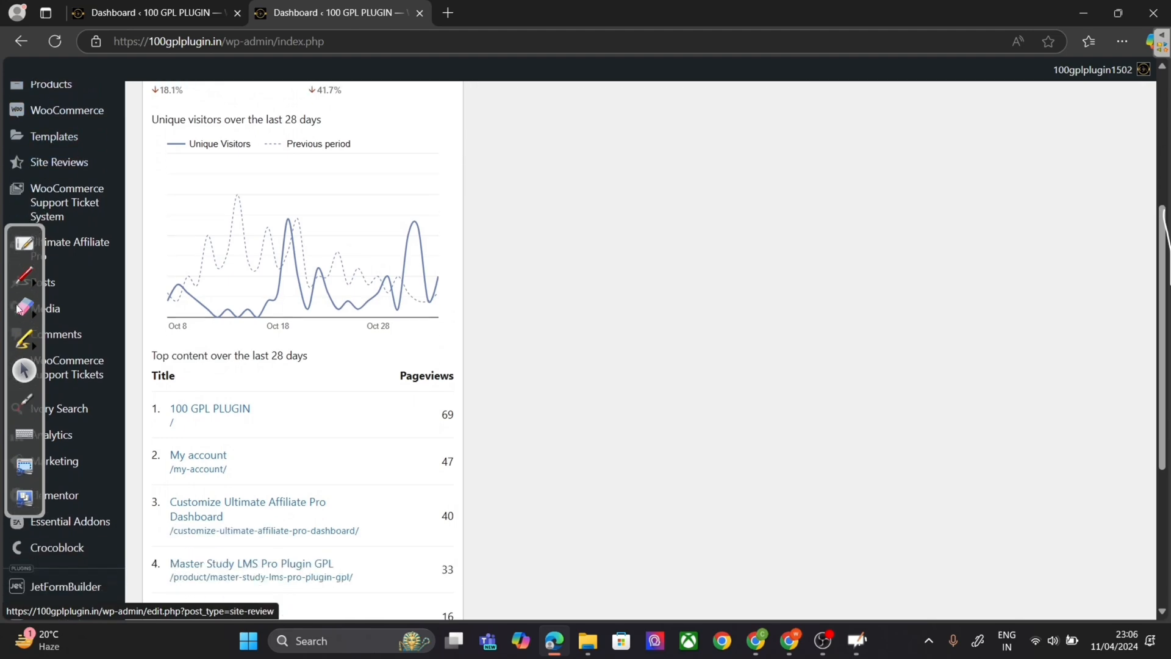
pyautogui.scroll(5, 76, 354)
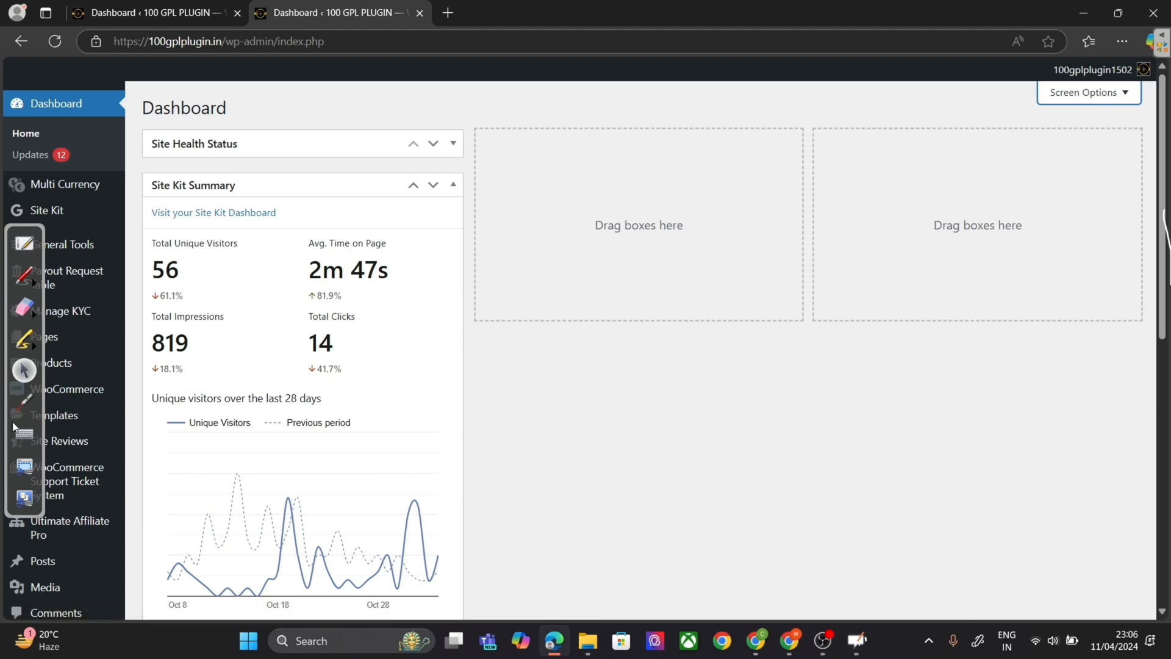
pyautogui.scroll(-6, 82, 427)
pyautogui.scroll(-3, 75, 573)
pyautogui.moveTo(75, 579)
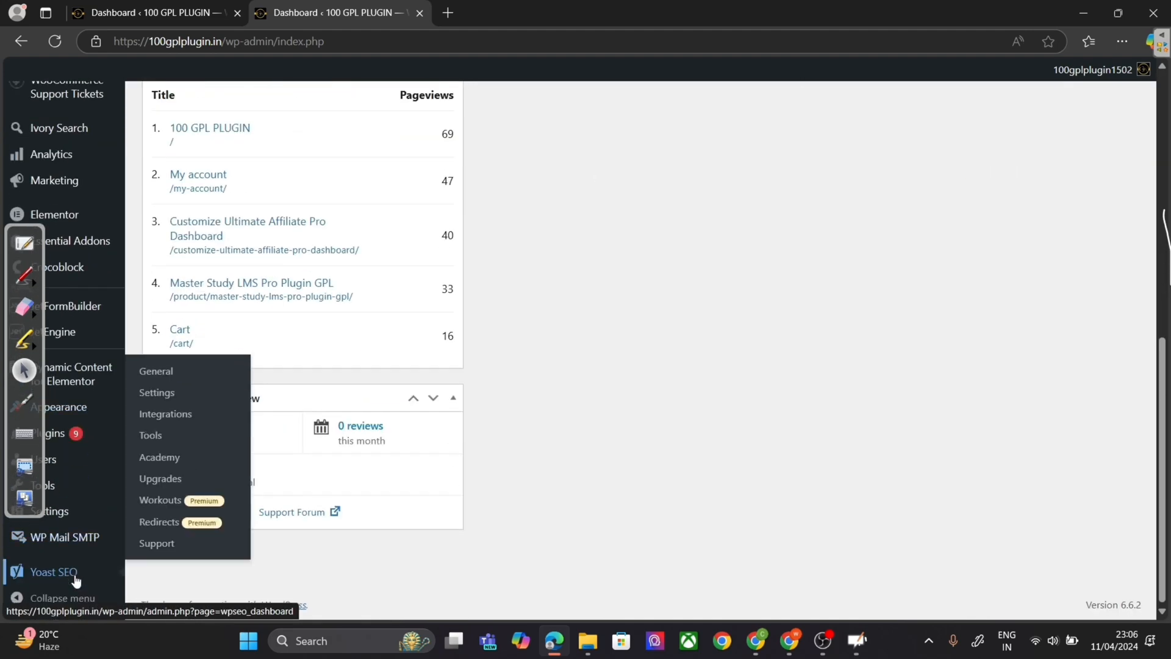
pyautogui.moveTo(103, 434)
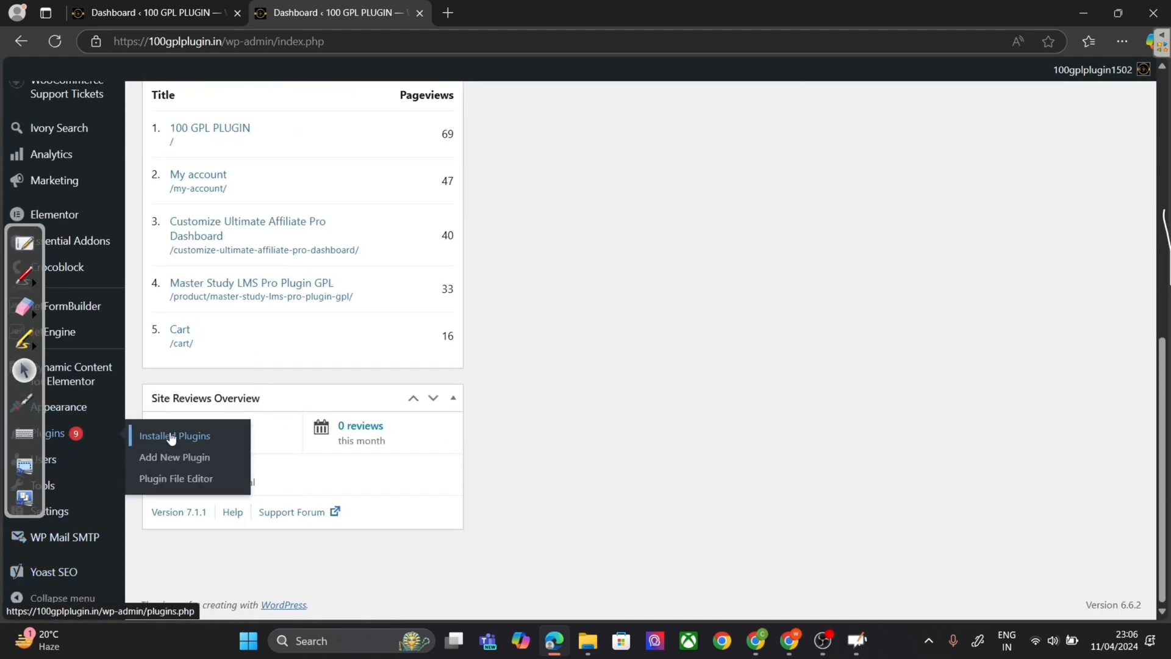
# Step: Search Add New Plugins for 'upi' and install UPI QR Code Payment Gateway for WooCommerce
pyautogui.click(178, 459)
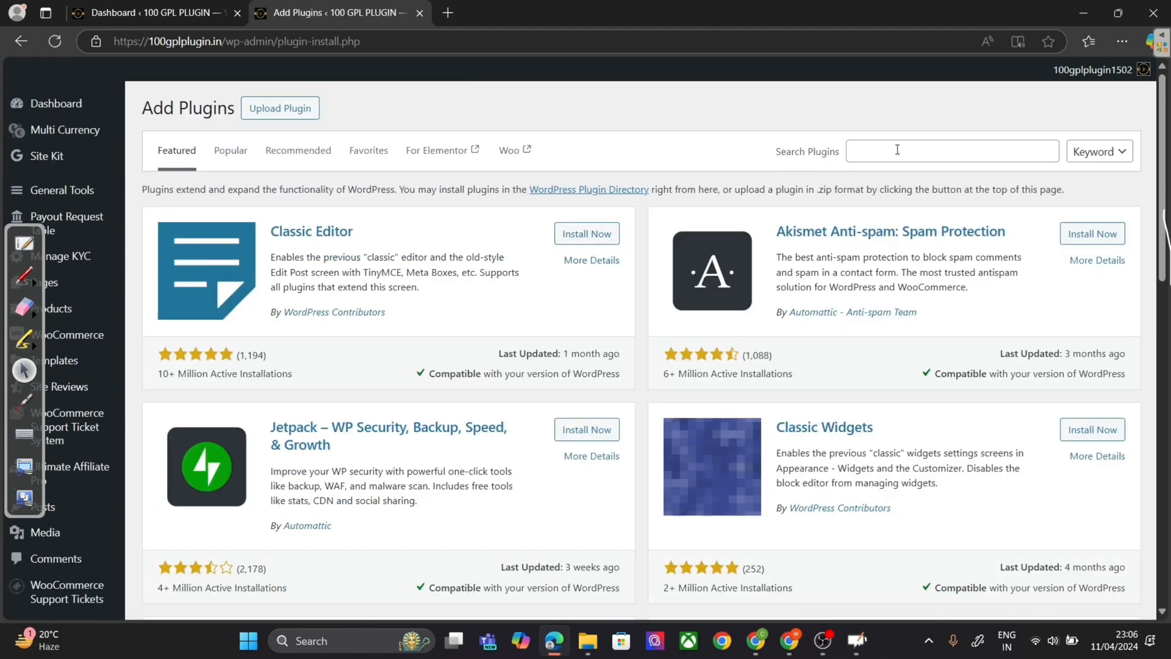
pyautogui.click(893, 150)
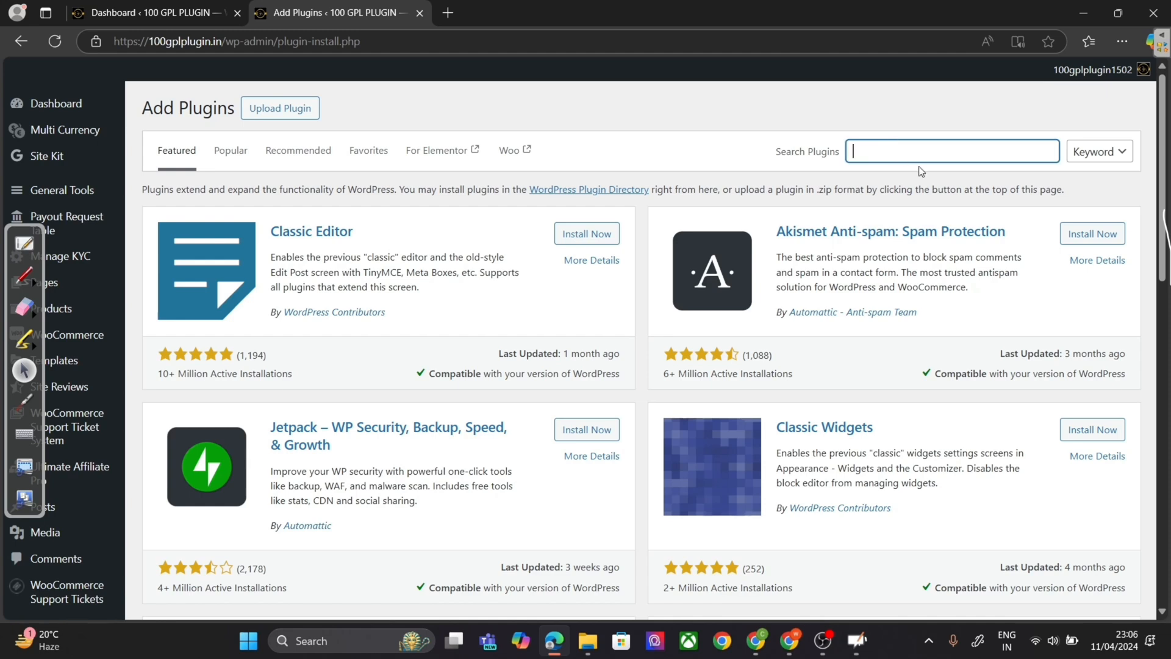
pyautogui.write('upl')
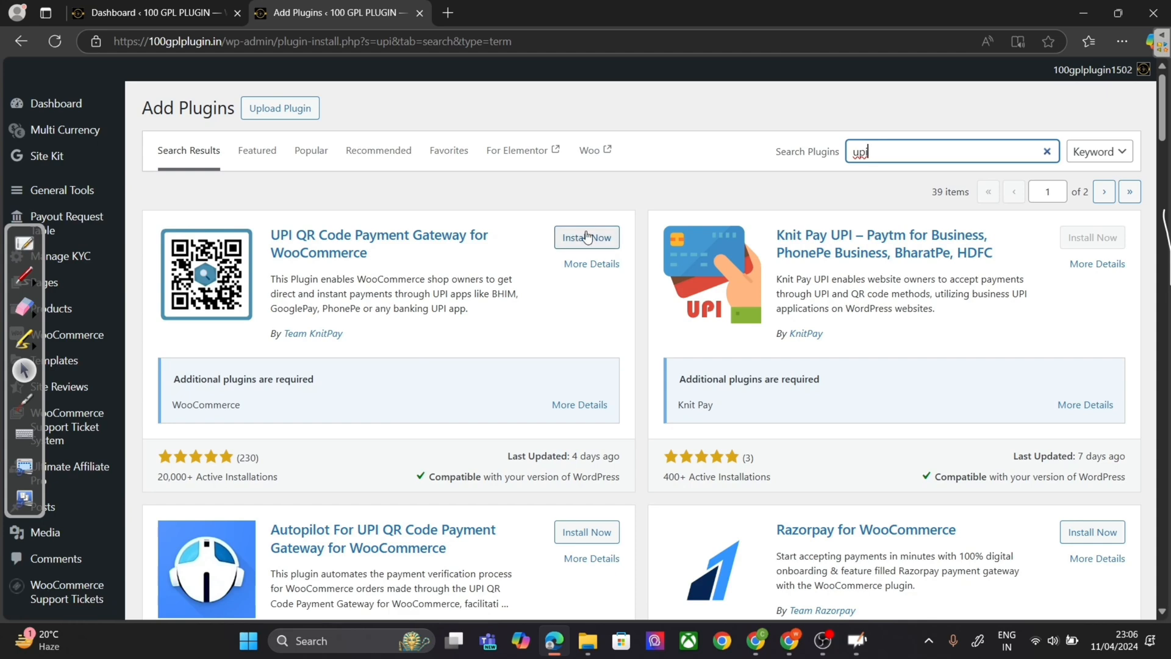
pyautogui.click(587, 236)
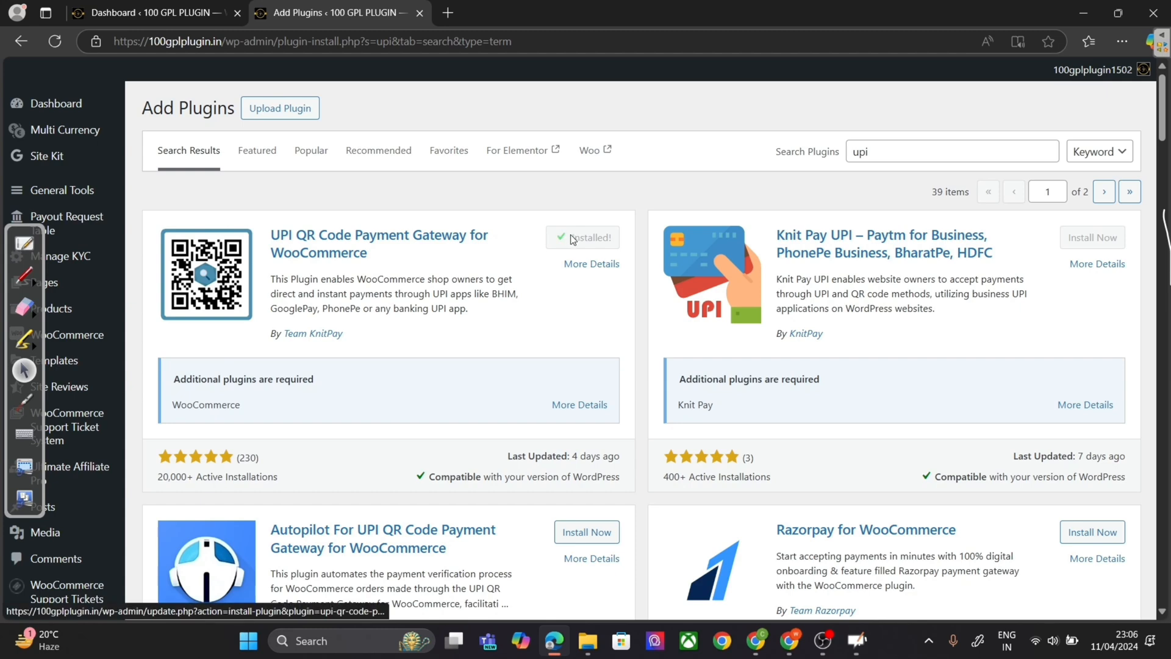
# Step: Activate the UPI QR Code plugin and open WooCommerce Settings on its General page
pyautogui.click(583, 243)
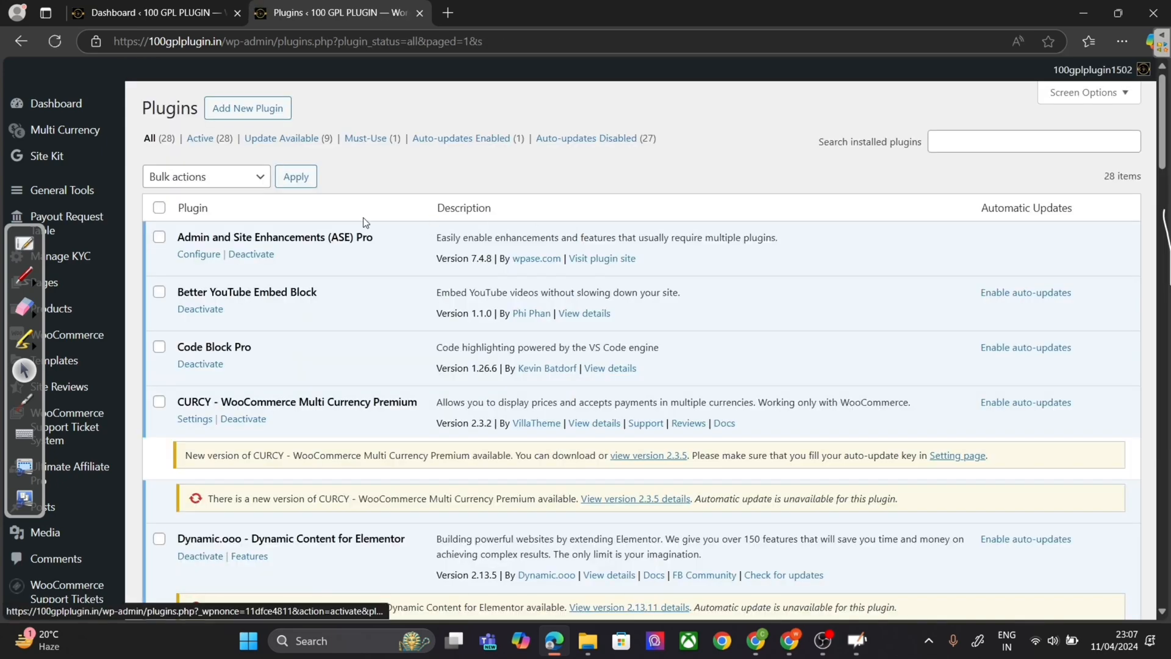
pyautogui.moveTo(101, 334)
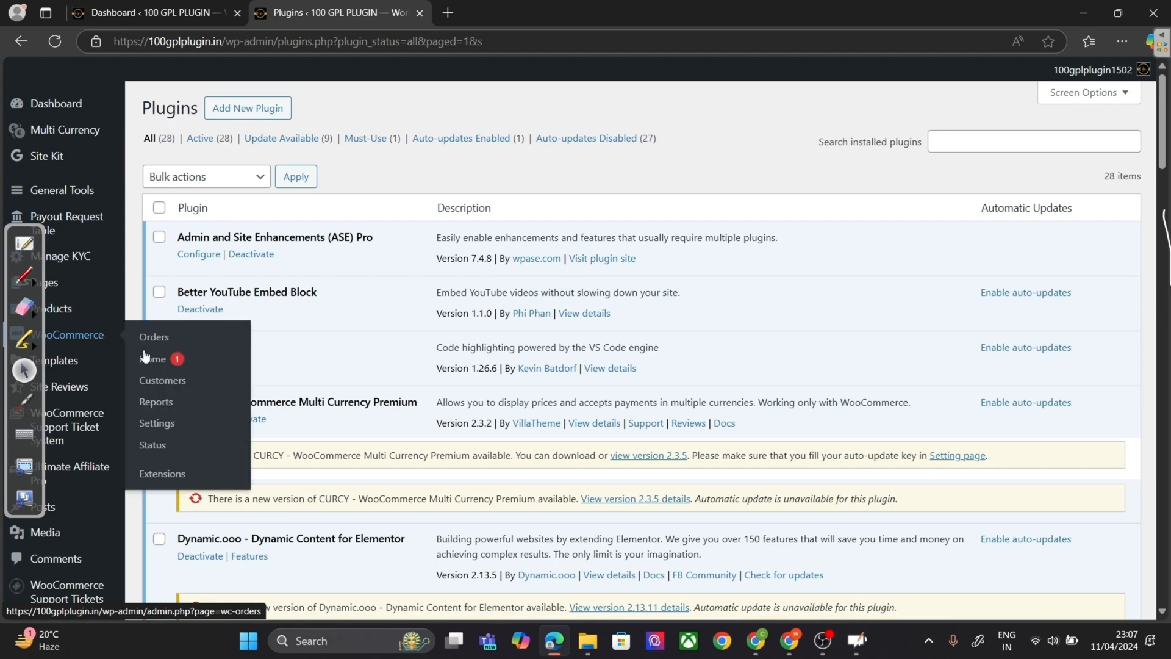
pyautogui.click(161, 426)
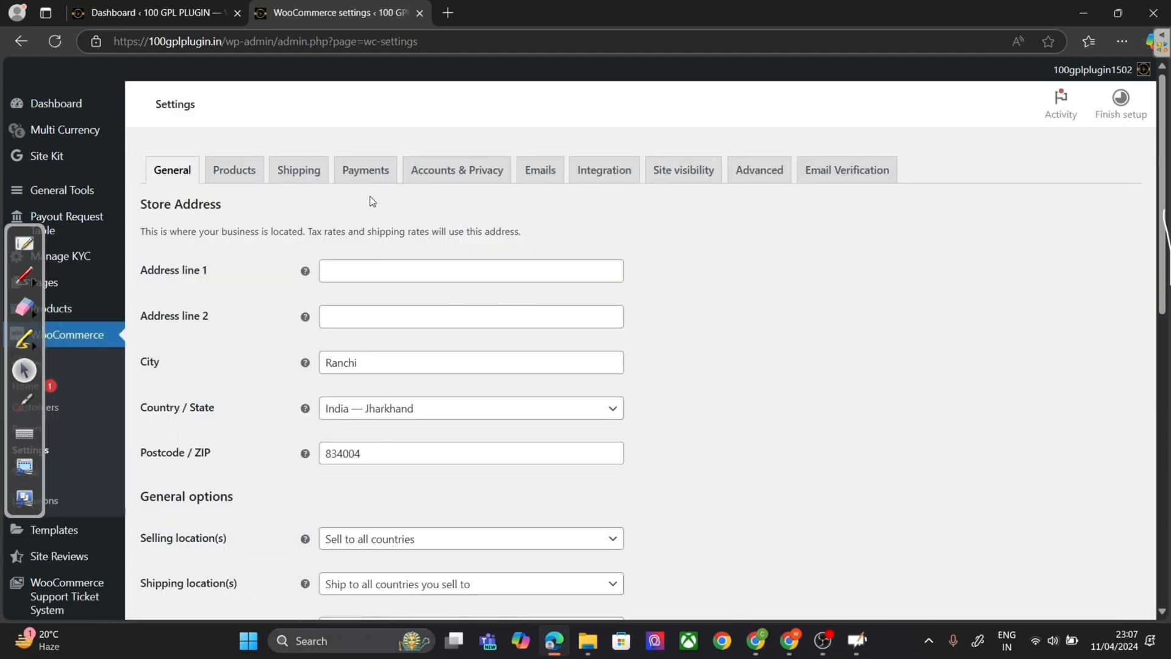
# Step: Show the Payments tab and highlight the UPI QR Code's red manual-verification warning
pyautogui.click(358, 177)
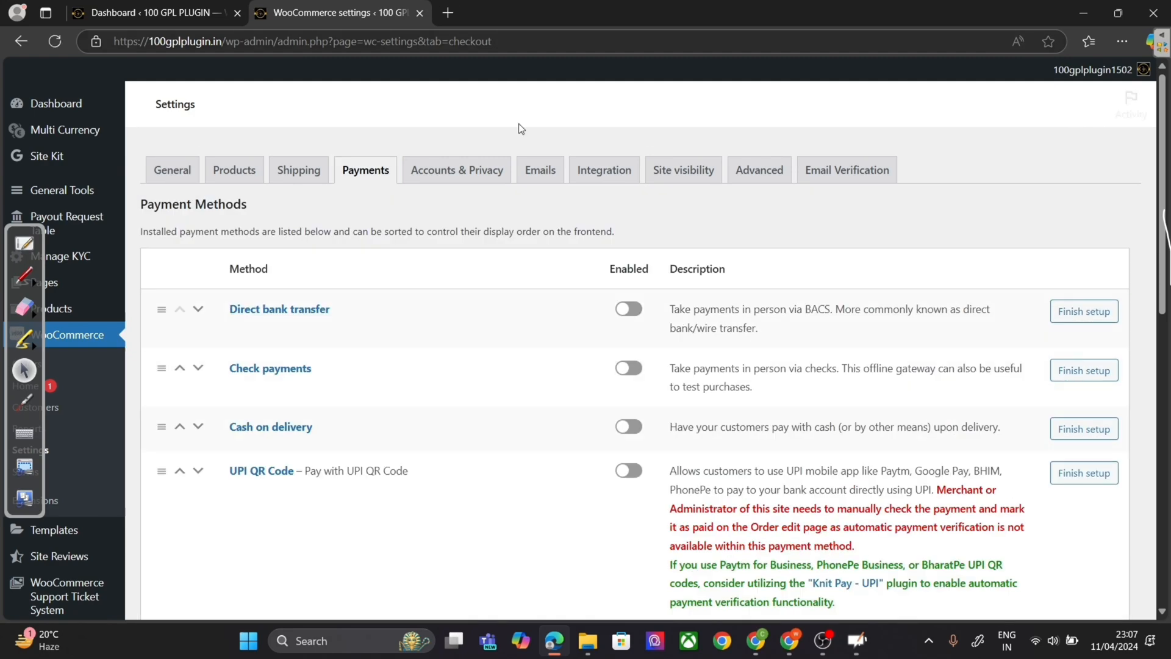
pyautogui.scroll(-5, 563, 274)
pyautogui.scroll(-2, 563, 275)
pyautogui.scroll(4, 556, 243)
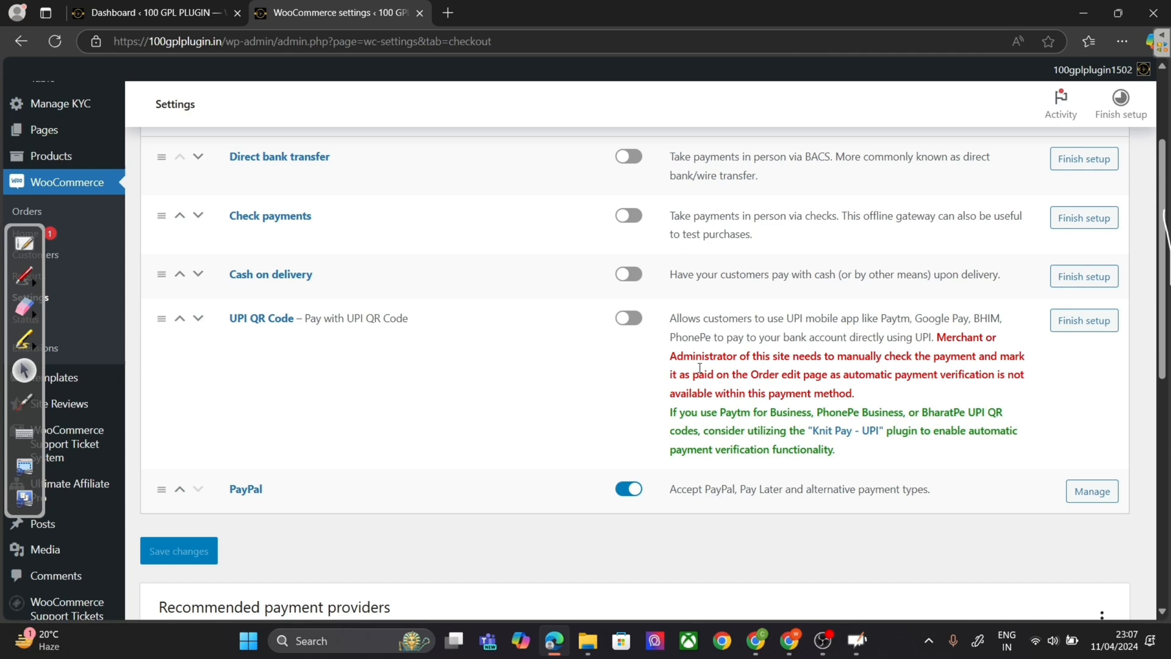
pyautogui.moveTo(937, 337); pyautogui.dragTo(953, 391)
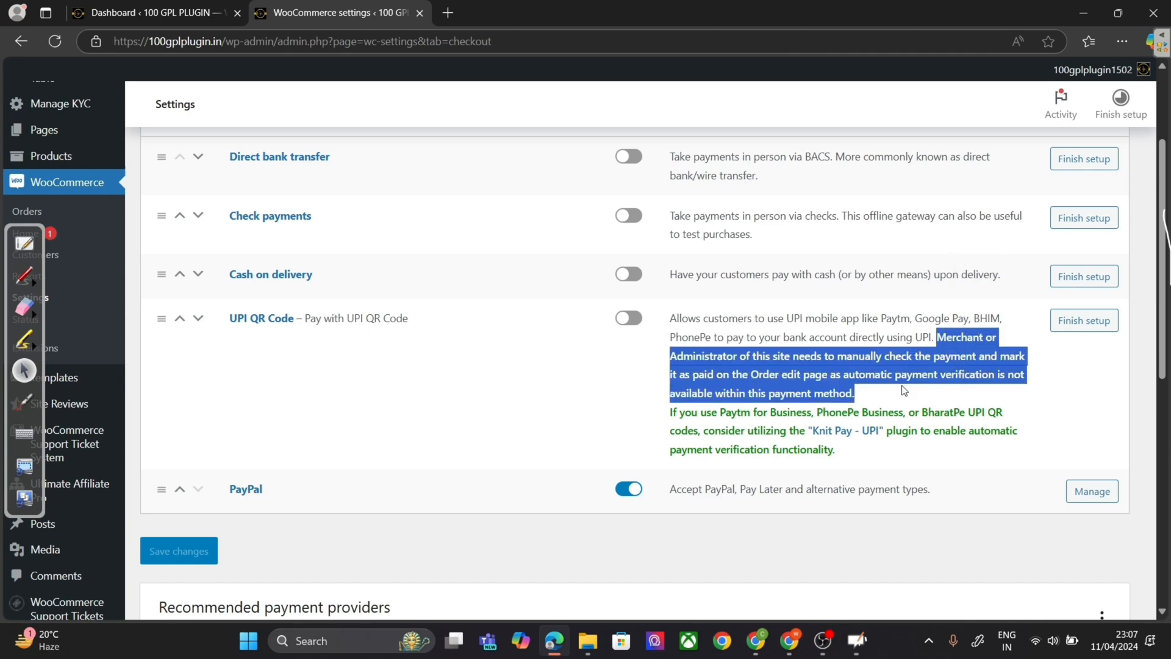
pyautogui.click(1041, 371)
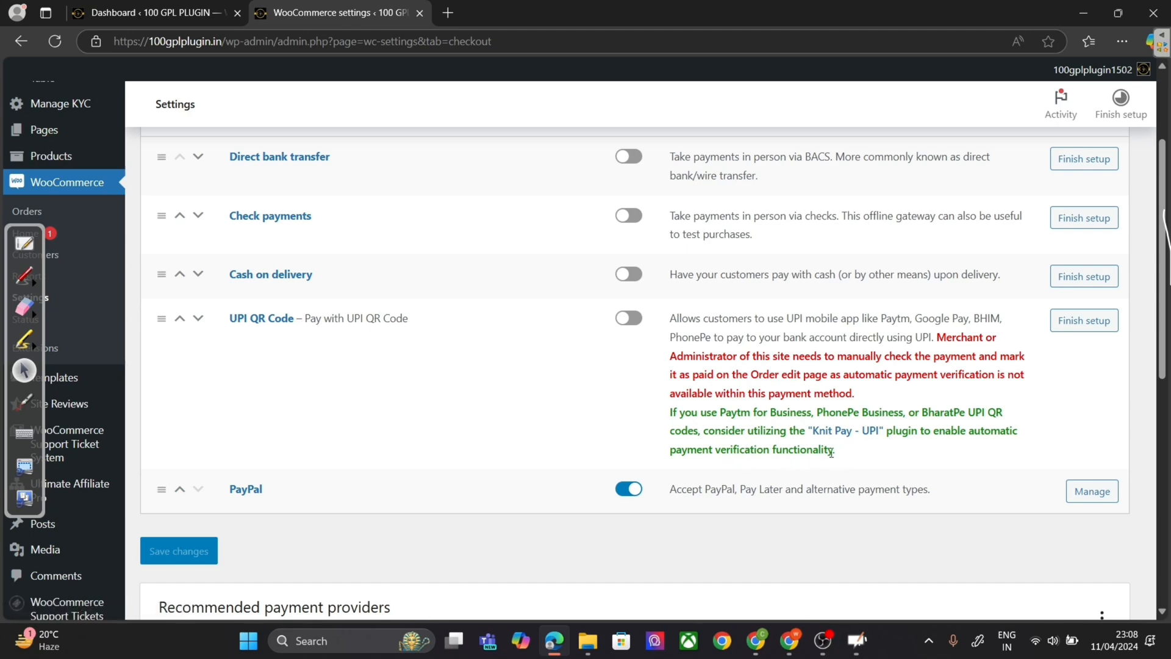
# Step: View the Knit Pay - UPI plugin page on wordpress.org, then return to the Payments list
pyautogui.click(850, 432)
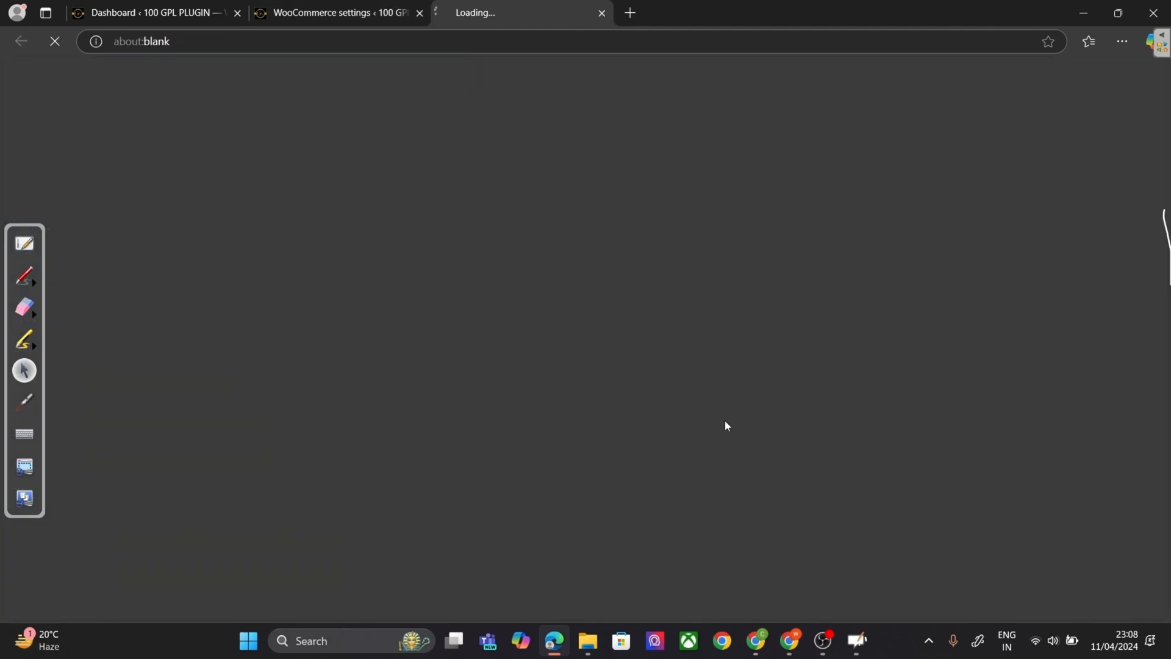
pyautogui.click(315, 8)
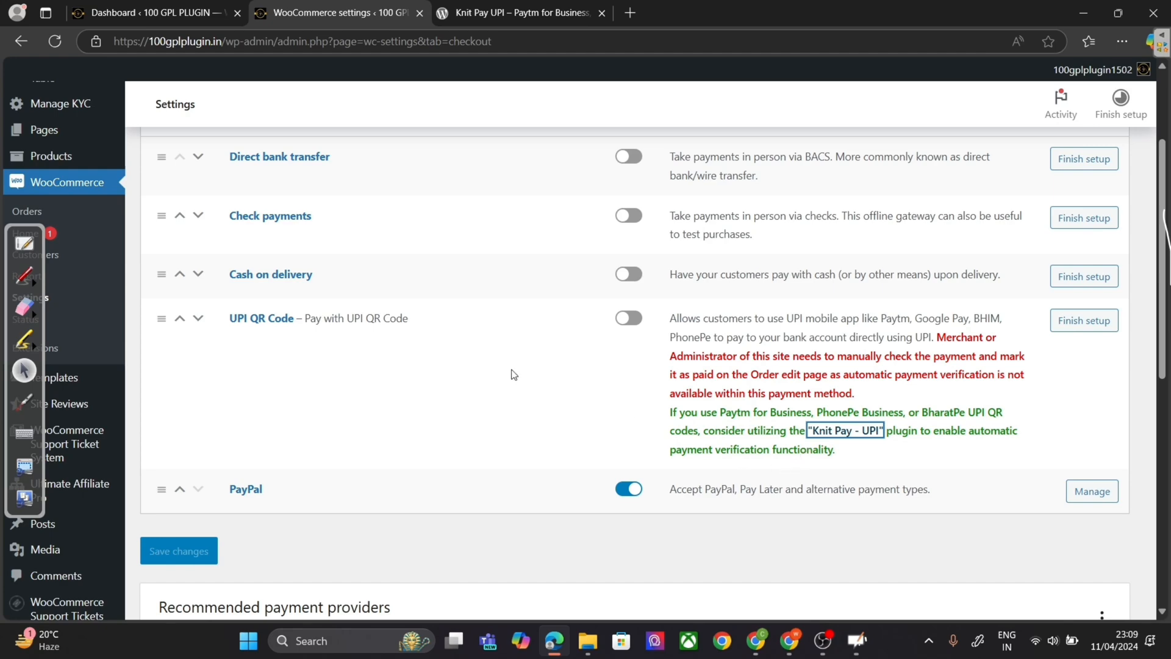
pyautogui.click(486, 7)
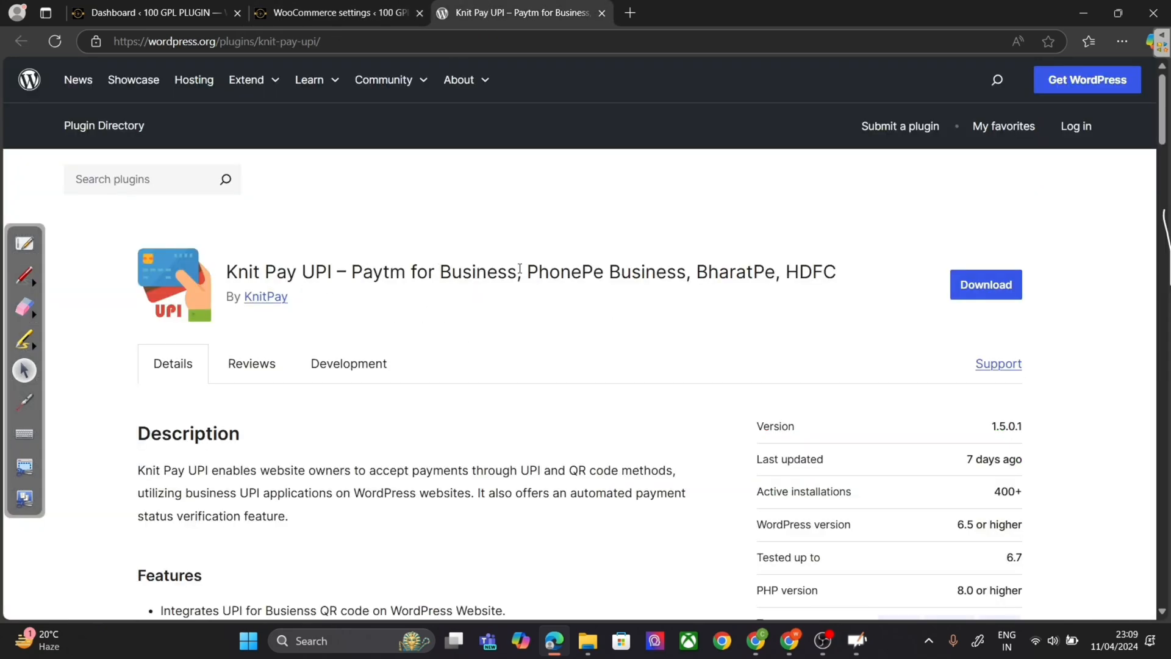
pyautogui.click(293, 12)
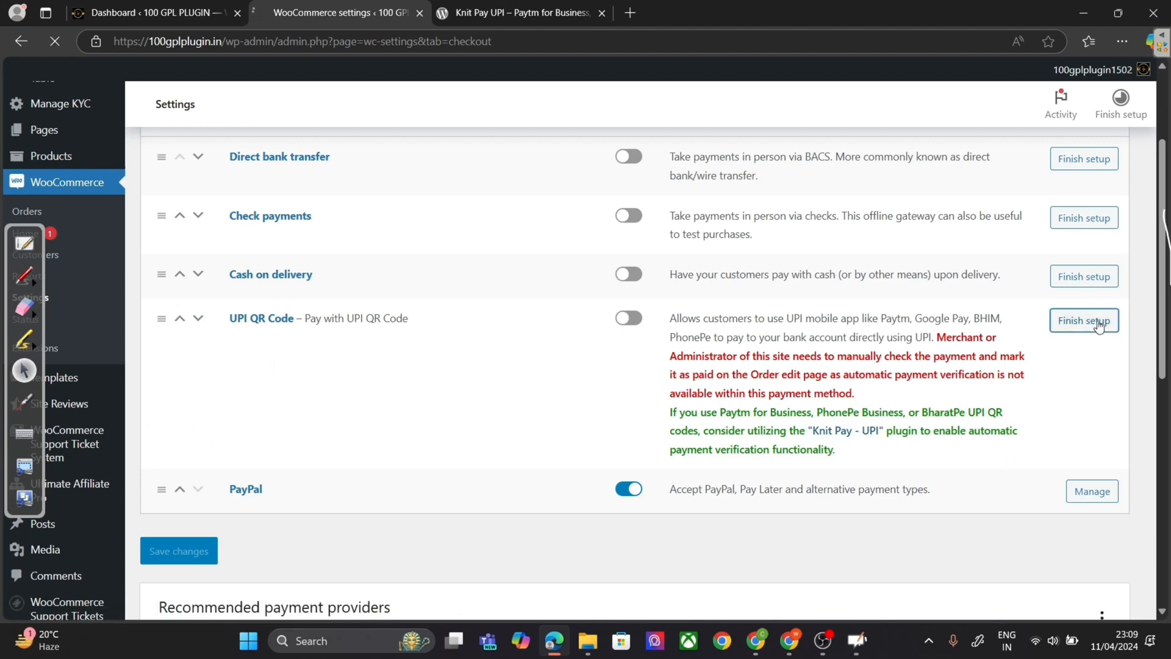
# Step: Enable the UPI QR Code payment method and review its Payment Complete Status choices
pyautogui.click(1082, 322)
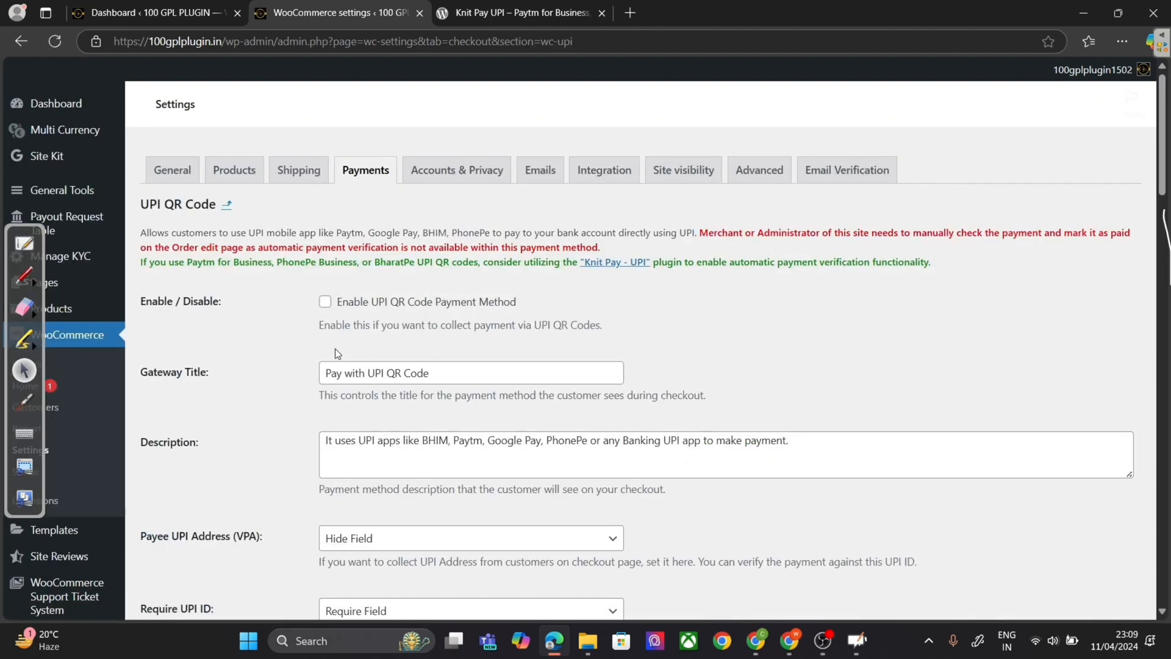
pyautogui.click(324, 301)
pyautogui.scroll(-2, 395, 349)
pyautogui.scroll(-2, 395, 349)
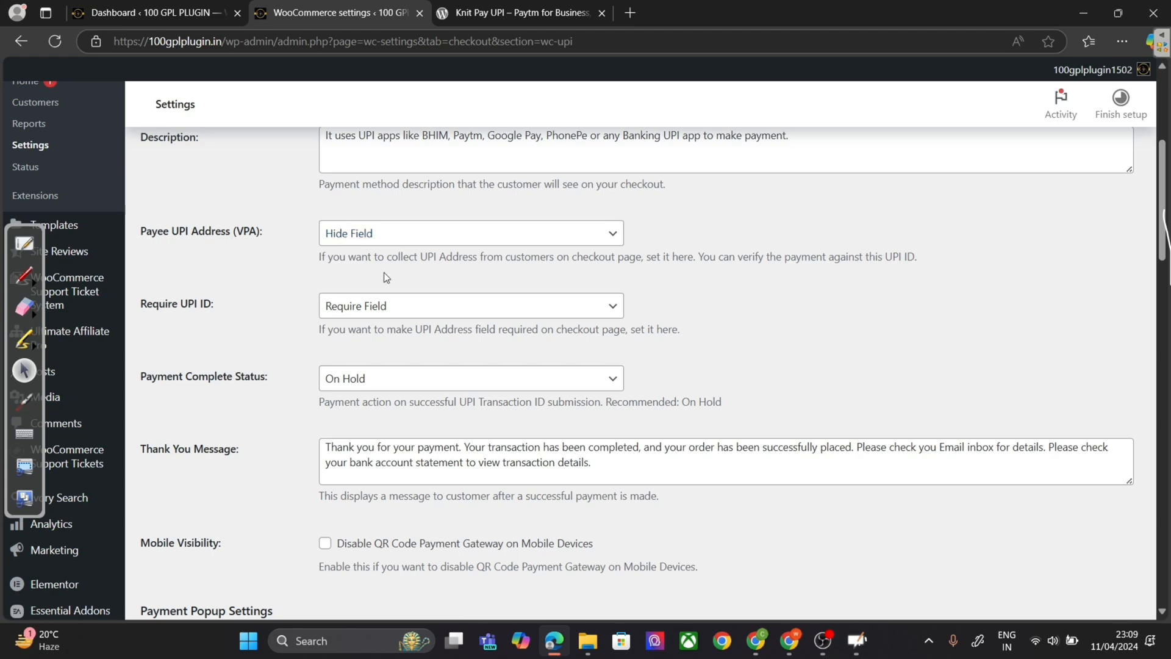
pyautogui.scroll(-2, 344, 335)
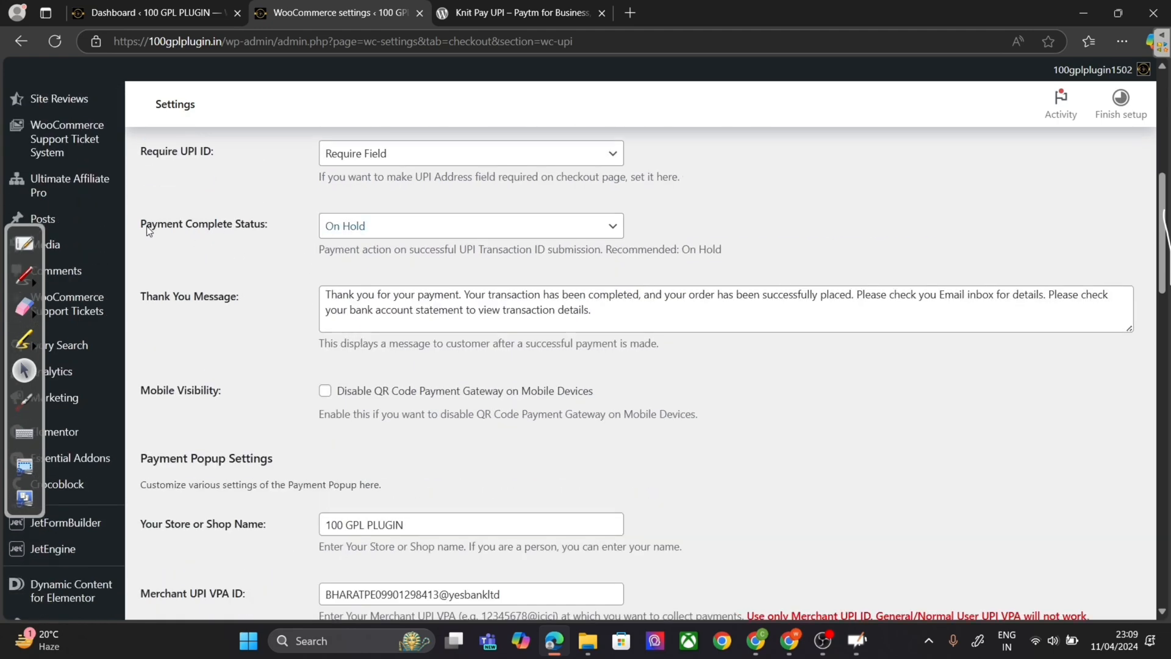
pyautogui.click(395, 230)
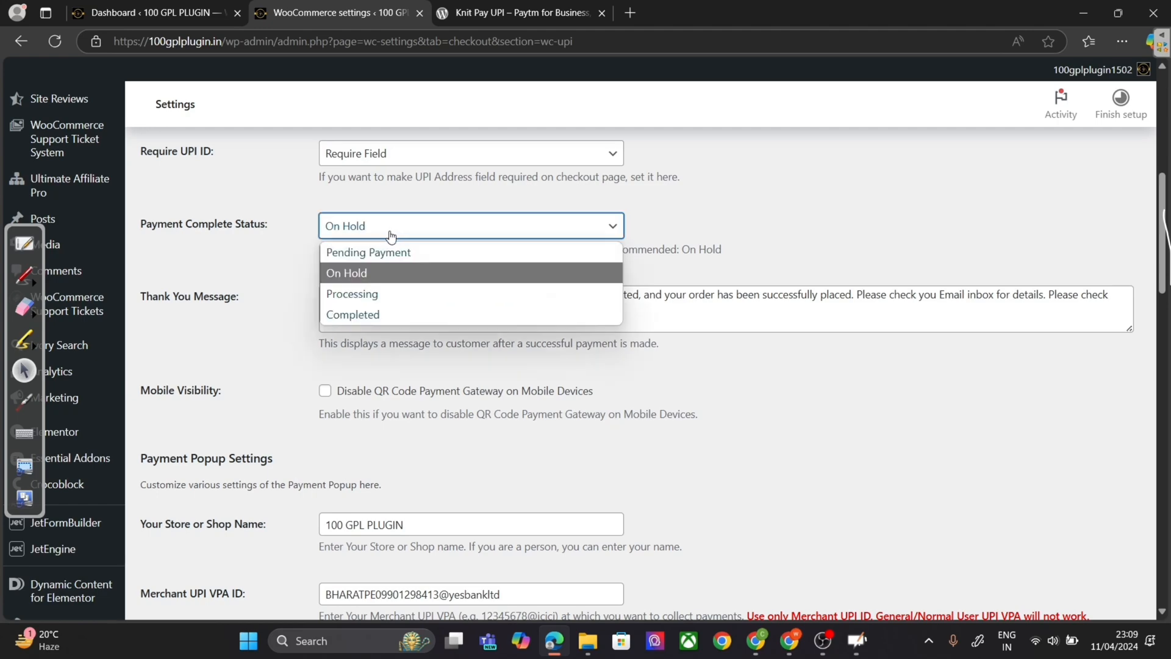
pyautogui.scroll(-4, 496, 352)
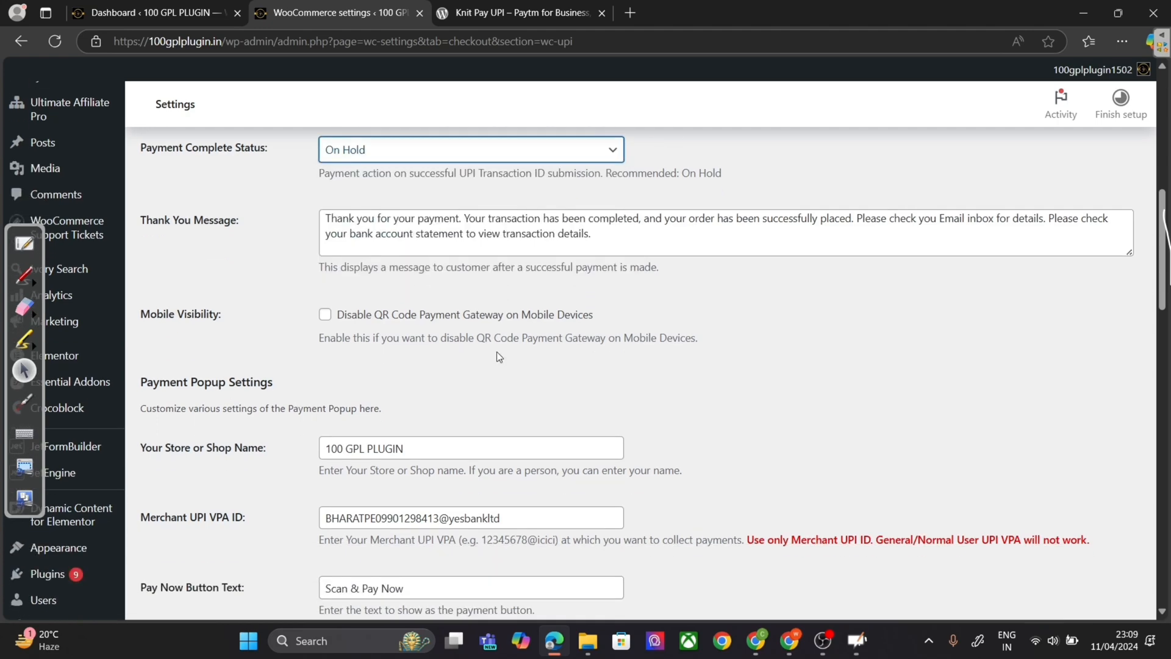
pyautogui.scroll(-10, 485, 361)
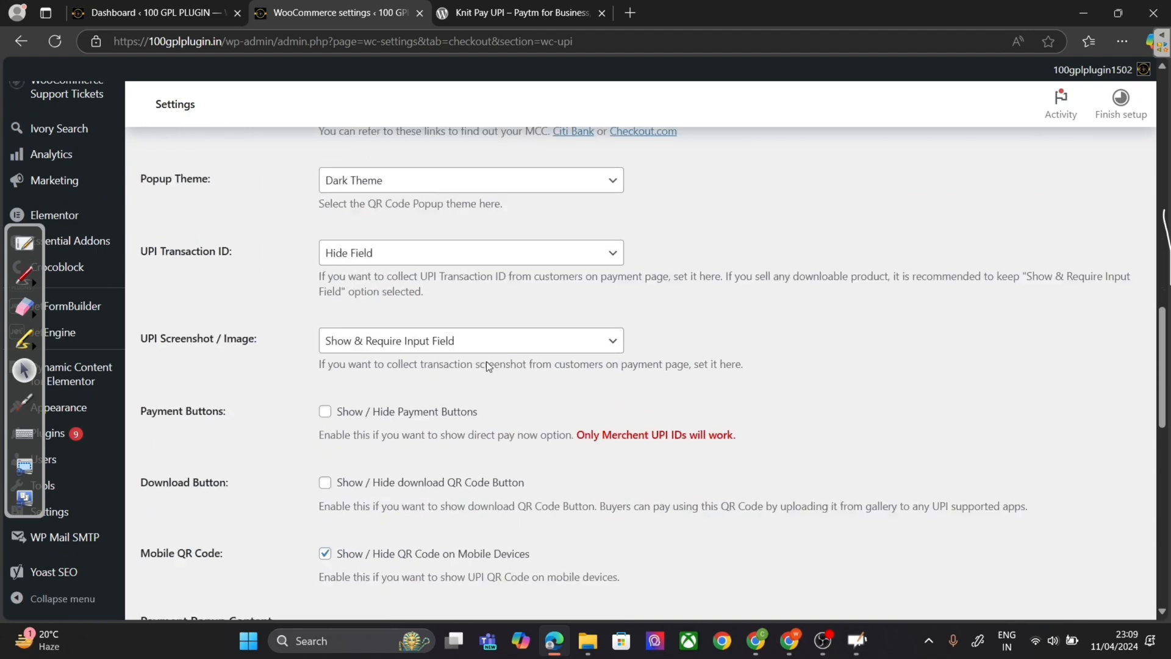
pyautogui.scroll(7, 476, 335)
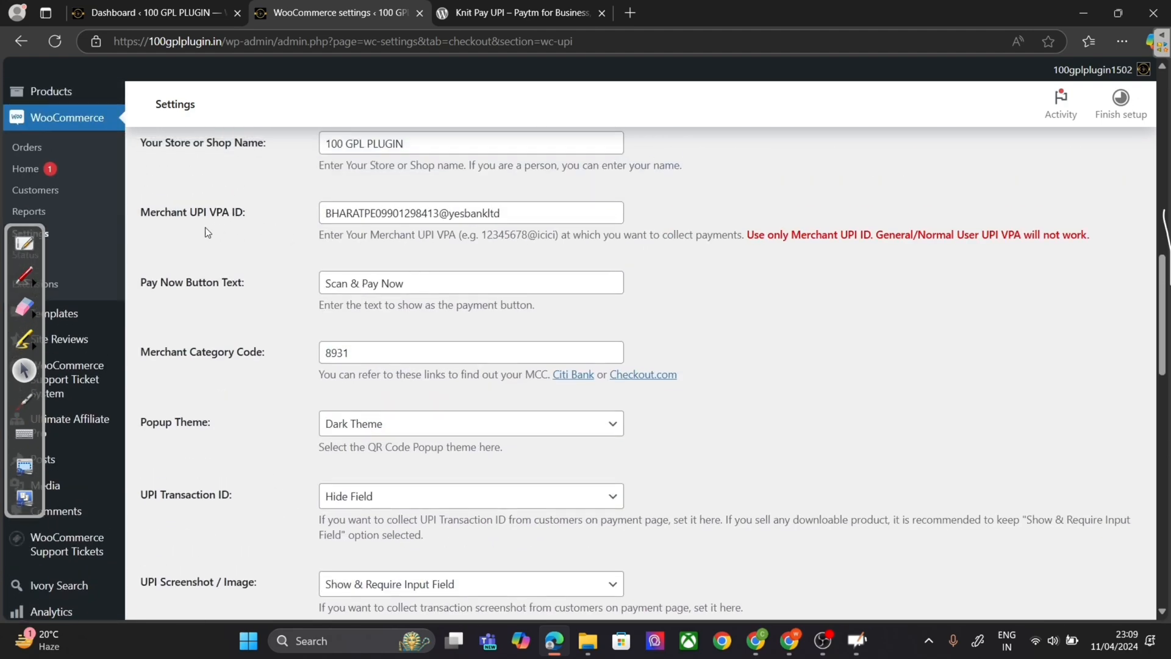
# Step: Check the merchant UPI ID and MCC 8931, then save the UPI QR Code settings
pyautogui.moveTo(512, 214); pyautogui.dragTo(313, 227)
pyautogui.scroll(-3, 388, 241)
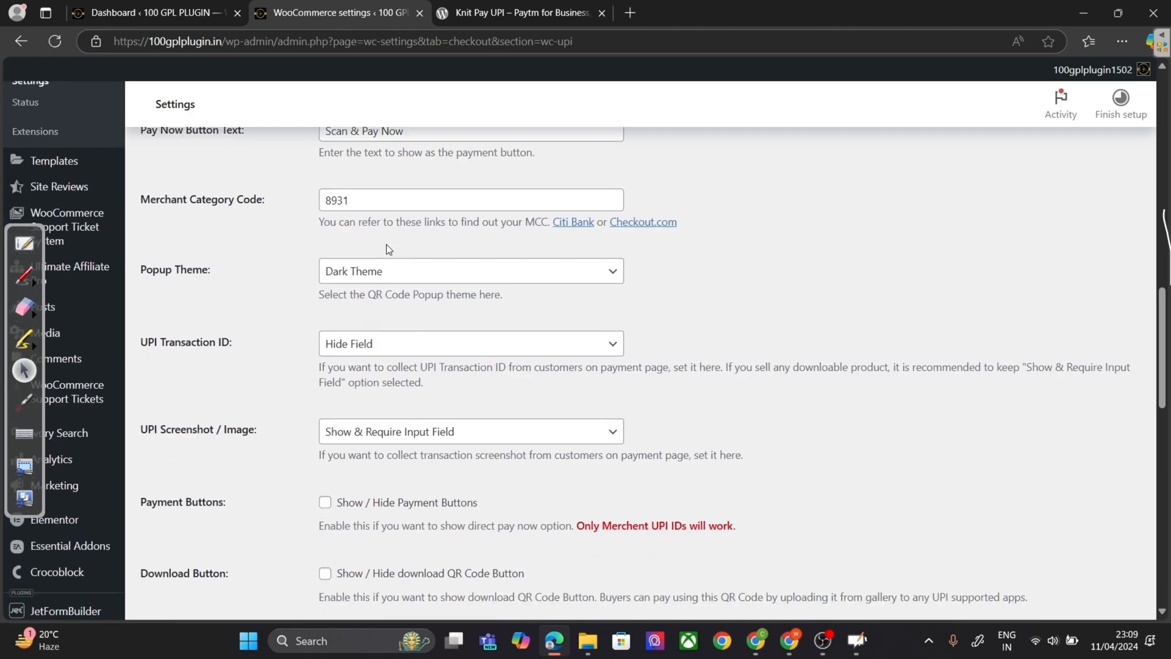
pyautogui.scroll(4, 386, 244)
pyautogui.scroll(-3, 387, 244)
pyautogui.scroll(-15, 392, 315)
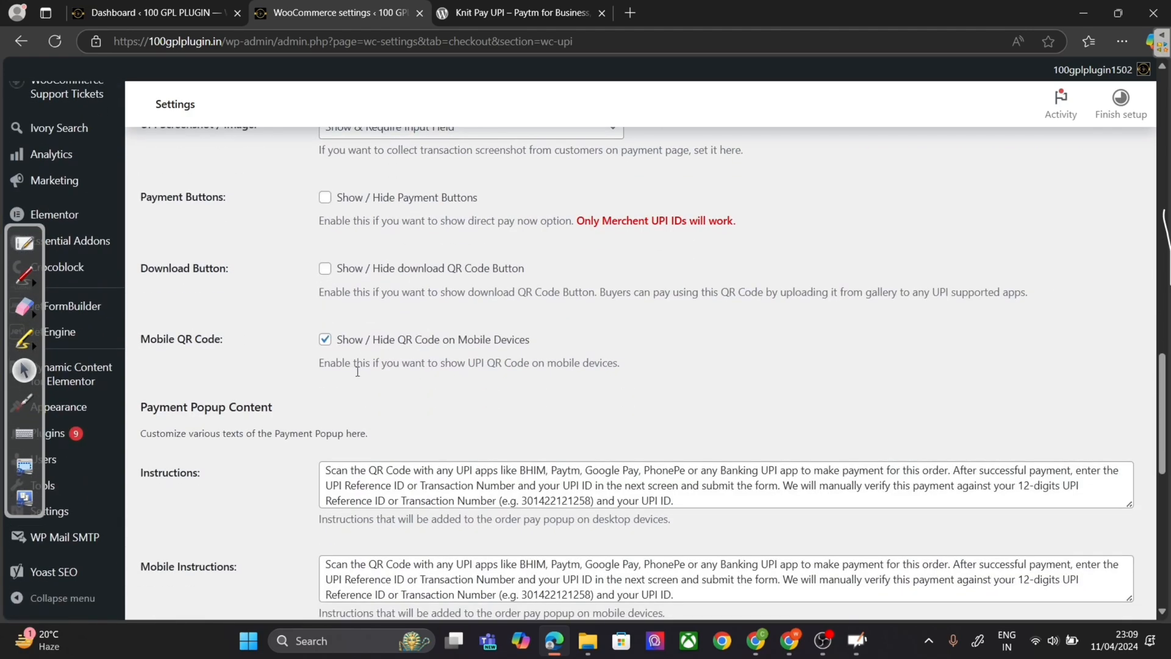
pyautogui.click(183, 535)
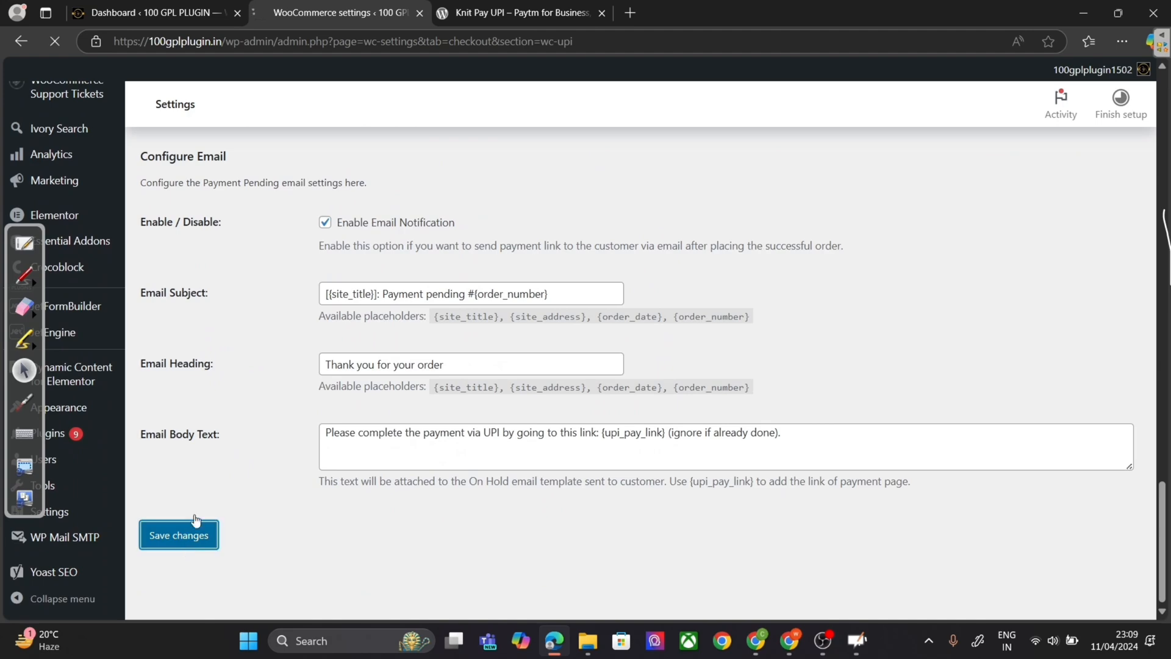
pyautogui.scroll(10, 393, 343)
pyautogui.scroll(5, 390, 343)
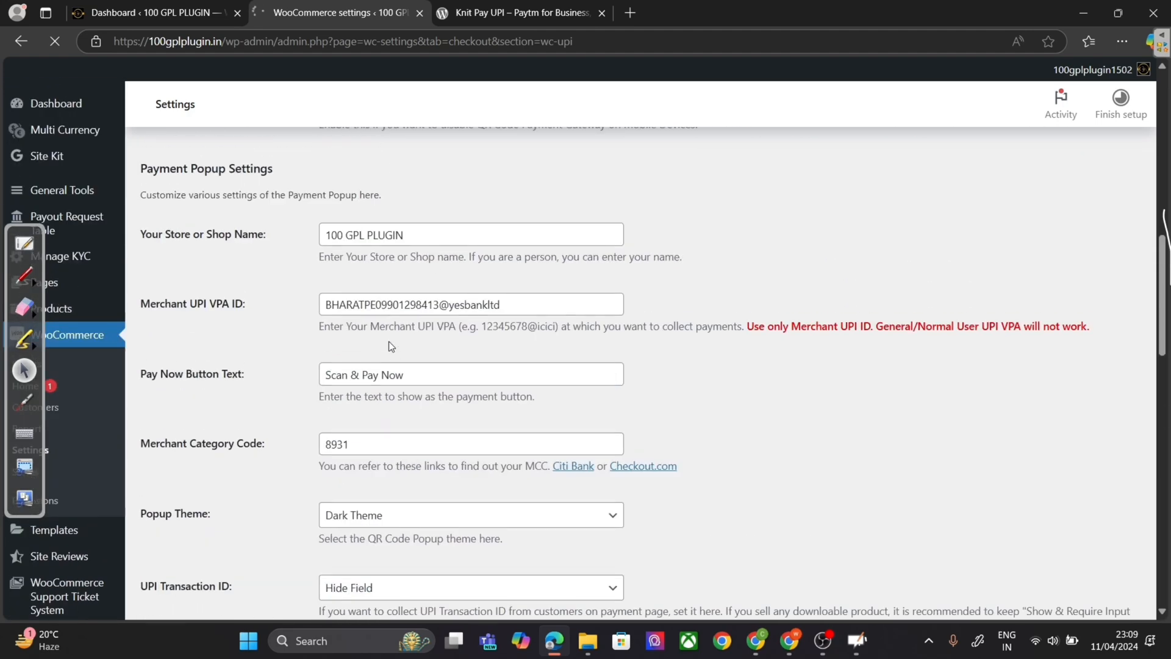
pyautogui.scroll(-5, 362, 359)
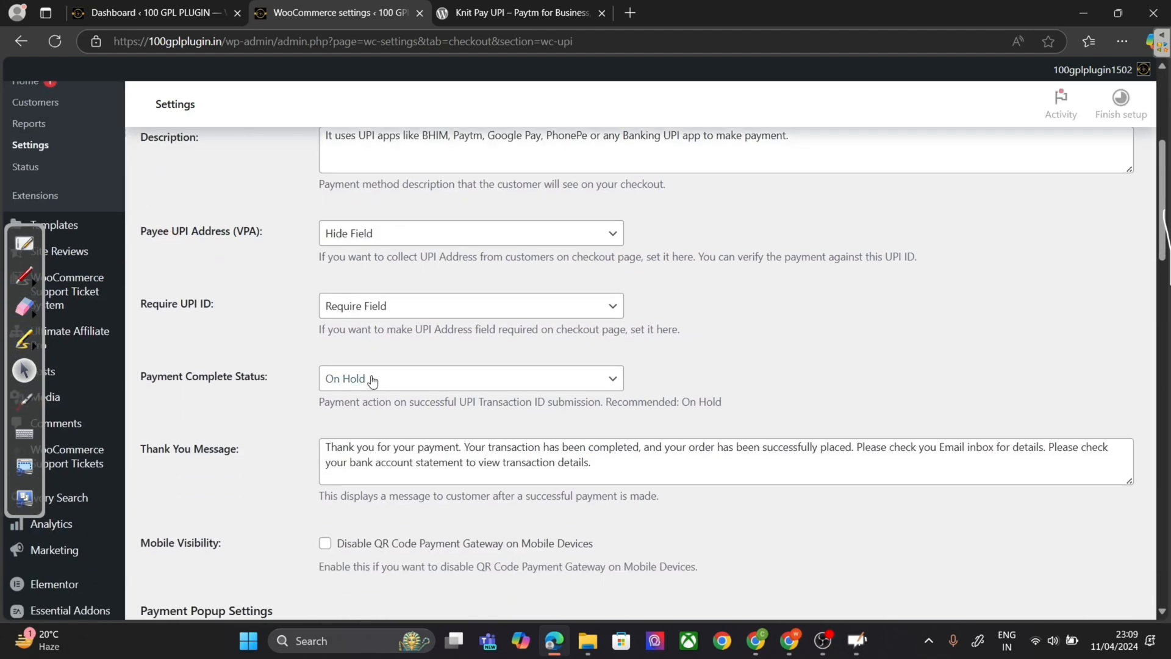
pyautogui.click(377, 235)
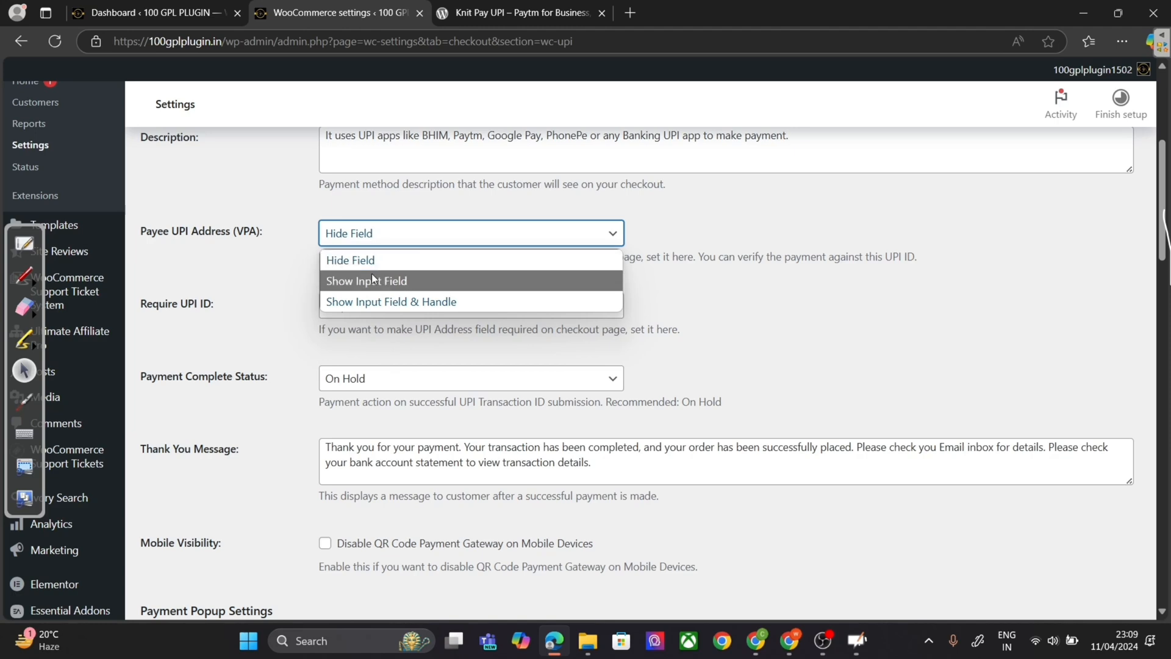
pyautogui.click(494, 259)
pyautogui.click(512, 384)
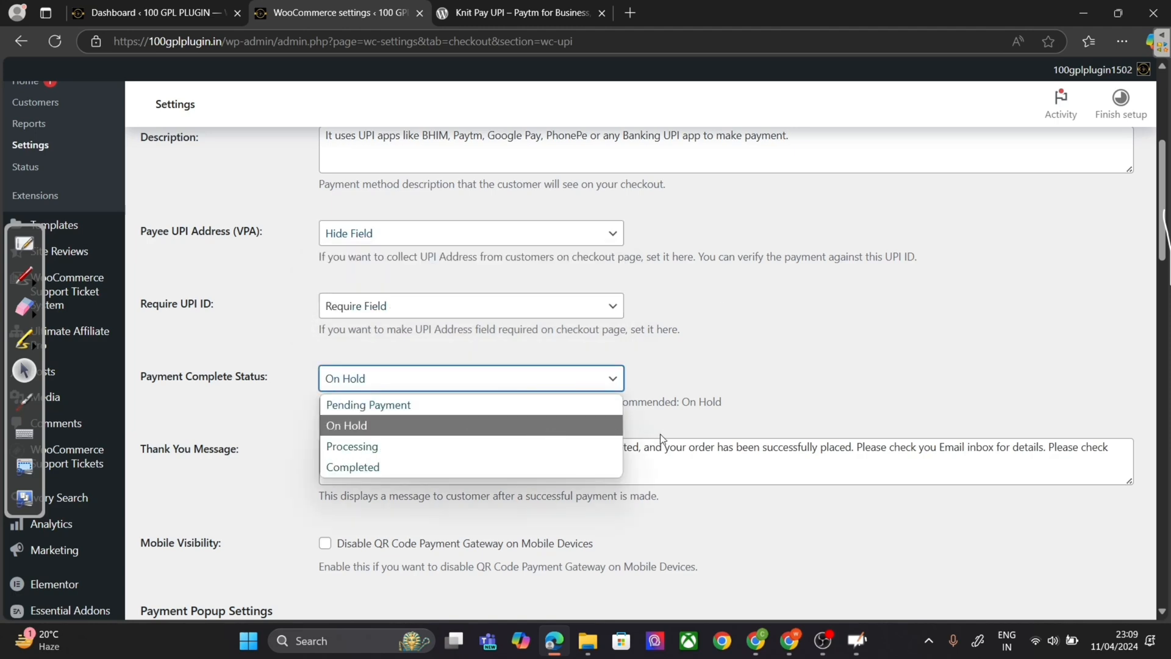
pyautogui.click(756, 374)
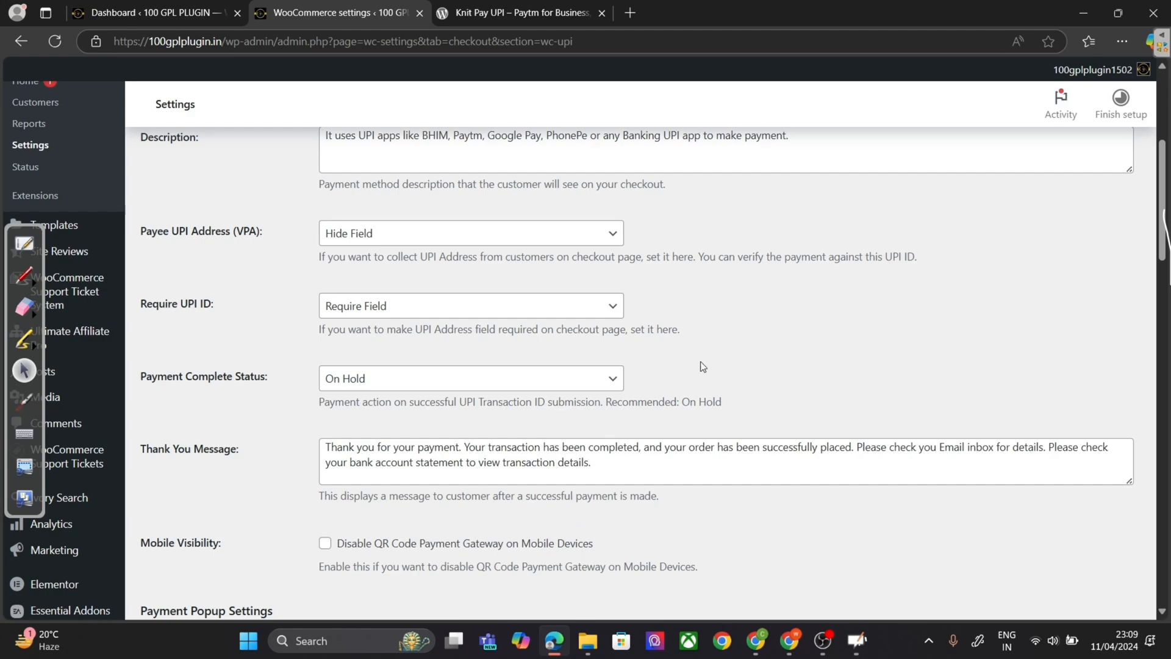
pyautogui.scroll(-7, 784, 347)
pyautogui.scroll(12, 393, 284)
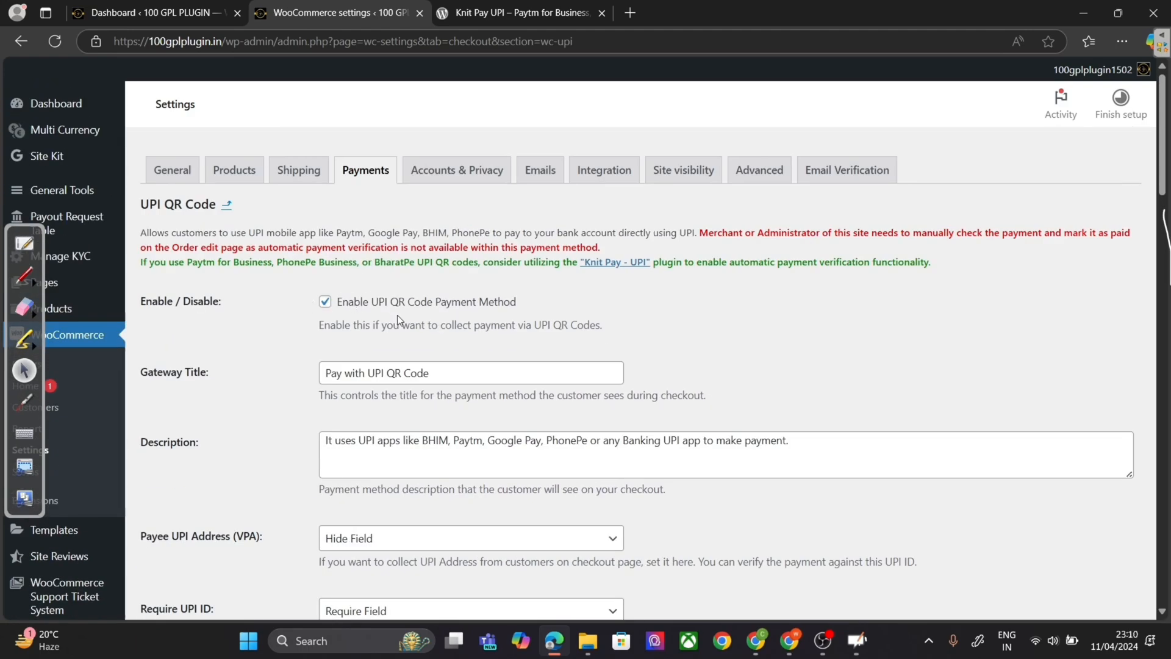
pyautogui.scroll(-8, 409, 318)
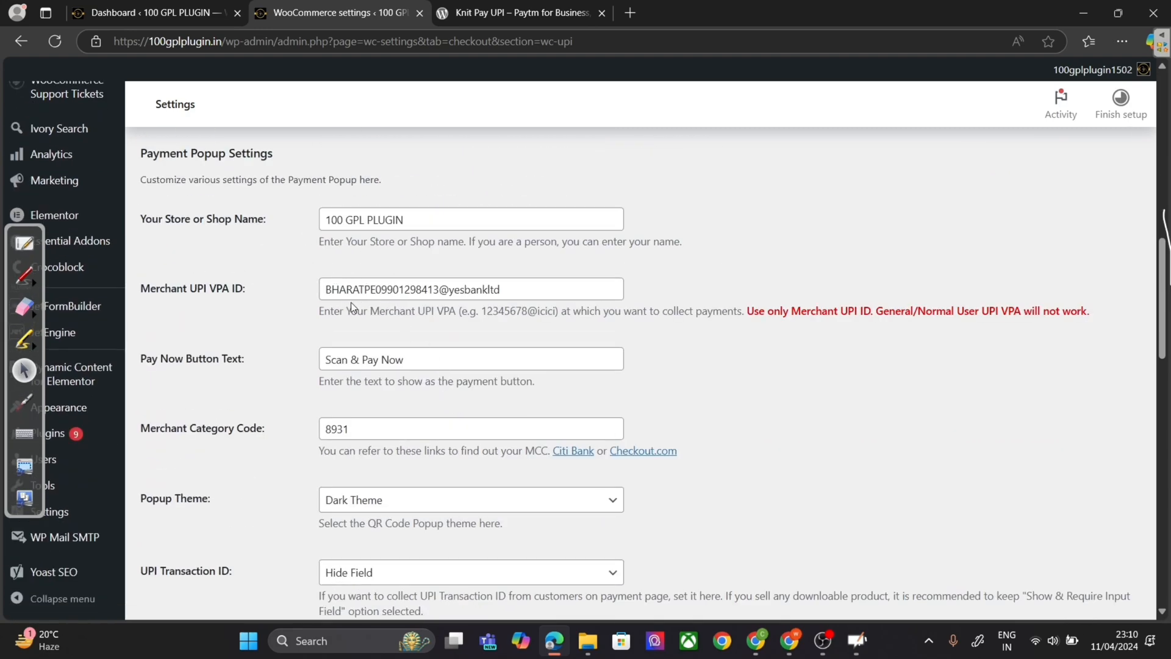
pyautogui.scroll(-6, 353, 305)
pyautogui.scroll(4, 360, 307)
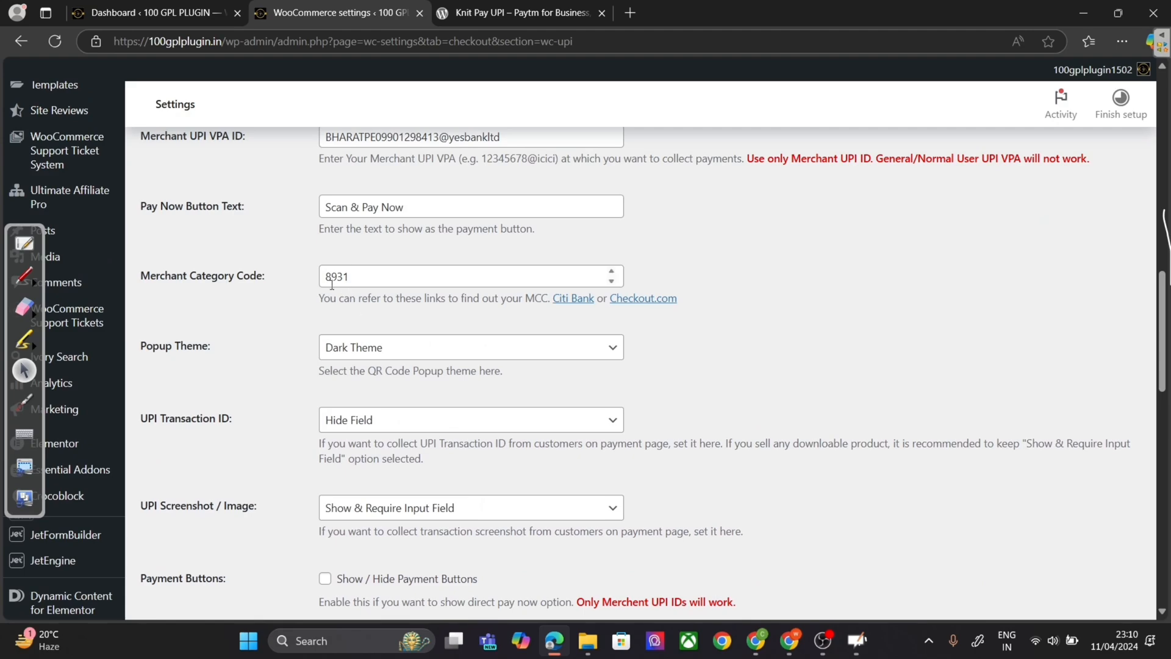
pyautogui.click(582, 300)
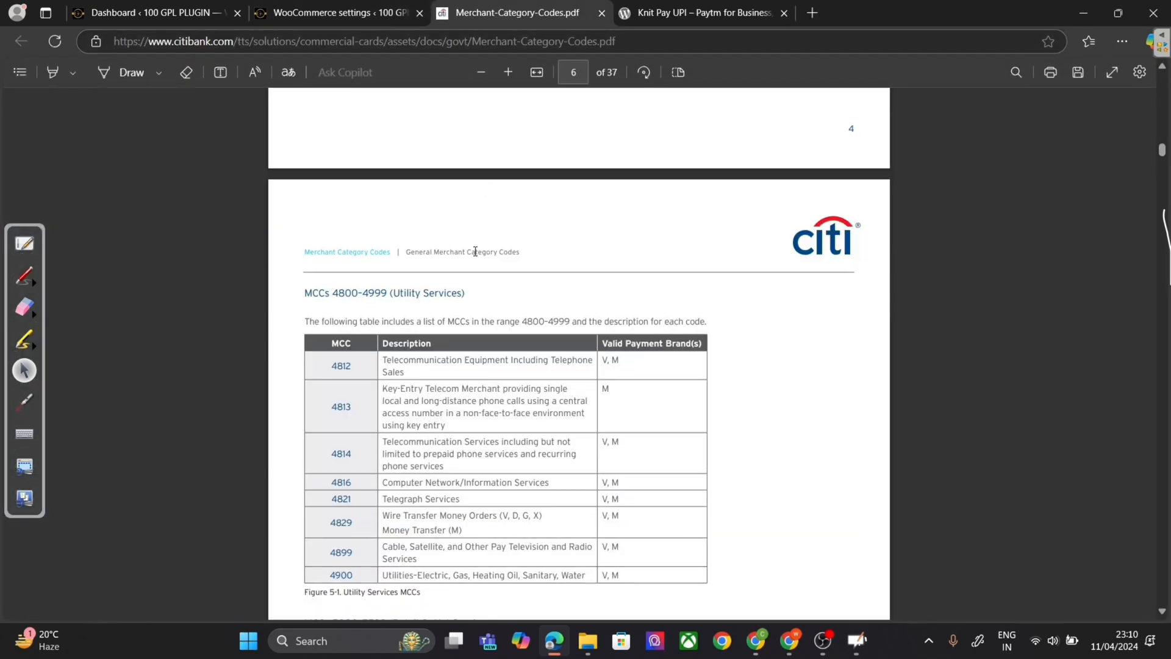
pyautogui.click(350, 17)
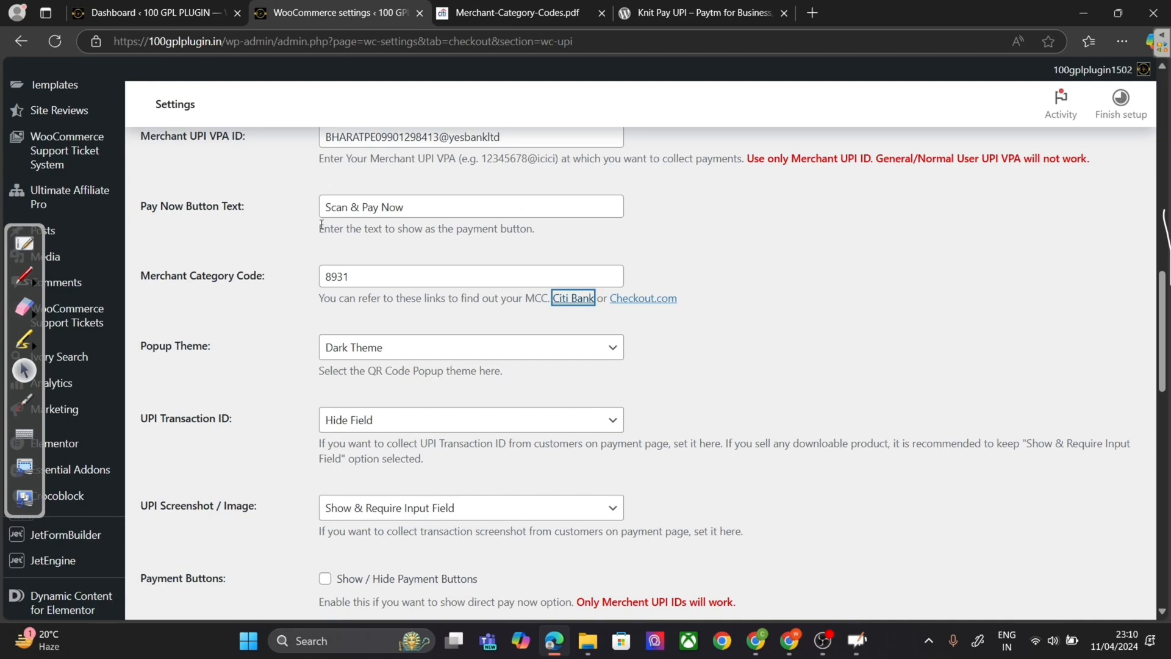
pyautogui.scroll(-14, 380, 285)
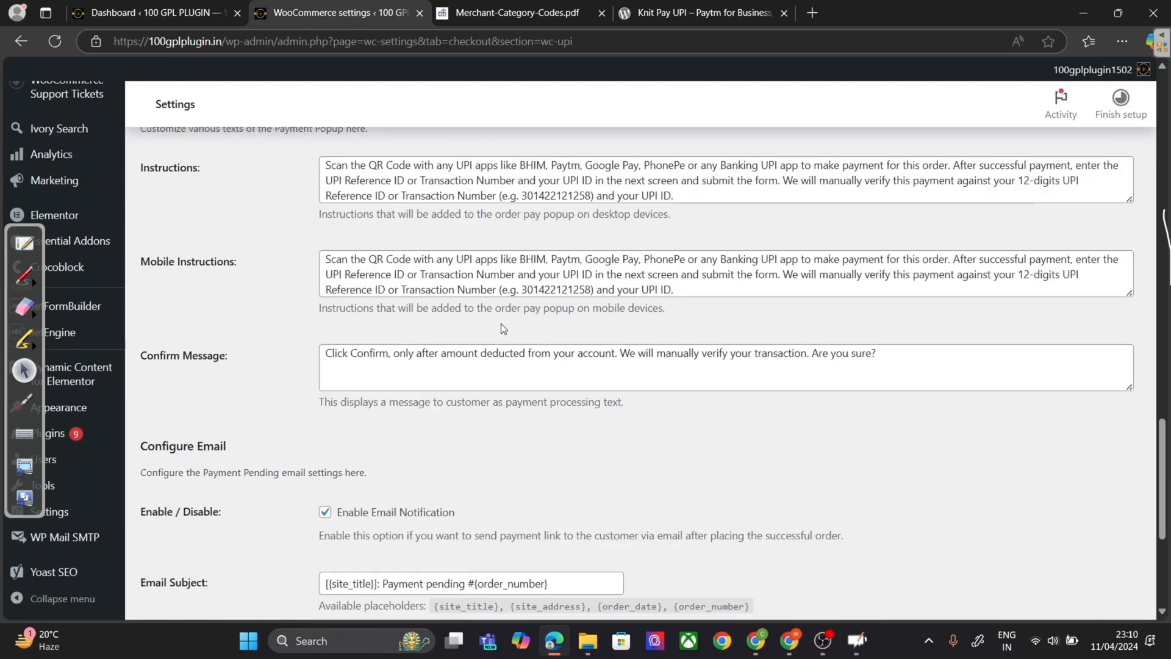
pyautogui.scroll(-3, 352, 426)
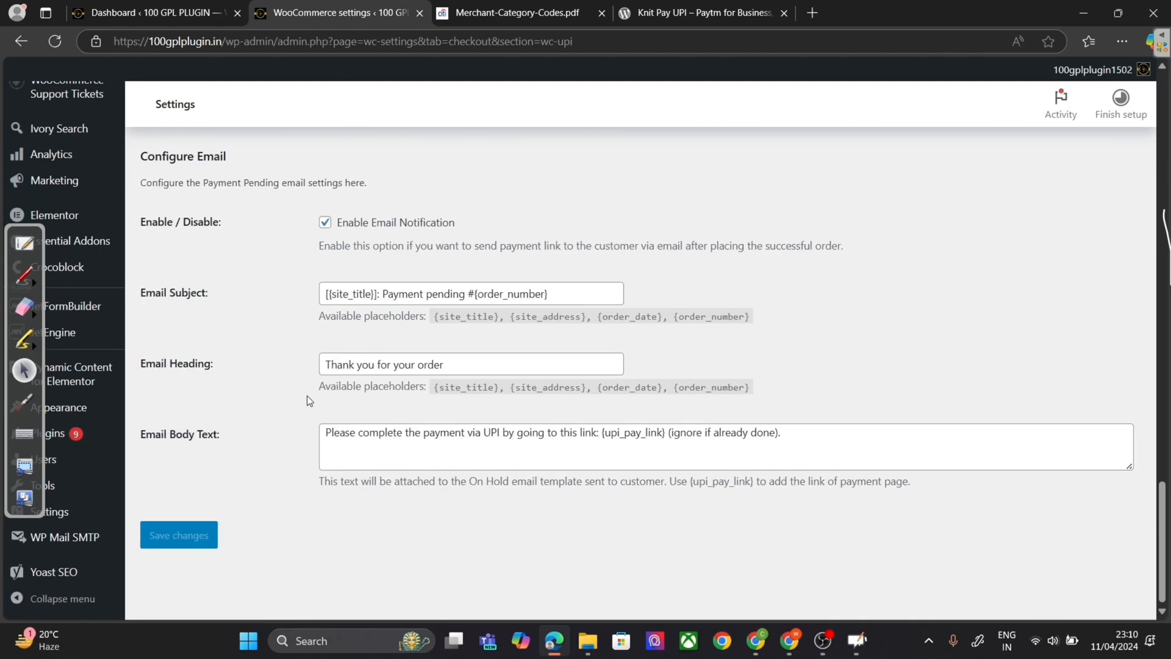
pyautogui.scroll(15, 315, 378)
pyautogui.scroll(15, 314, 378)
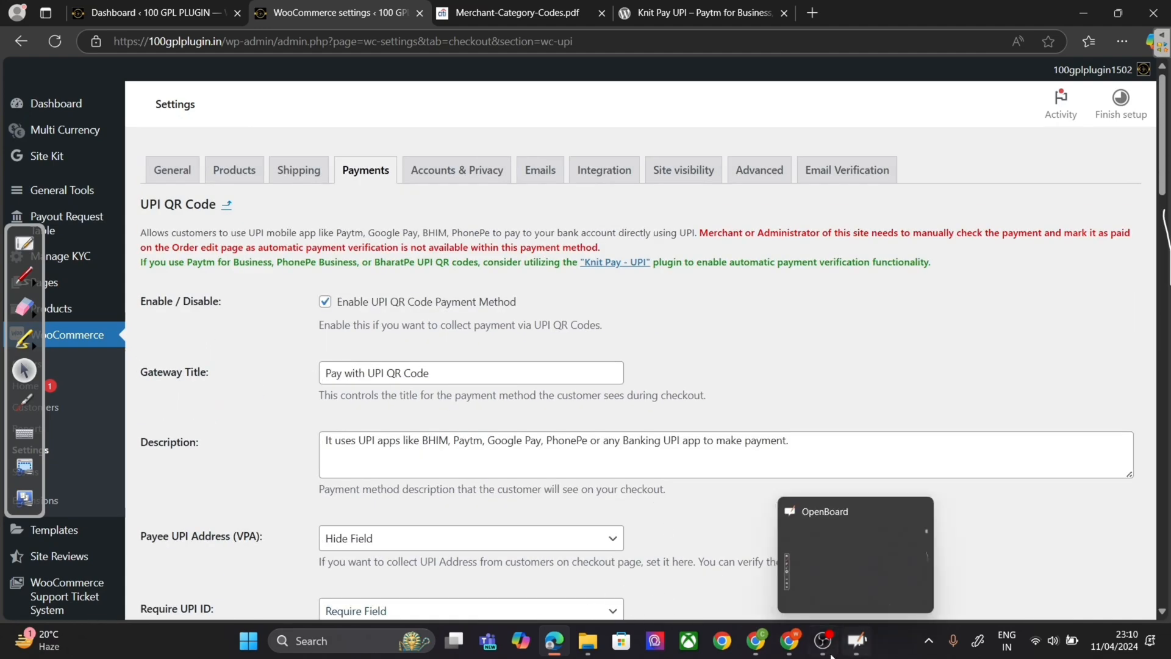
# Step: Return to the storefront homepage and Buy Now the Master Study LMS Pro Plugin GPL
pyautogui.click(790, 641)
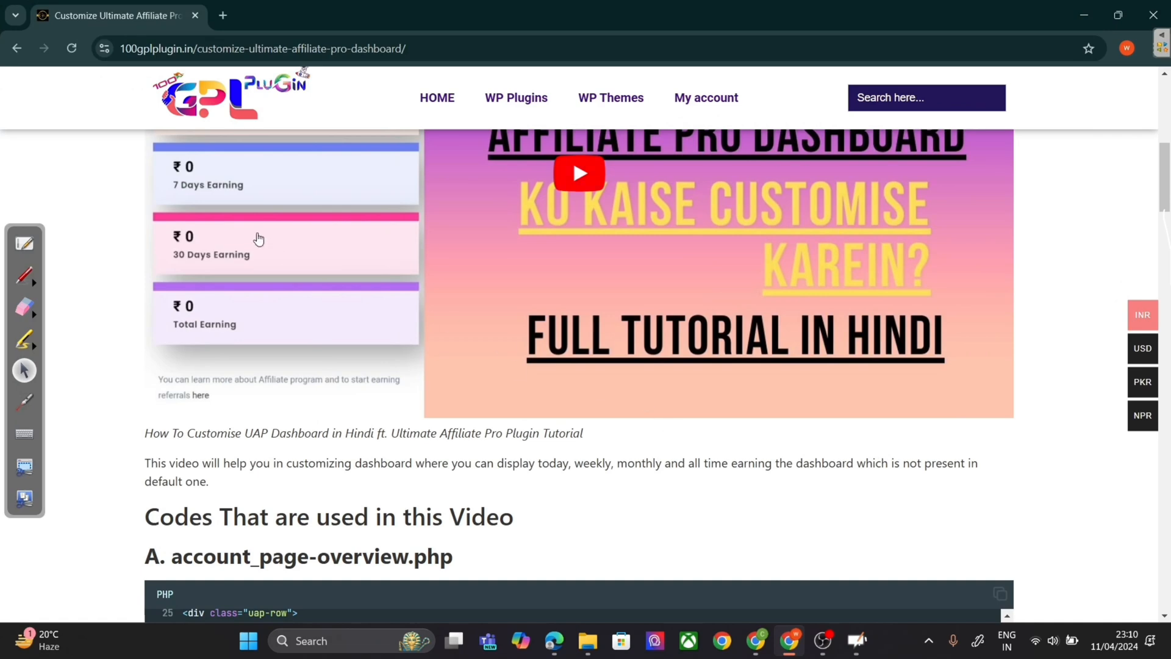
pyautogui.click(789, 640)
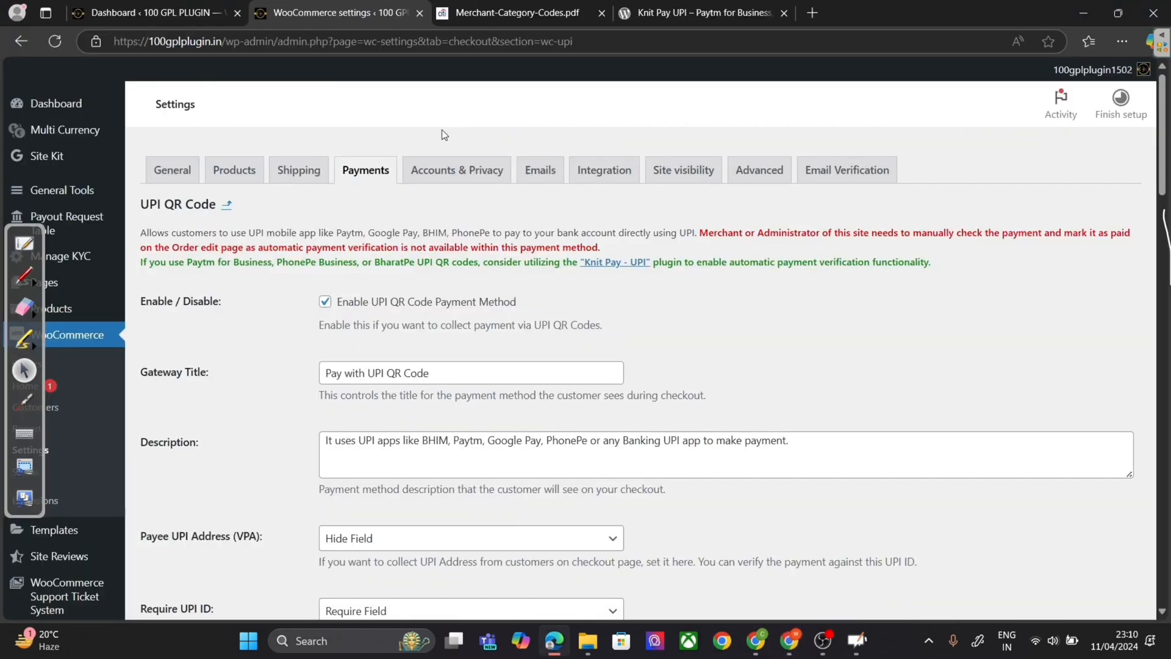
pyautogui.click(789, 640)
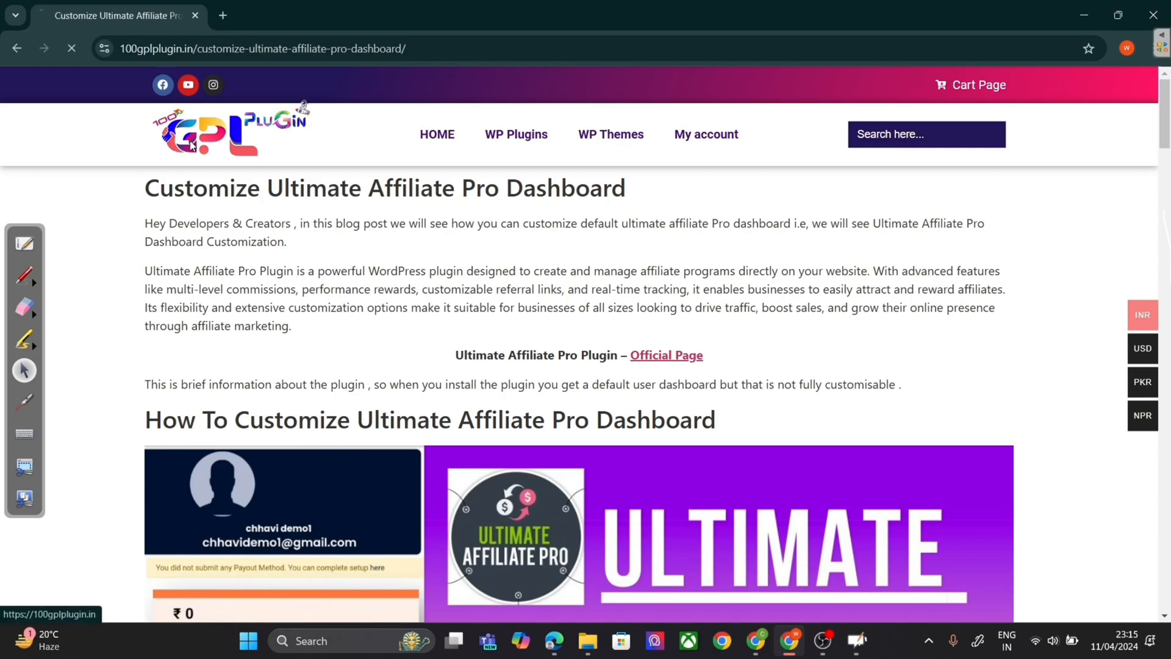
pyautogui.click(191, 144)
pyautogui.scroll(-20, 371, 244)
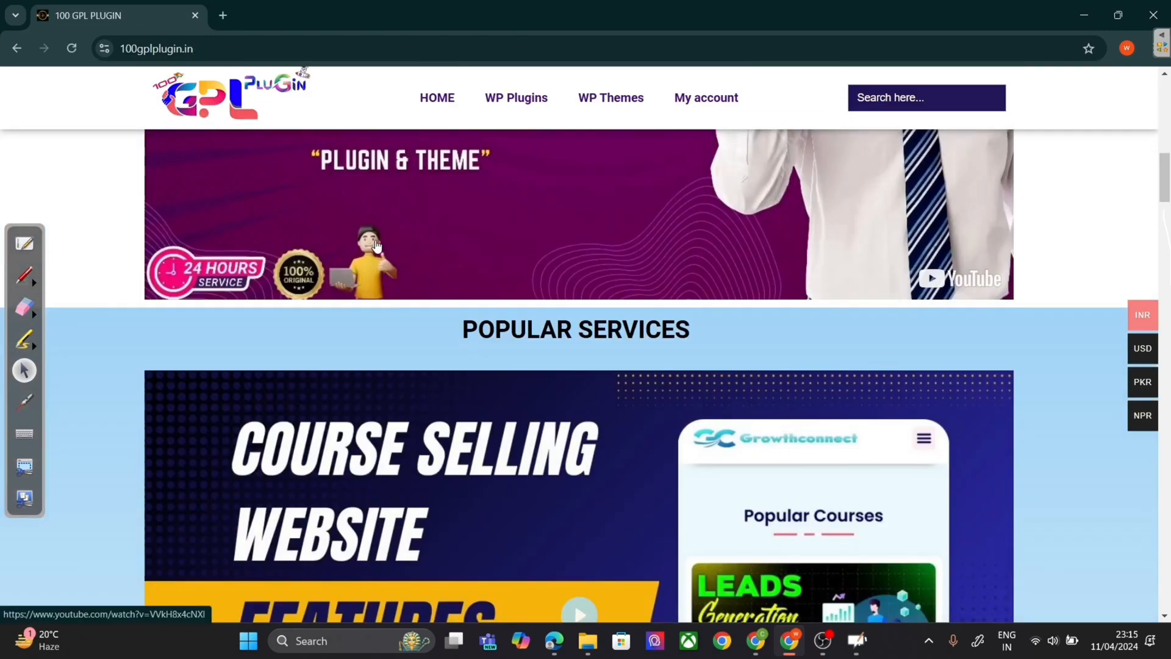
pyautogui.scroll(-15, 374, 245)
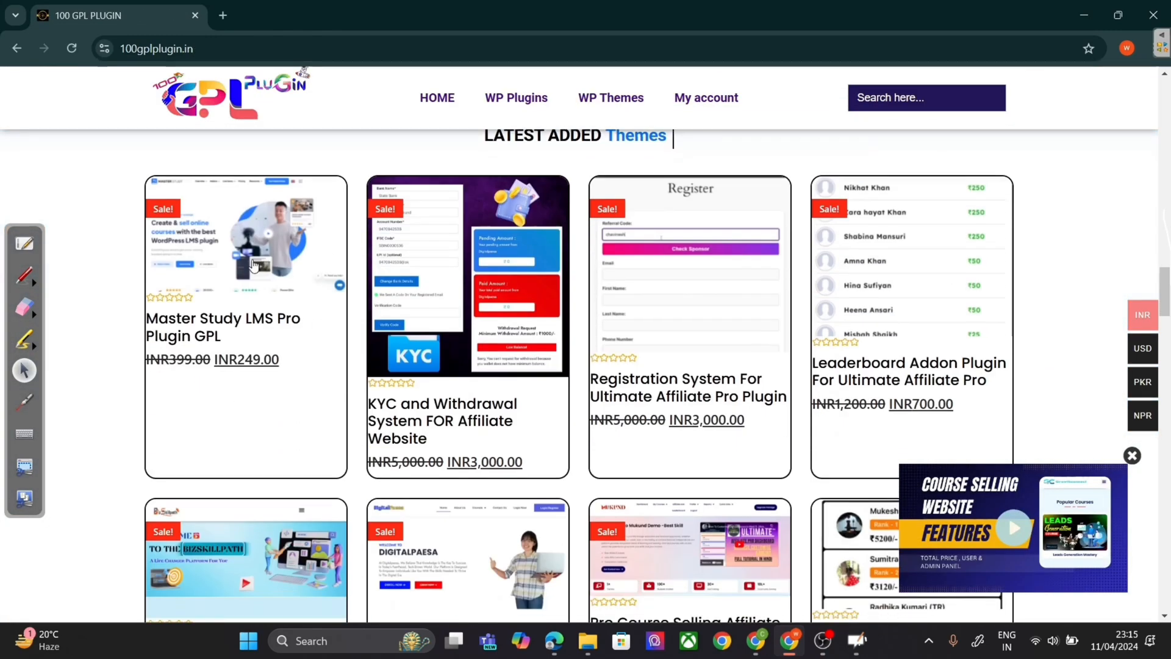
pyautogui.scroll(3, 250, 177)
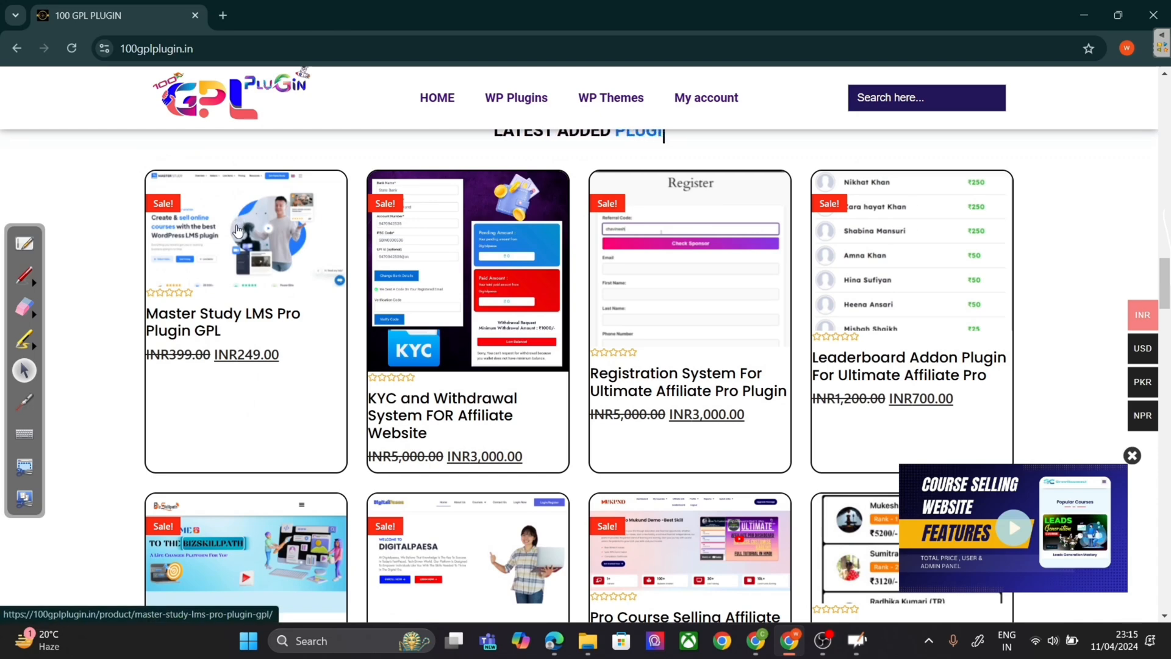
pyautogui.click(238, 230)
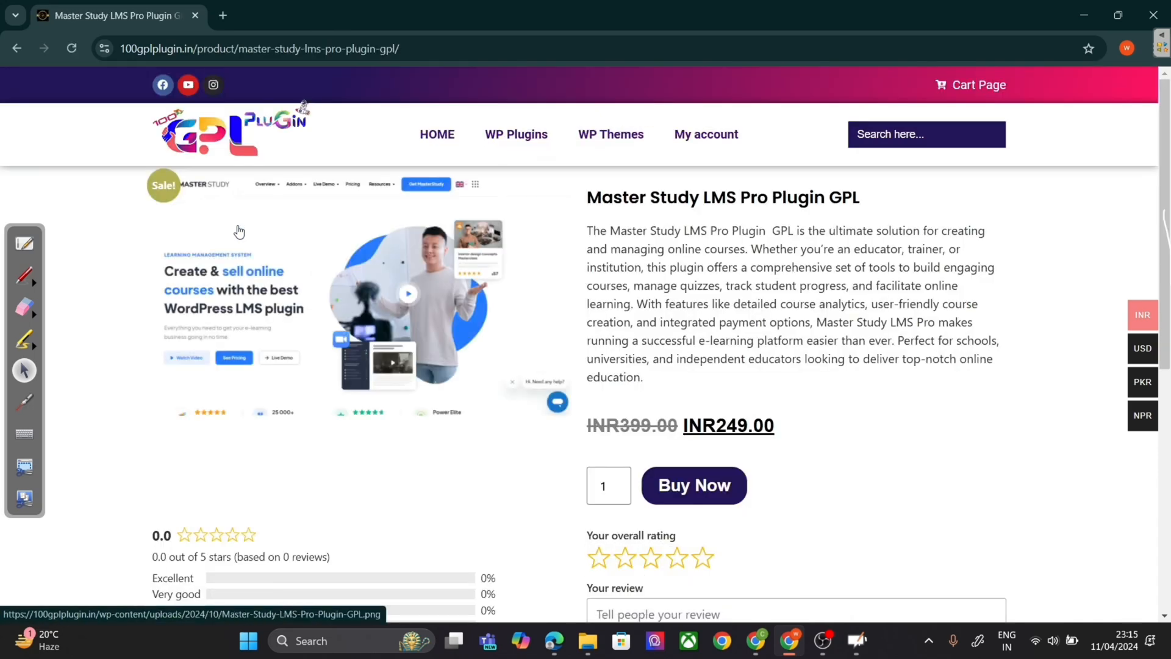
pyautogui.click(729, 488)
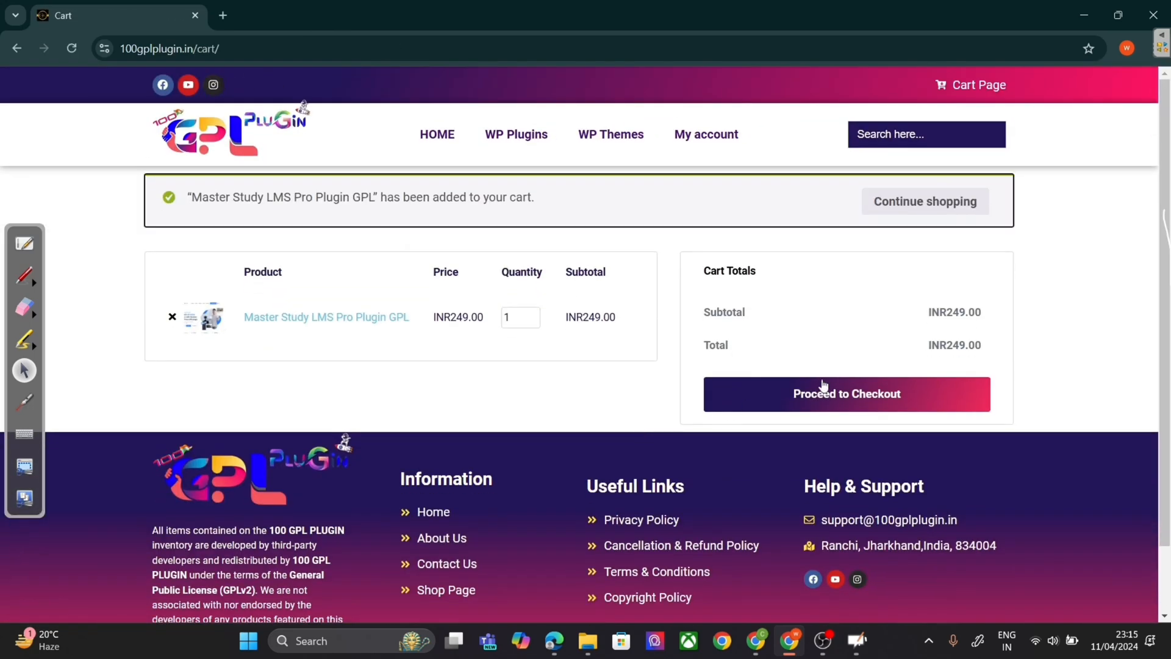
# Step: Check out and place the ₹249.00 order using Pay with UPI QR Code
pyautogui.click(825, 406)
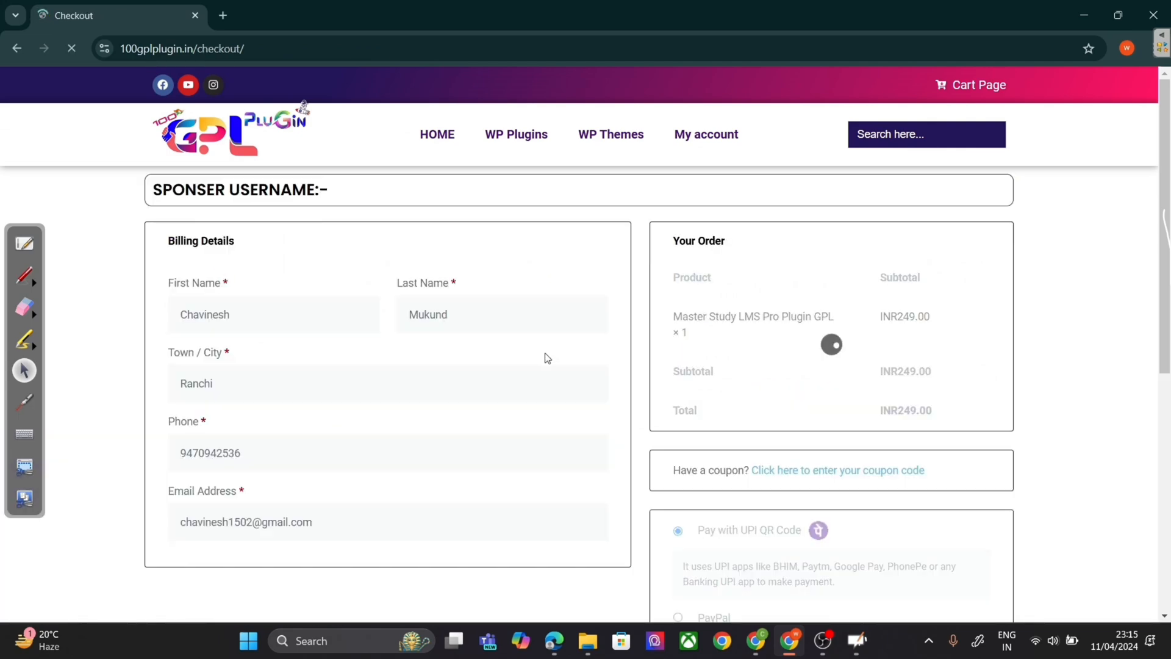
pyautogui.scroll(-4, 543, 360)
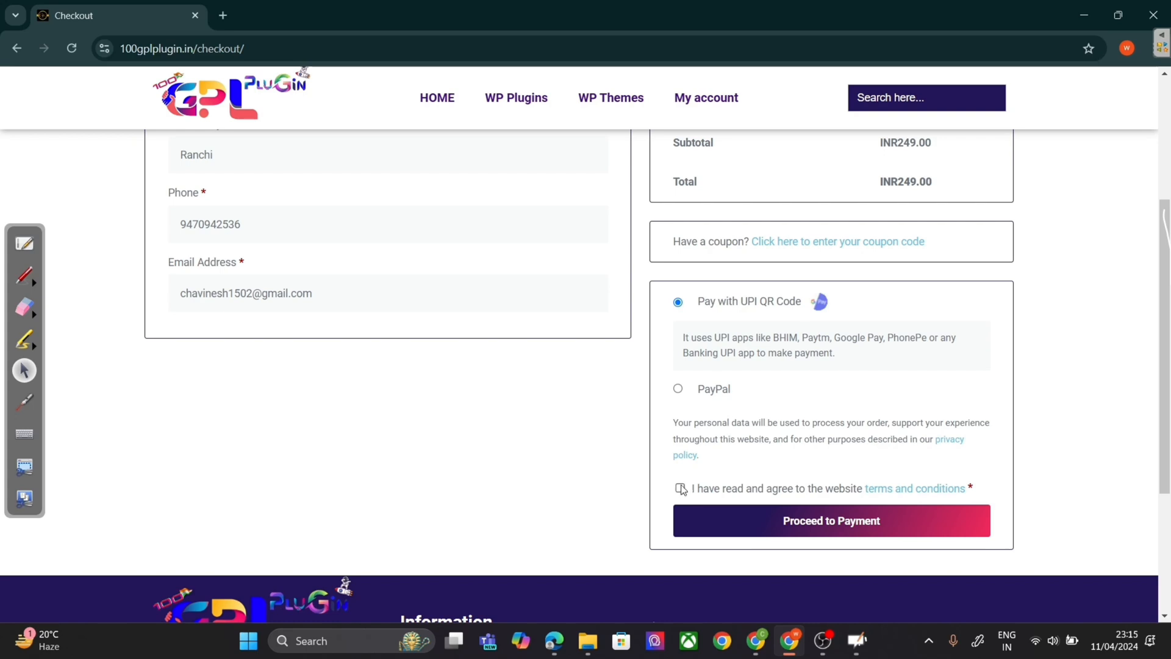
pyautogui.click(792, 524)
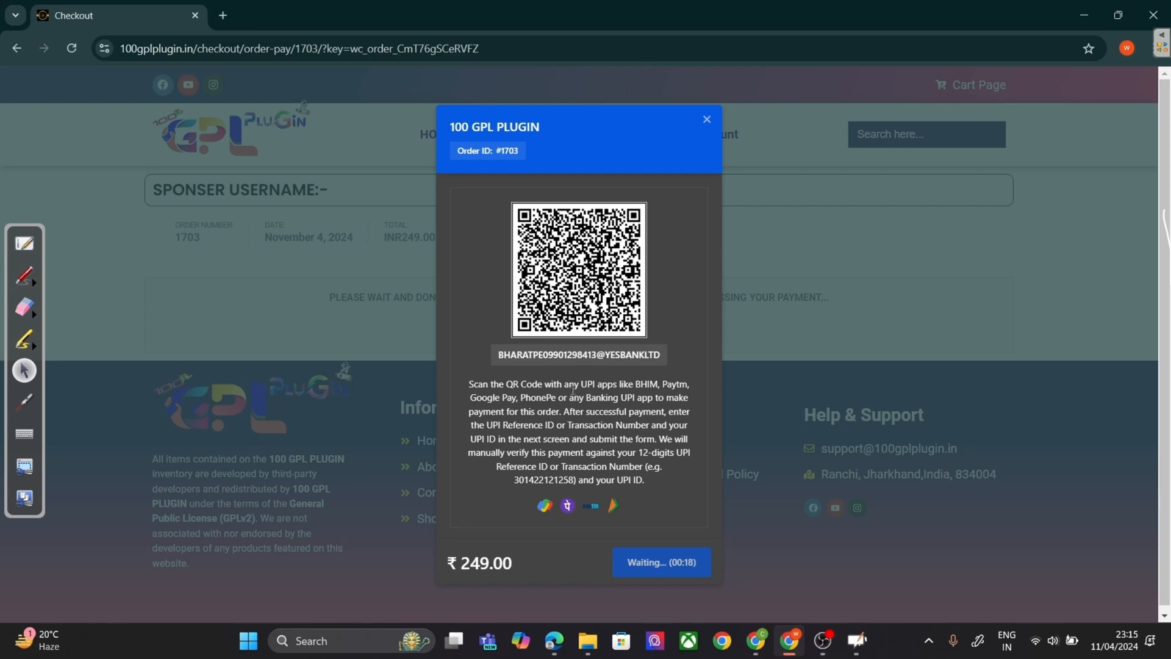
# Step: Copy the payee UPI ID below the QR code and continue to the upload step
pyautogui.click(603, 368)
pyautogui.click(665, 568)
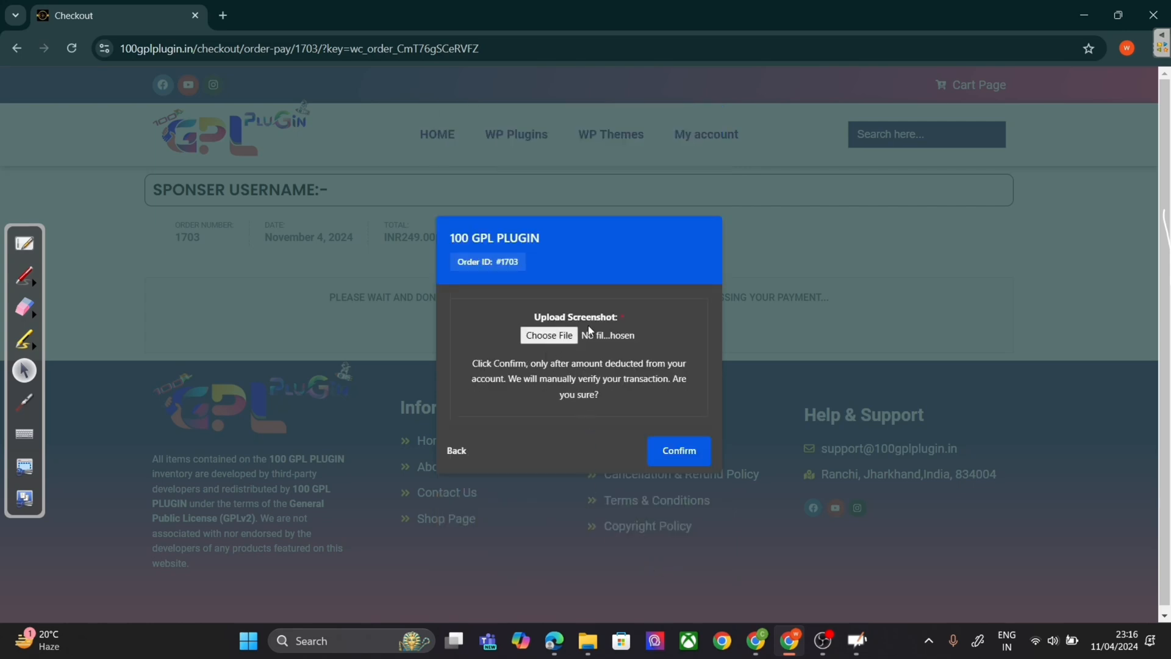
# Step: Upload BHARATPE_QR_ (1) from Downloads as payment proof and confirm order #1703
pyautogui.click(552, 336)
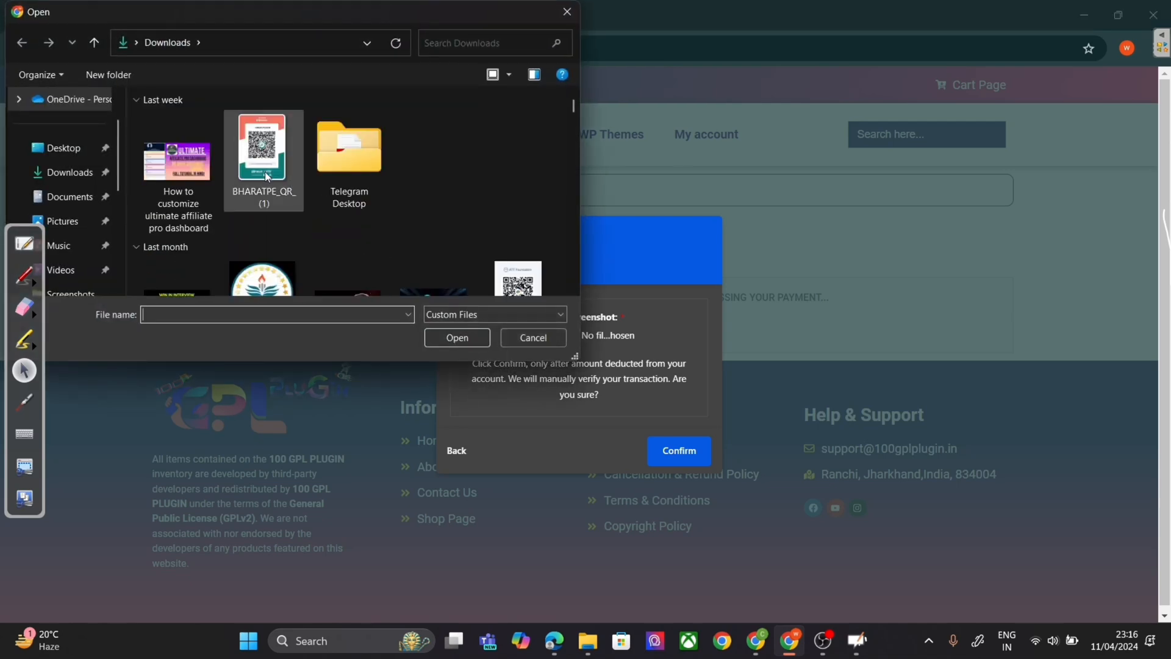
pyautogui.click(263, 160)
pyautogui.click(485, 337)
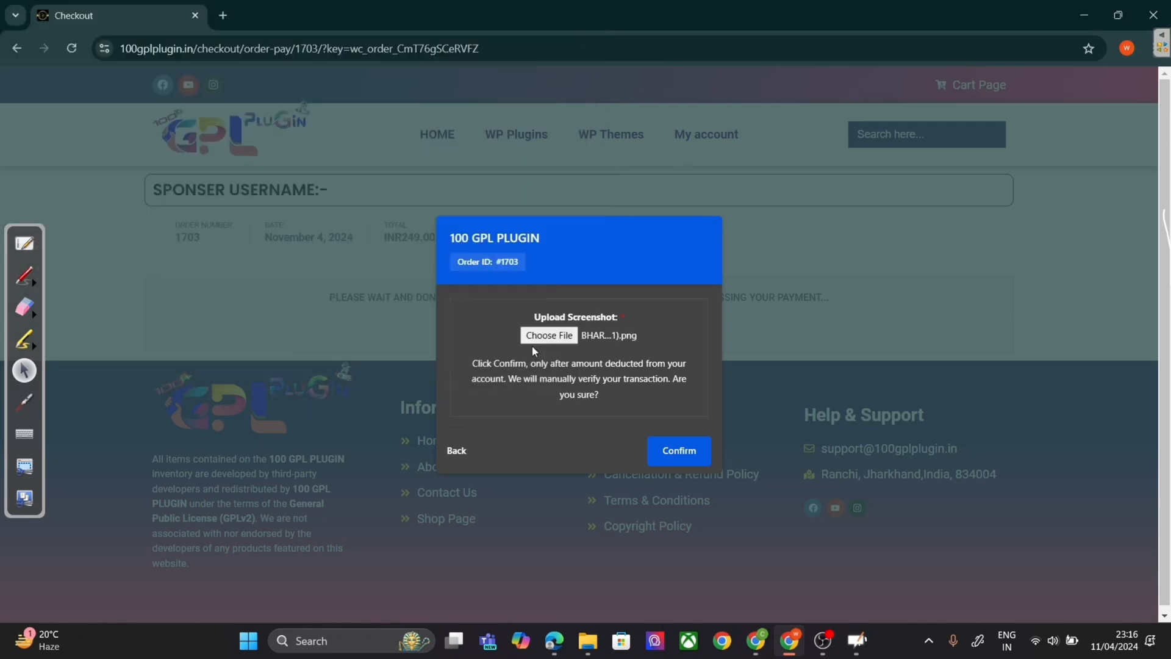
pyautogui.click(683, 453)
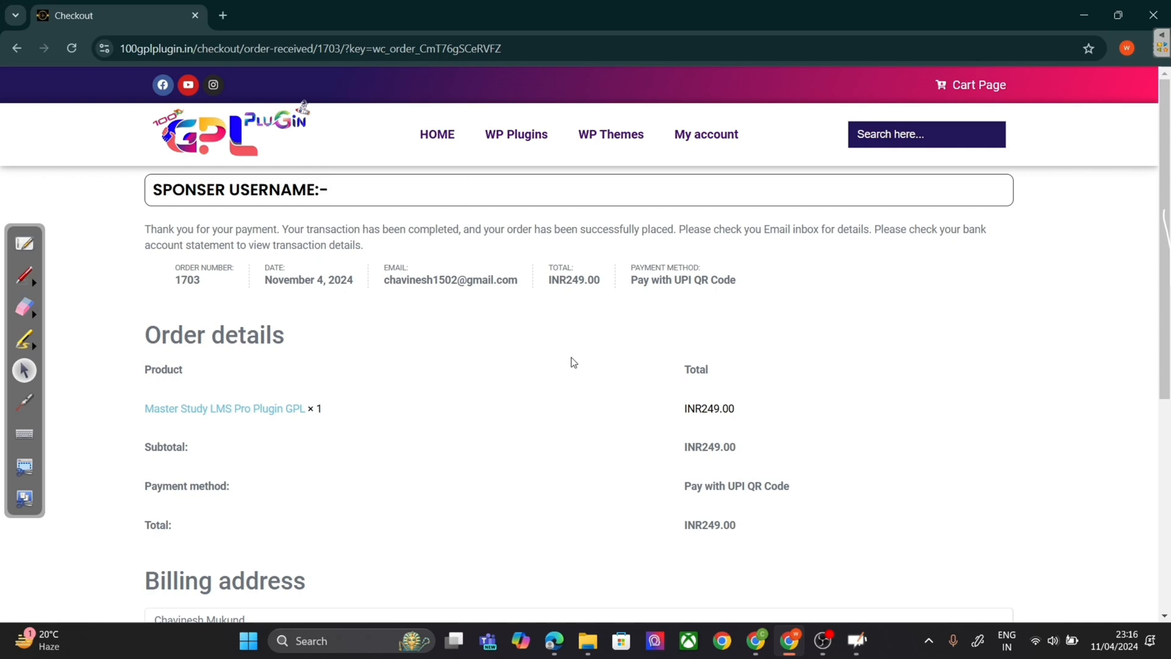
pyautogui.scroll(-4, 570, 361)
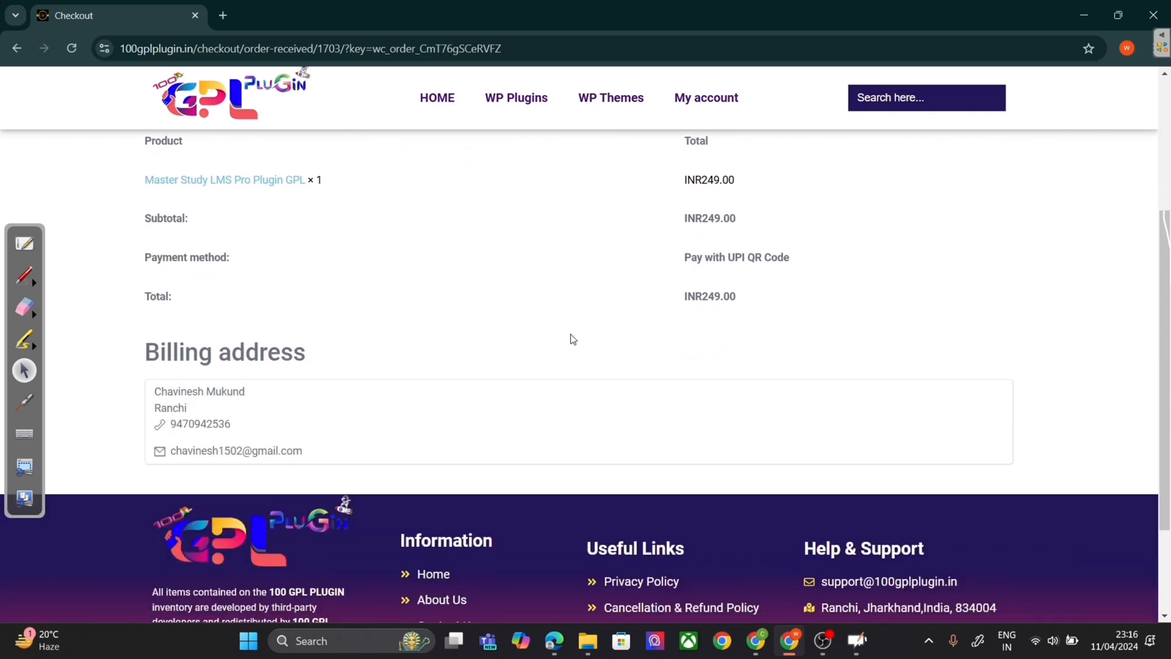
pyautogui.scroll(4, 569, 337)
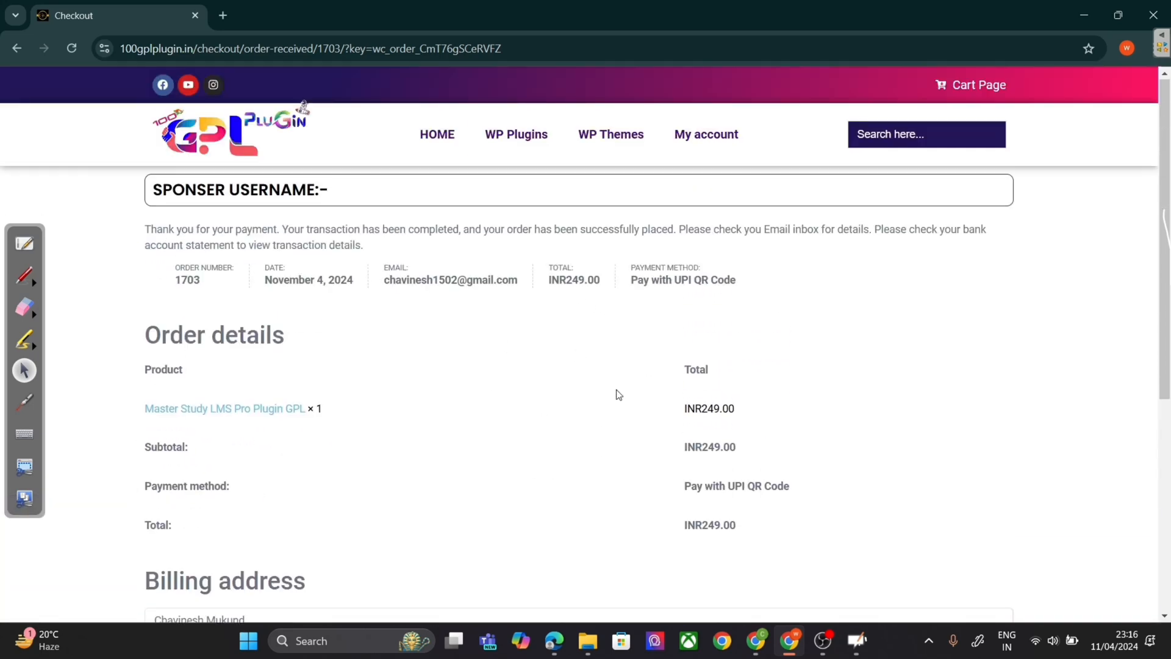
# Step: Check the UPI QR Code Payment Complete Status options, then view the Orders list with #1703 On hold
pyautogui.click(547, 640)
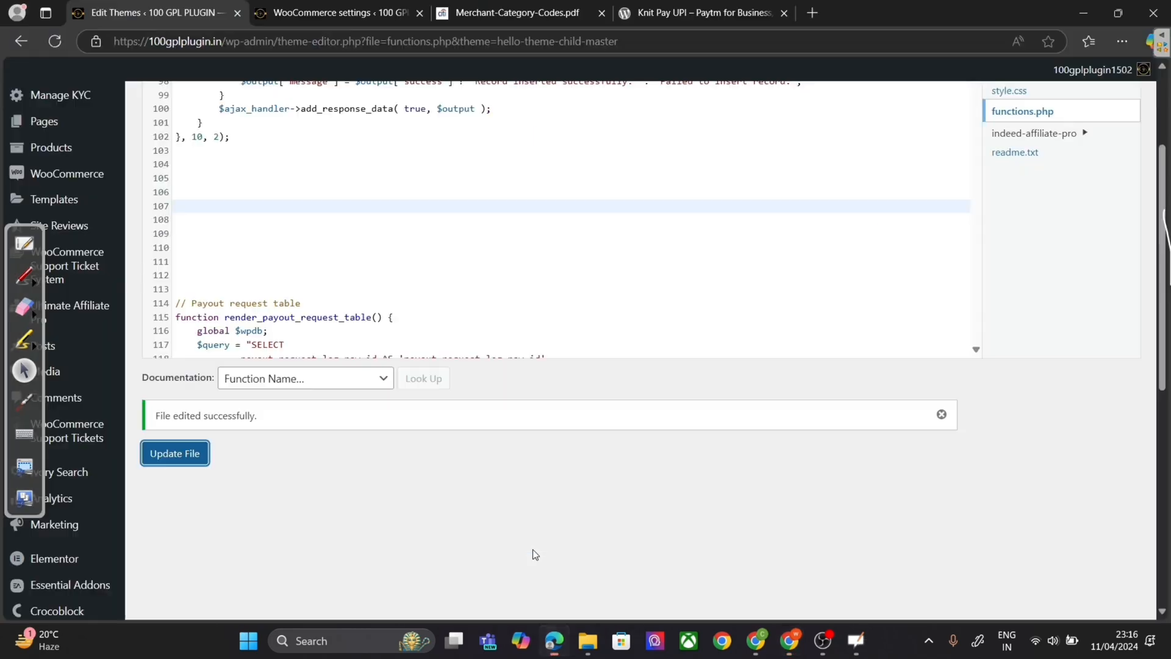
pyautogui.moveTo(105, 182)
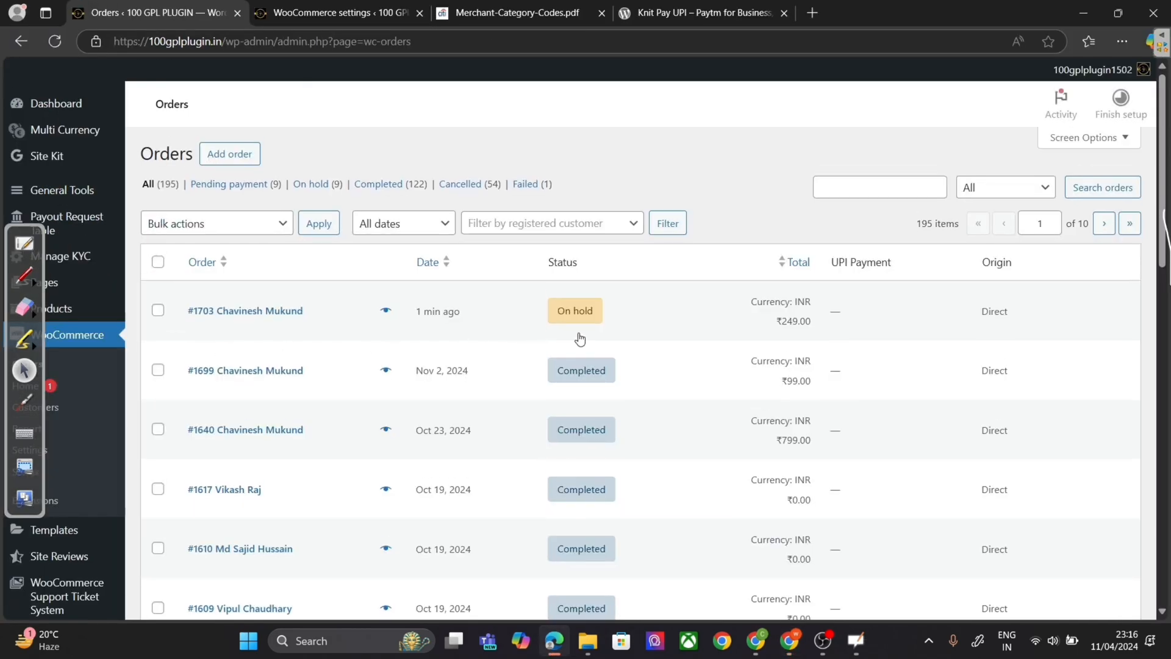
pyautogui.click(338, 12)
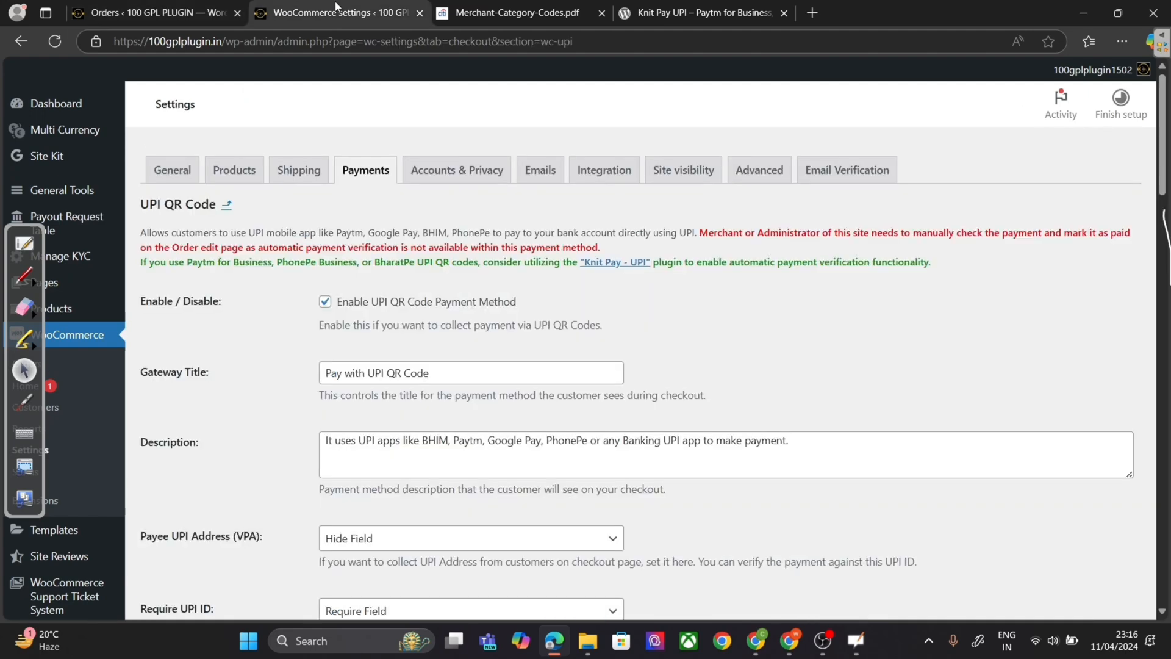
pyautogui.scroll(-4, 316, 359)
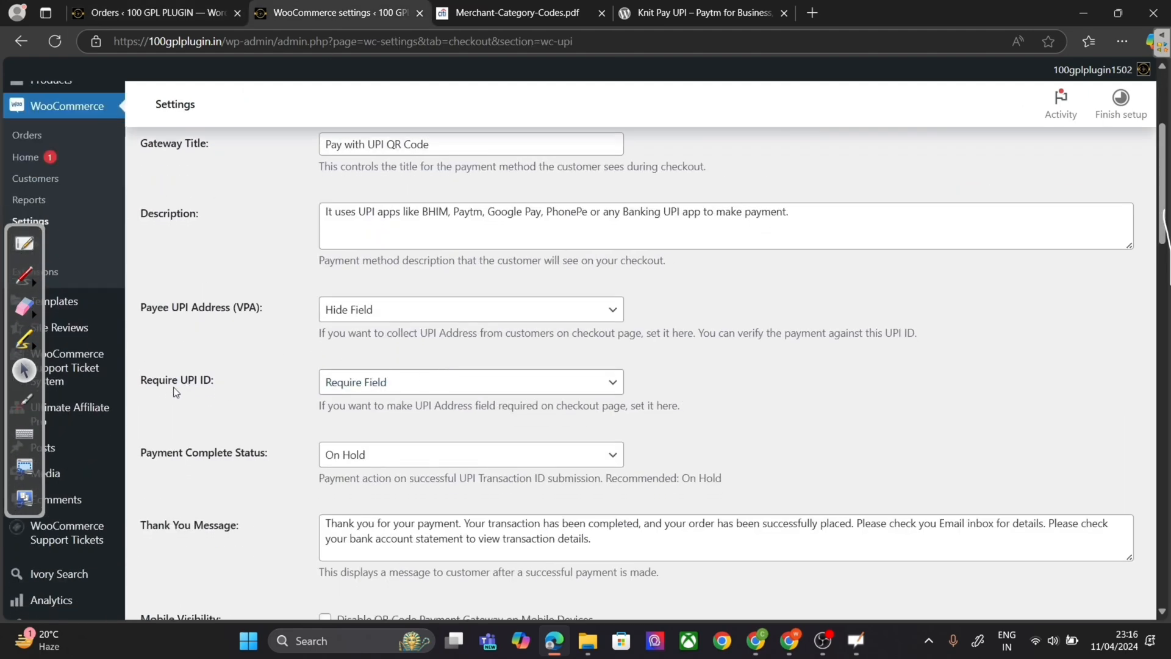
pyautogui.scroll(-3, 178, 419)
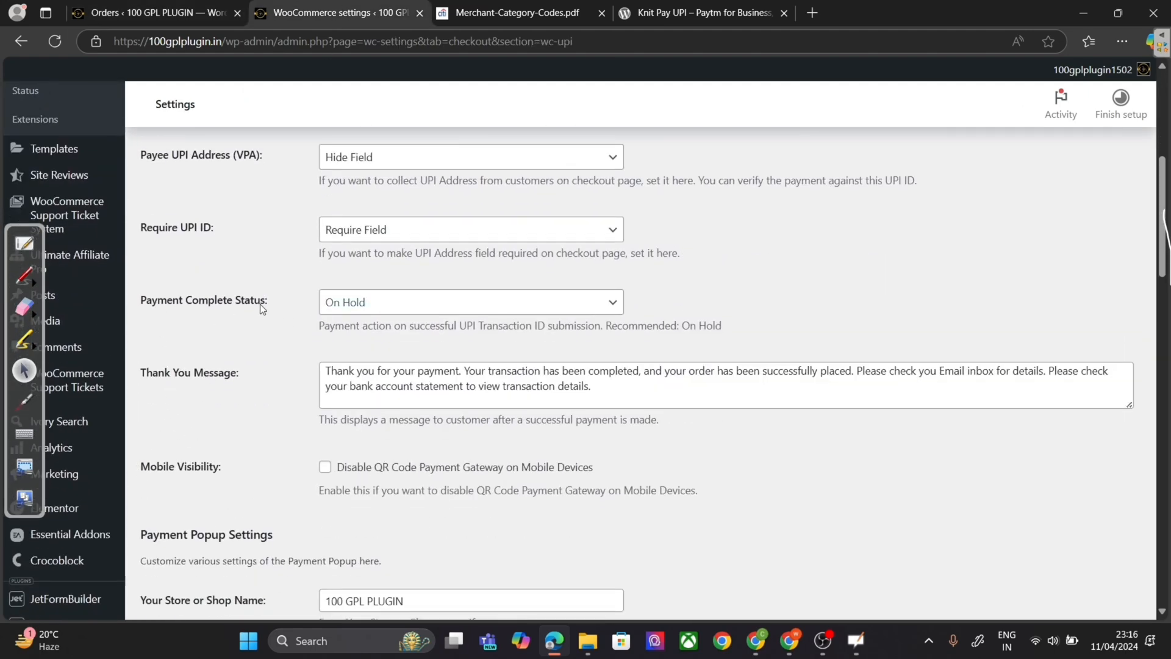
pyautogui.click(409, 312)
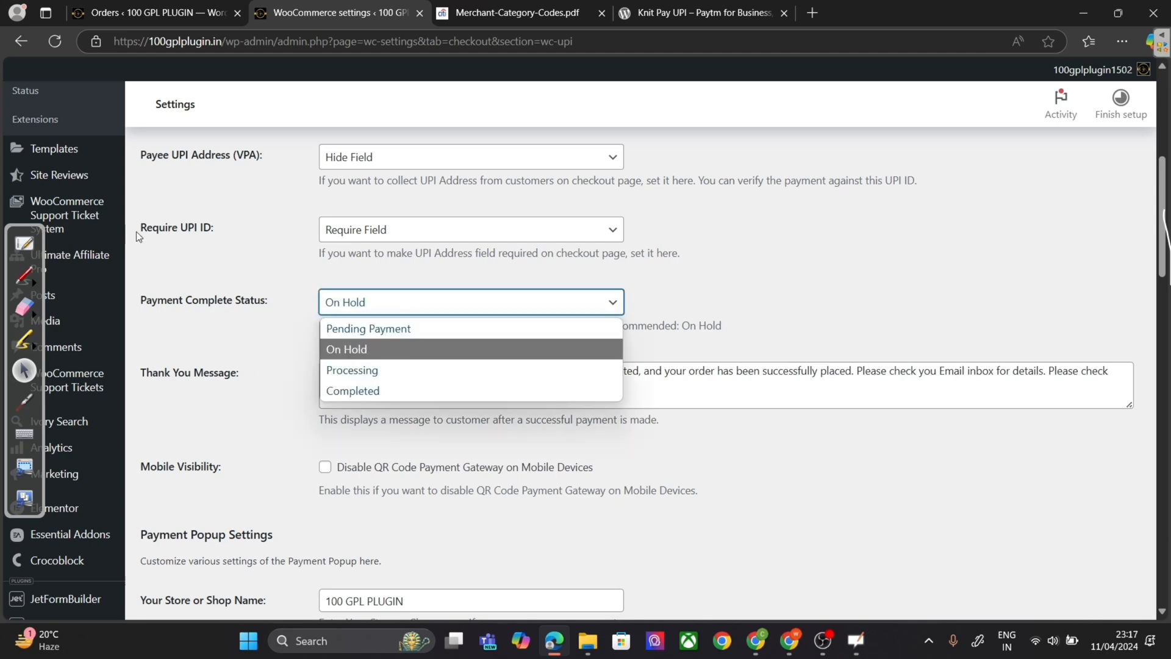
pyautogui.click(193, 7)
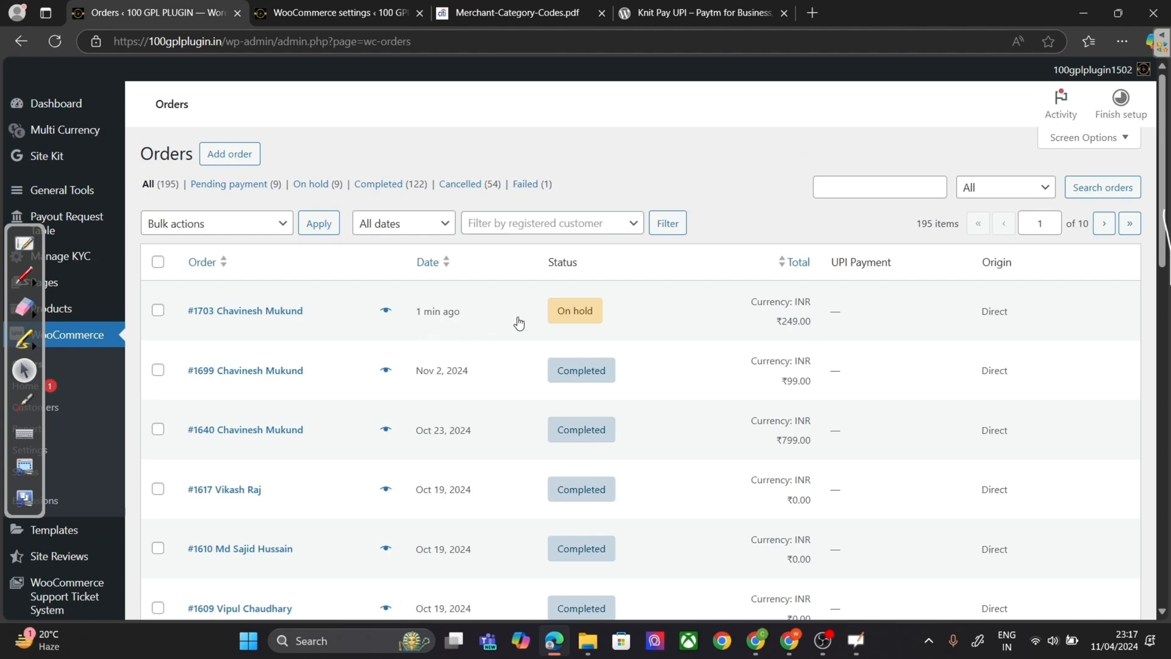
# Step: Open order #1703 and view its uploaded BharatPe payment screenshot
pyautogui.click(299, 313)
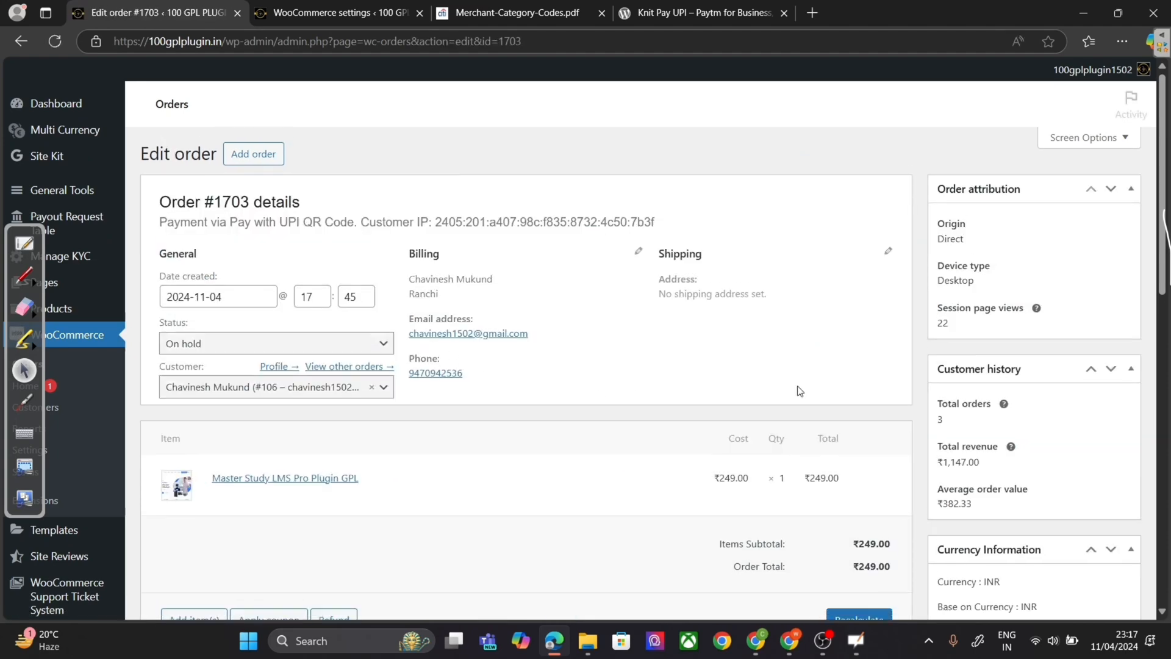
pyautogui.scroll(-3, 799, 390)
pyautogui.scroll(-6, 801, 385)
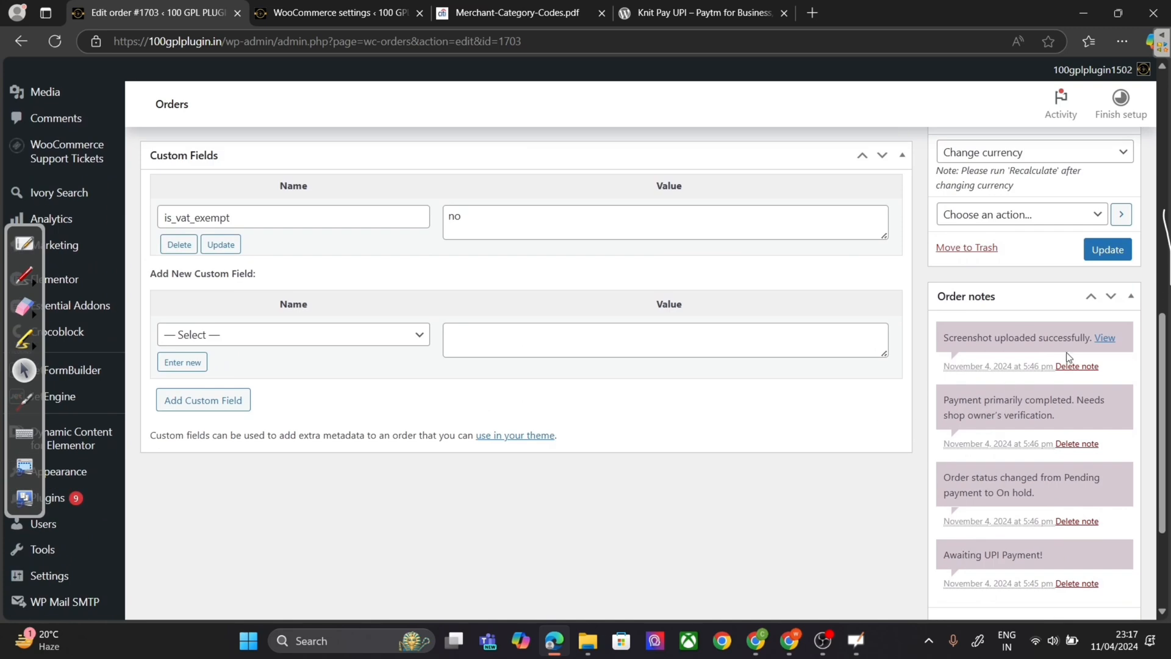
pyautogui.click(1118, 338)
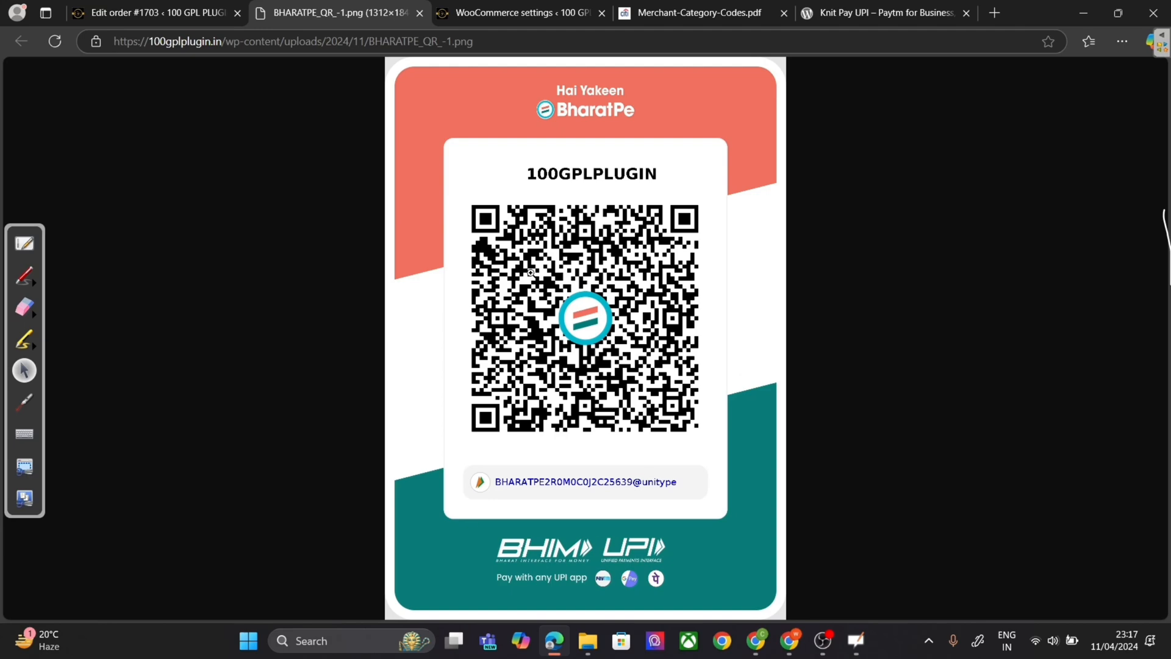
pyautogui.click(419, 13)
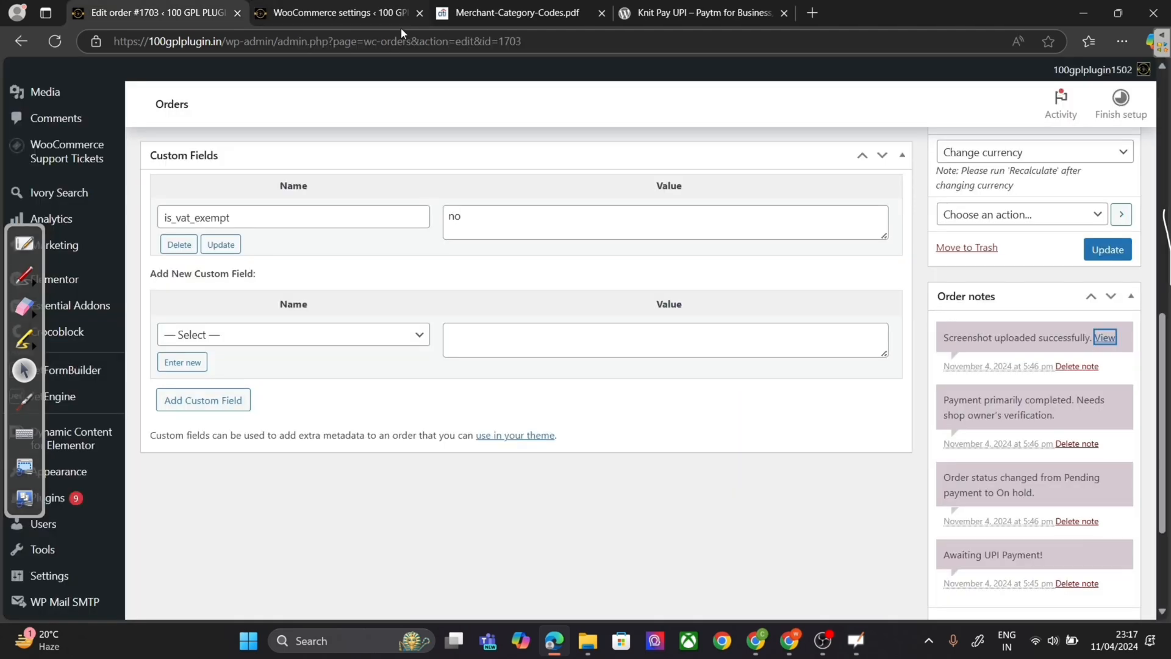
pyautogui.scroll(15, 755, 376)
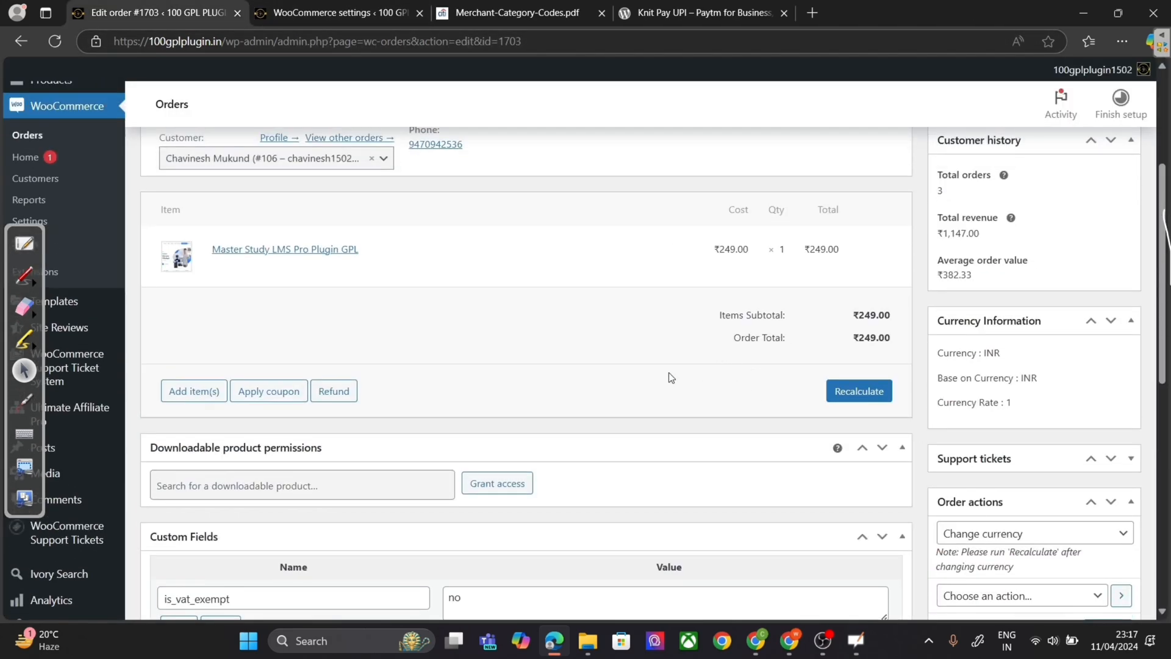
# Step: Set order #1703 to Completed, choose 'Send order details to customer', and update
pyautogui.click(364, 348)
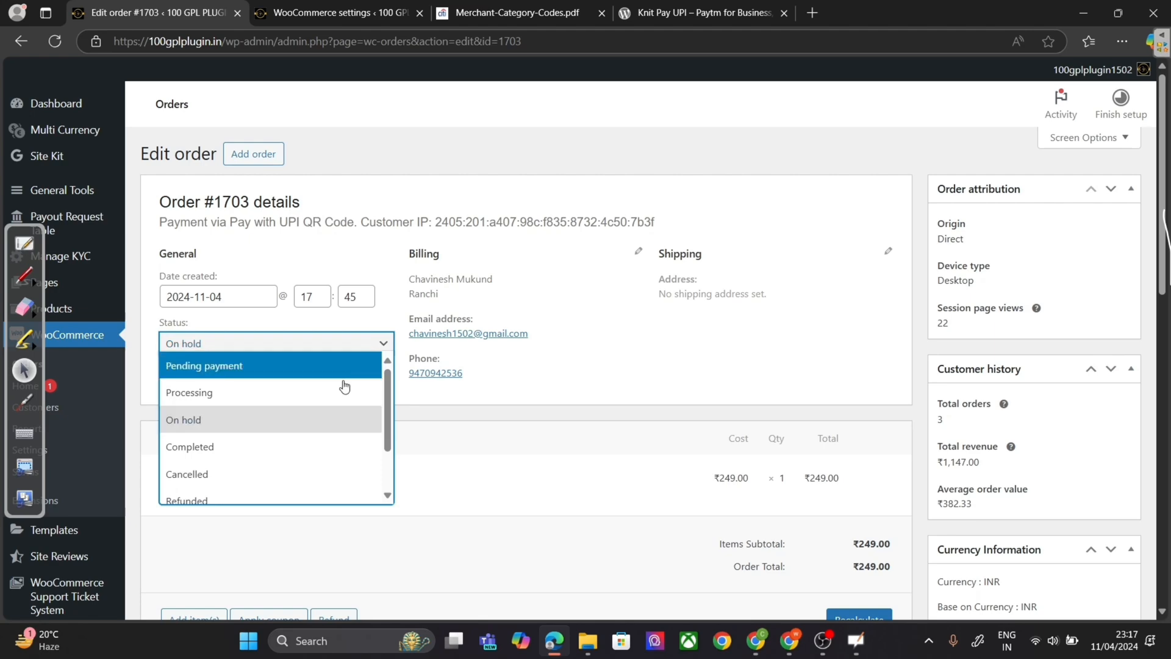
pyautogui.click(311, 454)
pyautogui.scroll(-5, 1157, 537)
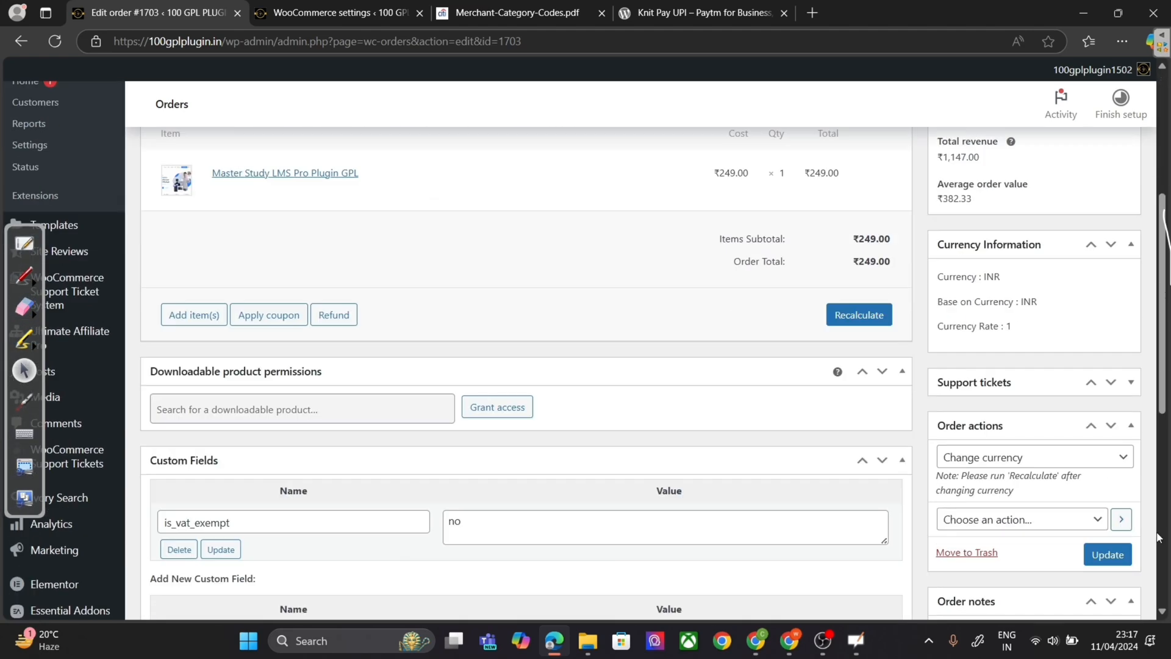
pyautogui.click(1042, 522)
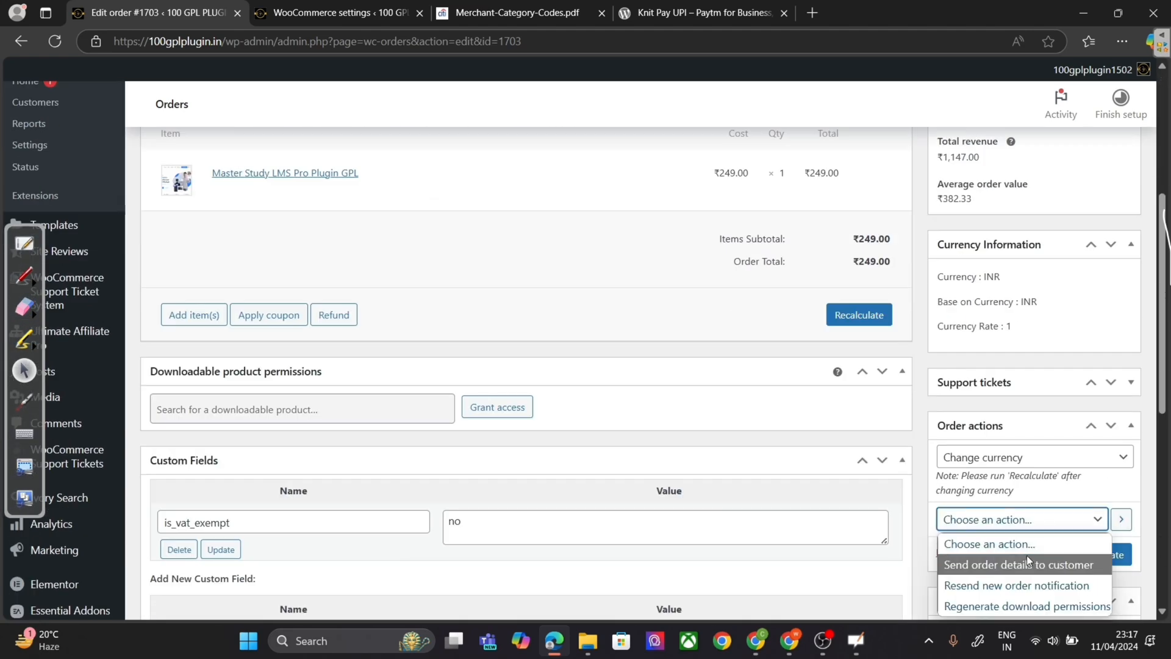
pyautogui.click(1027, 563)
pyautogui.click(1109, 555)
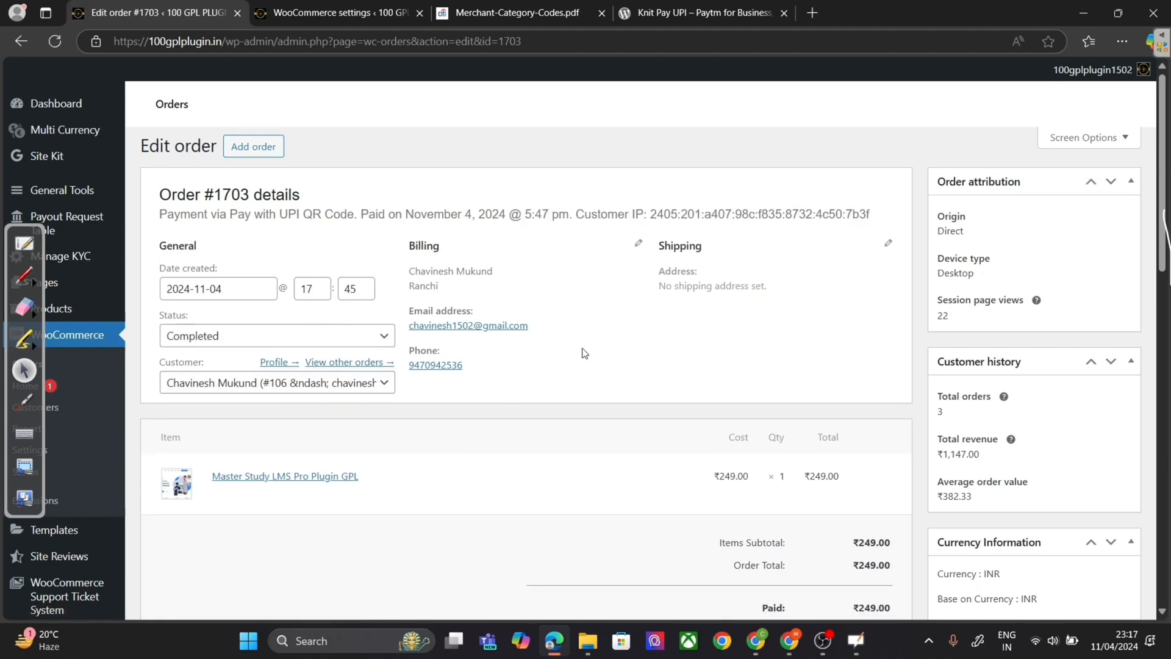
pyautogui.scroll(-5, 881, 400)
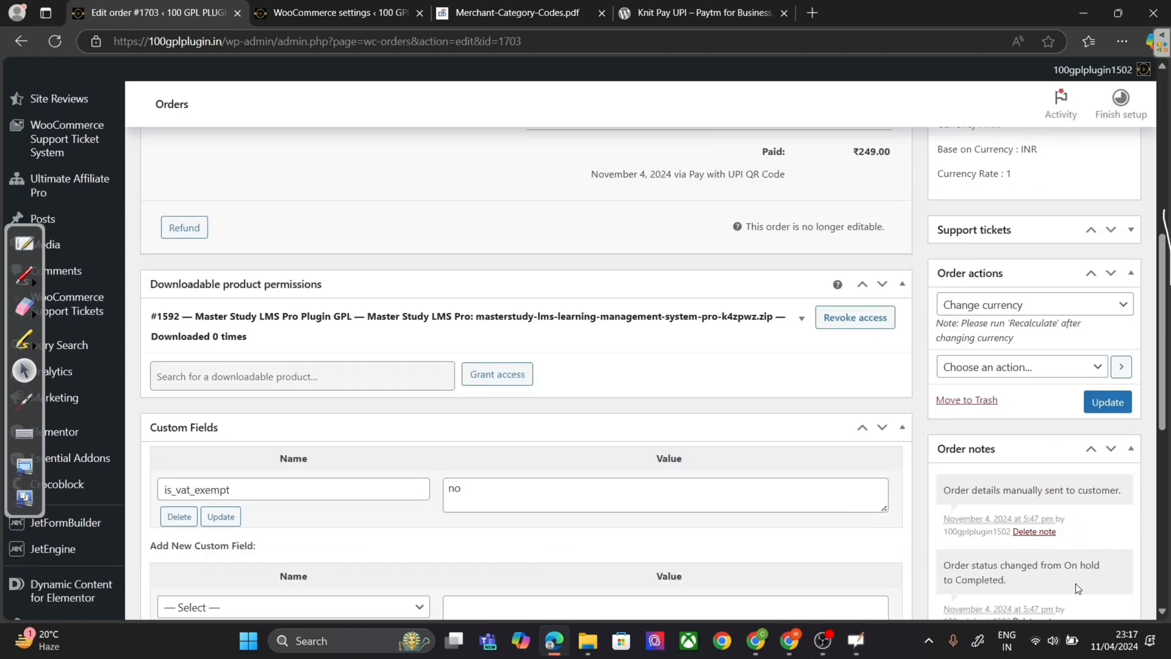
pyautogui.scroll(5, 372, 329)
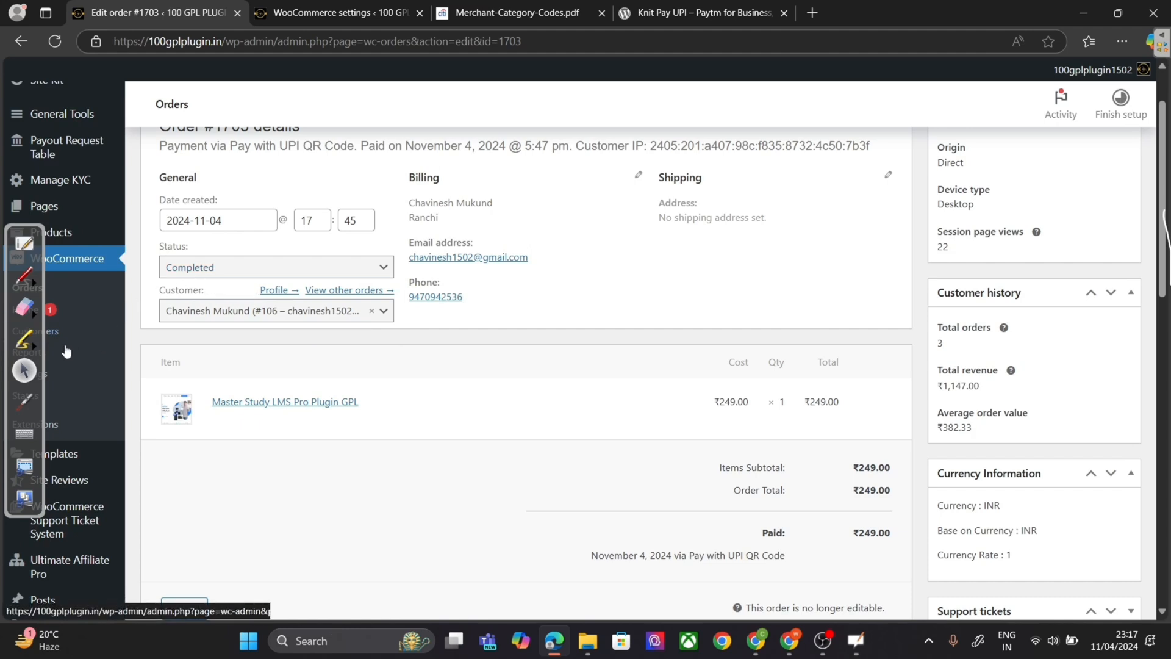
# Step: Go to WooCommerce Settings > Payments and follow the 'Knit Pay - UPI' link to WordPress.org
pyautogui.click(72, 413)
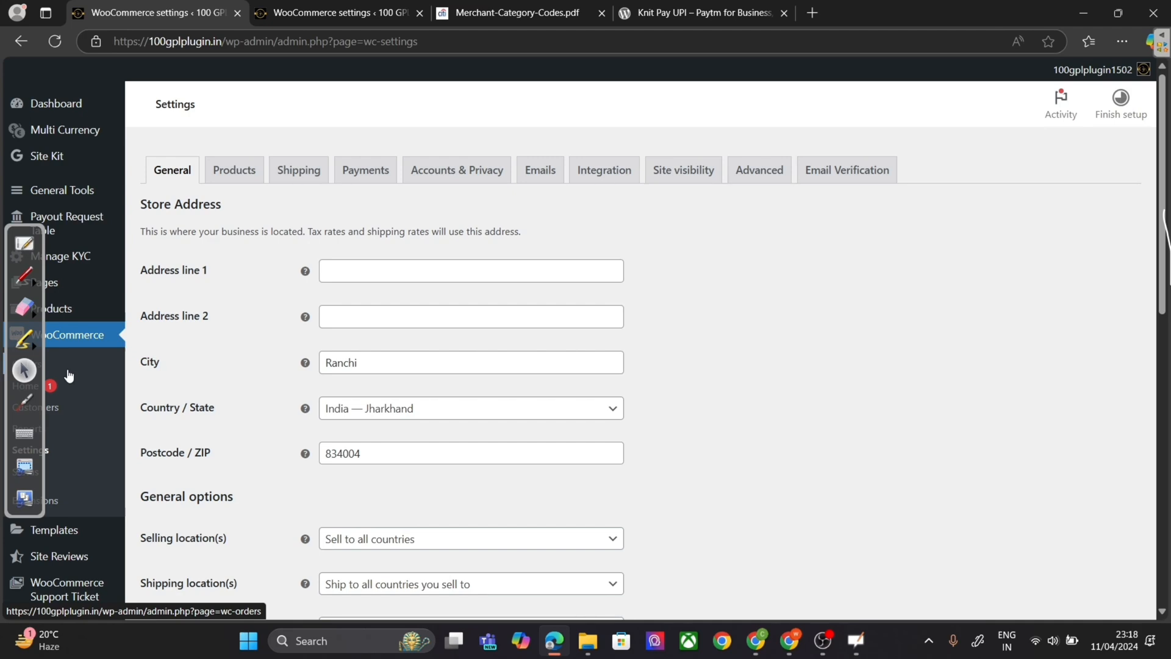
pyautogui.click(364, 172)
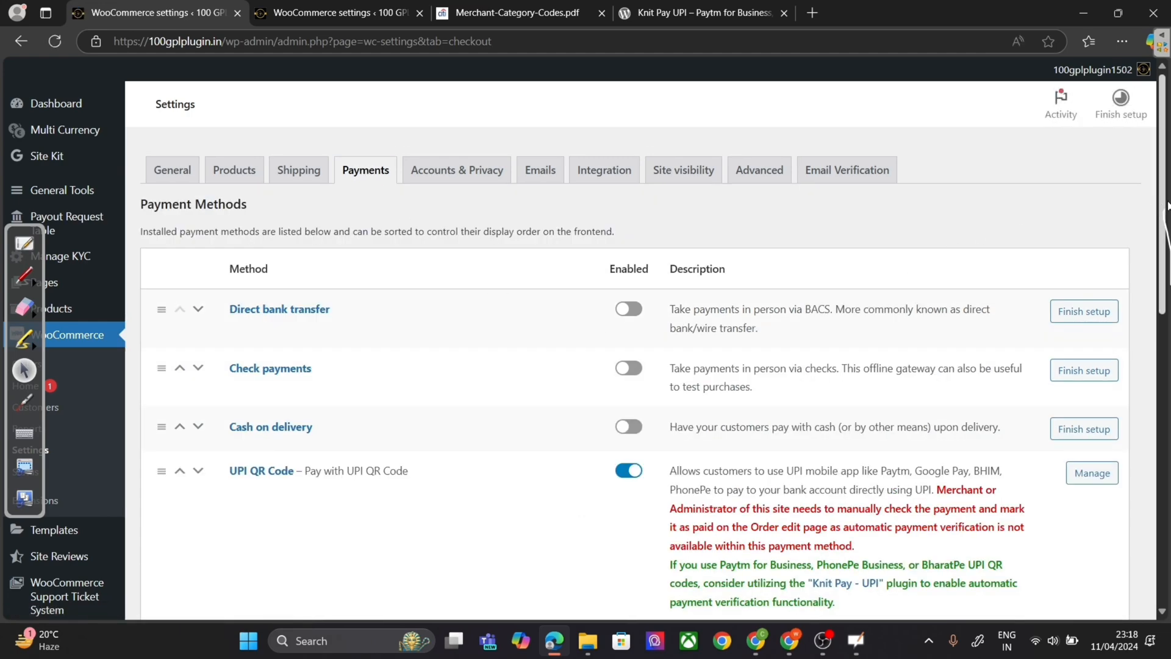
pyautogui.scroll(-3, 1166, 205)
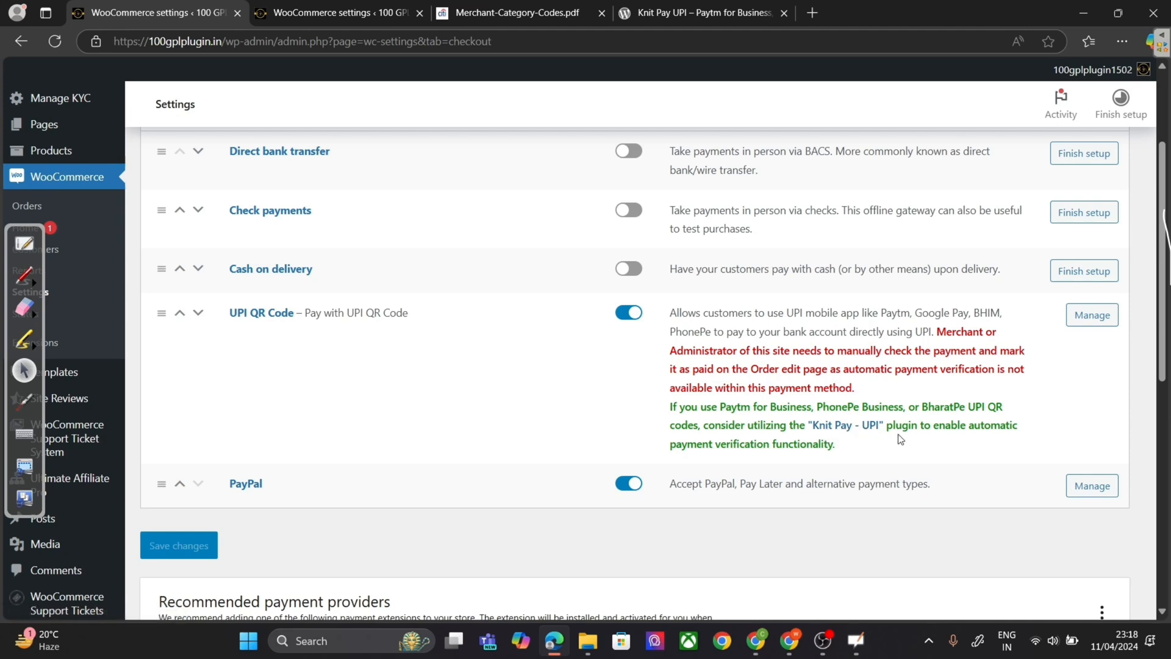
pyautogui.click(853, 432)
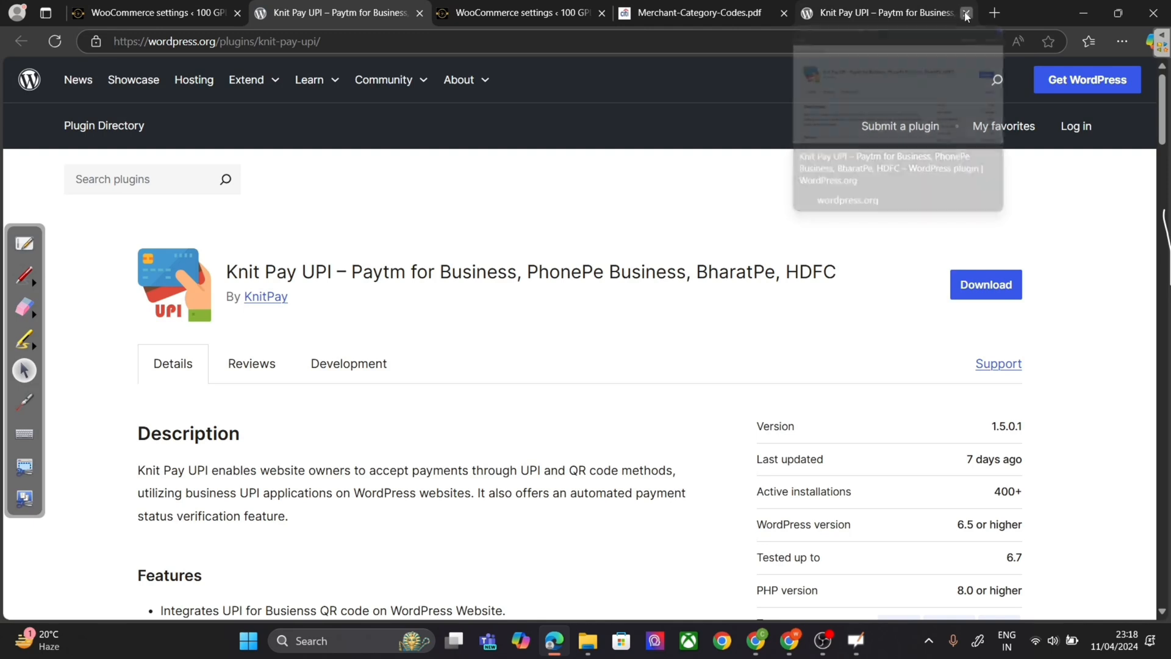
# Step: Download knit-pay-upi.1.5.0.1.zip from WordPress.org and go back to the WooCommerce payment settings
pyautogui.click(966, 13)
pyautogui.click(962, 287)
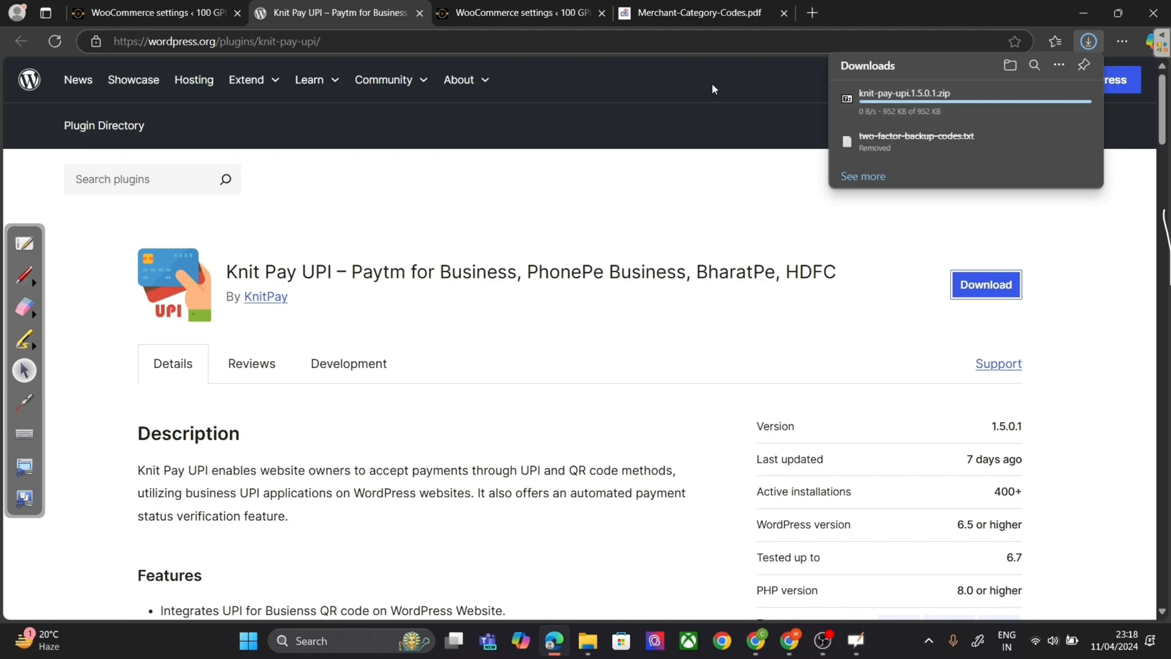
pyautogui.click(161, 6)
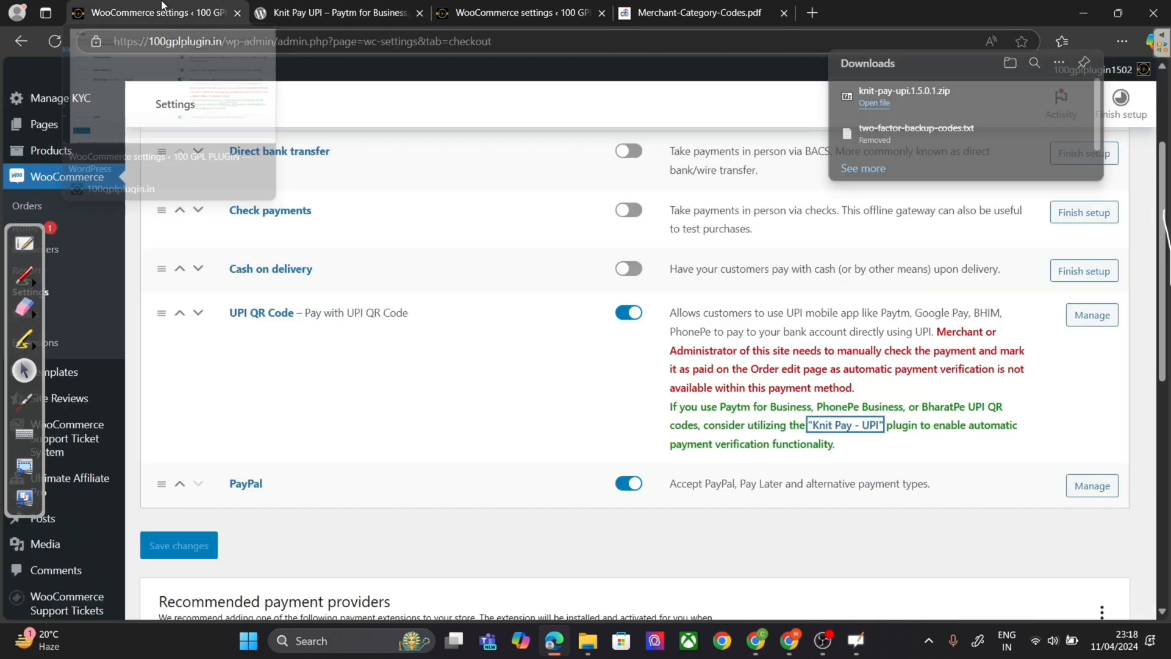
pyautogui.scroll(-9, 339, 485)
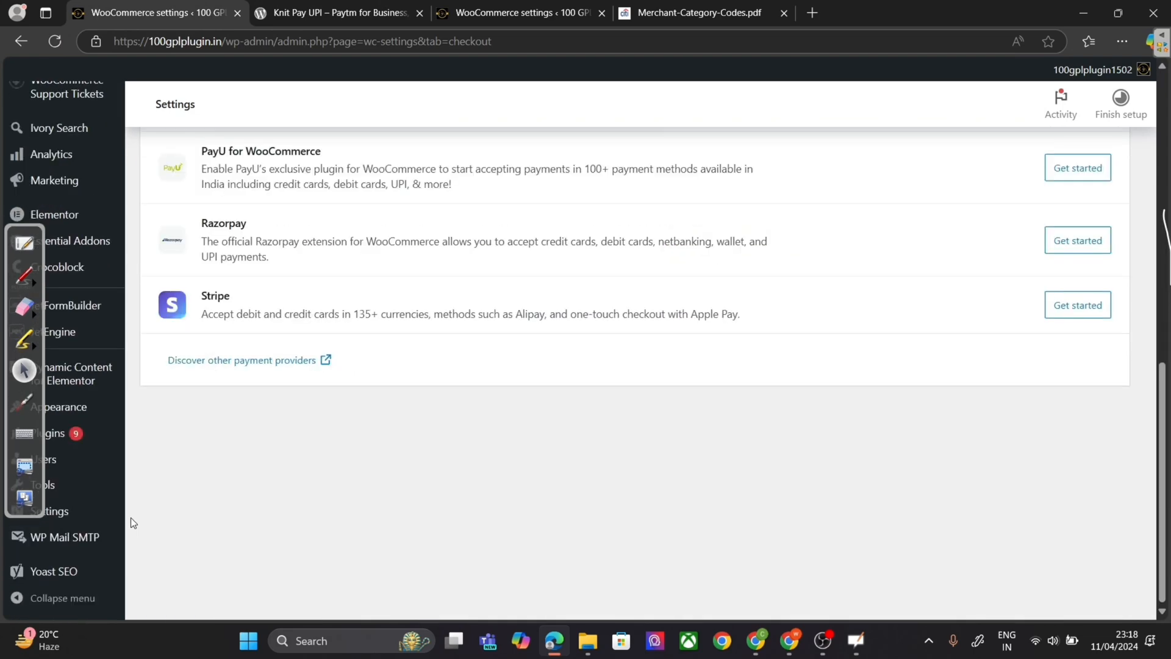
# Step: Under Add New Plugin > Upload Plugin, choose the file knit-pay-upi.1.5.0.1.zip
pyautogui.moveTo(58, 434)
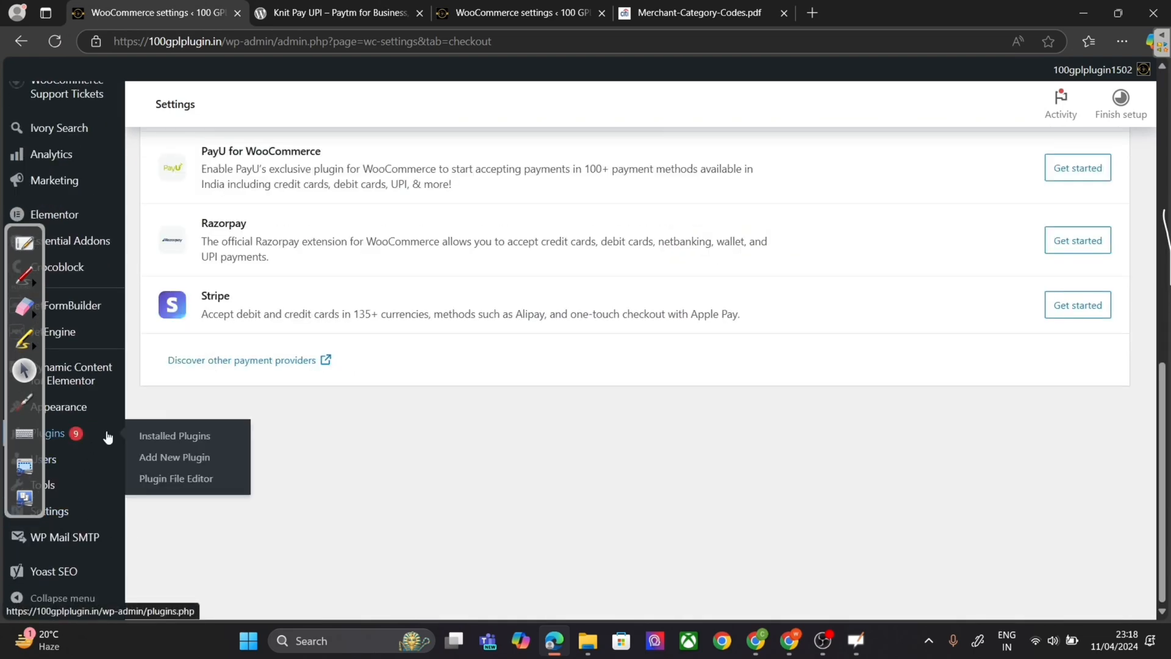
pyautogui.click(204, 459)
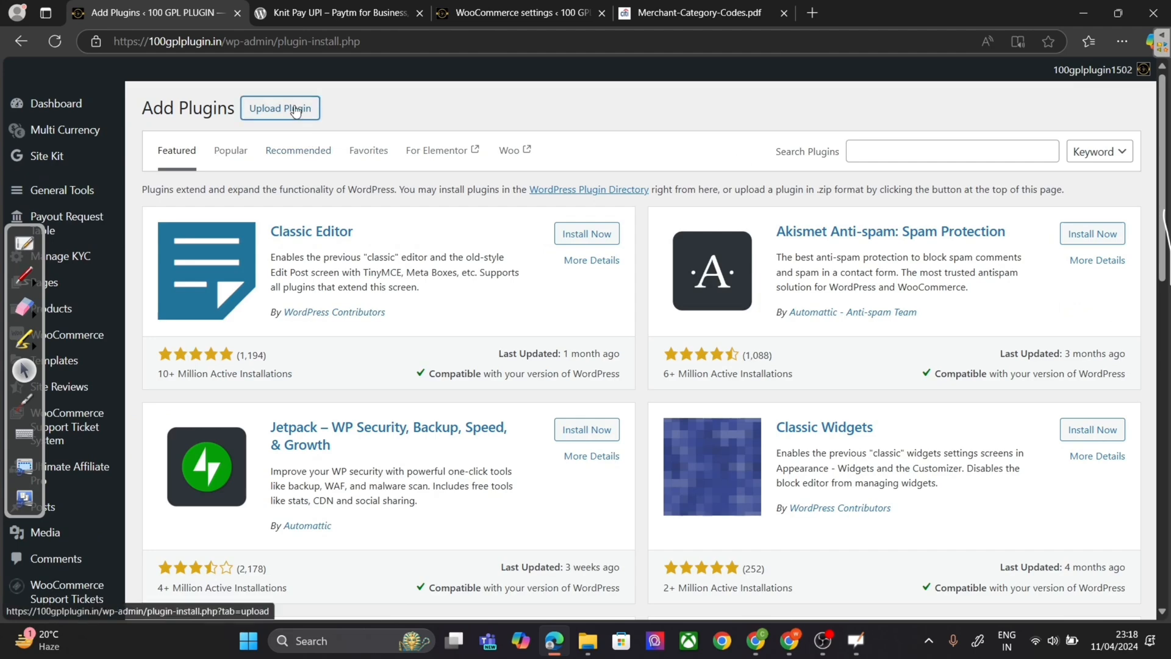
pyautogui.click(295, 111)
pyautogui.click(530, 244)
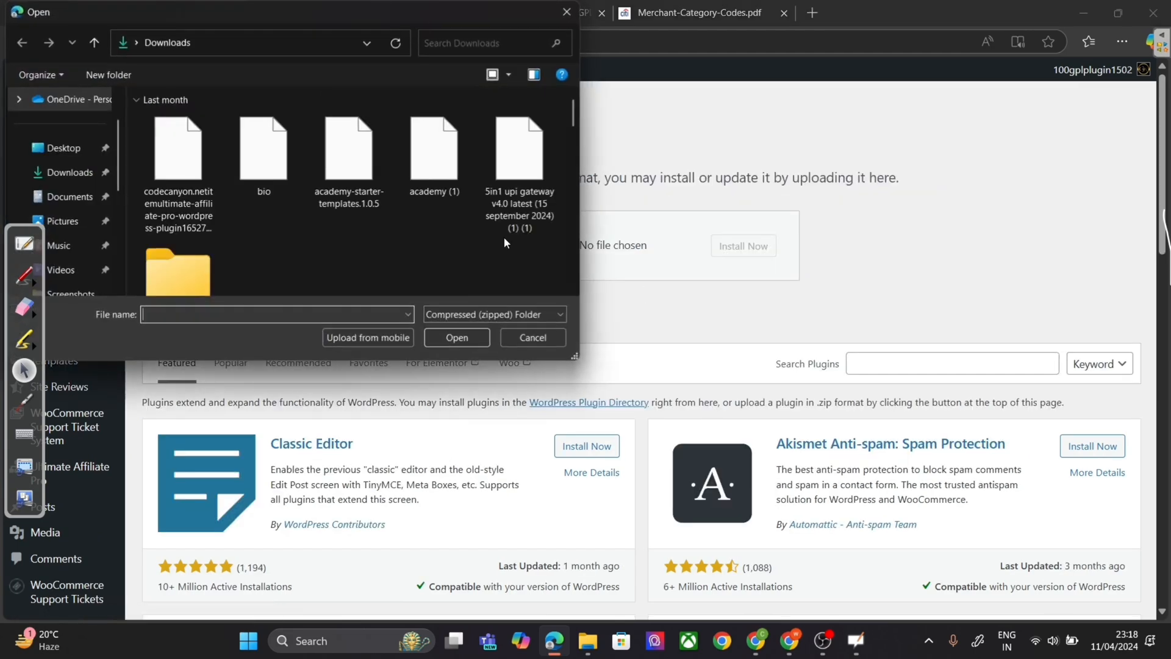
pyautogui.click(181, 149)
pyautogui.click(481, 339)
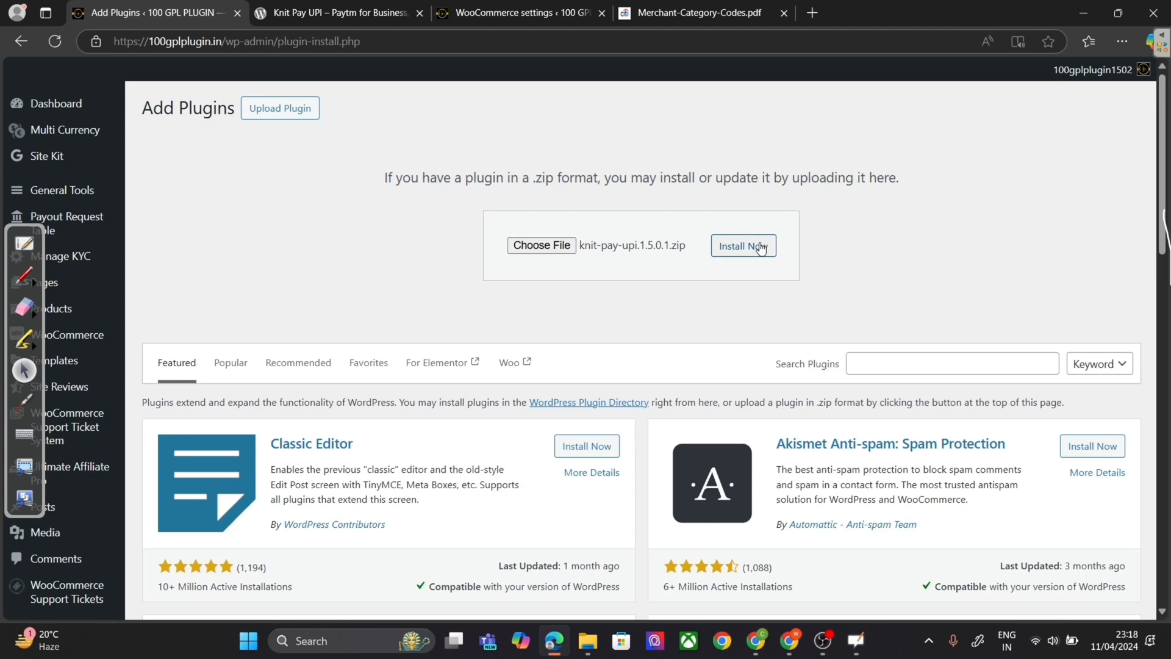
# Step: Install and try to activate Knit Pay UPI; it needs Knit Pay, so return to Plugins
pyautogui.click(760, 249)
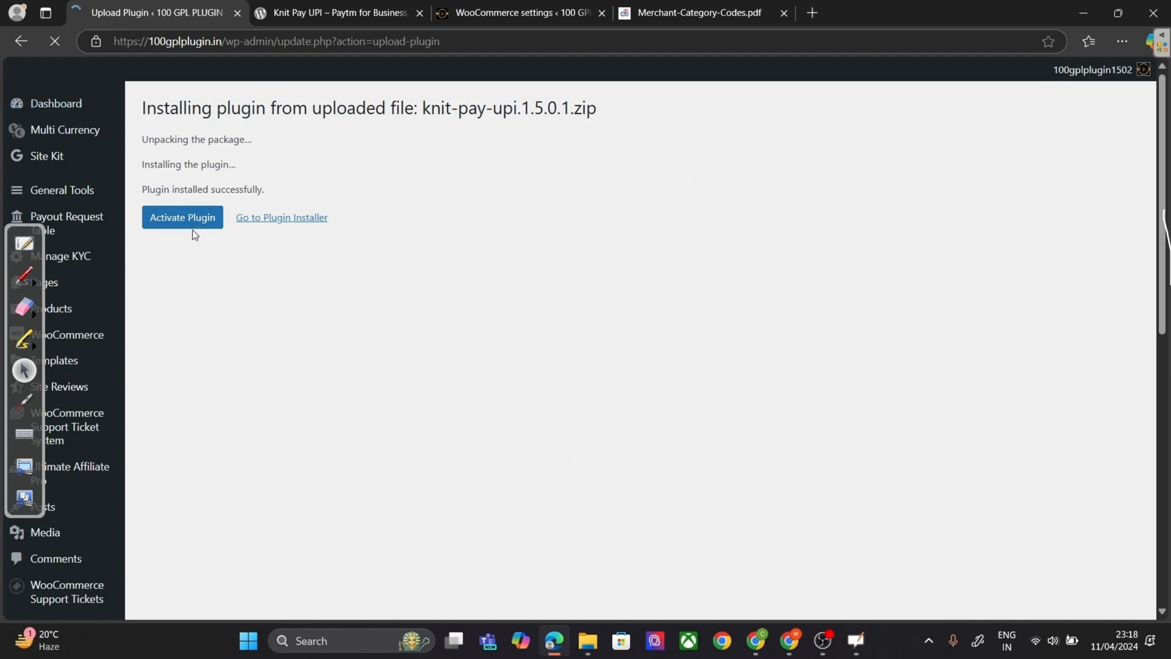
pyautogui.click(193, 232)
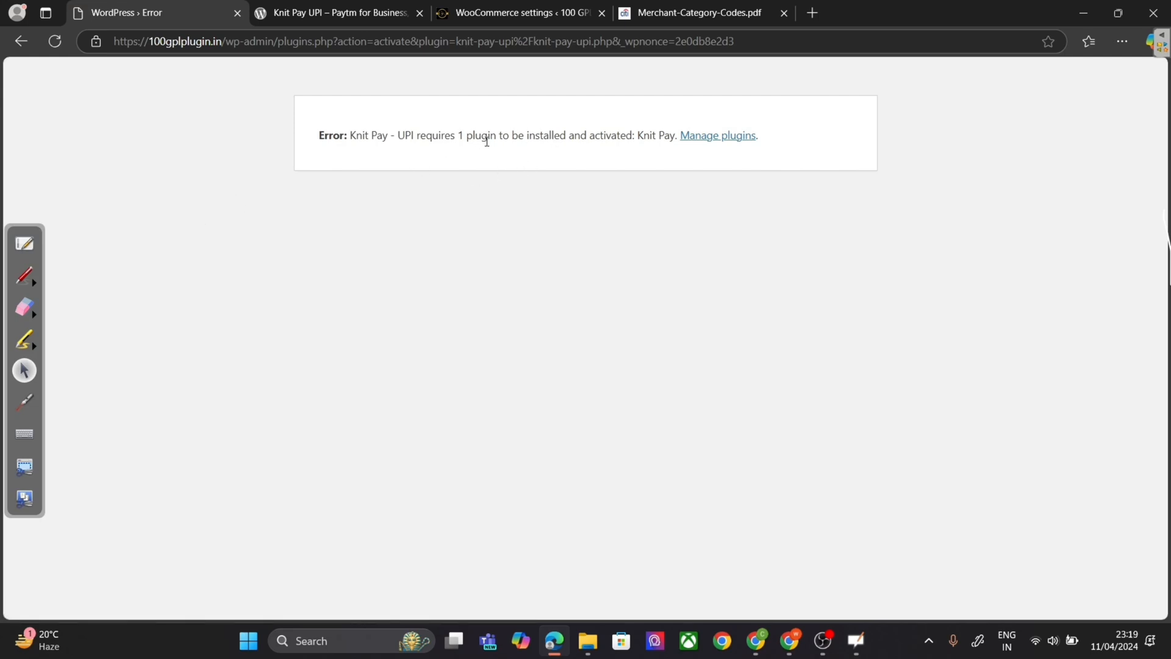
pyautogui.click(709, 140)
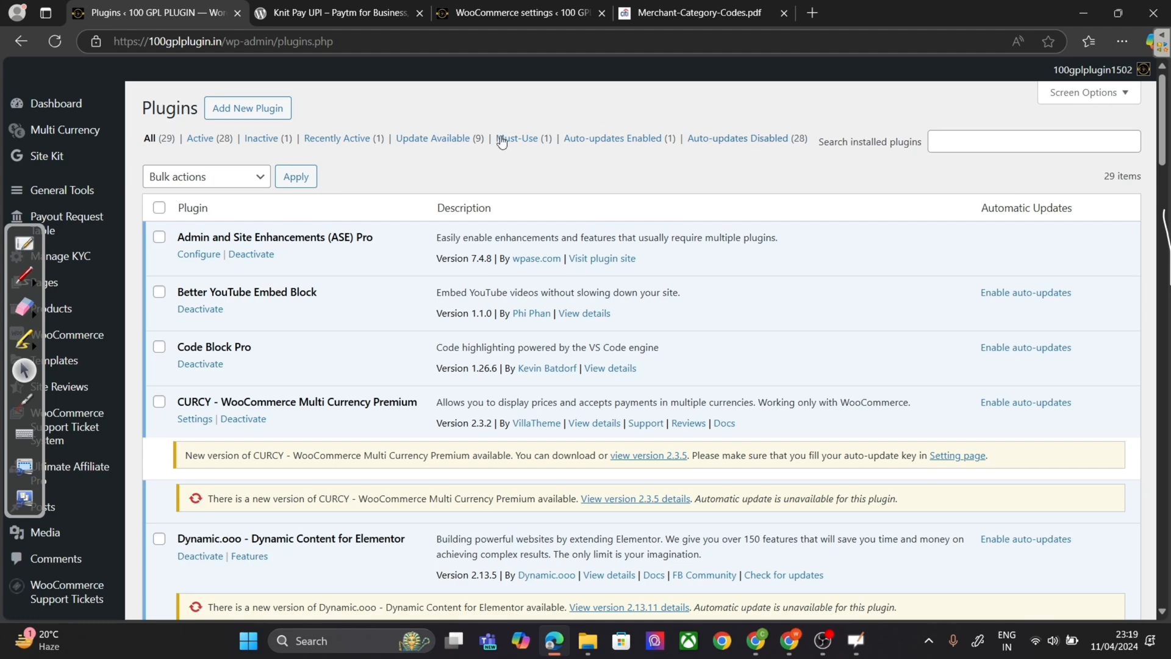
# Step: Search the plugin directory for 'knit pay', then install and activate Knit Pay
pyautogui.click(245, 110)
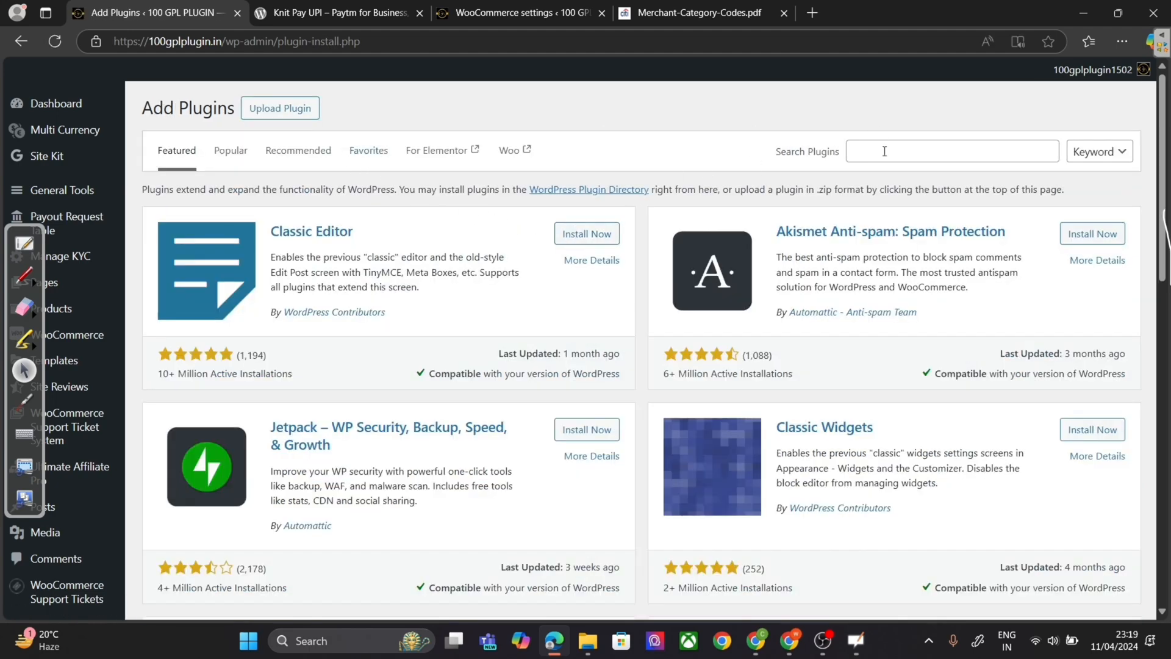
pyautogui.click(884, 152)
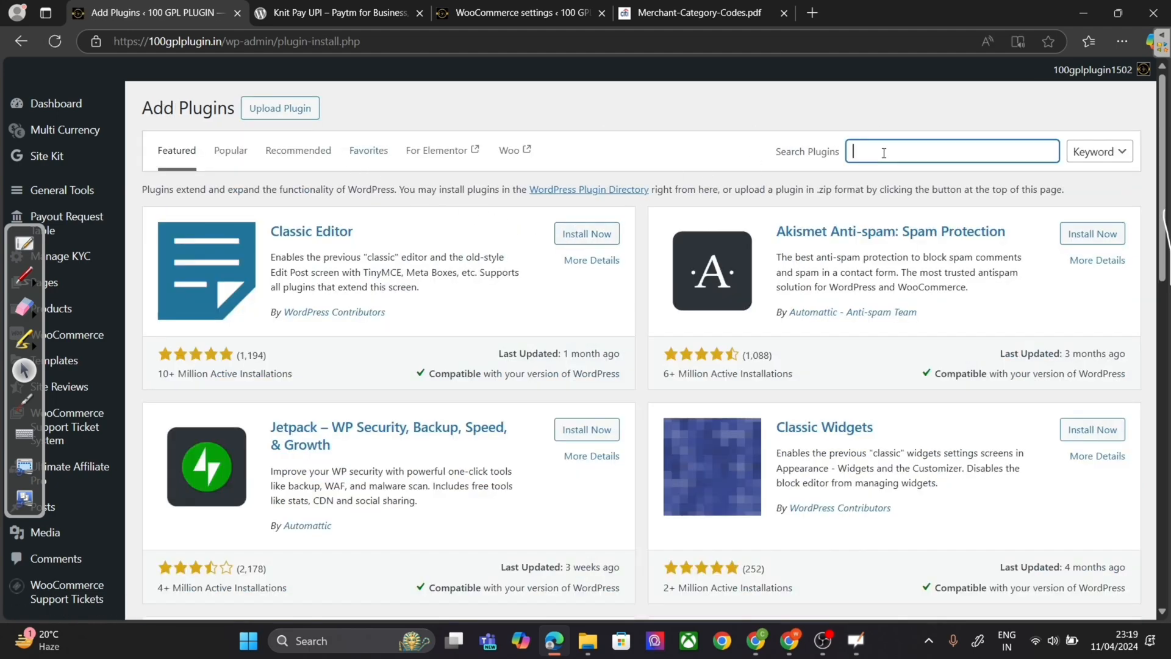
pyautogui.write('knit pay')
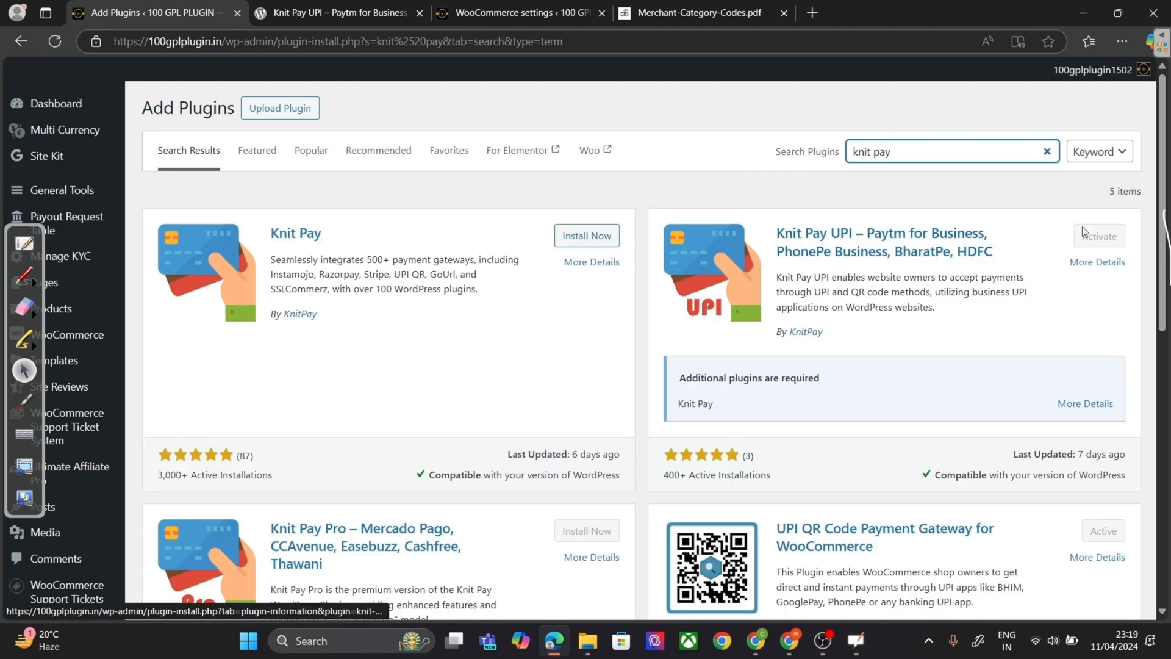
pyautogui.click(598, 241)
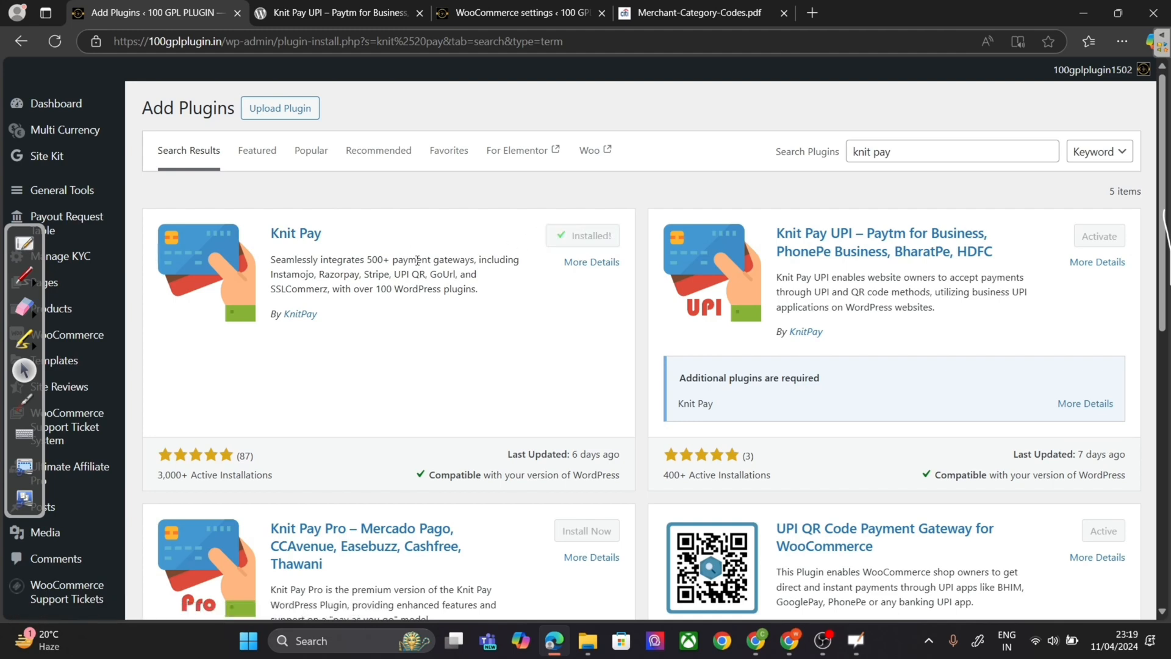
pyautogui.click(588, 242)
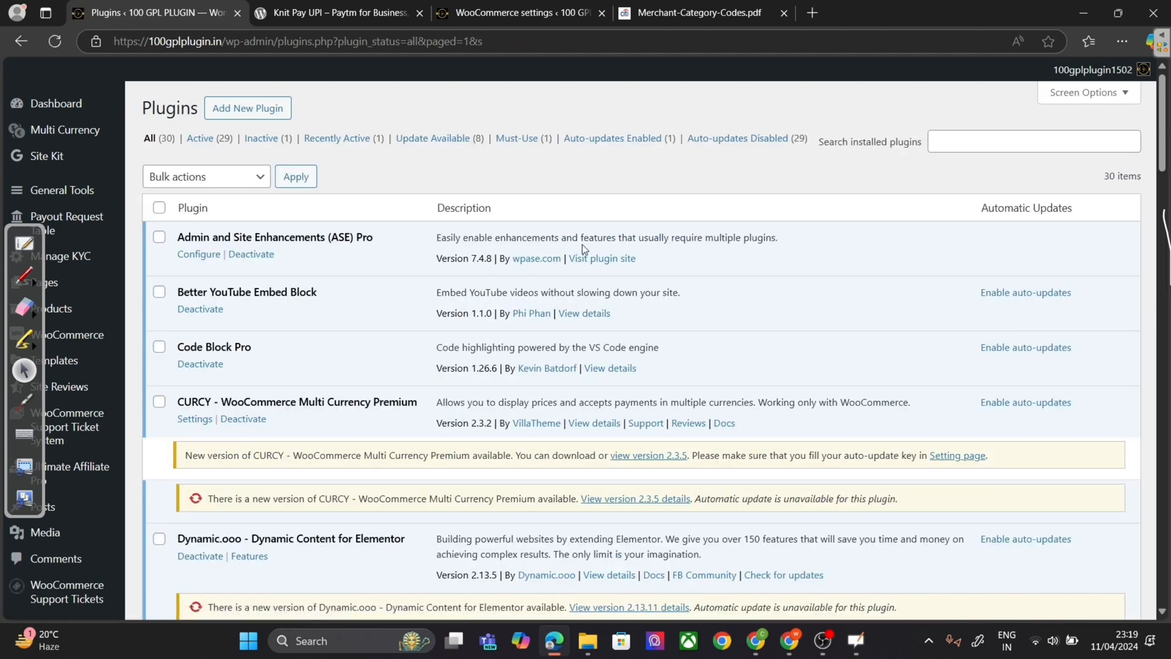
# Step: Trash the Bharatpe — Default configuration from the Knit Pay > Configurations list
pyautogui.scroll(-5, 577, 247)
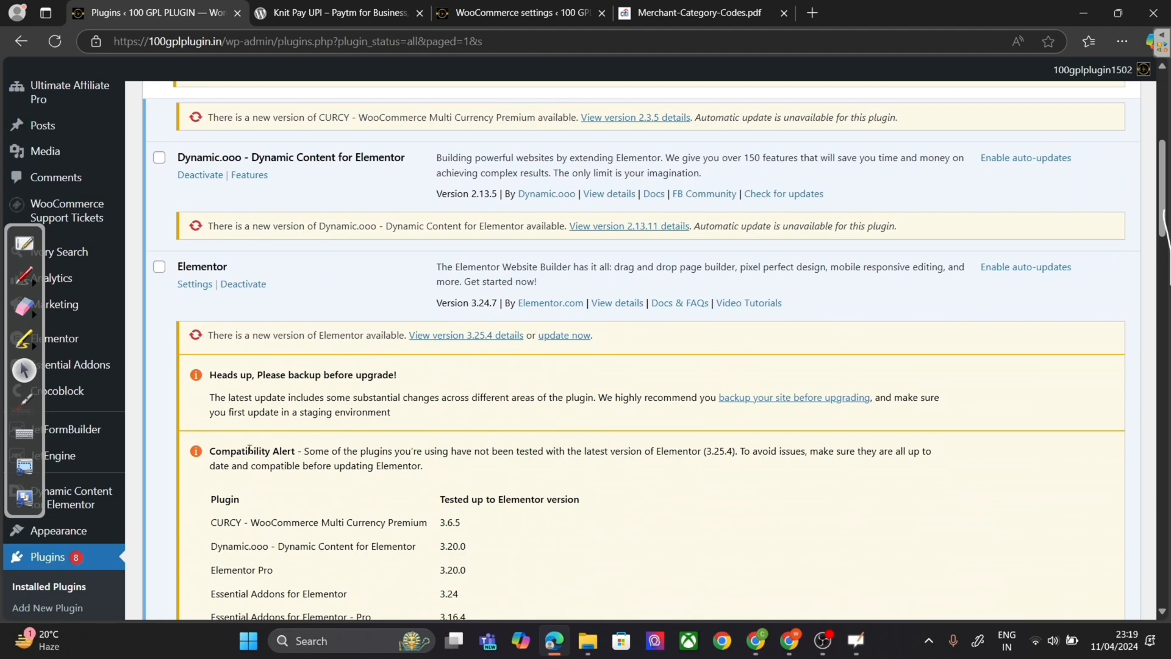
pyautogui.scroll(-5, 249, 450)
pyautogui.moveTo(69, 574)
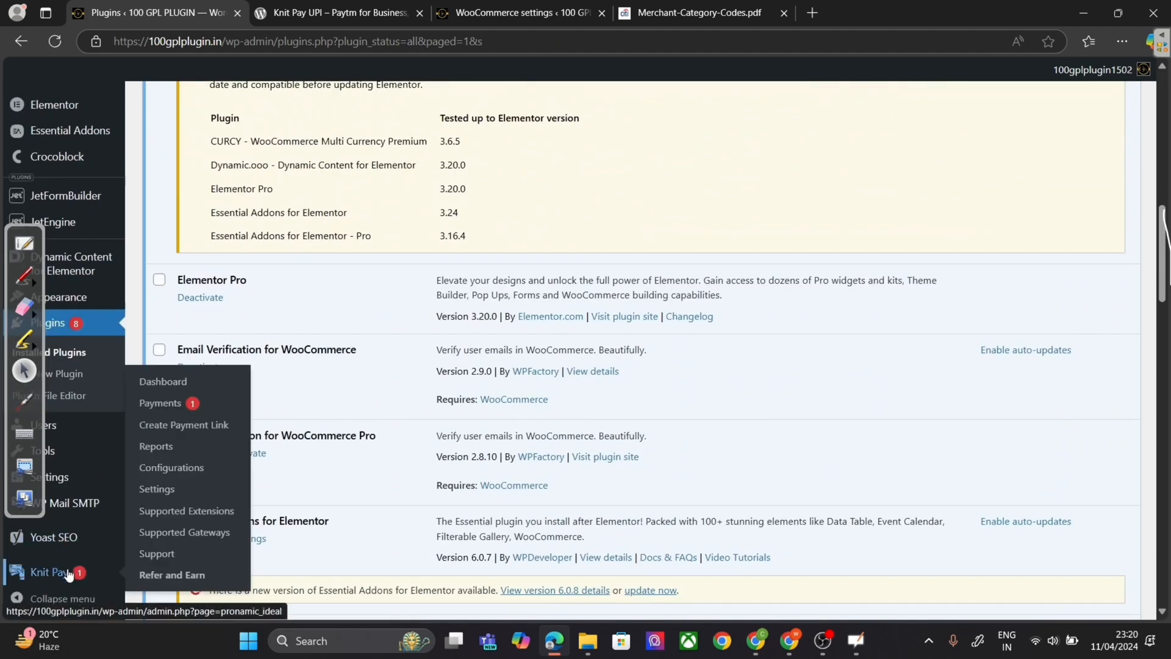
pyautogui.click(199, 405)
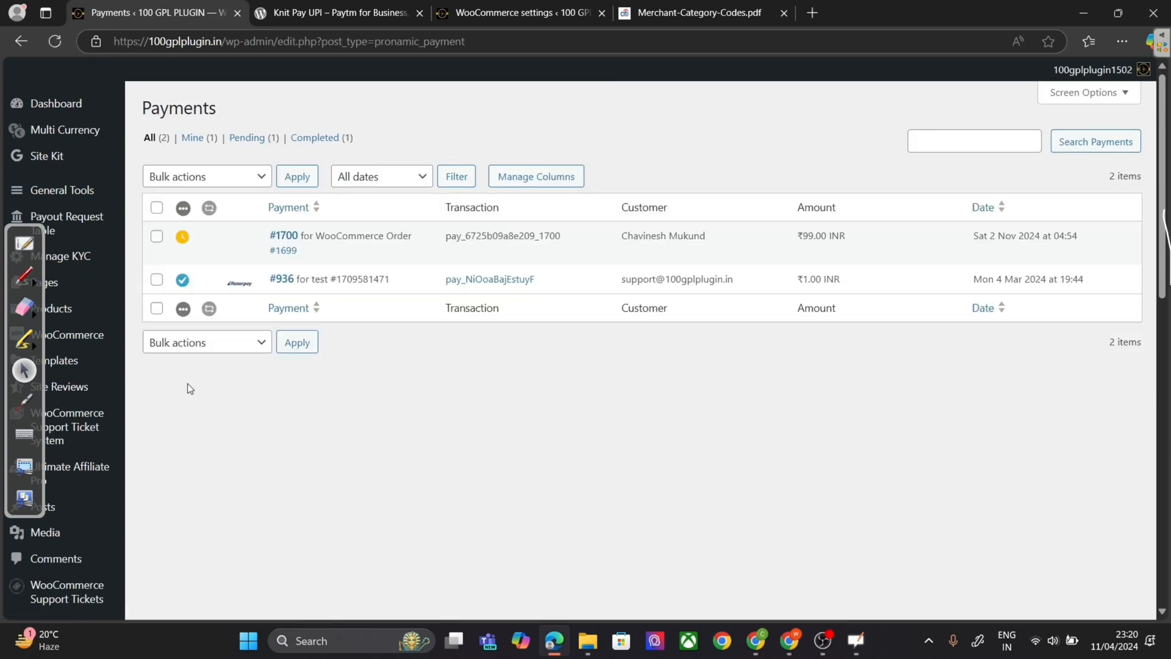
pyautogui.scroll(-10, 187, 395)
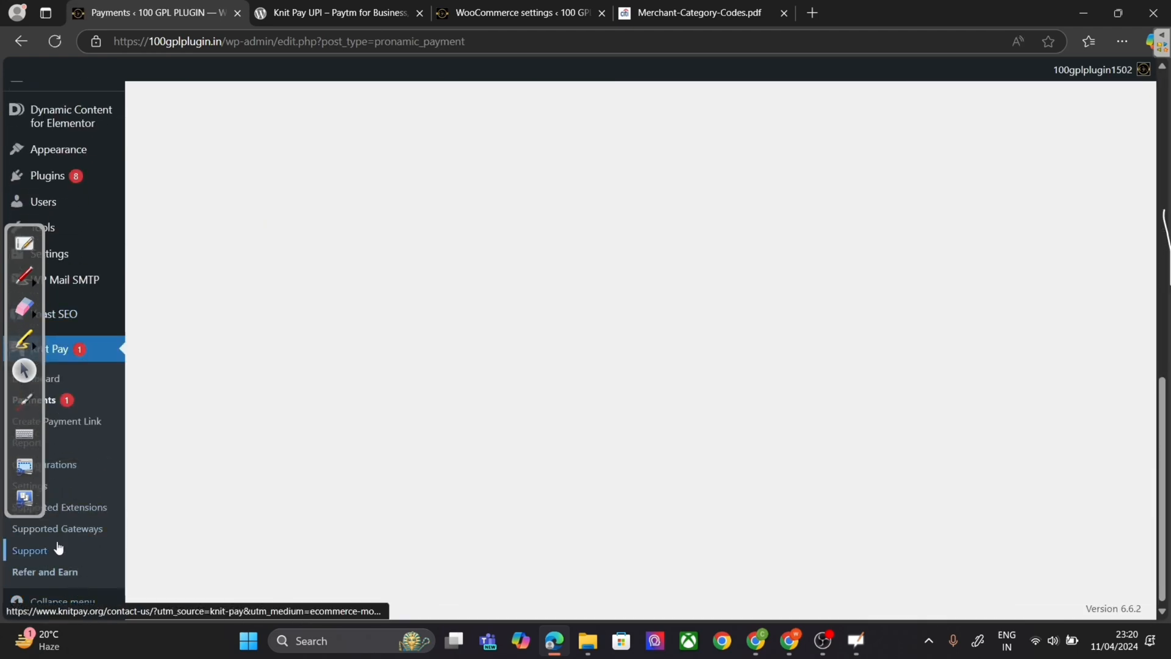
pyautogui.click(85, 476)
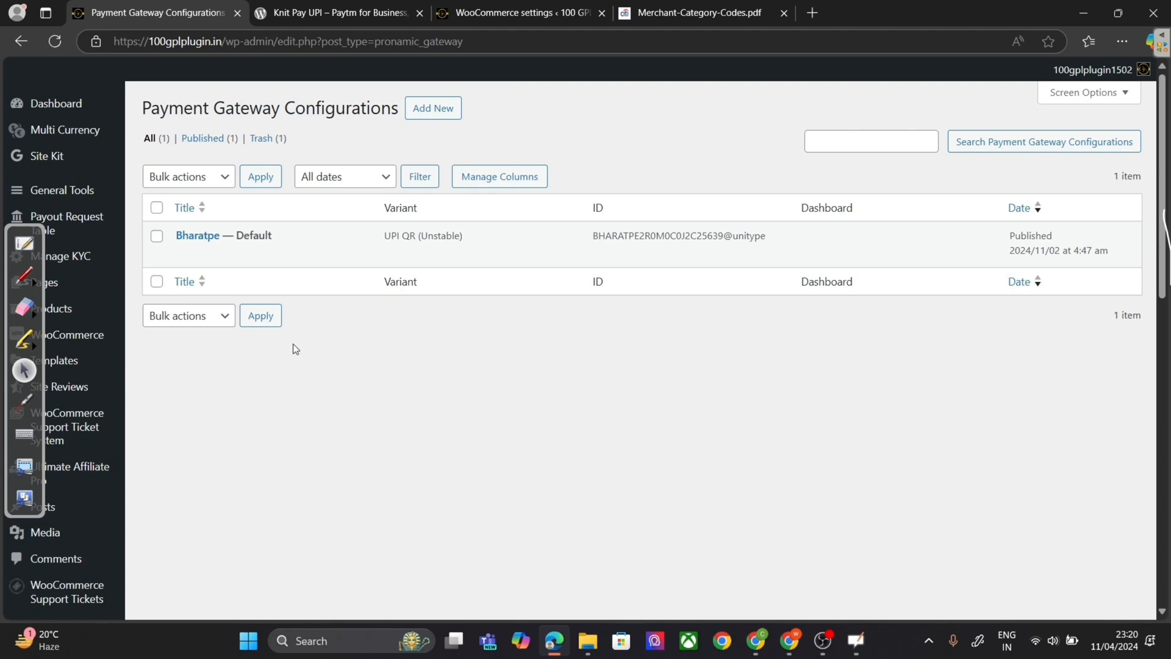
pyautogui.click(263, 253)
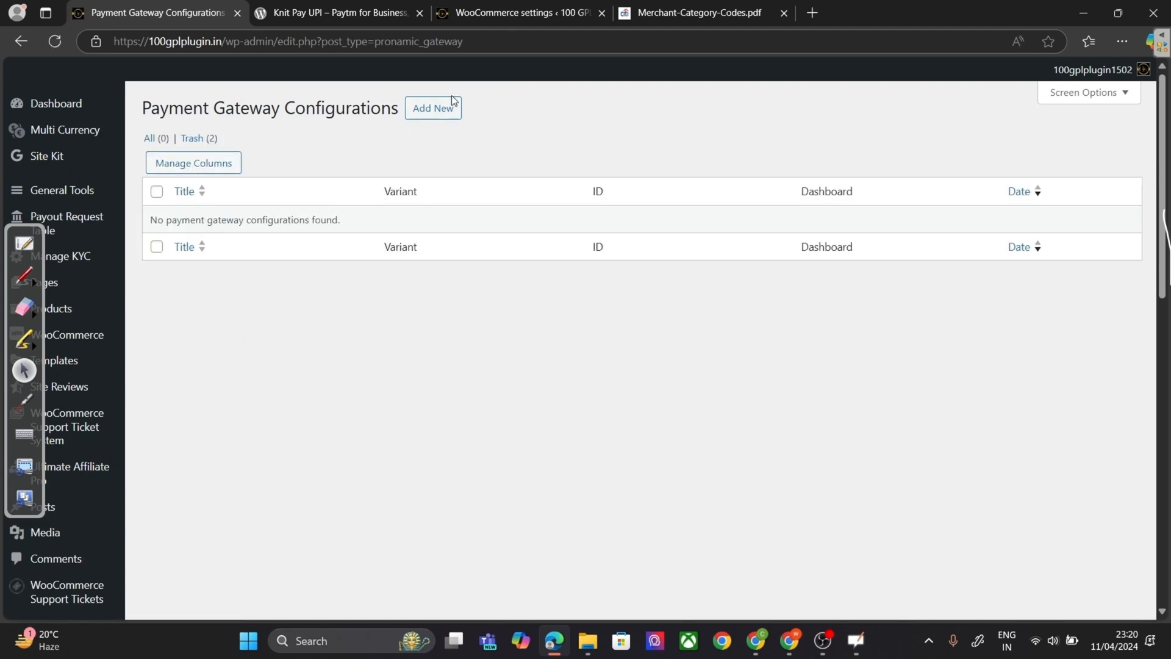
# Step: Start a new gateway configuration and check the available payment providers
pyautogui.click(452, 108)
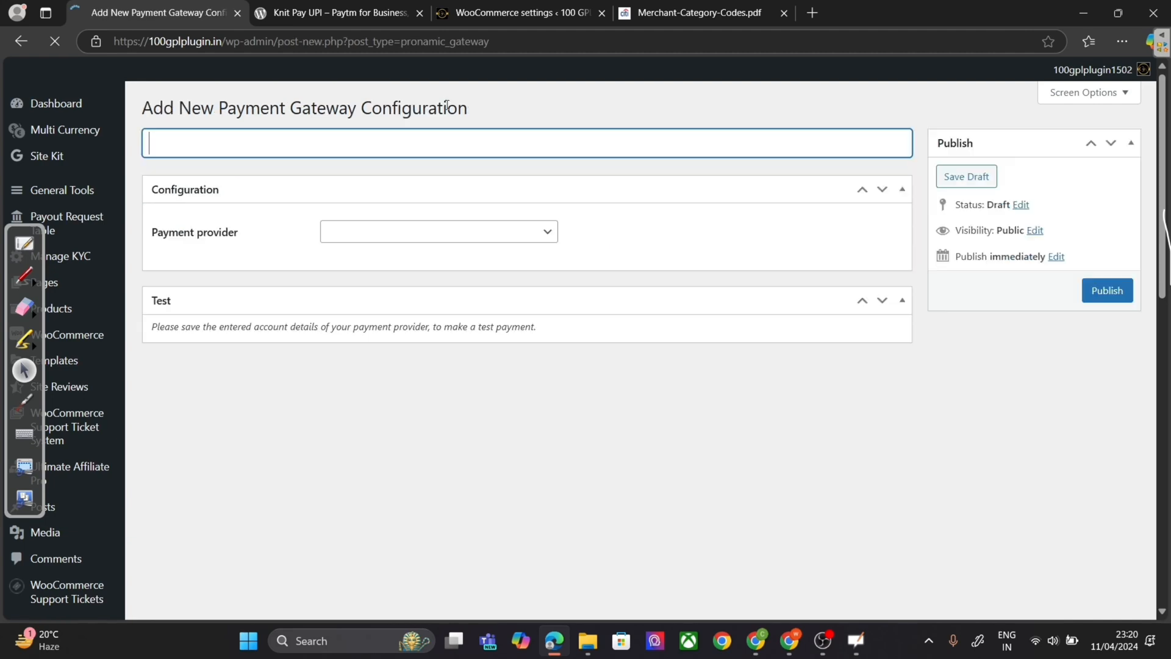
pyautogui.click(423, 236)
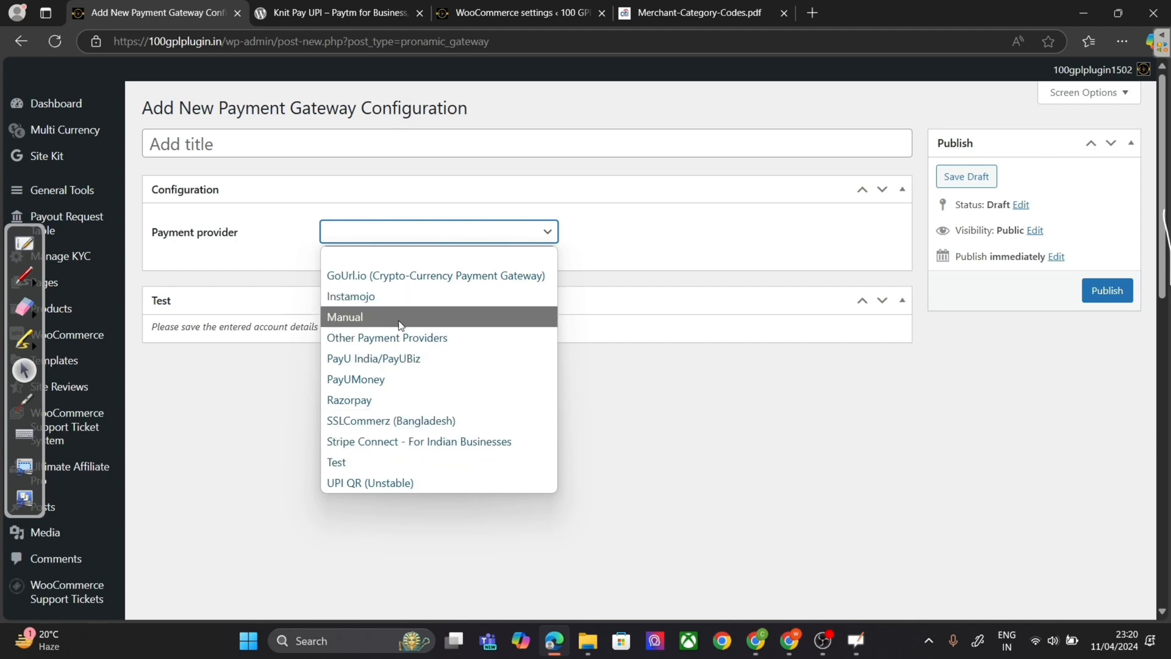
pyautogui.scroll(-10, 268, 413)
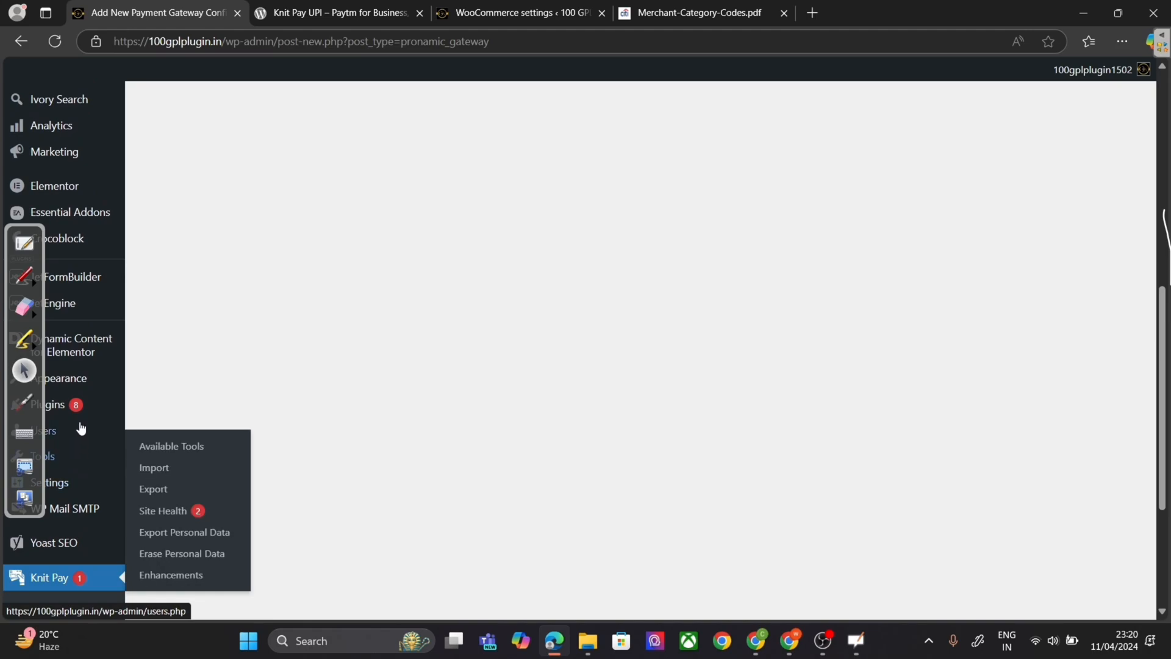
# Step: Activate Knit Pay - UPI from the Installed Plugins list
pyautogui.moveTo(78, 405)
pyautogui.click(153, 410)
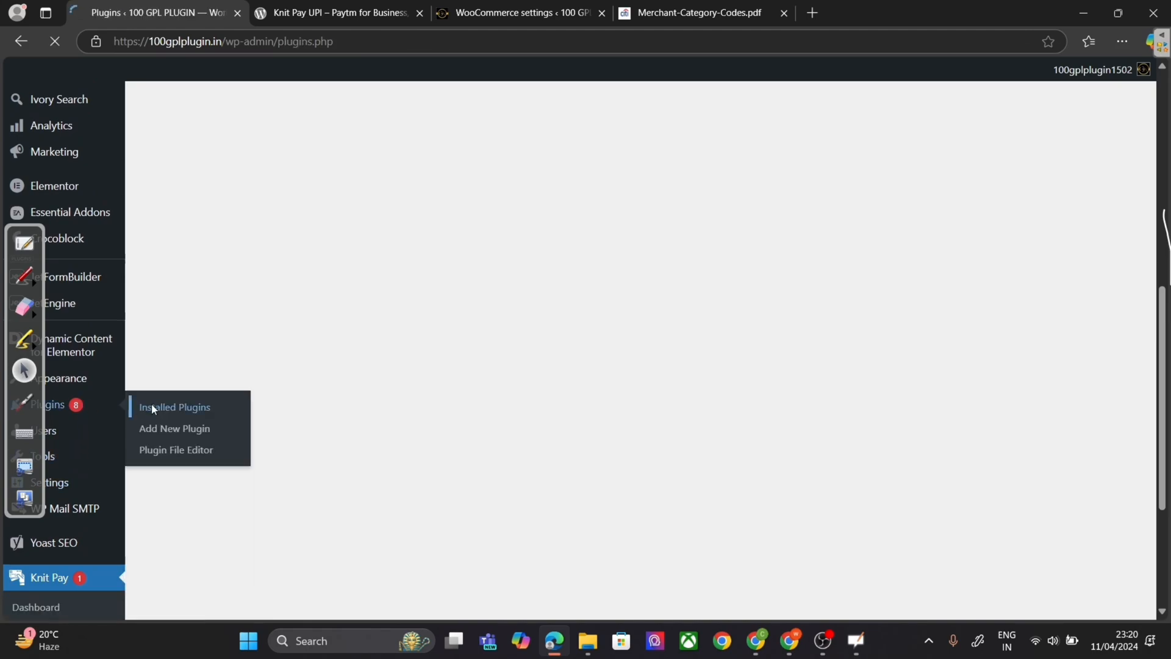
pyautogui.scroll(-8, 404, 360)
pyautogui.scroll(-15, 424, 363)
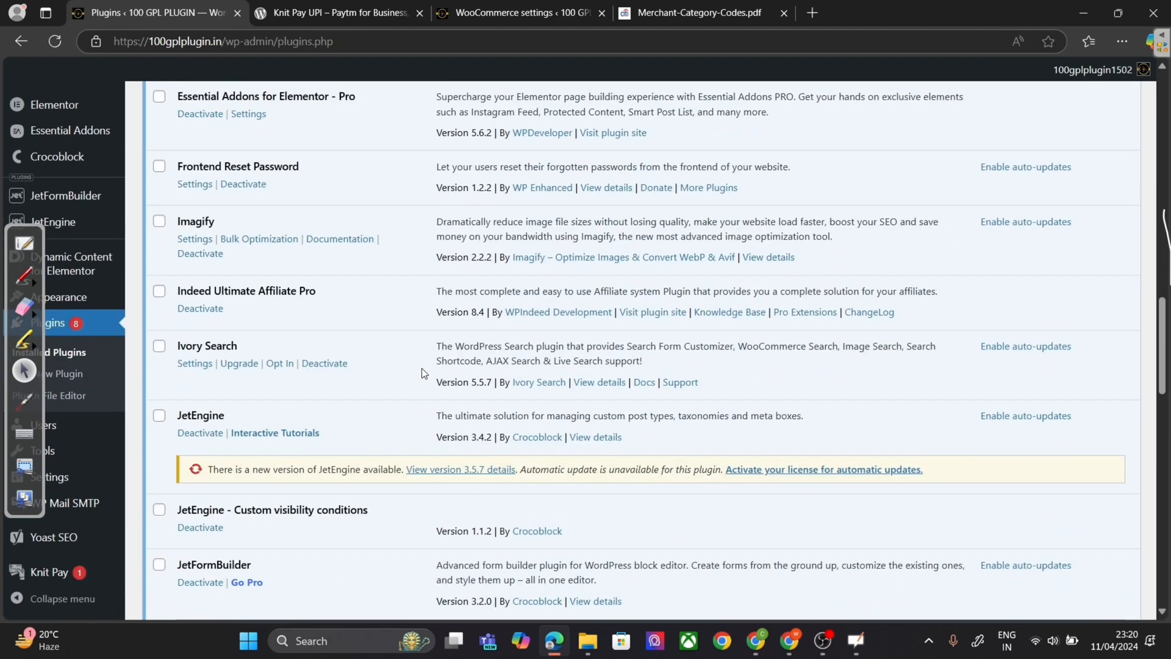
pyautogui.scroll(-2, 422, 367)
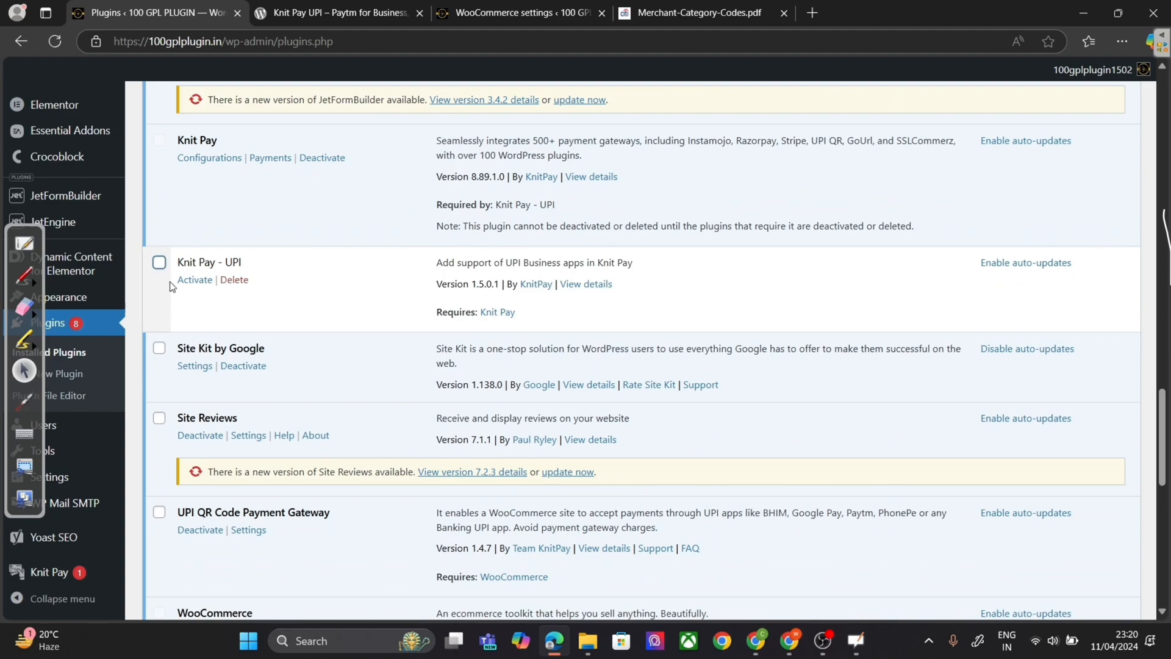
pyautogui.click(194, 280)
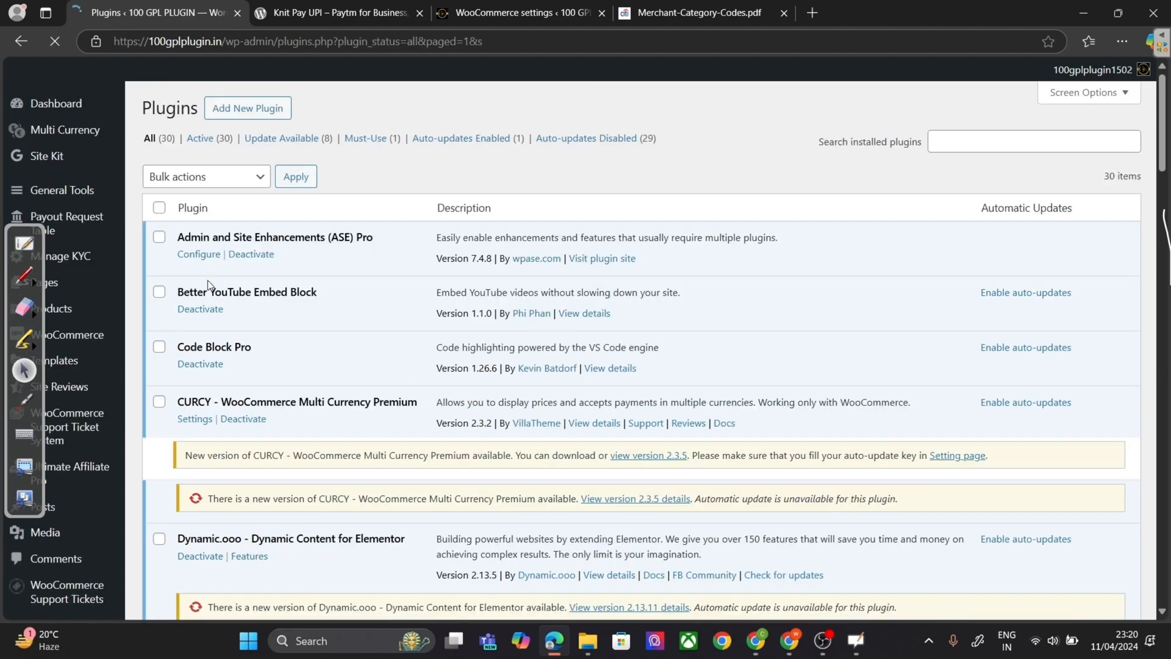
pyautogui.scroll(-10, 356, 340)
pyautogui.scroll(-15, 355, 340)
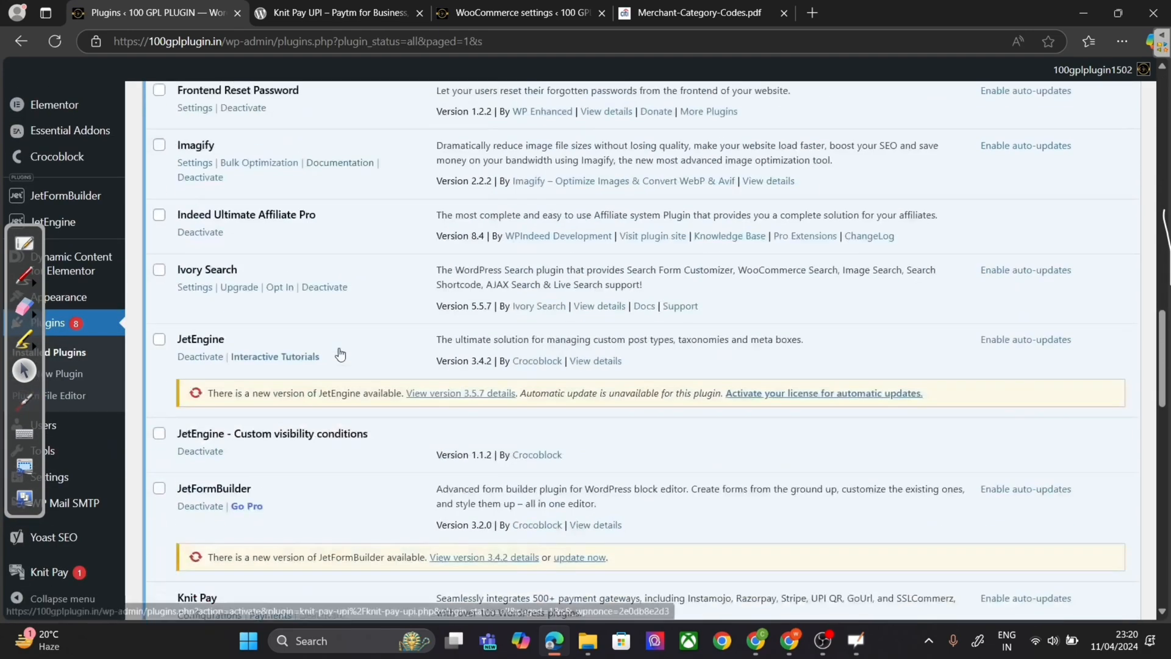
pyautogui.scroll(-1, 338, 353)
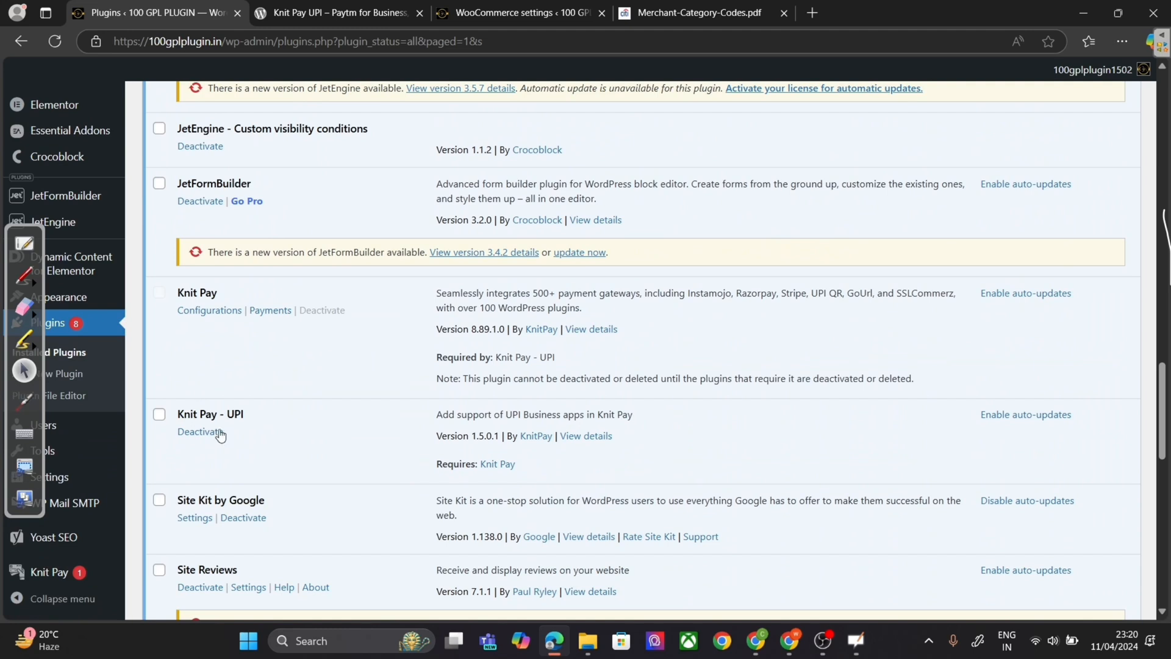
# Step: Add a new gateway configuration with BharatPe for Business as its payment provider
pyautogui.click(211, 311)
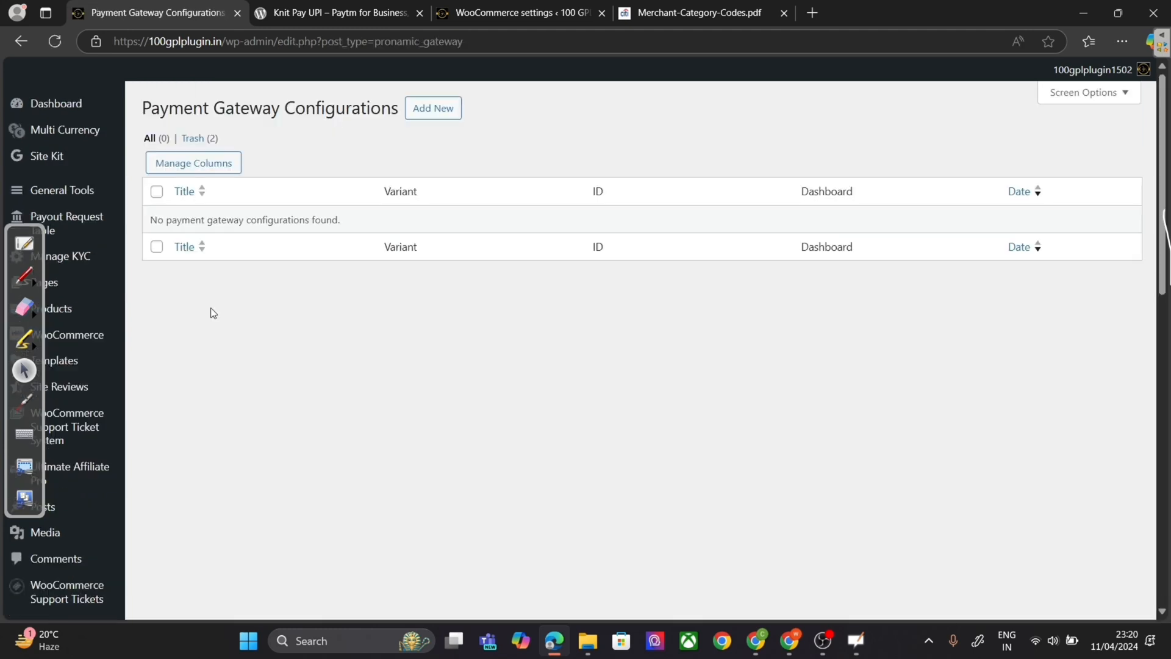
pyautogui.click(442, 114)
pyautogui.click(452, 234)
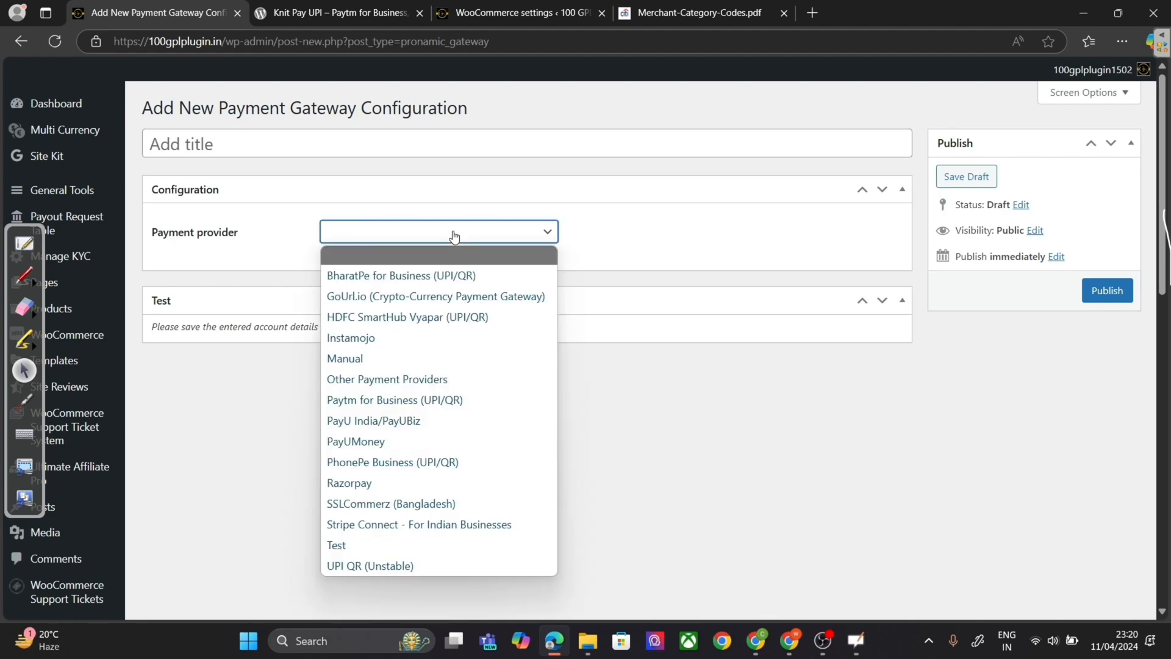
pyautogui.click(432, 276)
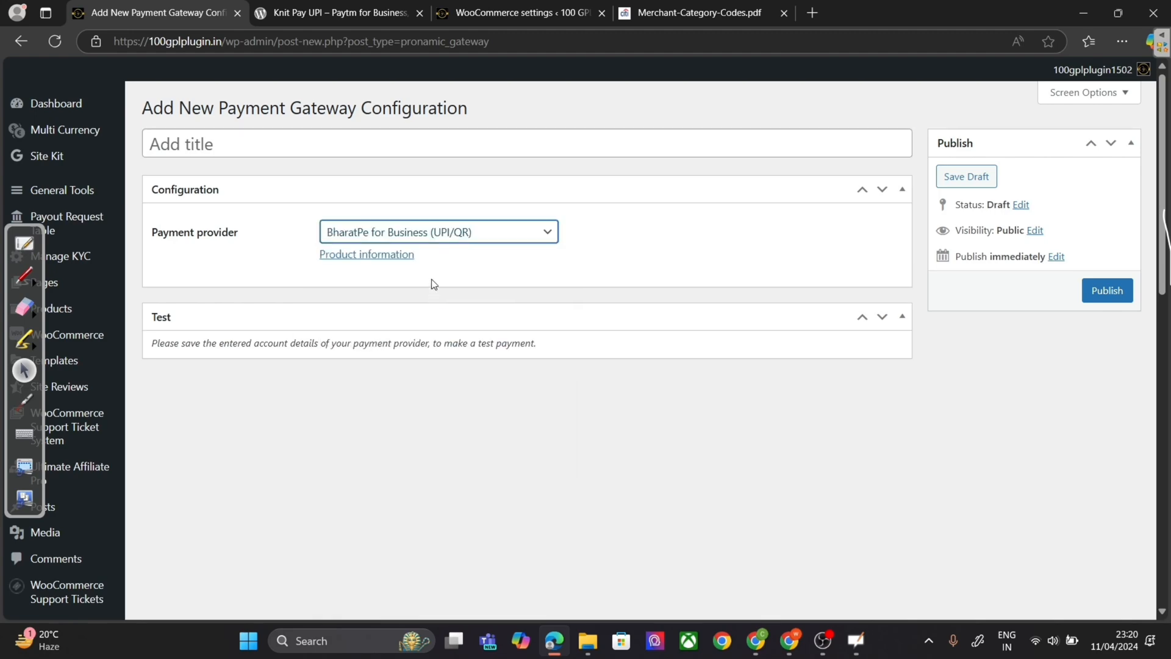
pyautogui.scroll(-2, 494, 282)
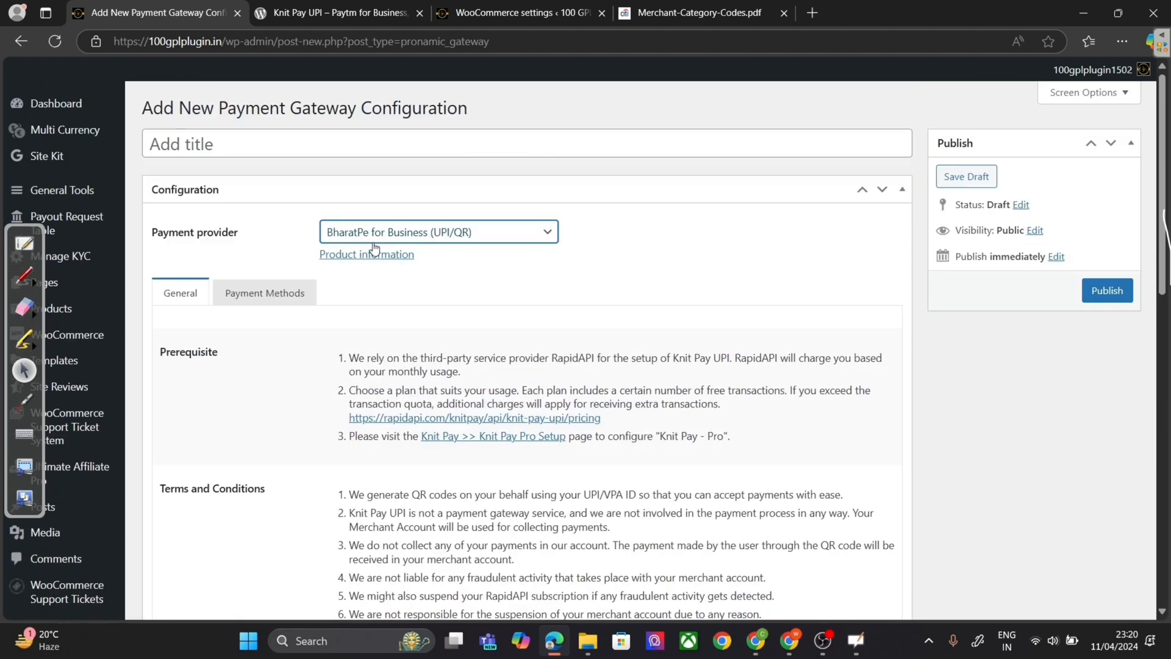
pyautogui.scroll(2, 354, 334)
# Step: Change the payment provider to Paytm for Business (UPI/QR) and review its fields
pyautogui.click(402, 234)
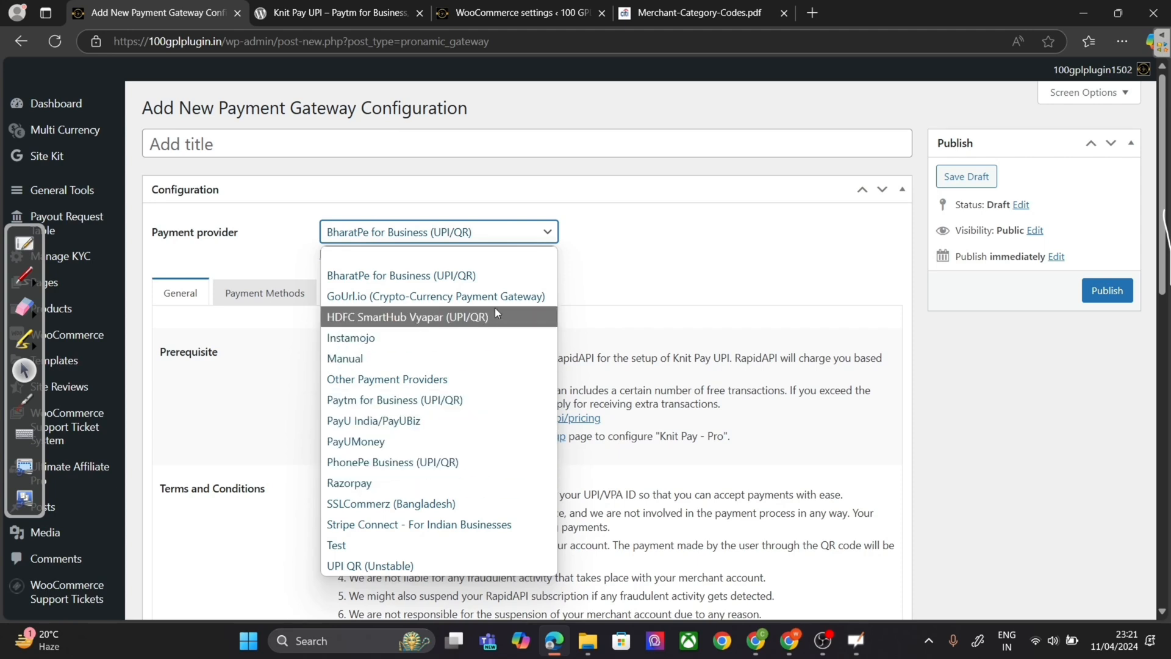
pyautogui.click(496, 275)
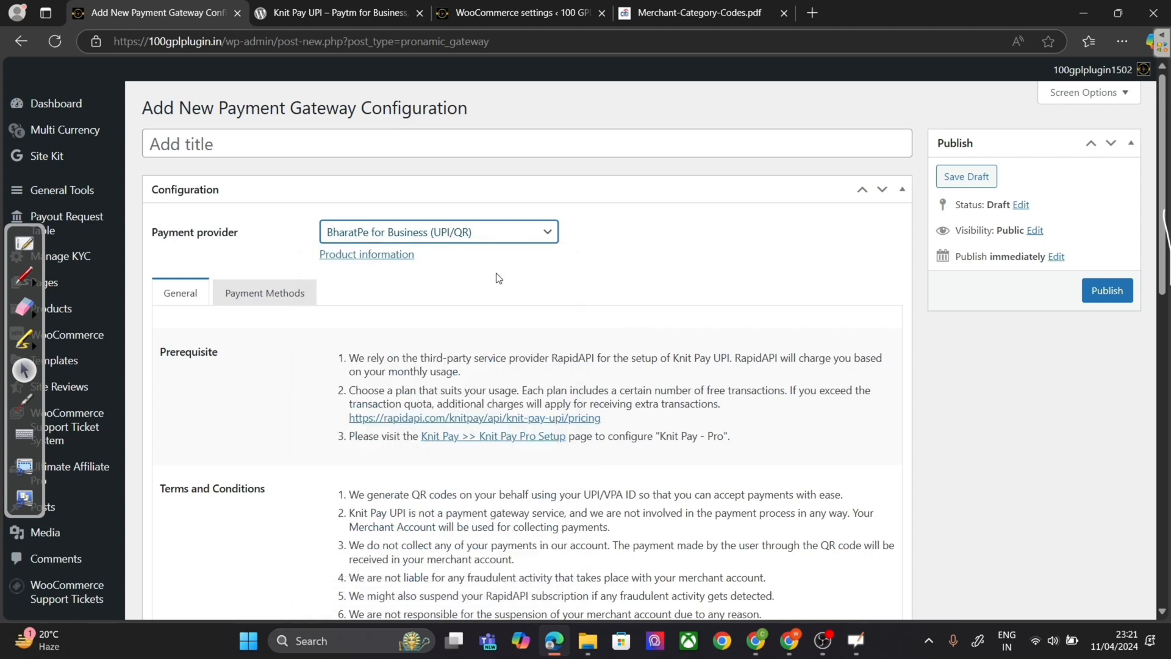
pyautogui.click(460, 236)
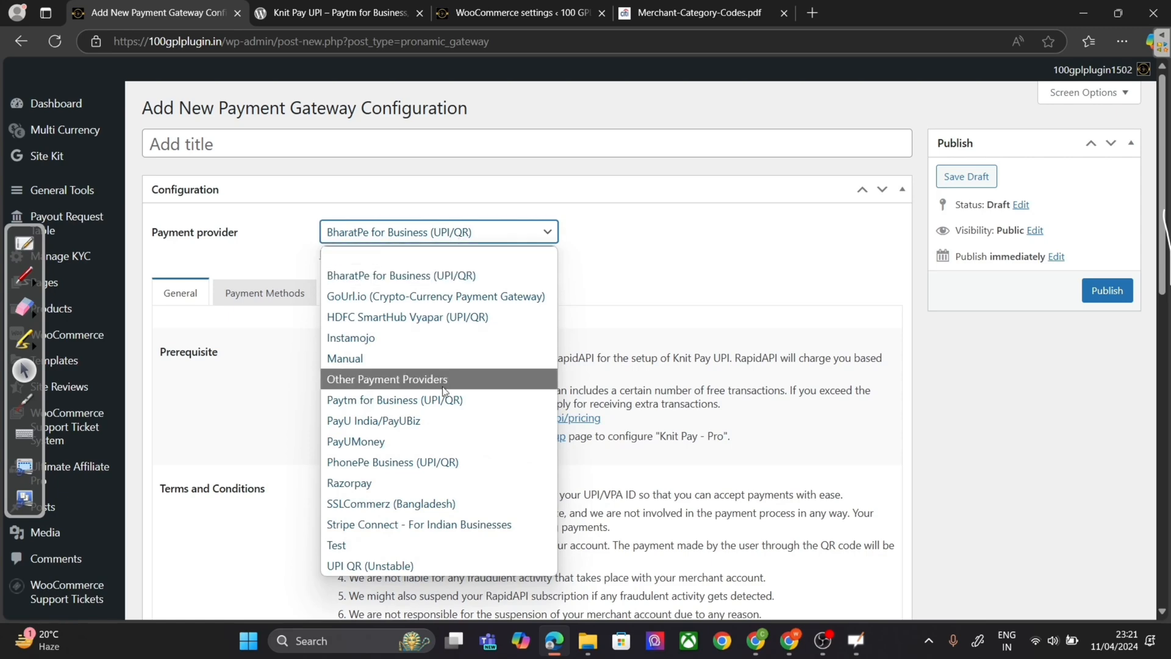
pyautogui.click(423, 400)
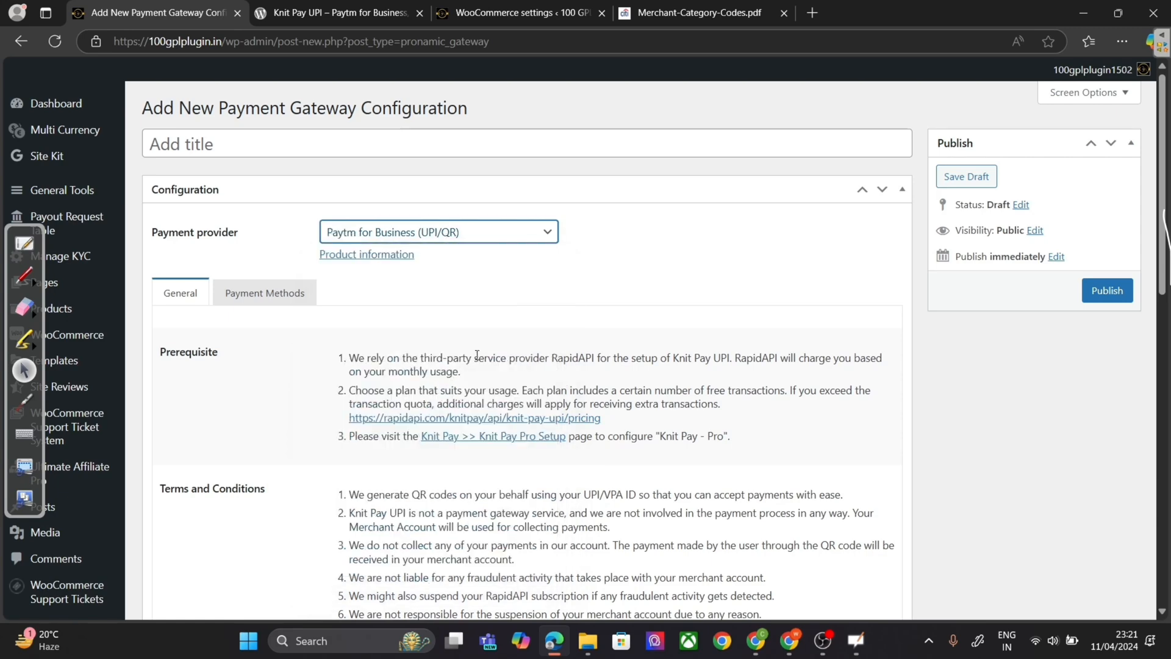
pyautogui.scroll(-5, 477, 355)
pyautogui.scroll(-6, 487, 366)
pyautogui.scroll(6, 487, 366)
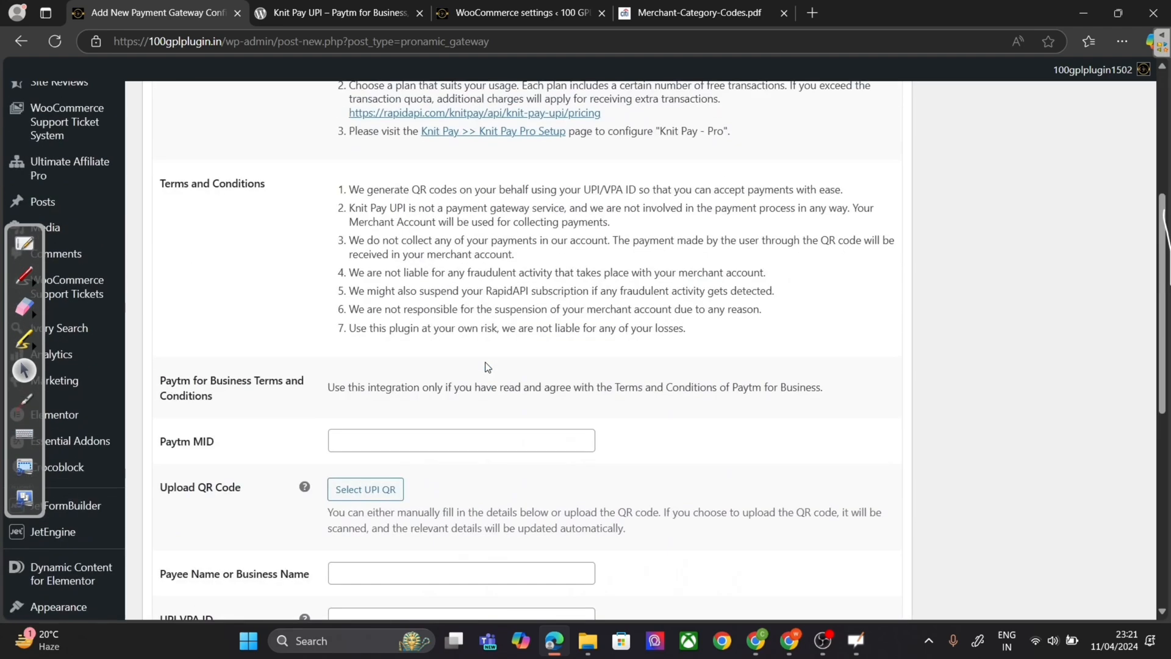
pyautogui.scroll(-4, 487, 366)
pyautogui.scroll(10, 414, 391)
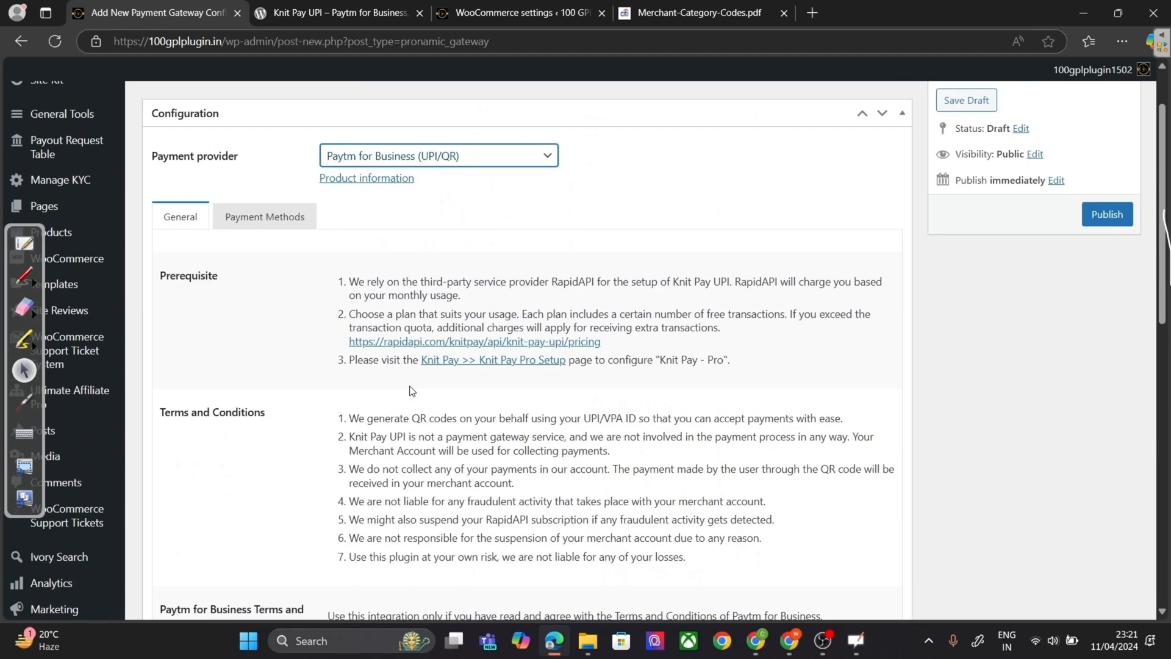
pyautogui.click(471, 236)
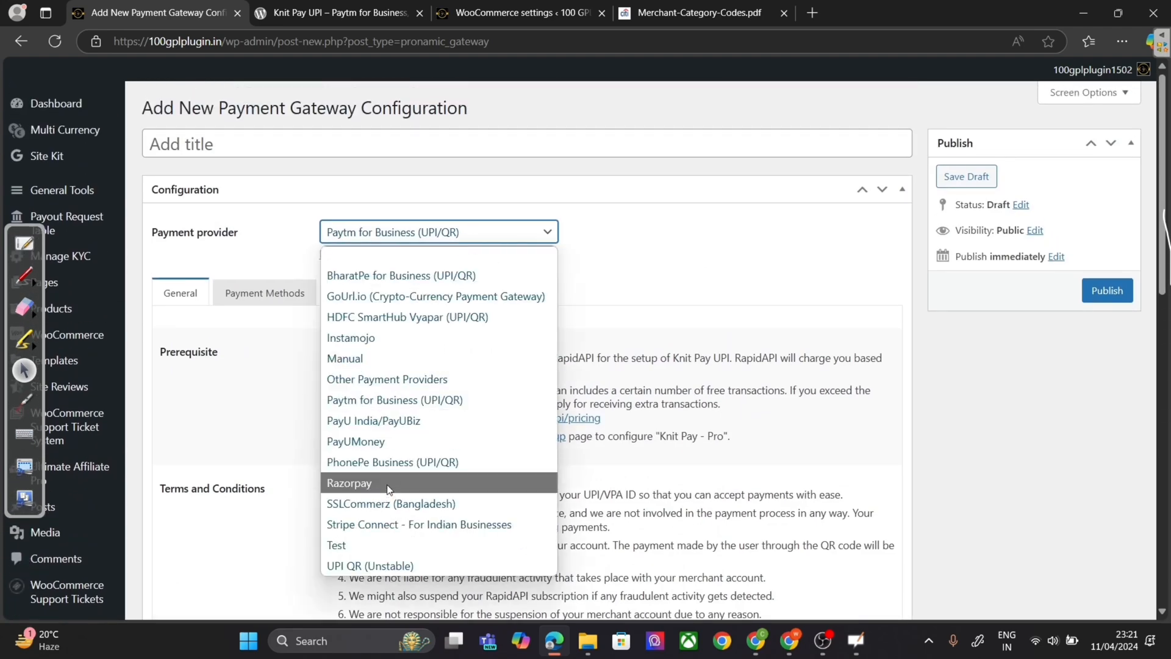
# Step: Choose PhonePe Business (UPI/QR) and review its supervisor account steps and OTP fields
pyautogui.click(394, 467)
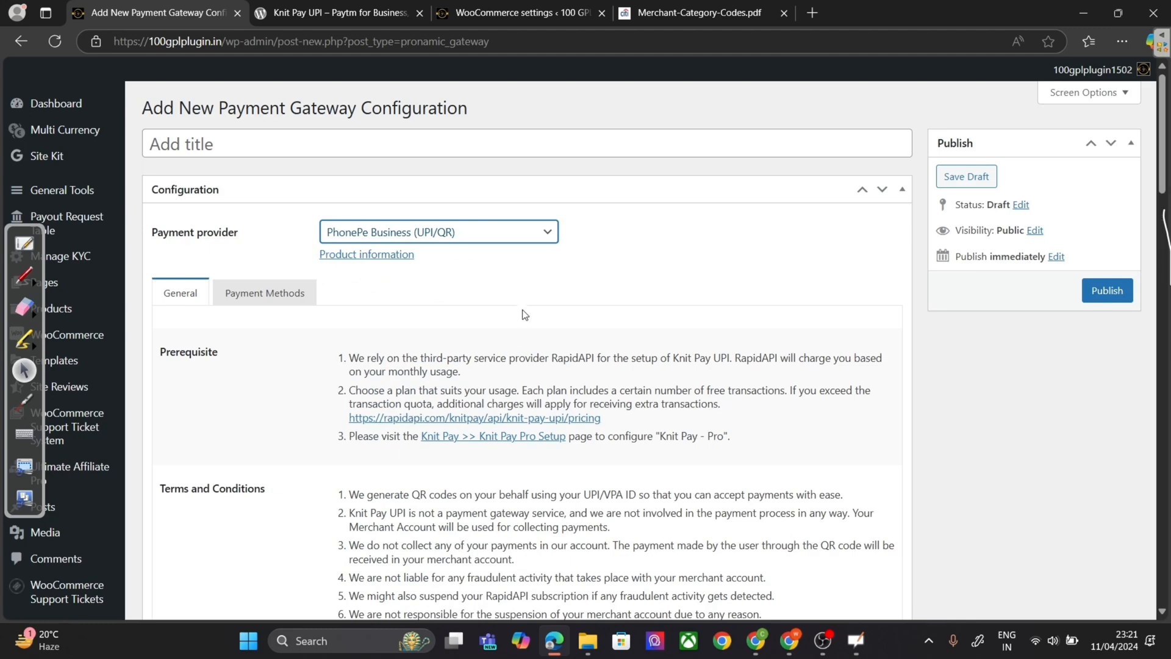
pyautogui.scroll(-10, 530, 309)
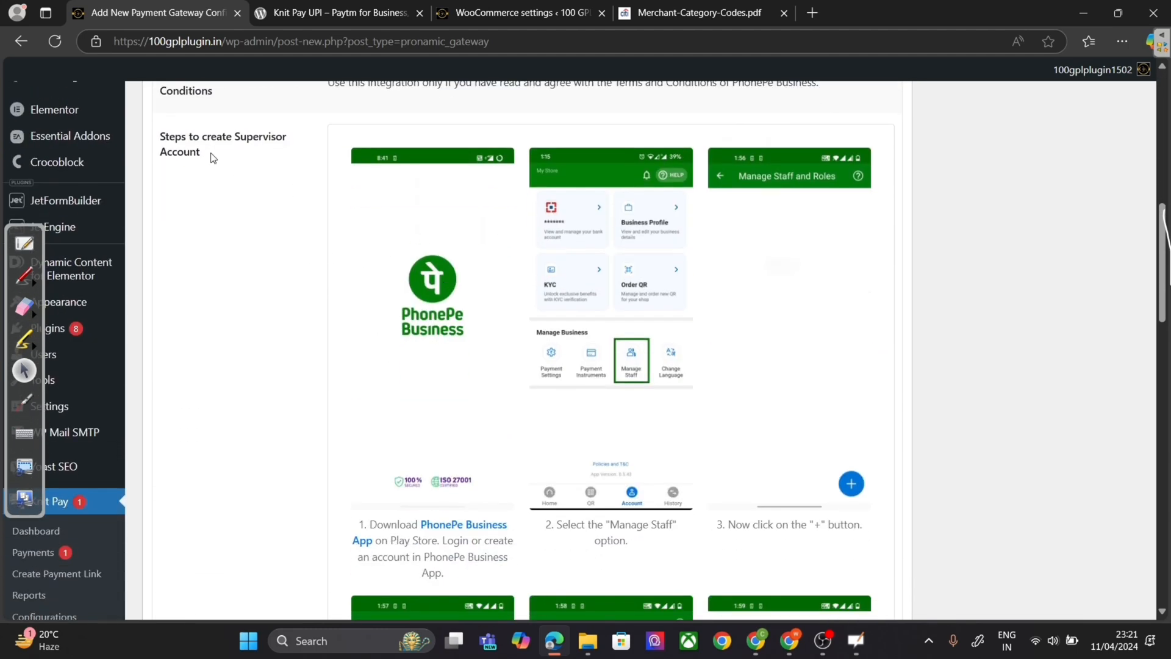
pyautogui.scroll(-5, 372, 201)
pyautogui.scroll(8, 159, 290)
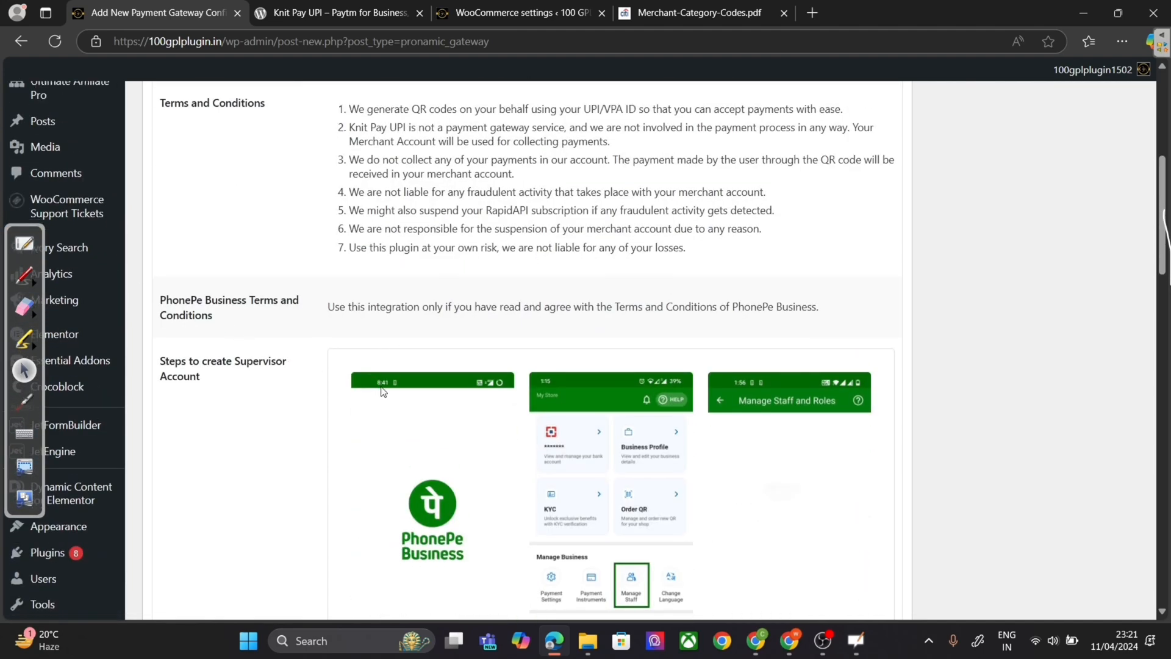
pyautogui.scroll(-3, 455, 388)
pyautogui.scroll(-6, 598, 395)
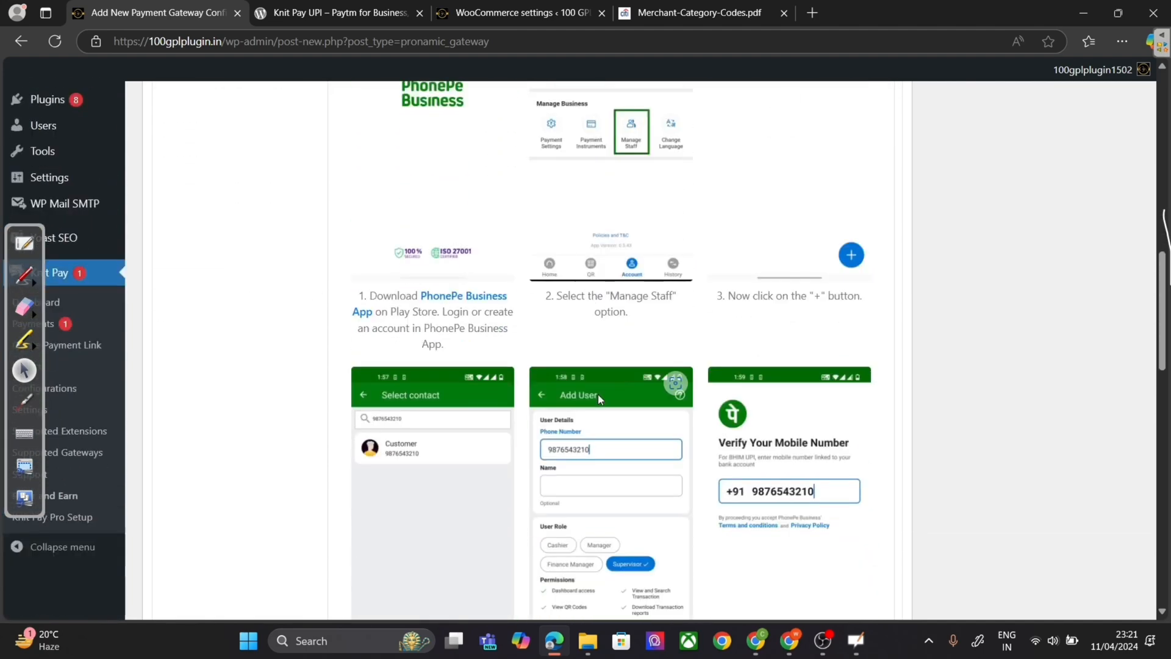
pyautogui.scroll(-10, 601, 404)
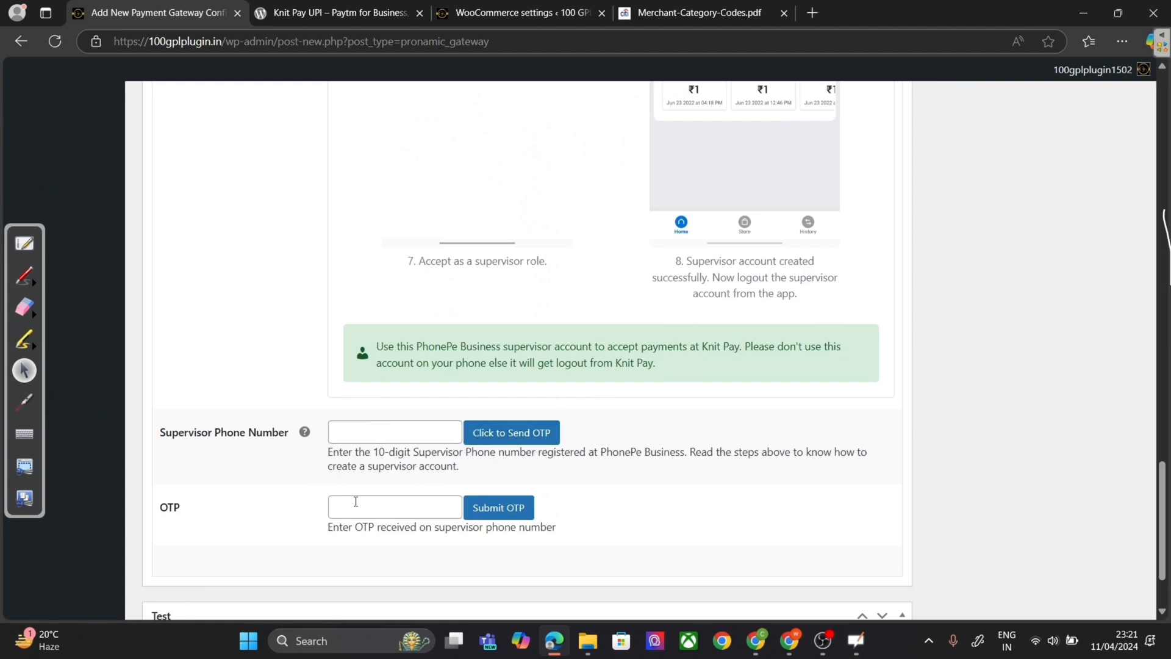
pyautogui.scroll(10, 617, 487)
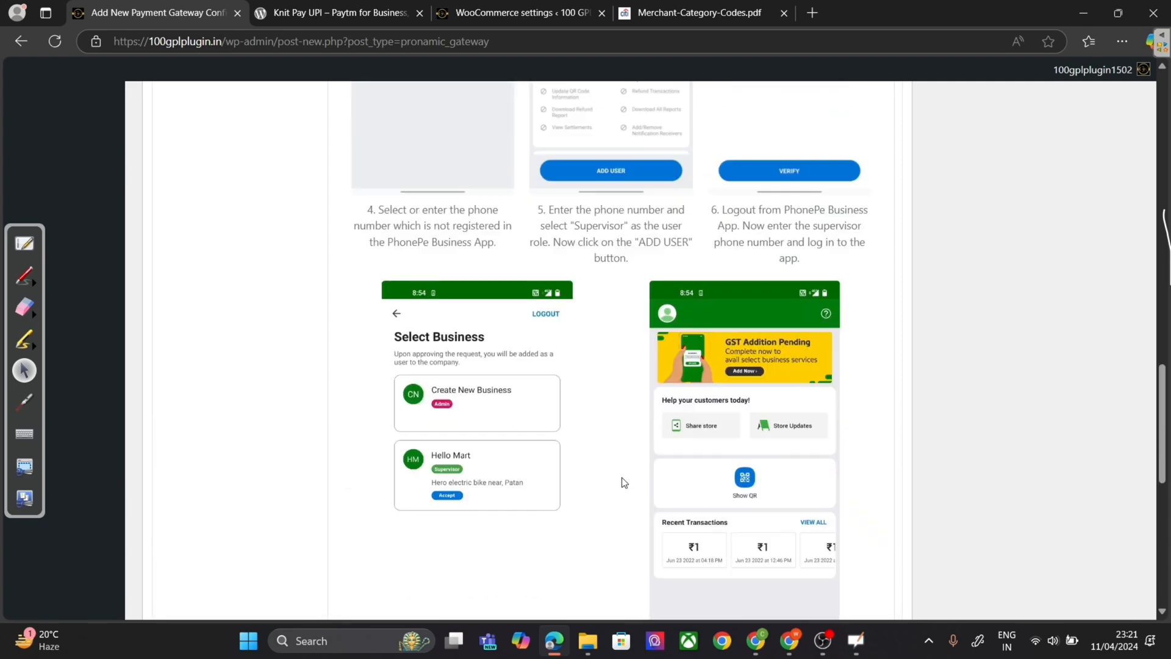
pyautogui.scroll(10, 617, 459)
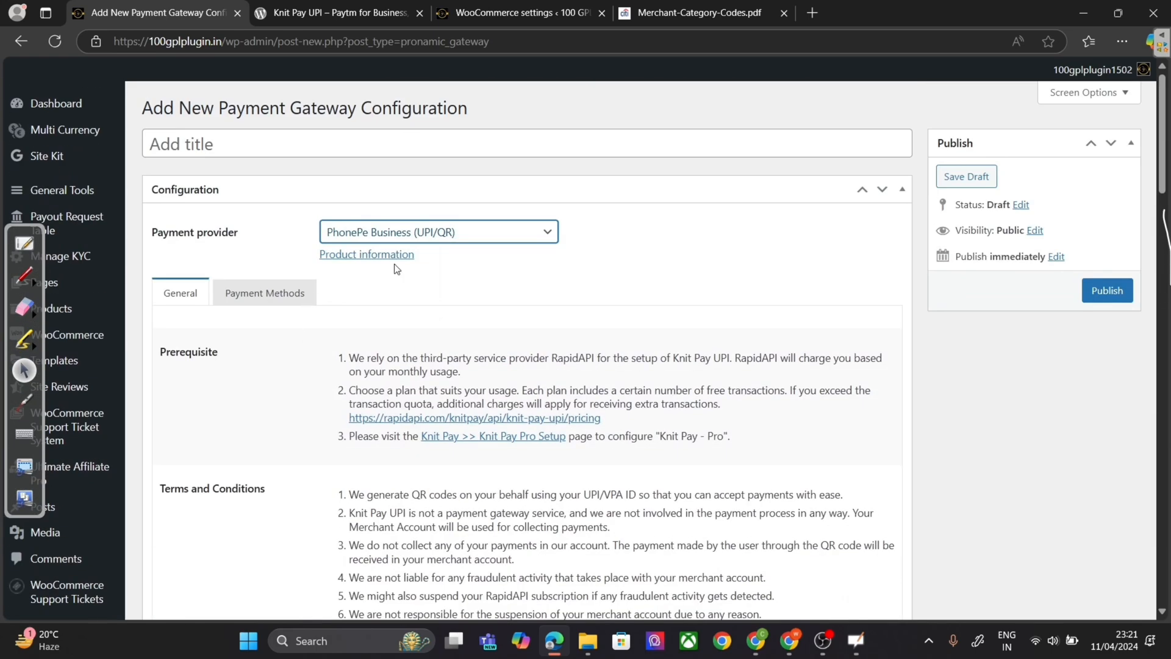
# Step: Enter the title 'Bharatpe' for the new gateway configuration and review the form
pyautogui.click(310, 144)
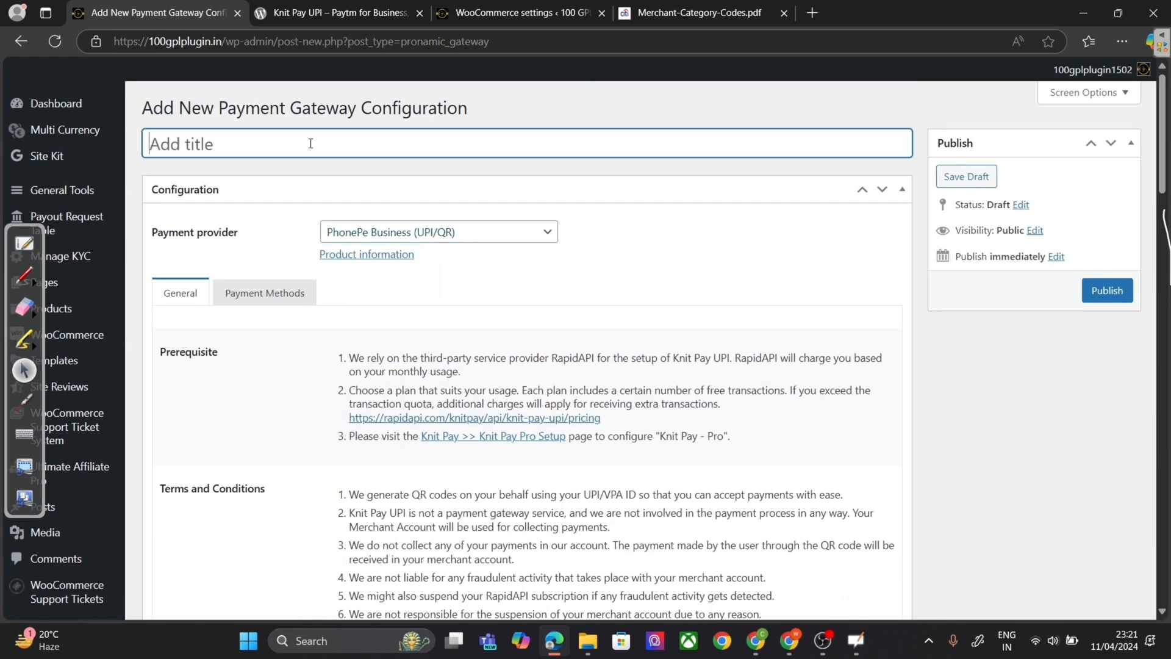
pyautogui.write('Bha')
pyautogui.write('rat')
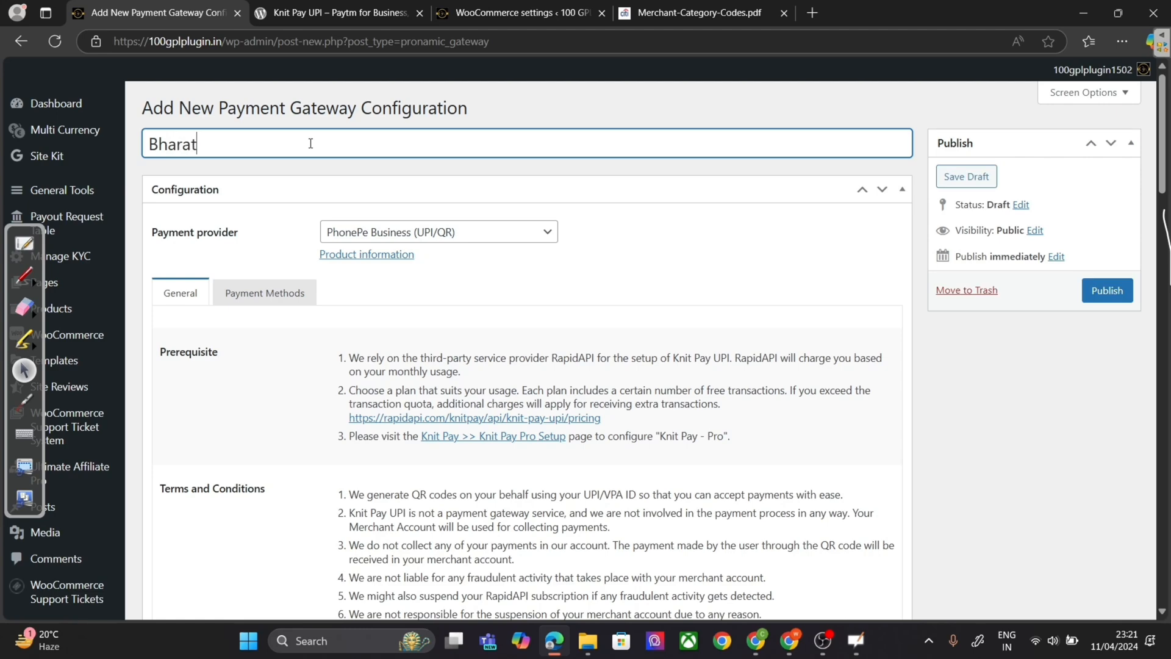
pyautogui.write('pe')
pyautogui.scroll(-3, 541, 340)
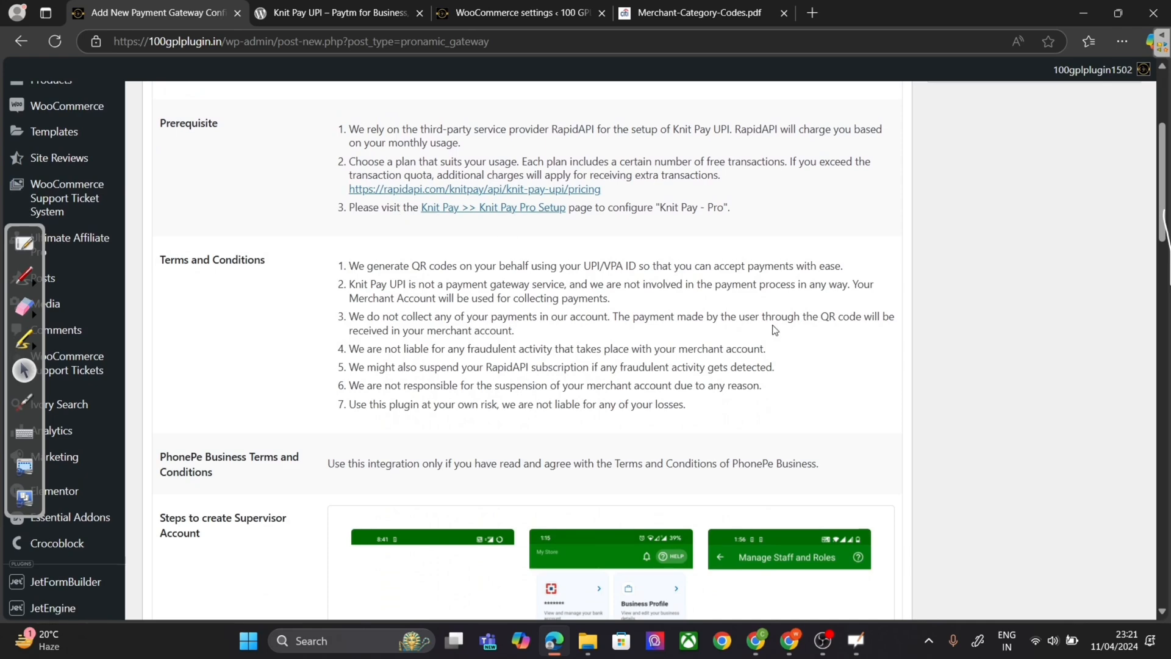
pyautogui.scroll(3, 461, 221)
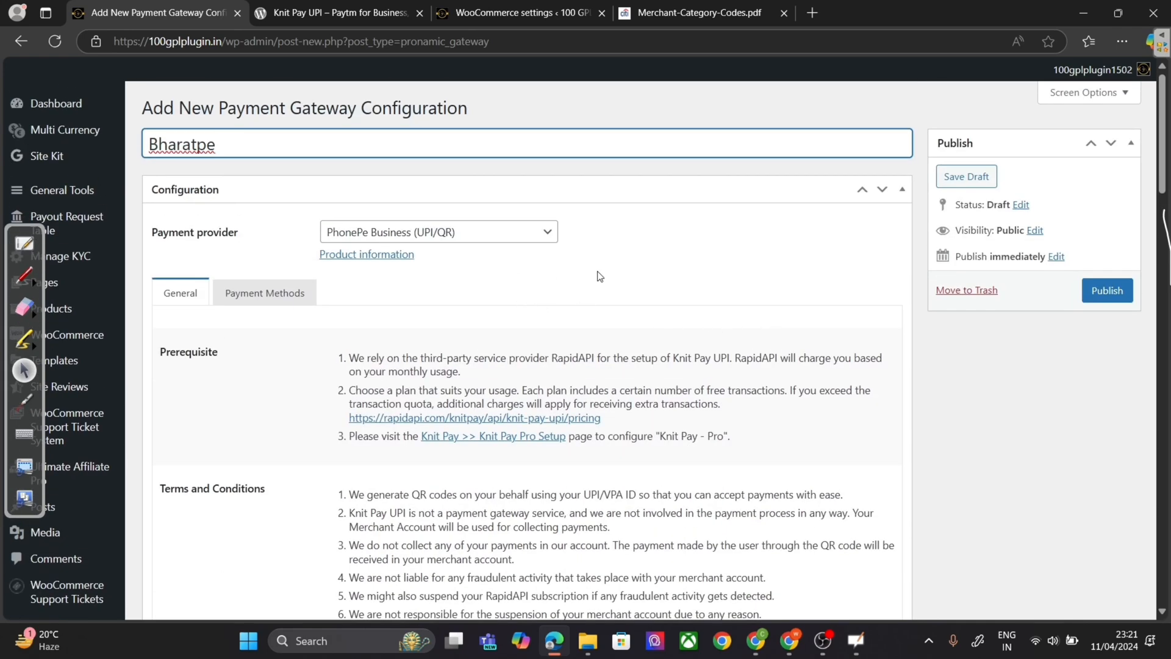
pyautogui.scroll(-3, 657, 275)
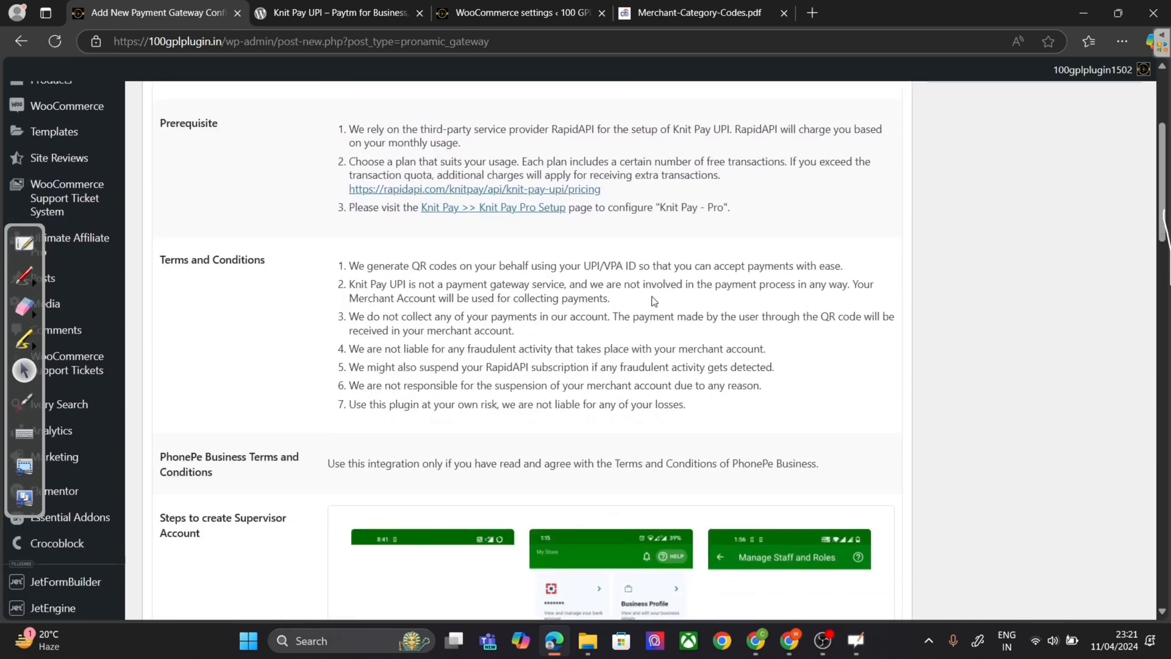
pyautogui.scroll(-5, 654, 301)
pyautogui.scroll(-2, 647, 309)
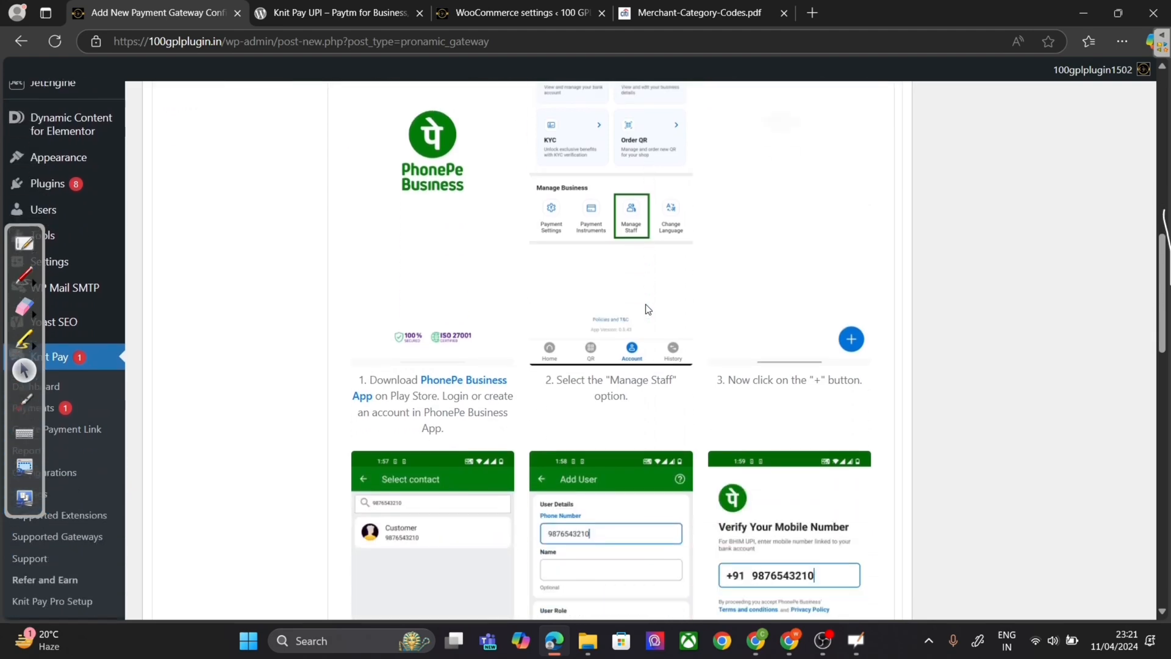
pyautogui.scroll(6, 645, 309)
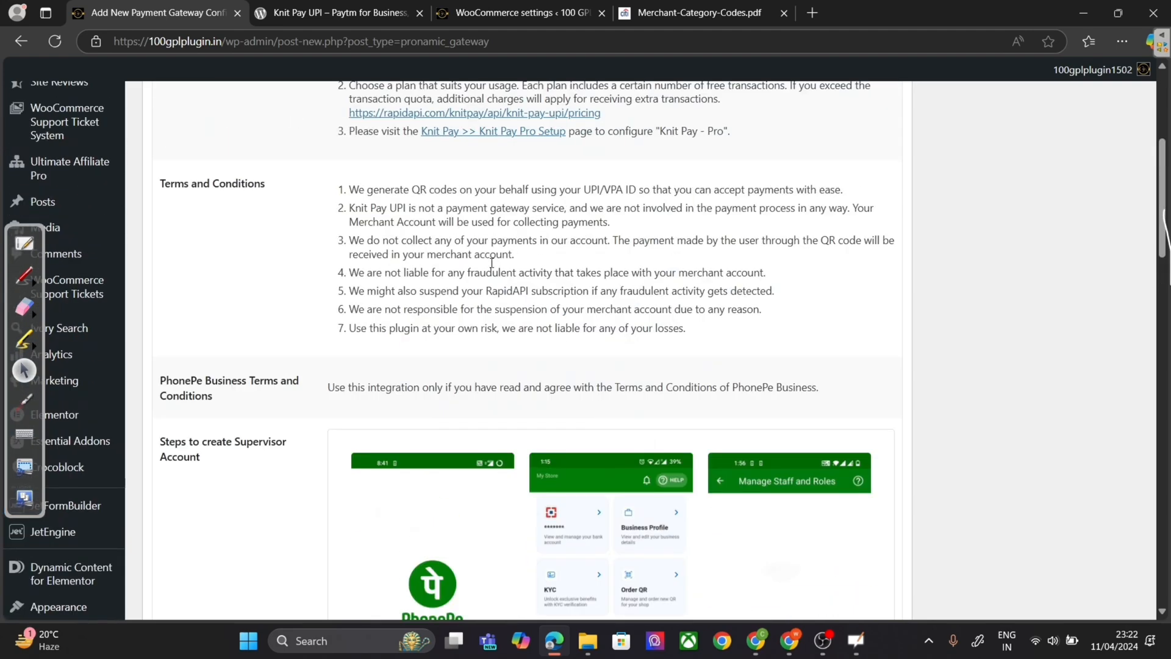
pyautogui.scroll(4, 491, 262)
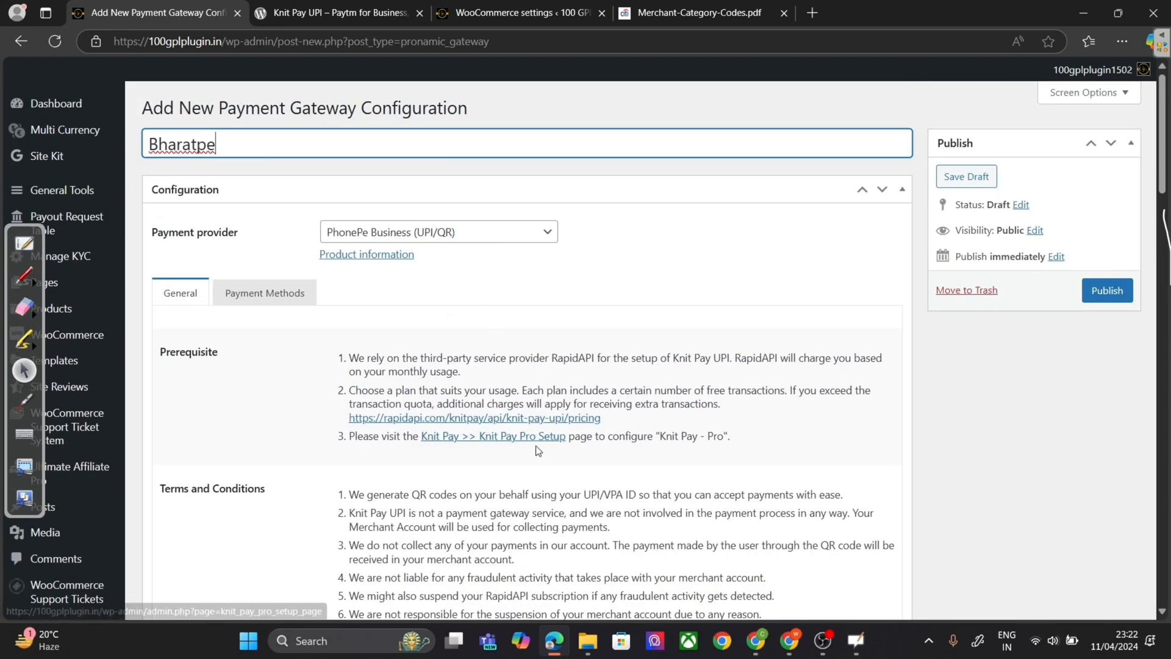
# Step: Check the UPI Gateway notes on the whiteboard, then return to the configuration page
pyautogui.click(855, 639)
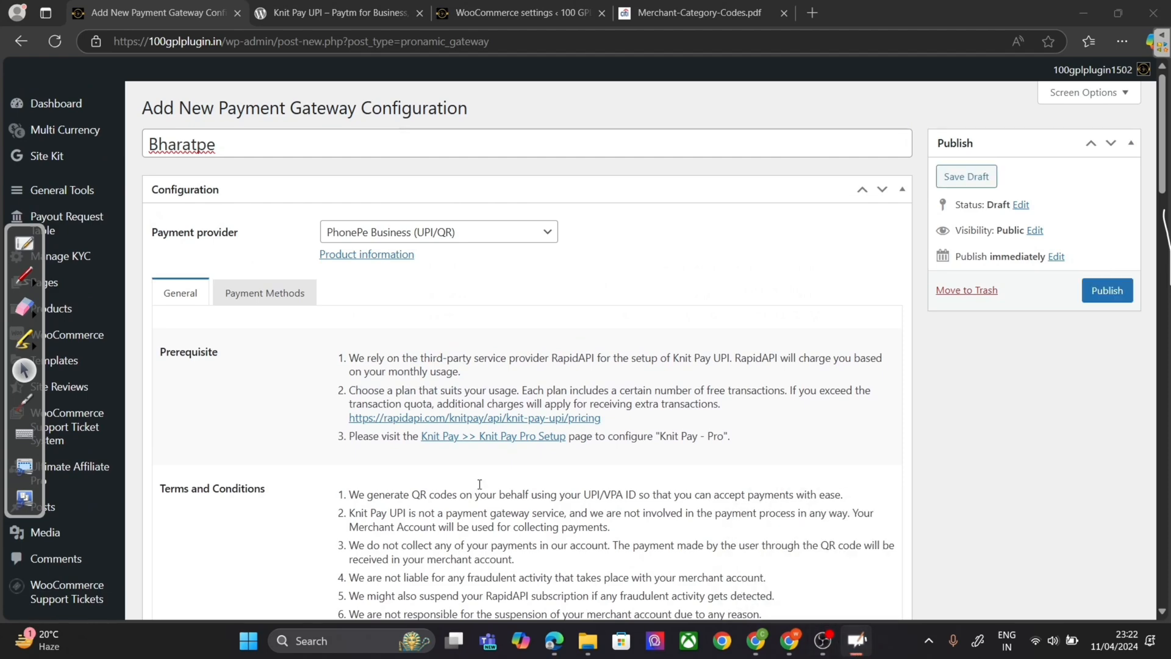
pyautogui.click(24, 244)
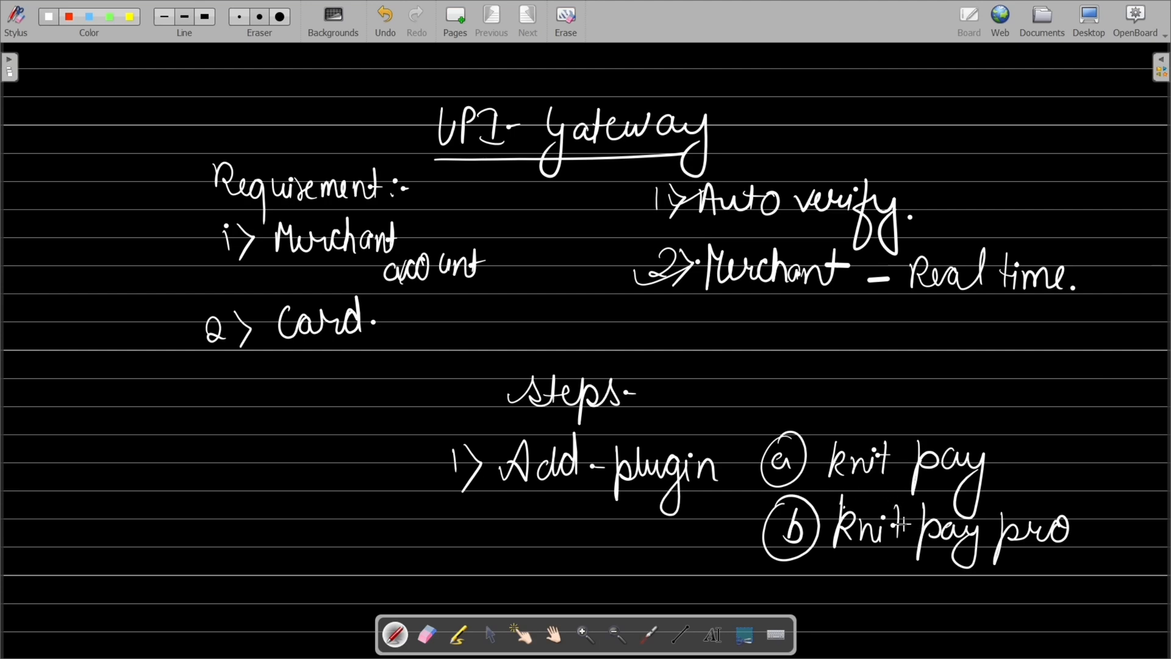
pyautogui.click(1089, 24)
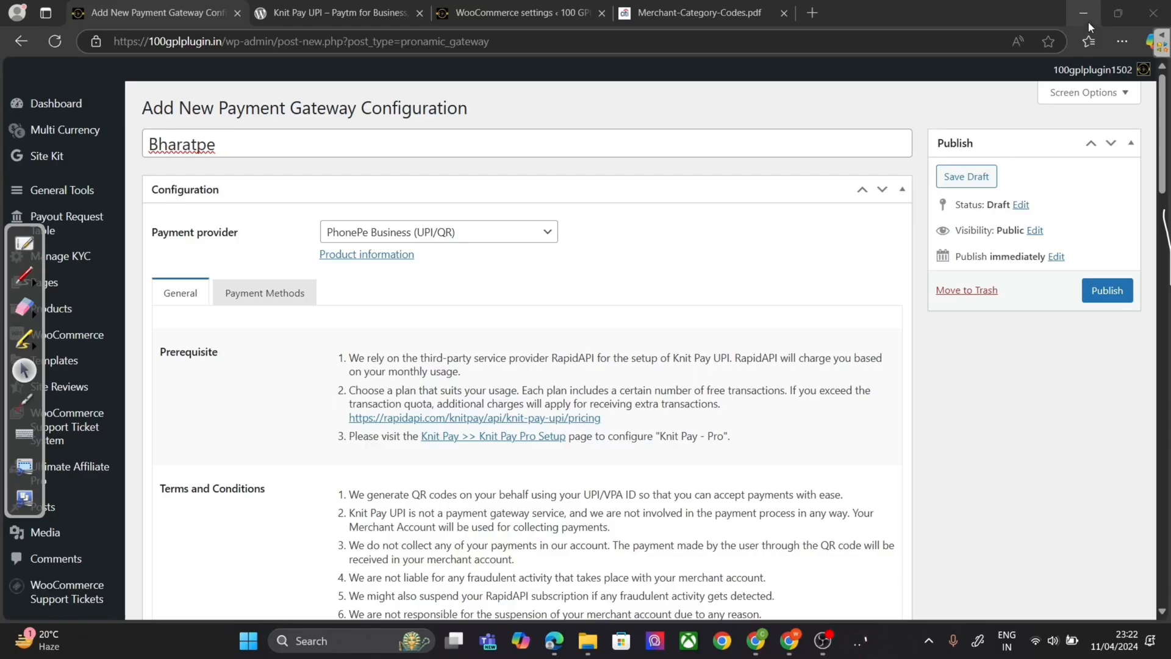
pyautogui.scroll(-2, 622, 399)
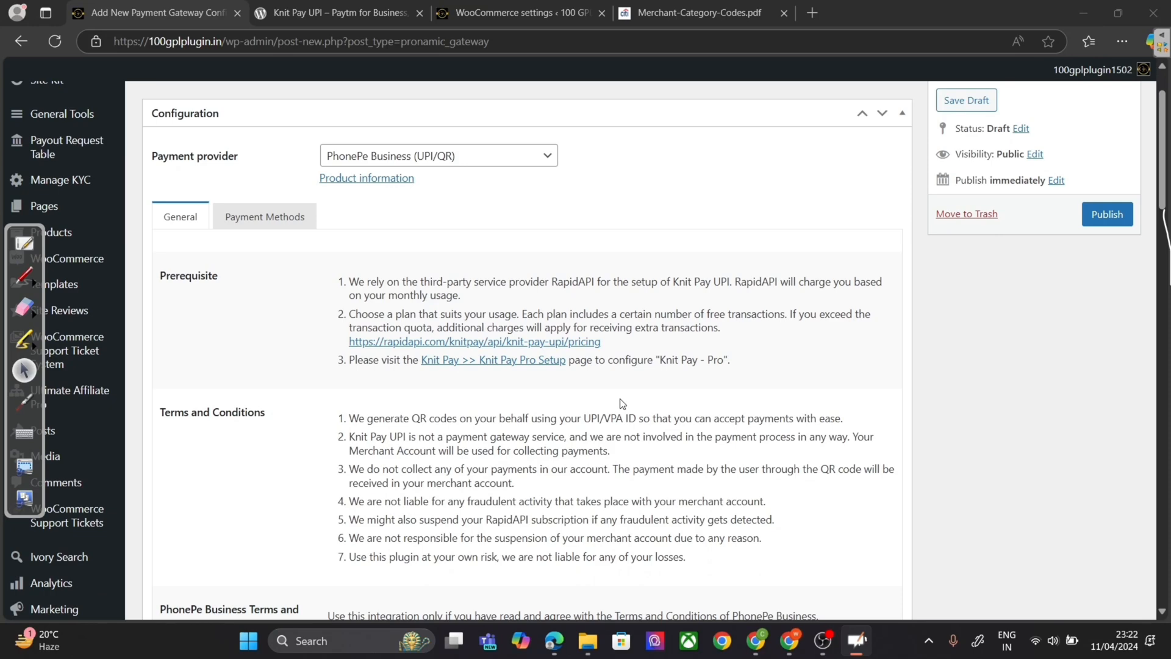
# Step: Open Knit Pay Pro Setup via the Prerequisite link and review the RapidAPI plans and Rapid API Key field
pyautogui.click(524, 361)
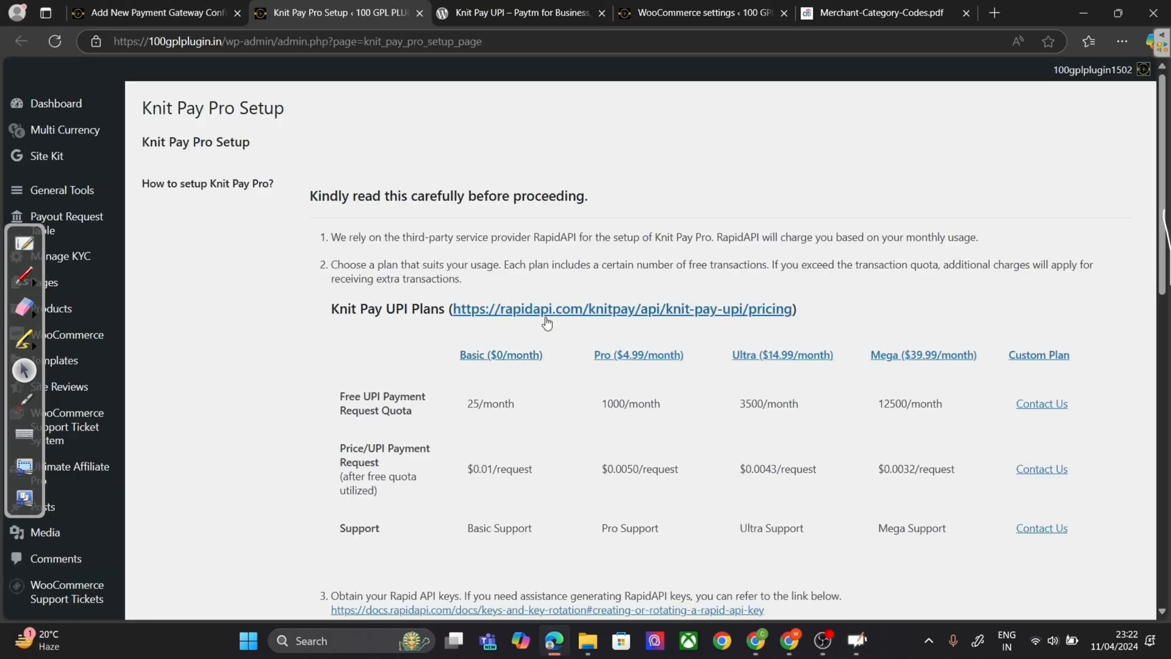
pyautogui.scroll(-6, 558, 336)
pyautogui.scroll(5, 560, 338)
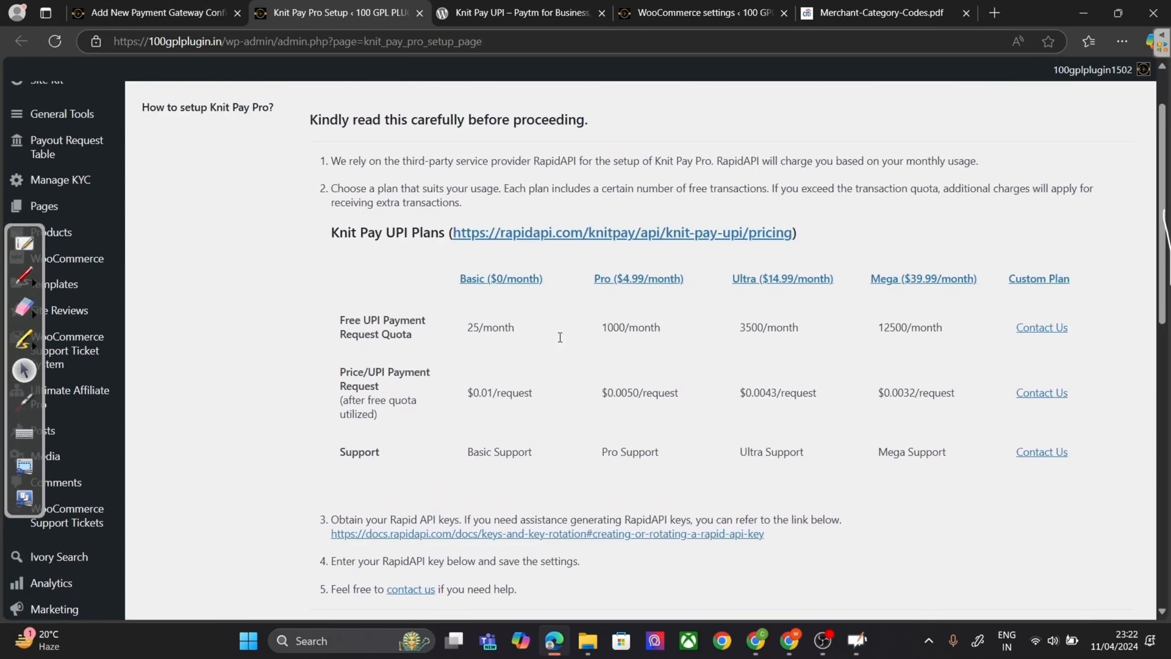
pyautogui.scroll(1, 559, 336)
pyautogui.scroll(-8, 559, 337)
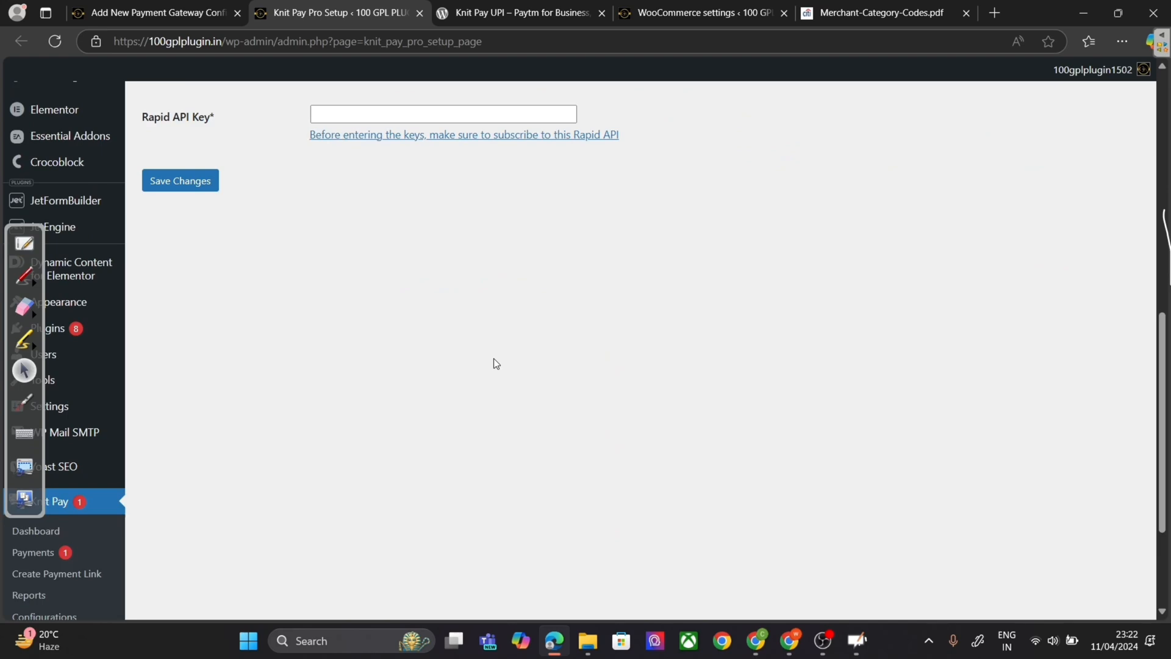
pyautogui.scroll(-1, 494, 359)
pyautogui.scroll(7, 494, 360)
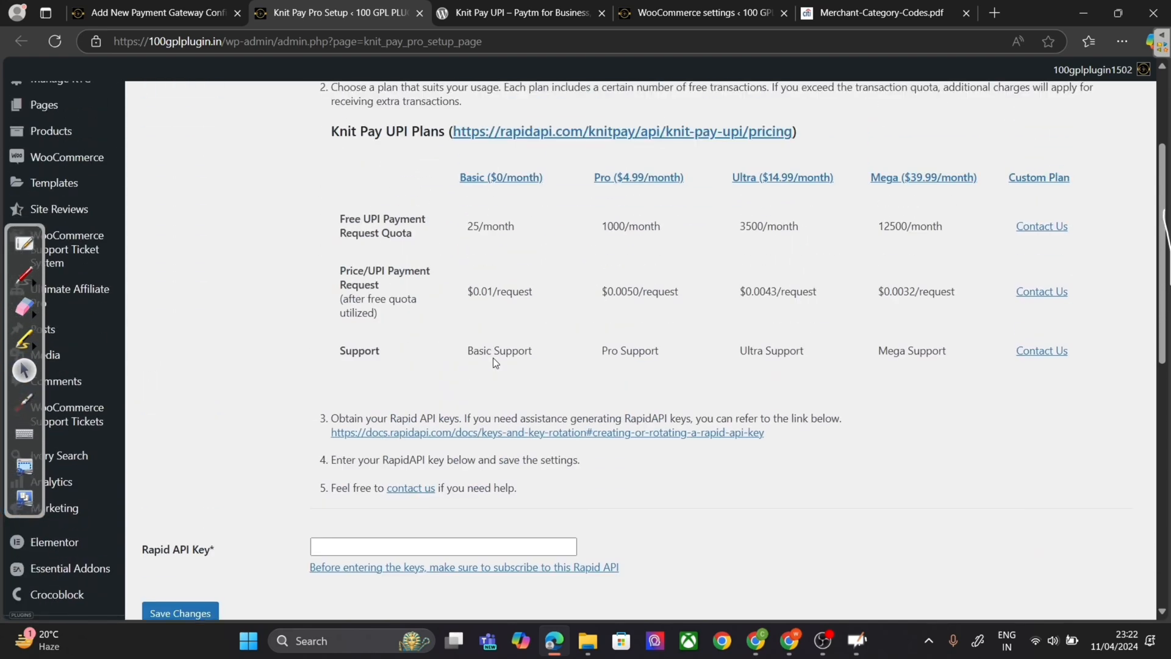
pyautogui.scroll(3, 494, 361)
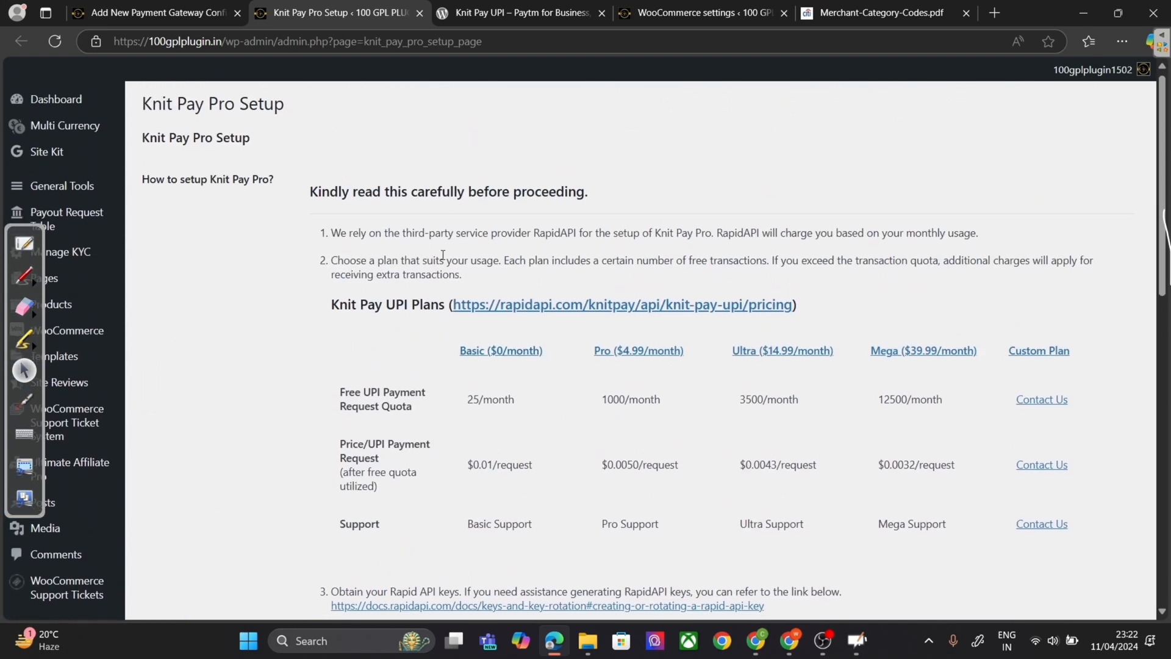
pyautogui.scroll(-4, 441, 254)
pyautogui.scroll(1, 442, 254)
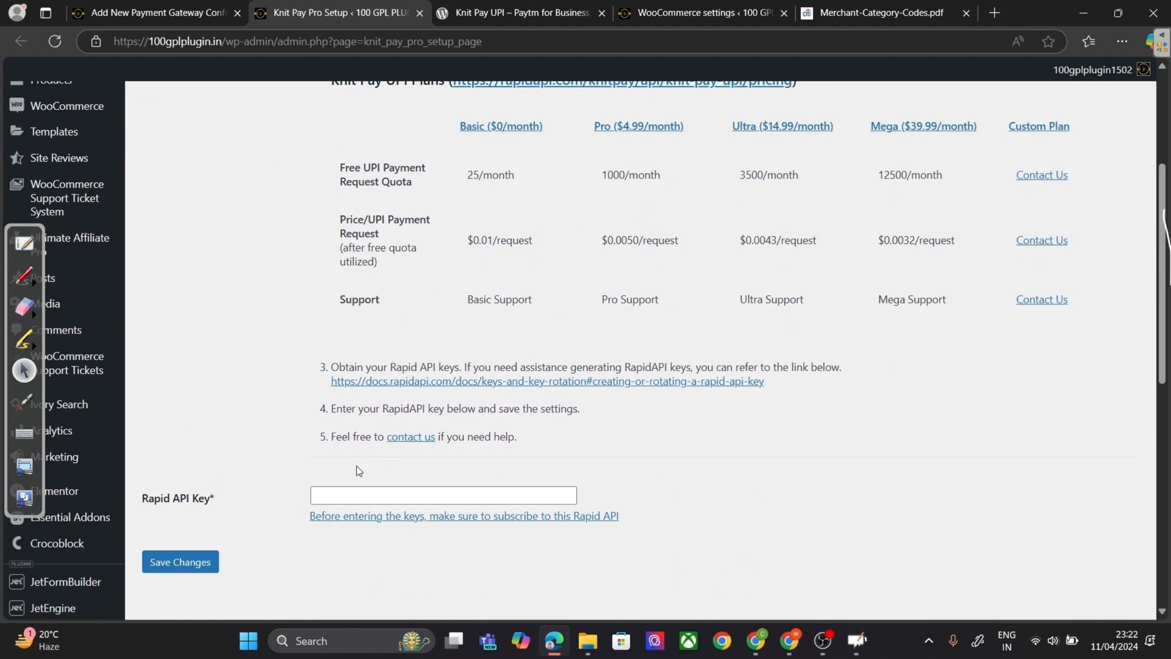
pyautogui.scroll(-8, 358, 470)
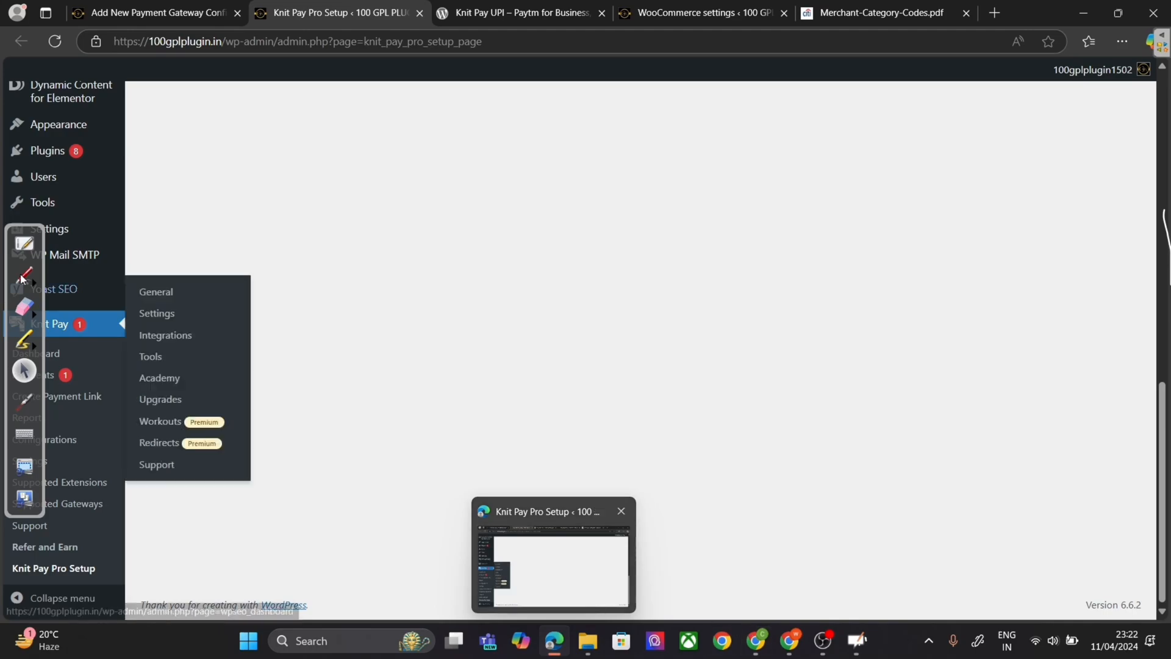
# Step: On the whiteboard, erase 'ro' of 'pro' and write 'UPI' so step (b) reads knit pay UPI
pyautogui.click(28, 244)
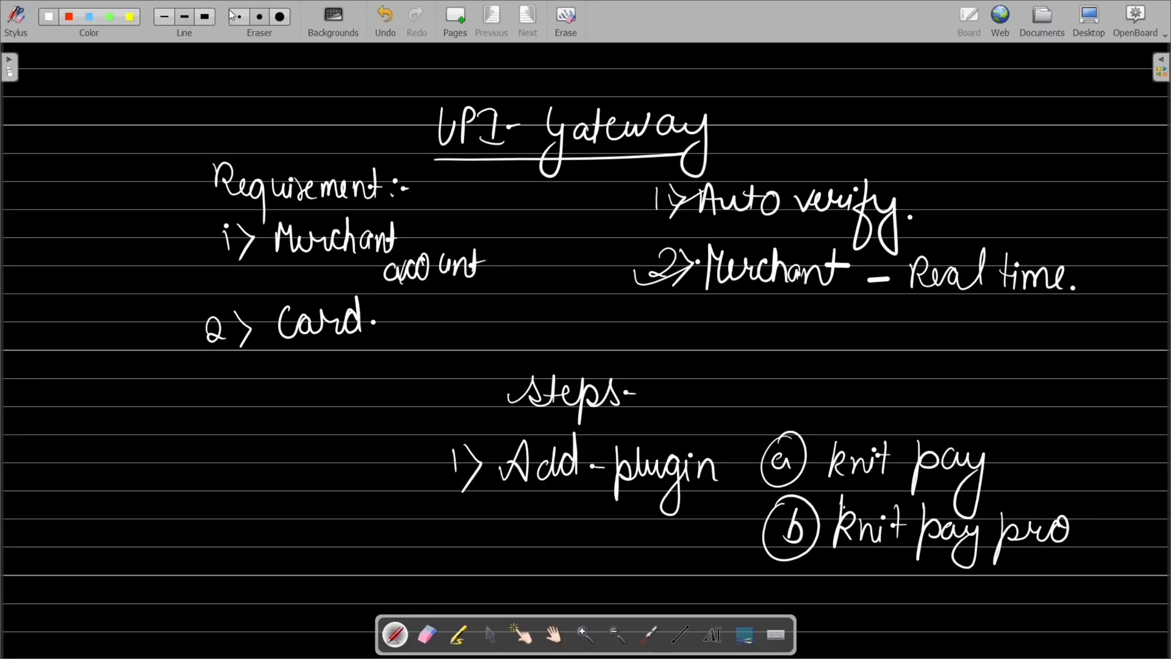
pyautogui.click(254, 20)
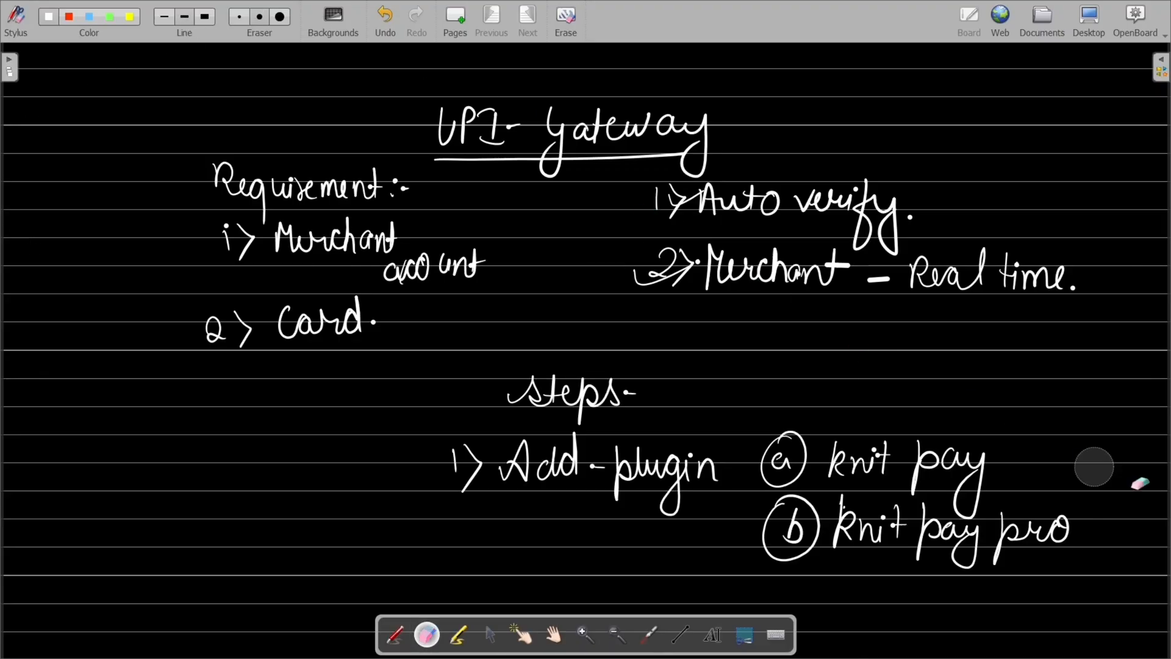
pyautogui.moveTo(1146, 518)
pyautogui.mouseDown()
pyautogui.moveTo(1071, 526)
pyautogui.moveTo(1041, 553)
pyautogui.moveTo(1014, 523)
pyautogui.moveTo(1022, 559)
pyautogui.moveTo(1010, 574)
pyautogui.mouseUp()
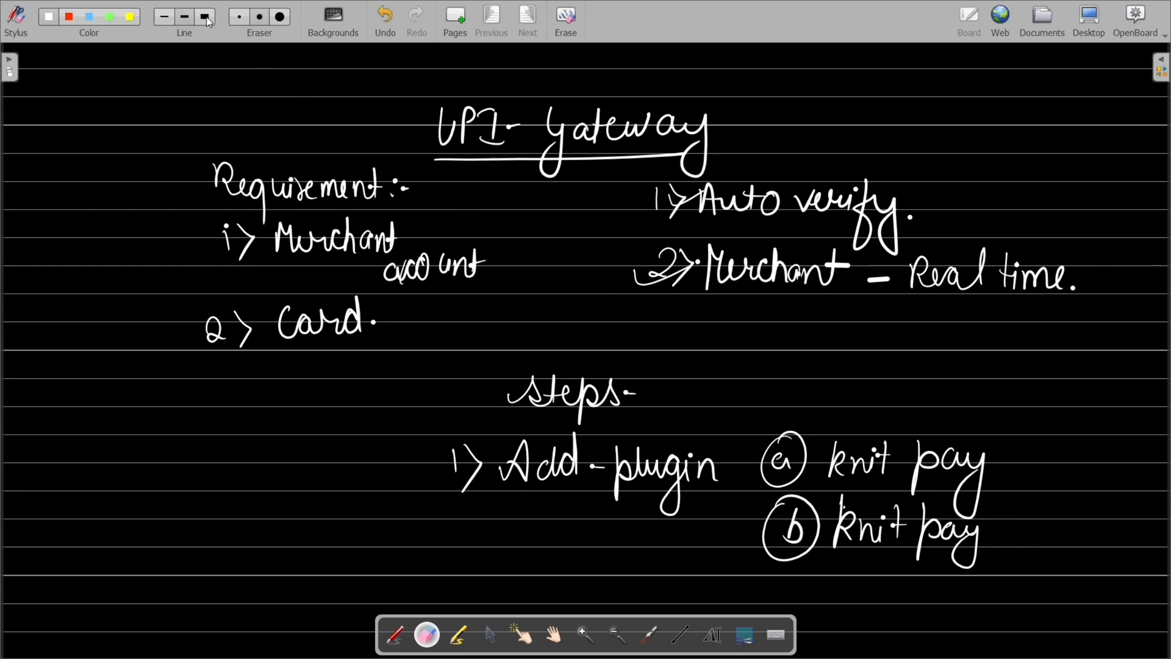
pyautogui.click(206, 18)
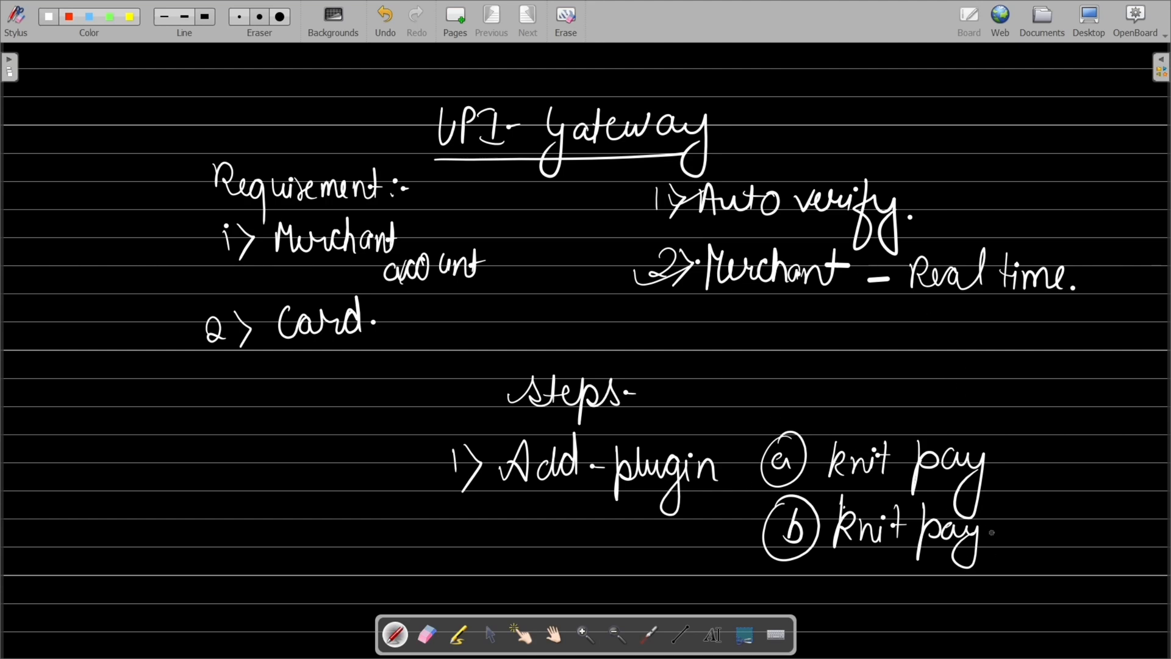
pyautogui.moveTo(994, 518)
pyautogui.mouseDown()
pyautogui.moveTo(1002, 540)
pyautogui.moveTo(1009, 520)
pyautogui.mouseUp()
pyautogui.moveTo(1017, 521)
pyautogui.mouseDown()
pyautogui.moveTo(1017, 543)
pyautogui.moveTo(1019, 532)
pyautogui.mouseUp()
pyautogui.moveTo(1044, 515)
pyautogui.mouseDown()
pyautogui.moveTo(1044, 541)
pyautogui.moveTo(1055, 514)
pyautogui.mouseUp()
pyautogui.moveTo(1033, 545); pyautogui.dragTo(1060, 543)
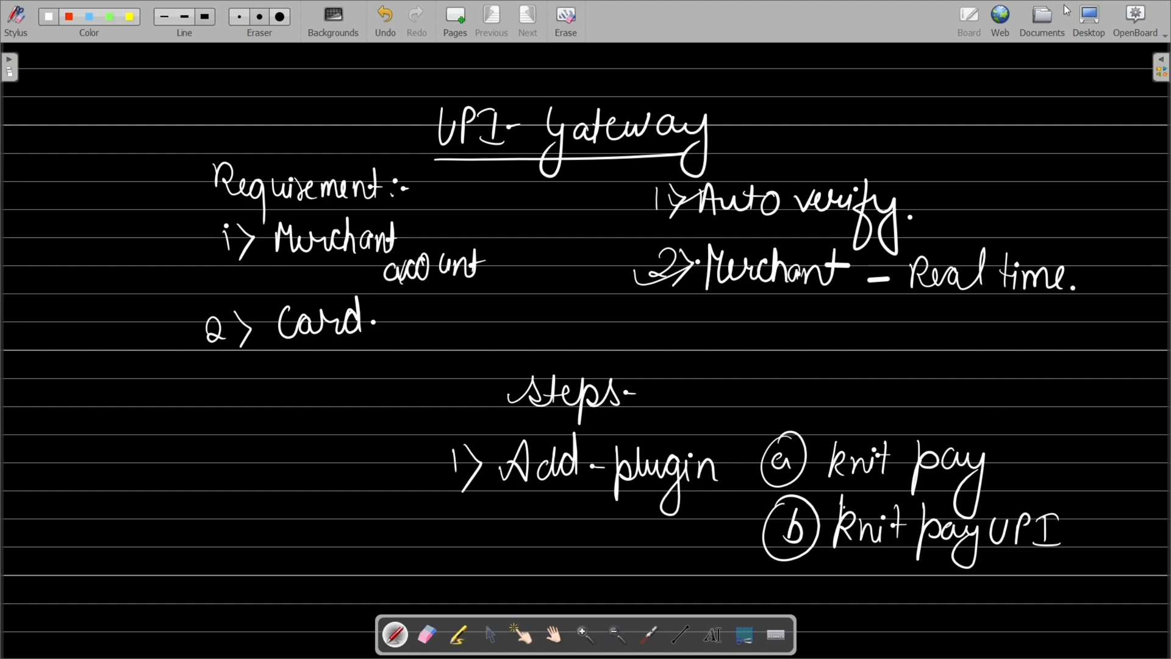
pyautogui.click(1087, 16)
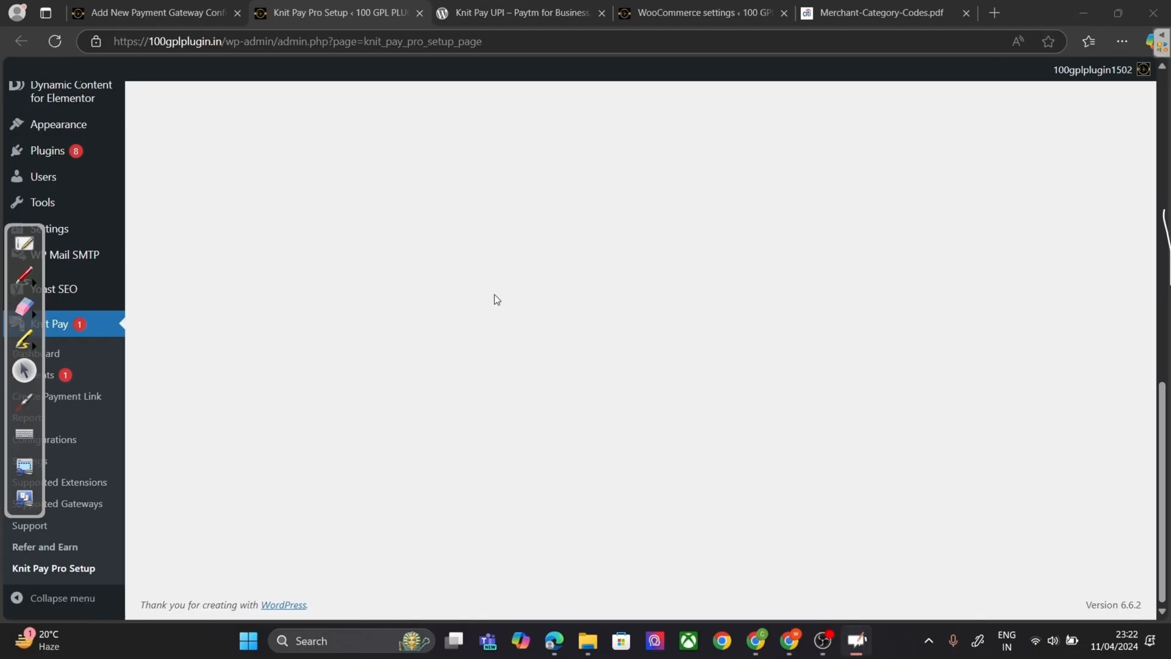
pyautogui.scroll(10, 401, 338)
pyautogui.scroll(3, 401, 340)
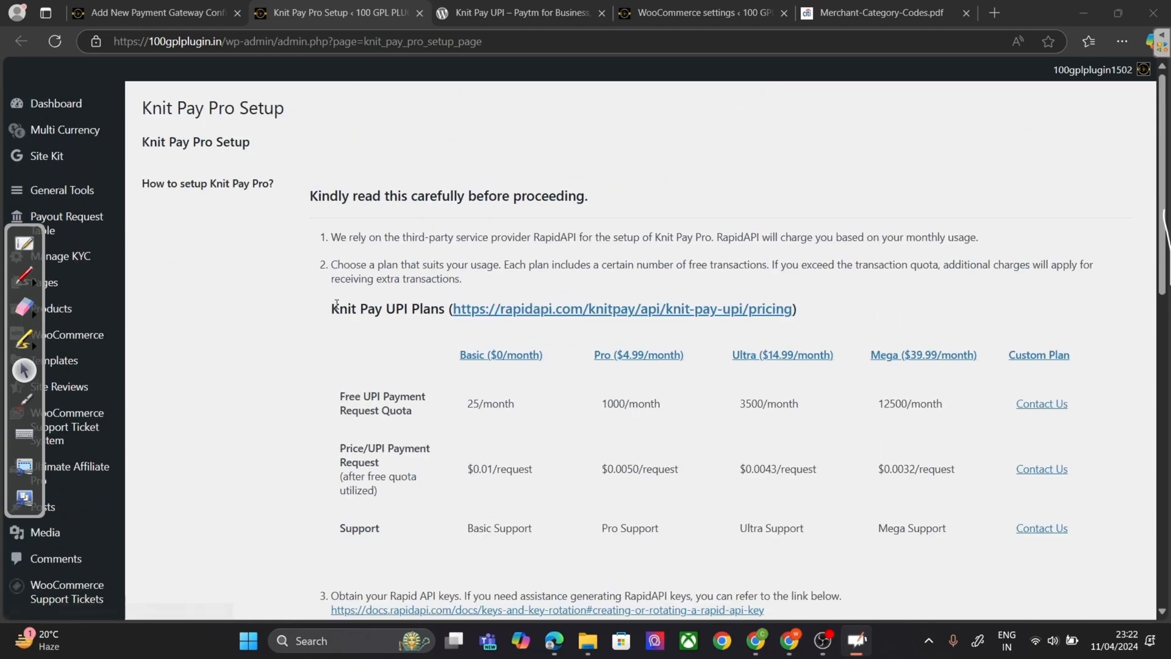
pyautogui.scroll(-7, 366, 311)
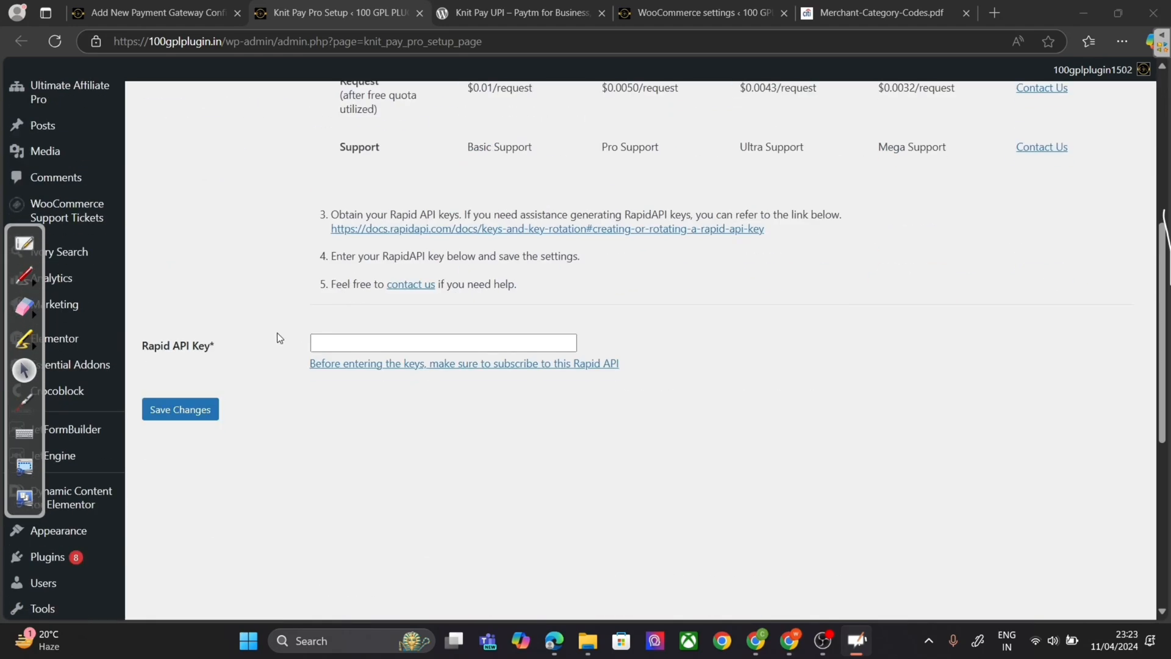
pyautogui.scroll(6, 277, 332)
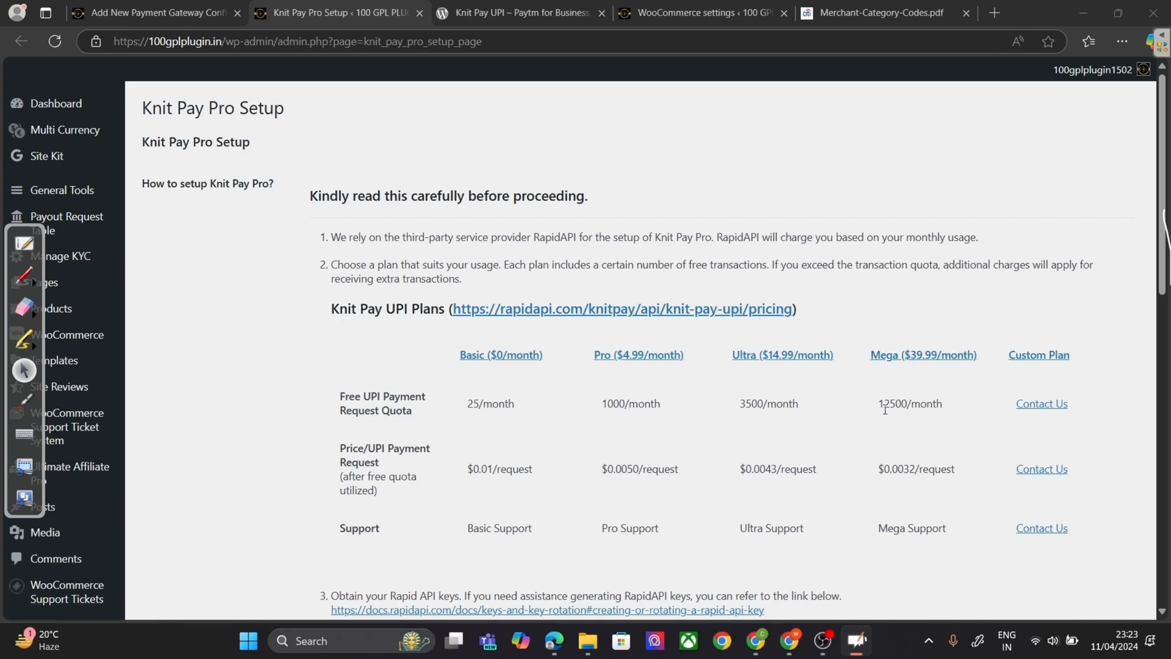
pyautogui.scroll(-3, 1033, 366)
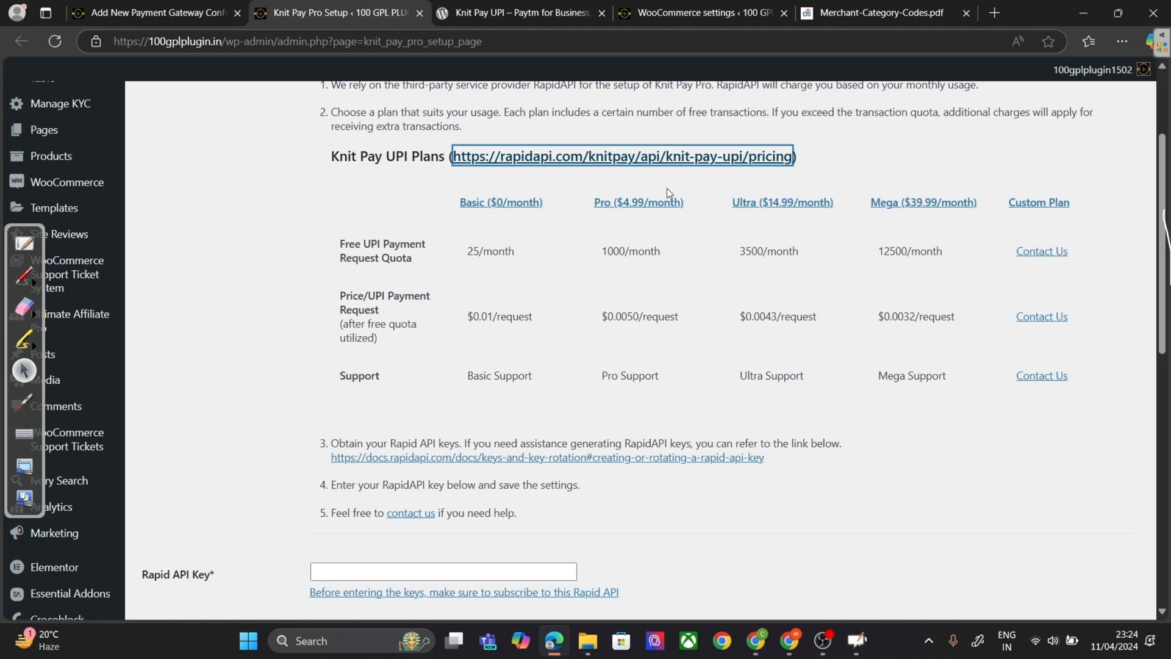
# Step: Open the setup page's Knit Pay UPI pricing link in a new Chrome tab and start the free plan
pyautogui.rightClick(678, 157)
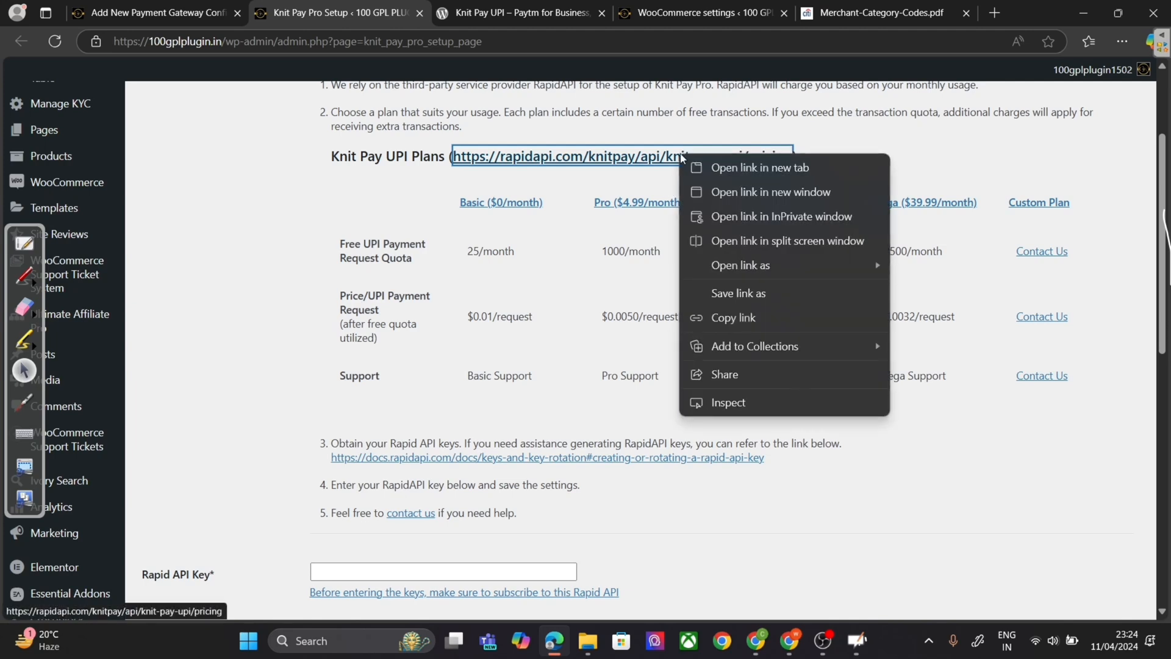
pyautogui.click(742, 317)
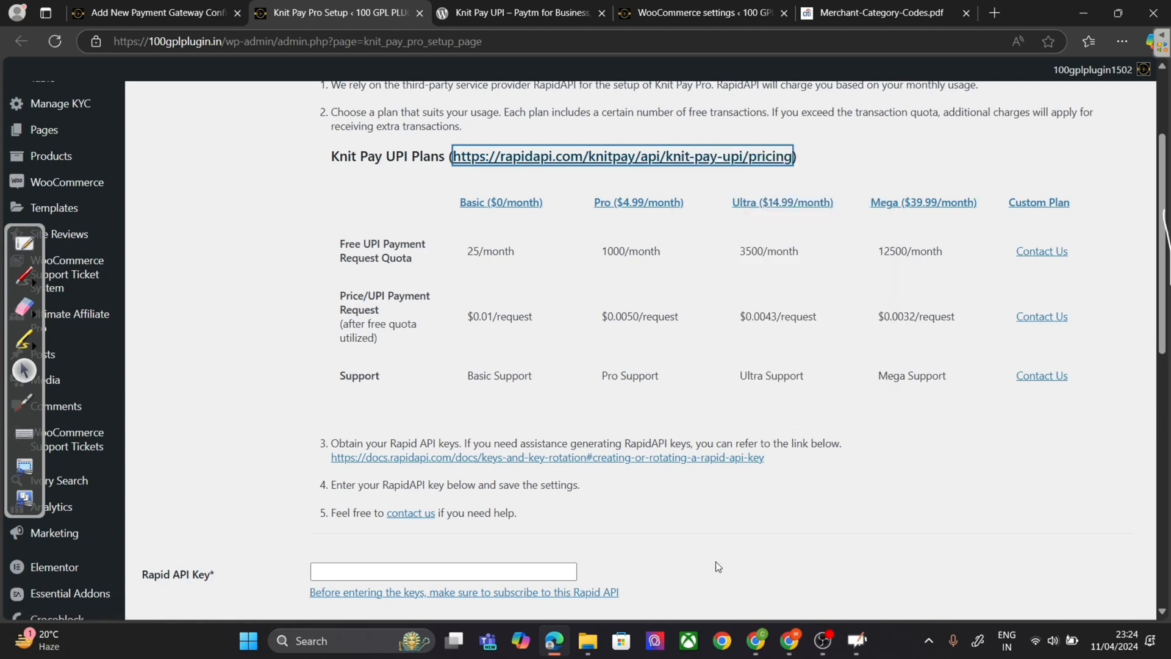
pyautogui.click(792, 642)
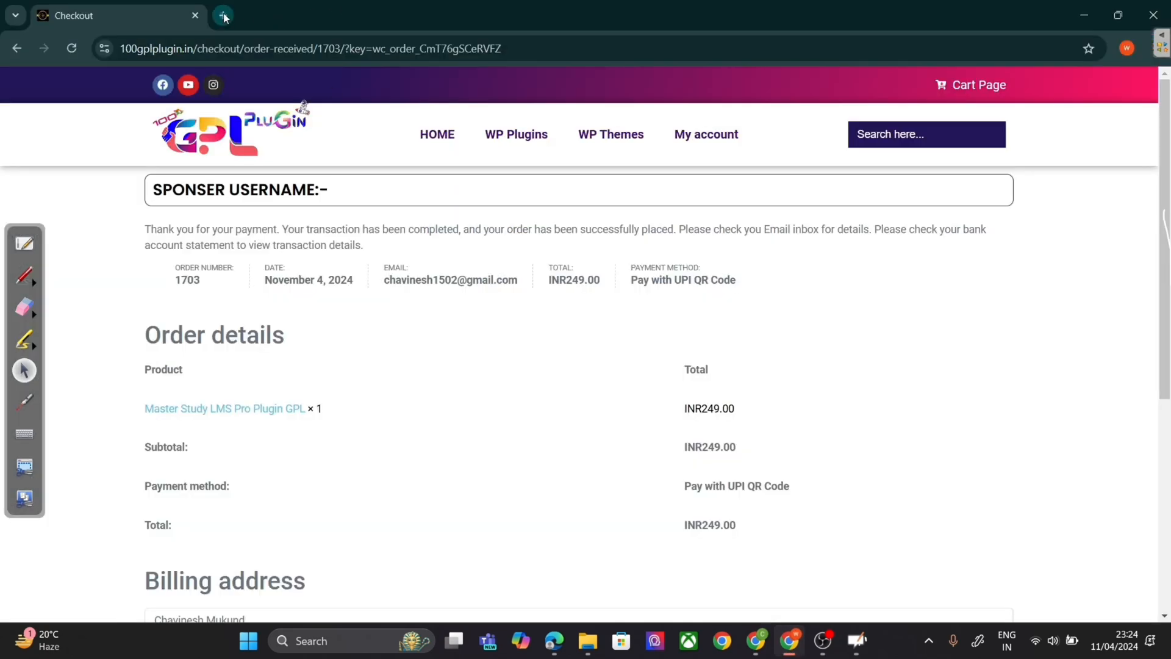
pyautogui.click(224, 16)
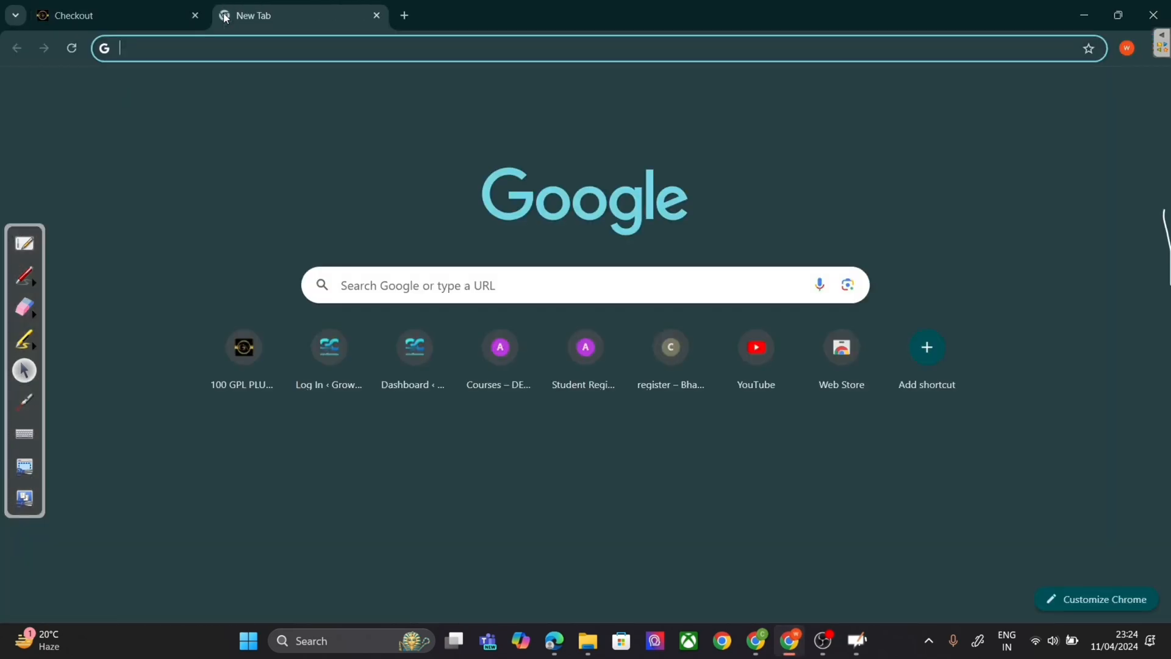
pyautogui.write('https://rapidapi.com/knitpay/api/knit-pay-upi/pricing')
pyautogui.press('Return')
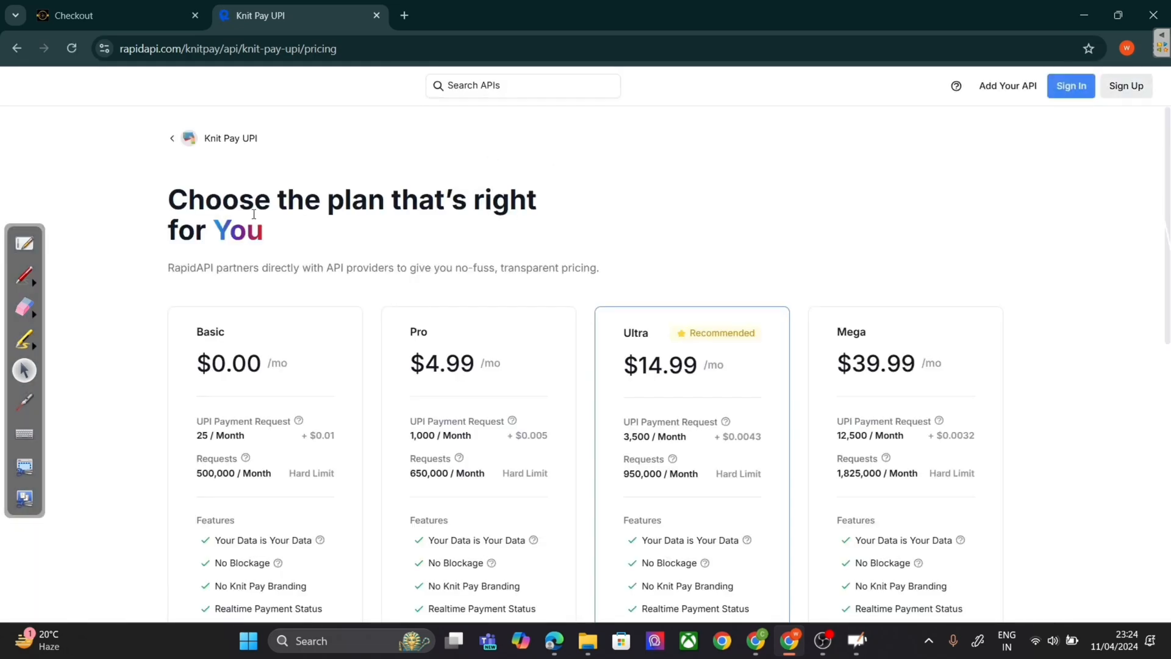
pyautogui.scroll(-6, 227, 228)
pyautogui.click(235, 396)
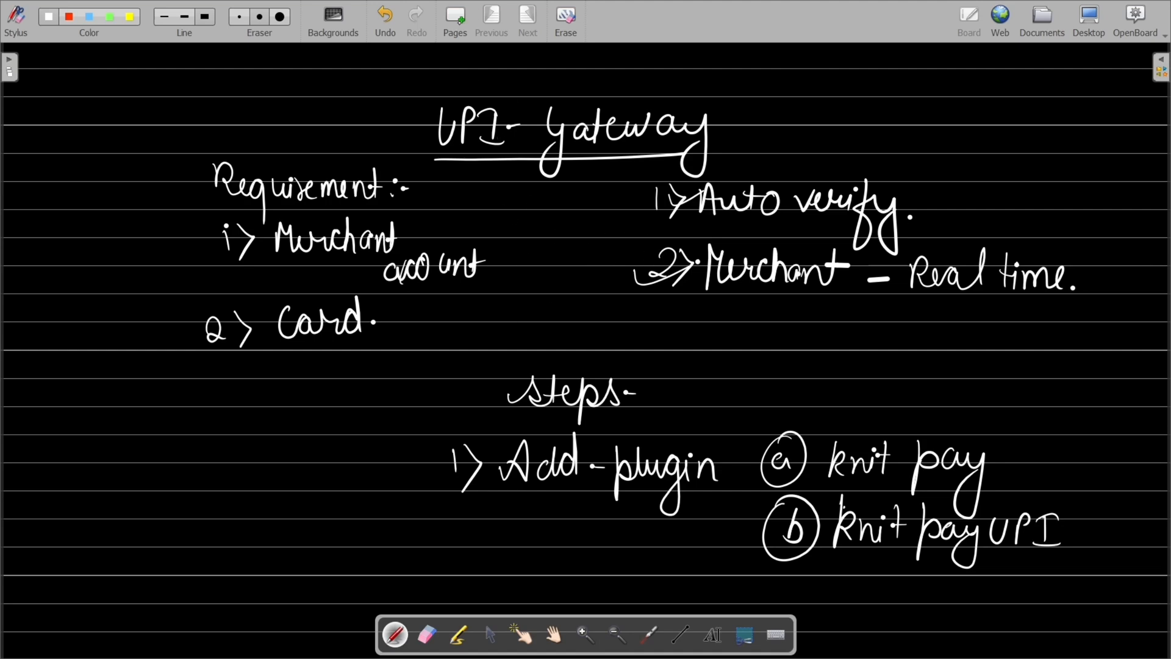
# Step: On a new board page, handwrite the heading 'Step-2 – Rapid API'
pyautogui.click(455, 18)
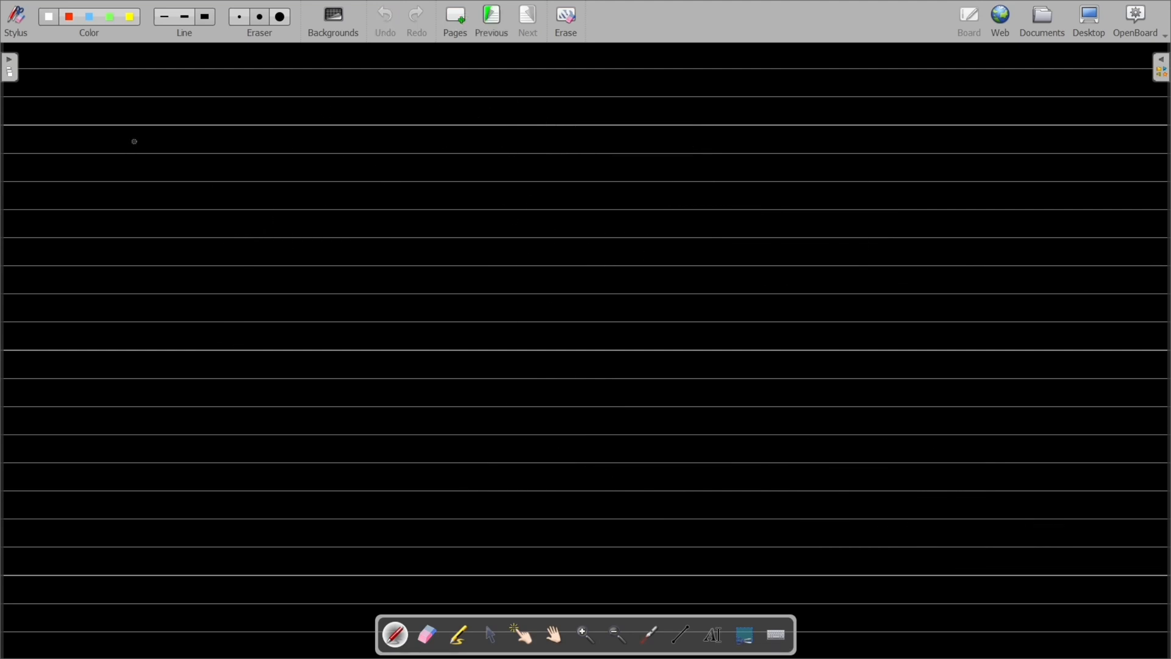
pyautogui.moveTo(110, 111)
pyautogui.mouseDown()
pyautogui.moveTo(141, 109)
pyautogui.moveTo(127, 108)
pyautogui.mouseUp()
pyautogui.moveTo(150, 82)
pyautogui.mouseDown()
pyautogui.moveTo(150, 112)
pyautogui.moveTo(170, 111)
pyautogui.mouseUp()
pyautogui.moveTo(175, 81)
pyautogui.mouseDown()
pyautogui.moveTo(173, 135)
pyautogui.moveTo(177, 115)
pyautogui.mouseUp()
pyautogui.moveTo(192, 104)
pyautogui.mouseDown()
pyautogui.moveTo(220, 116)
pyautogui.moveTo(265, 100)
pyautogui.moveTo(326, 116)
pyautogui.moveTo(336, 142)
pyautogui.moveTo(354, 114)
pyautogui.moveTo(373, 122)
pyautogui.mouseUp()
pyautogui.moveTo(375, 79)
pyautogui.mouseDown()
pyautogui.moveTo(375, 123)
pyautogui.moveTo(444, 81)
pyautogui.mouseUp()
pyautogui.moveTo(444, 81)
pyautogui.mouseDown()
pyautogui.moveTo(450, 125)
pyautogui.moveTo(460, 101)
pyautogui.mouseUp()
pyautogui.moveTo(481, 88); pyautogui.dragTo(486, 116)
pyautogui.moveTo(473, 87); pyautogui.dragTo(484, 83)
# Step: Write sub-step (a) 'Account Creation' under the heading
pyautogui.moveTo(454, 154)
pyautogui.mouseDown()
pyautogui.moveTo(440, 166)
pyautogui.moveTo(456, 170)
pyautogui.mouseUp()
pyautogui.moveTo(467, 145)
pyautogui.mouseDown()
pyautogui.moveTo(469, 166)
pyautogui.moveTo(442, 136)
pyautogui.mouseUp()
pyautogui.moveTo(503, 179)
pyautogui.mouseDown()
pyautogui.moveTo(505, 154)
pyautogui.moveTo(522, 180)
pyautogui.mouseUp()
pyautogui.moveTo(502, 166)
pyautogui.mouseDown()
pyautogui.moveTo(565, 177)
pyautogui.moveTo(579, 160)
pyautogui.moveTo(604, 181)
pyautogui.mouseUp()
pyautogui.moveTo(593, 161)
pyautogui.mouseDown()
pyautogui.moveTo(610, 158)
pyautogui.moveTo(641, 183)
pyautogui.moveTo(712, 177)
pyautogui.moveTo(720, 160)
pyautogui.mouseUp()
pyautogui.click(714, 148)
pyautogui.moveTo(733, 152)
pyautogui.mouseDown()
pyautogui.moveTo(736, 177)
pyautogui.moveTo(755, 179)
pyautogui.mouseUp()
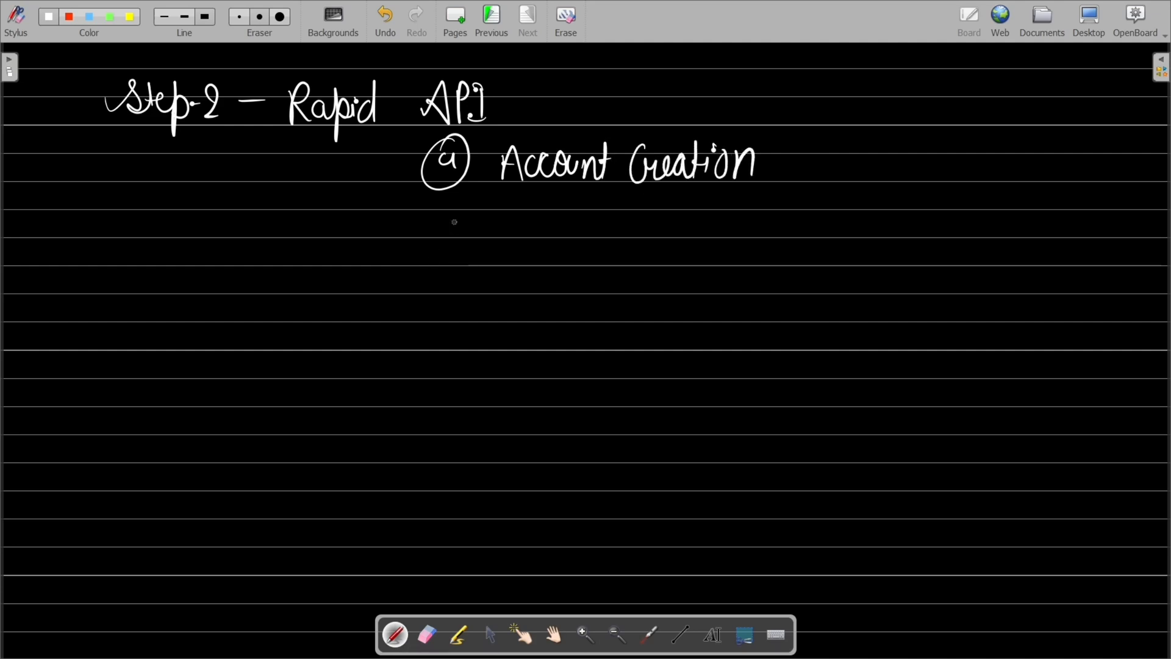
# Step: Write sub-step (b) 'API Key' below it
pyautogui.moveTo(461, 206)
pyautogui.mouseDown()
pyautogui.moveTo(469, 226)
pyautogui.moveTo(457, 247)
pyautogui.mouseUp()
pyautogui.moveTo(463, 201)
pyautogui.mouseDown()
pyautogui.moveTo(435, 244)
pyautogui.moveTo(481, 208)
pyautogui.mouseUp()
pyautogui.moveTo(519, 251)
pyautogui.mouseDown()
pyautogui.moveTo(520, 231)
pyautogui.moveTo(542, 249)
pyautogui.moveTo(540, 231)
pyautogui.mouseUp()
pyautogui.moveTo(569, 208)
pyautogui.mouseDown()
pyautogui.moveTo(561, 247)
pyautogui.moveTo(570, 229)
pyautogui.mouseUp()
pyautogui.moveTo(581, 212)
pyautogui.mouseDown()
pyautogui.moveTo(588, 250)
pyautogui.moveTo(579, 213)
pyautogui.moveTo(617, 250)
pyautogui.mouseUp()
pyautogui.moveTo(634, 214)
pyautogui.mouseDown()
pyautogui.moveTo(621, 233)
pyautogui.moveTo(637, 249)
pyautogui.mouseUp()
pyautogui.moveTo(643, 239)
pyautogui.mouseDown()
pyautogui.moveTo(658, 237)
pyautogui.moveTo(655, 277)
pyautogui.mouseUp()
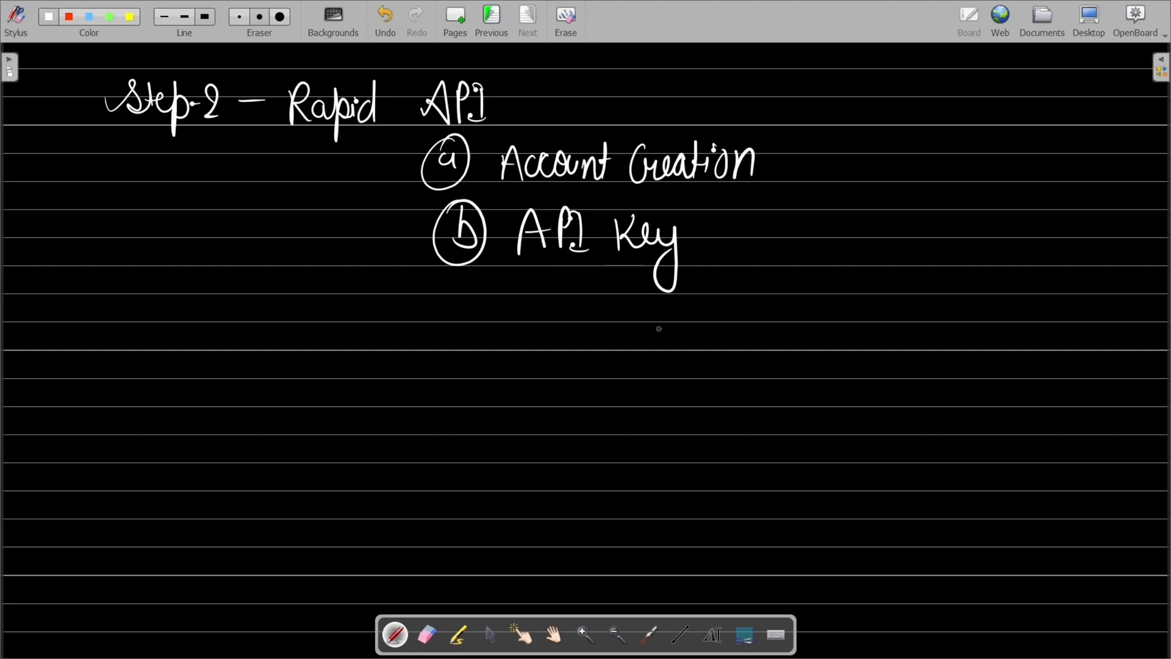
# Step: Dismiss the Google sign-in suggestion and go to RapidAPI's sign-up form
pyautogui.click(1106, 27)
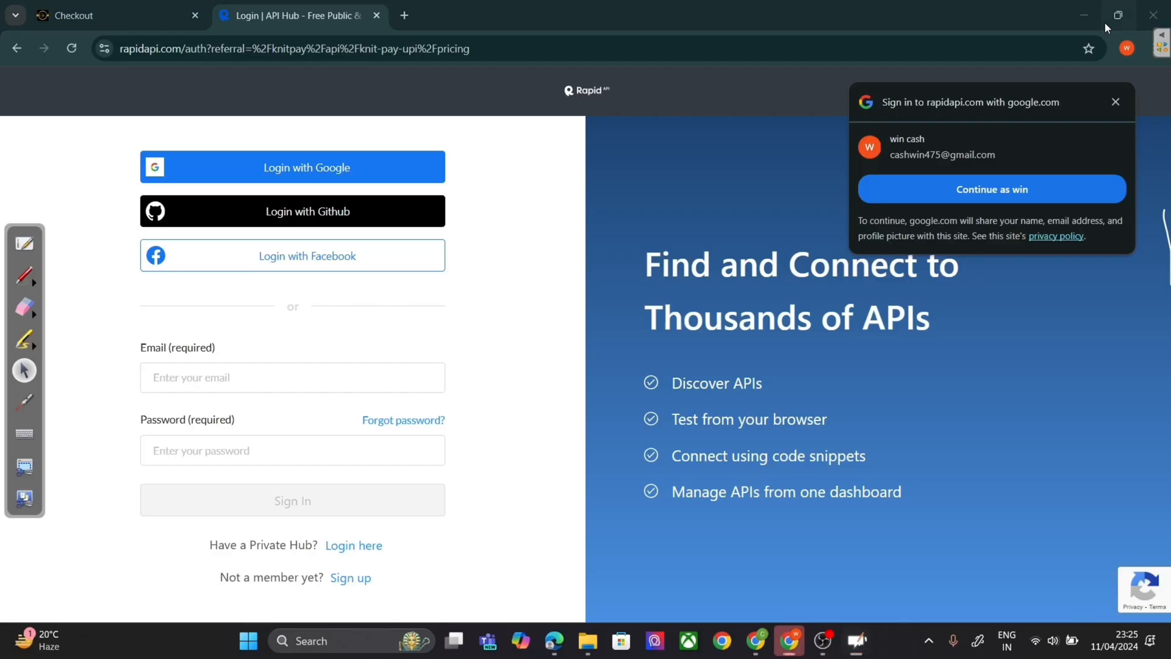
pyautogui.click(1114, 103)
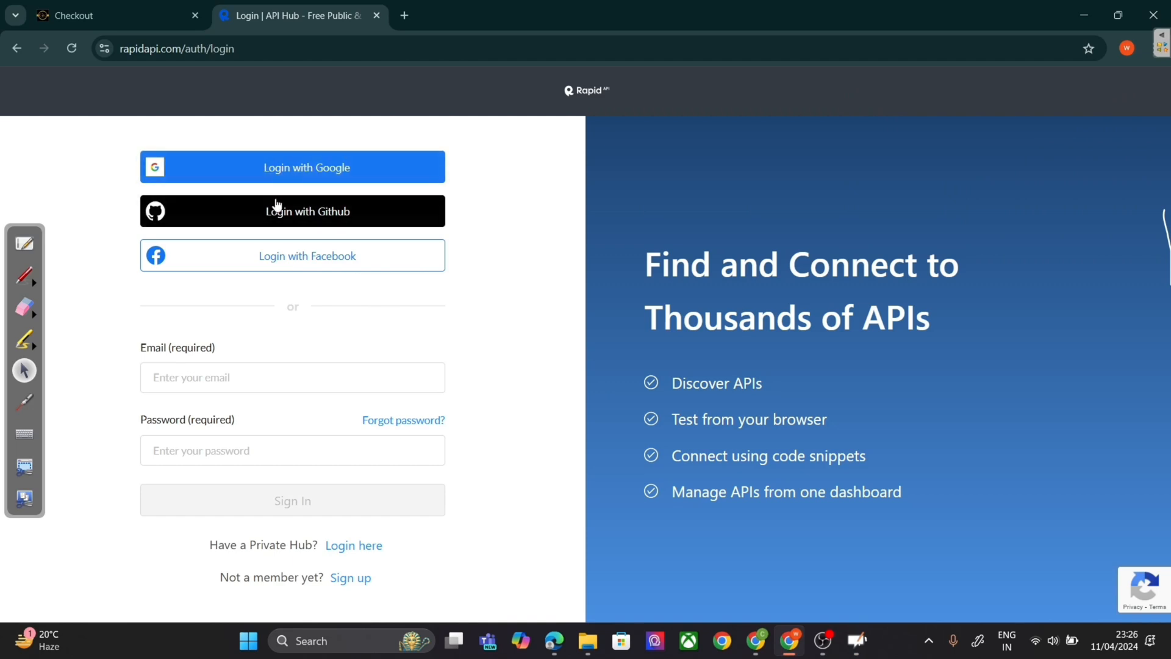
pyautogui.click(355, 579)
# Step: Fill in the username, e-mail address and password, and submit the sign-up
pyautogui.click(229, 337)
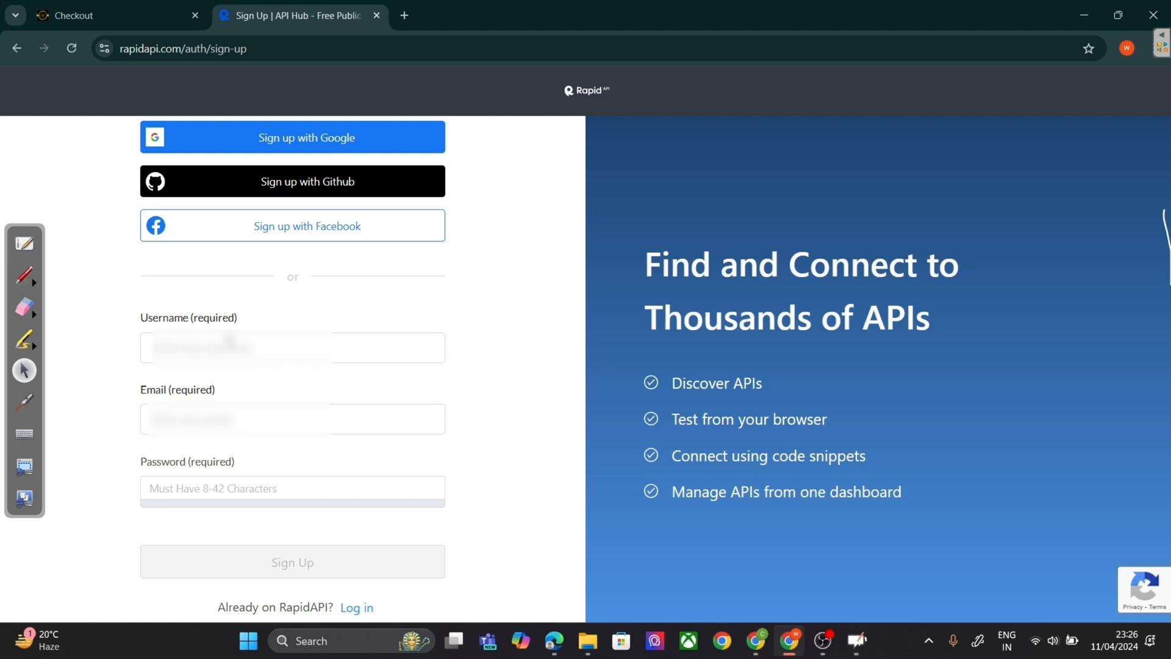
pyautogui.write('we')
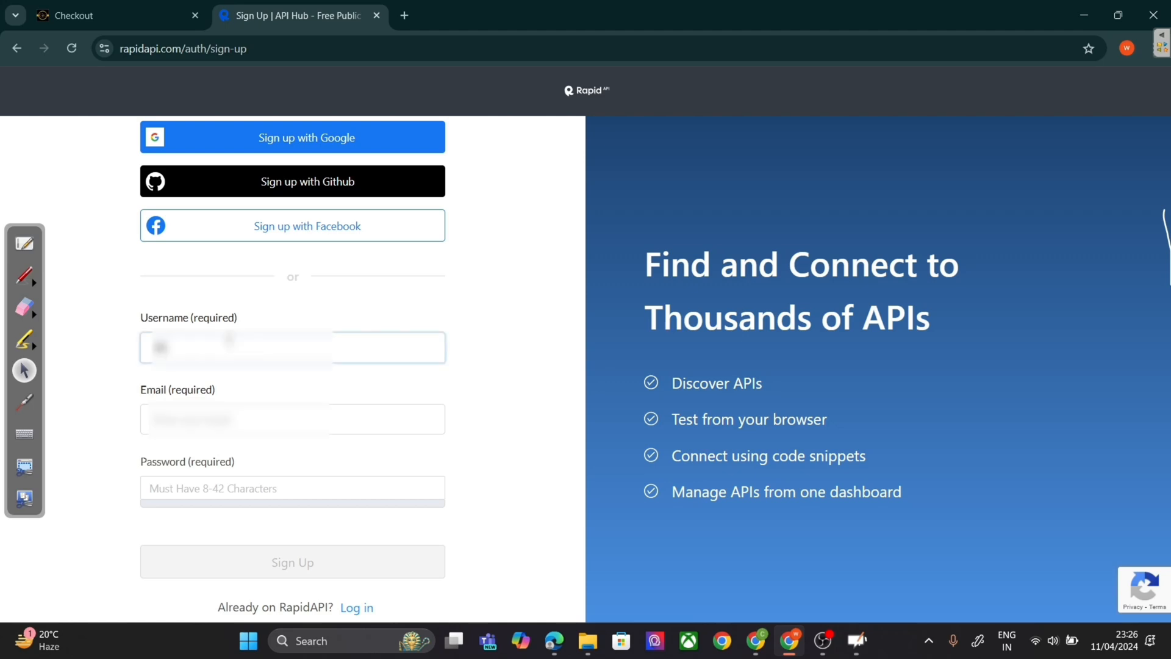
pyautogui.write('bpioneer')
pyautogui.press('Tab')
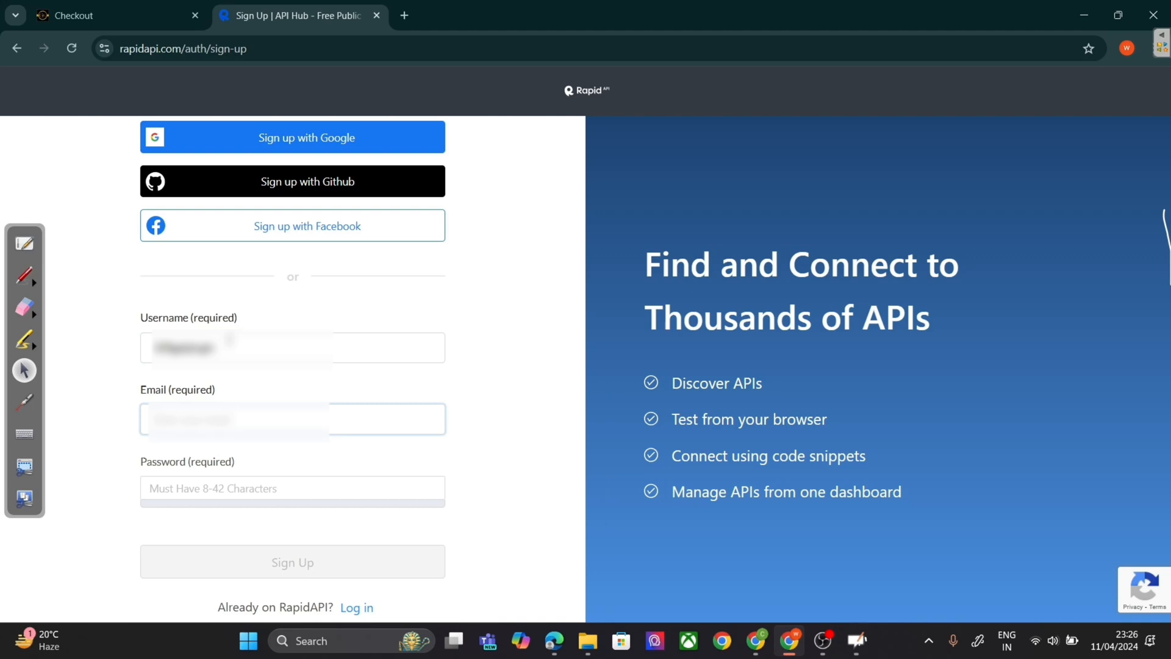
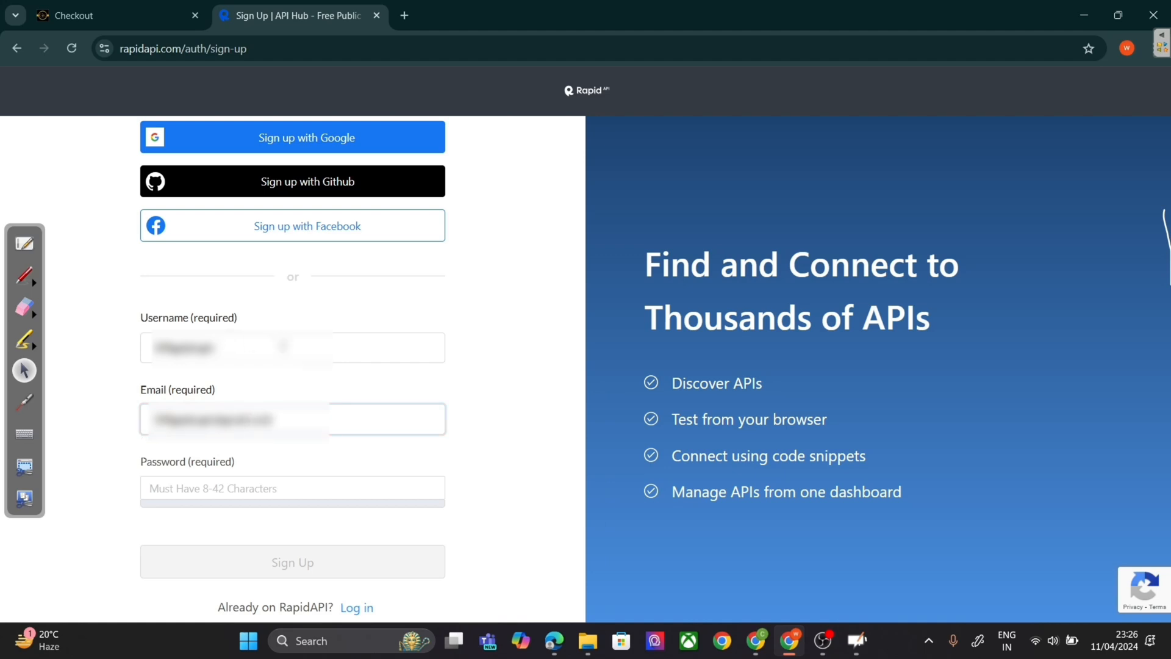
pyautogui.click(323, 486)
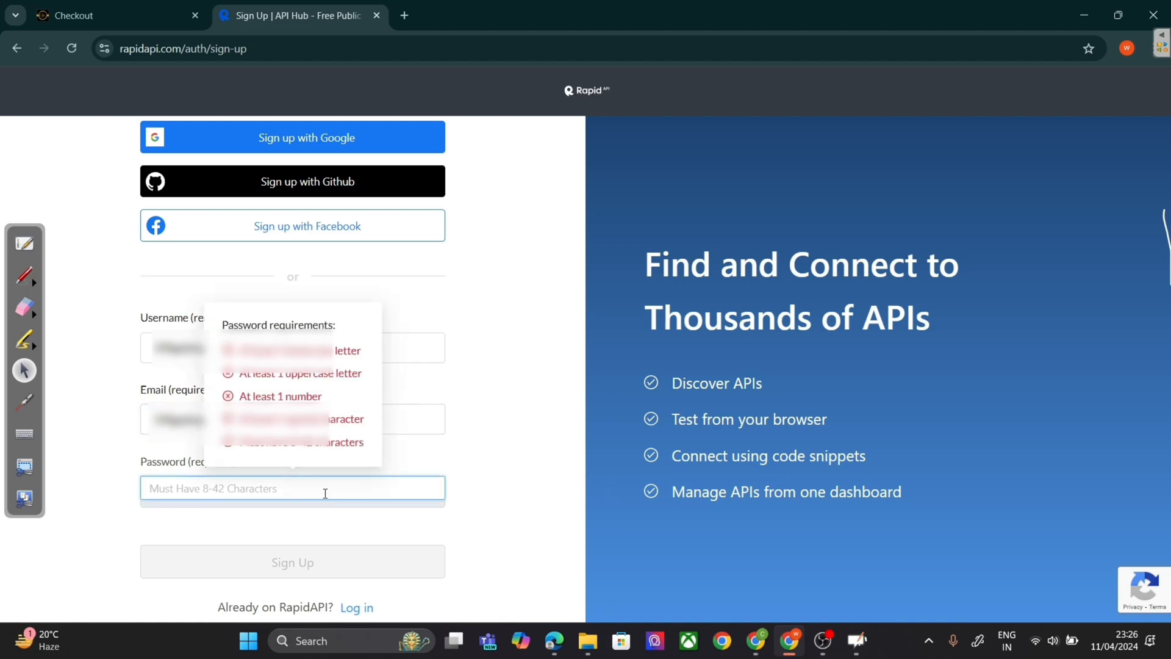
pyautogui.write('•••')
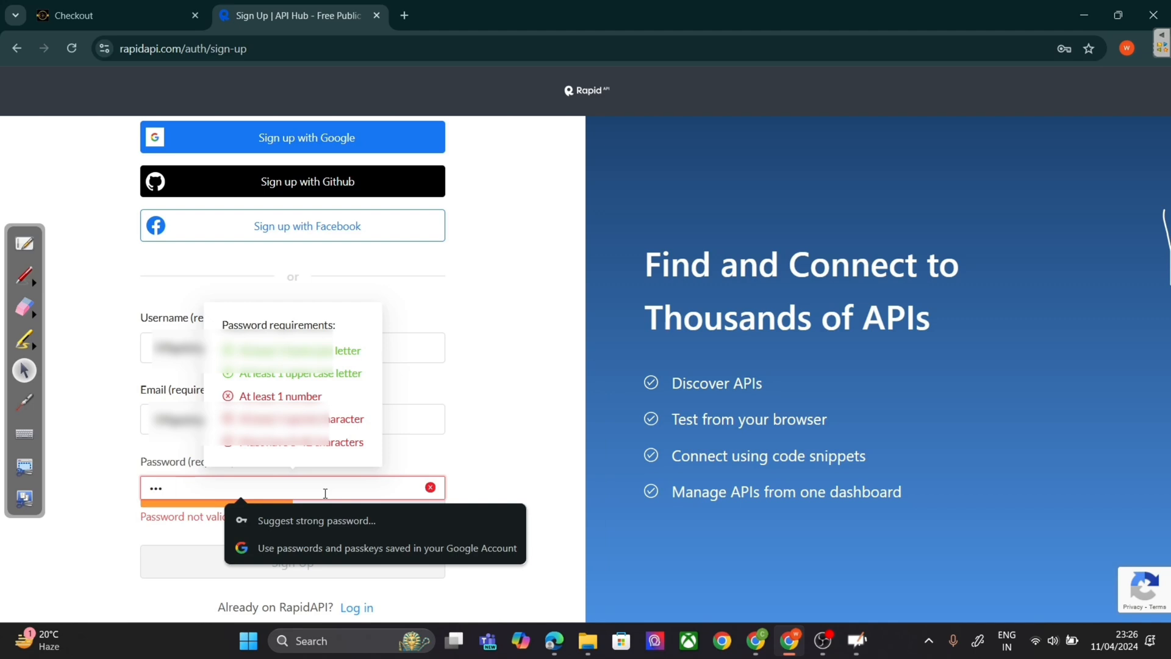
pyautogui.write('••••••')
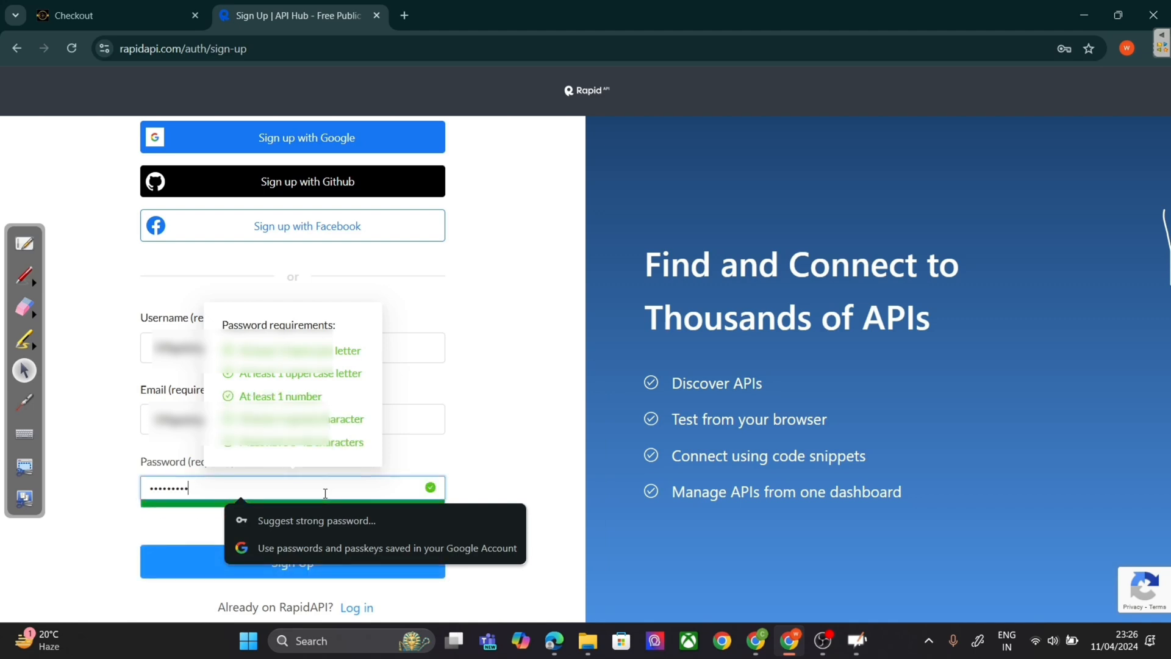
pyautogui.write('•')
pyautogui.click(299, 574)
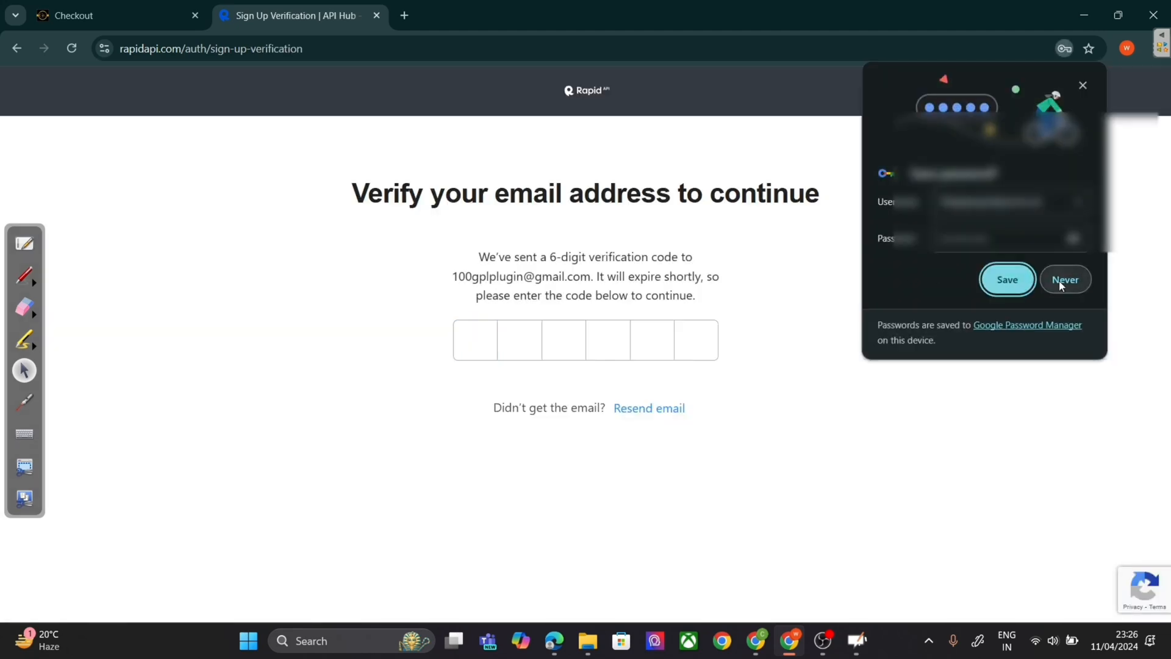
# Step: Decline saving the password, paste the e-mailed verification code and enter your name
pyautogui.click(1065, 280)
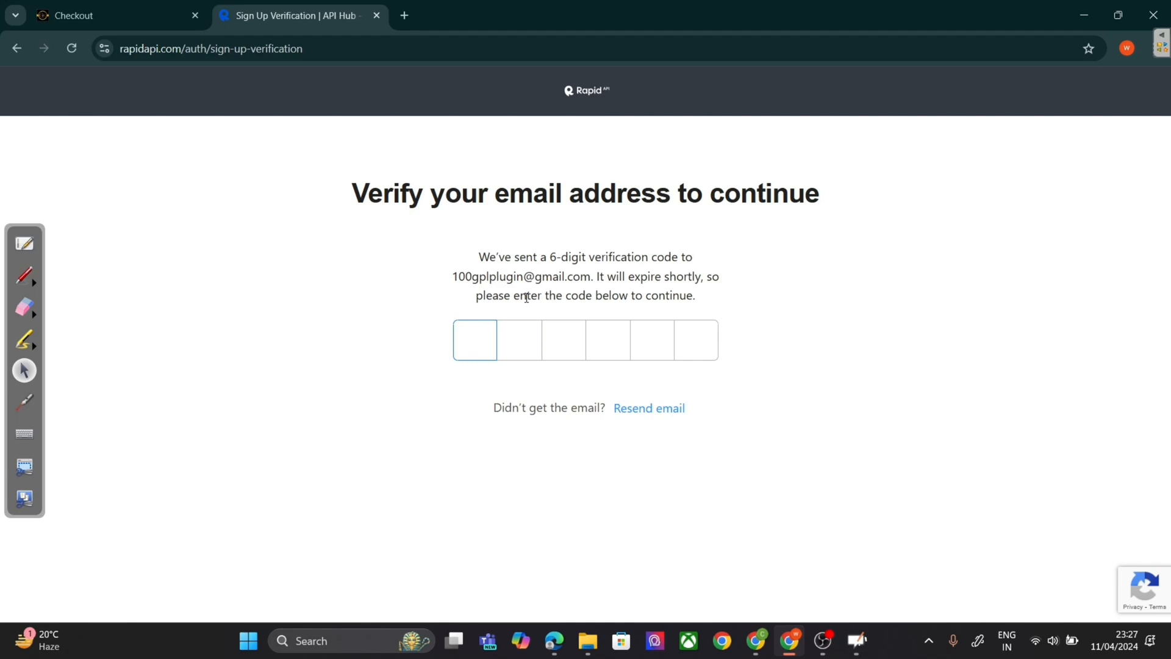
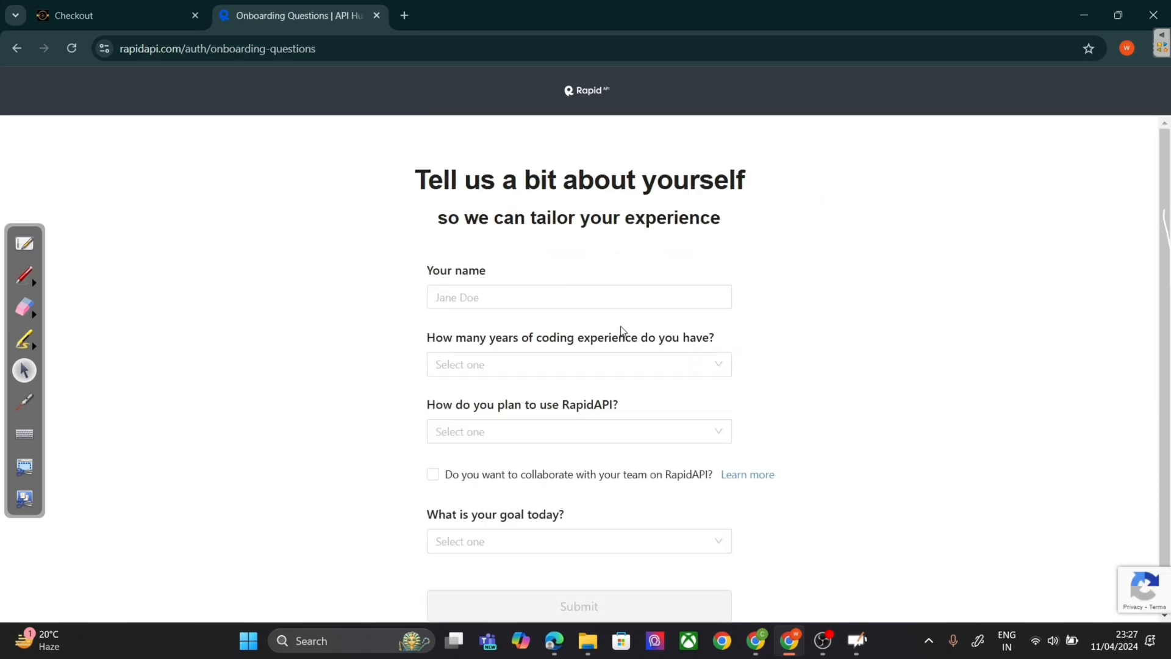
pyautogui.click(616, 307)
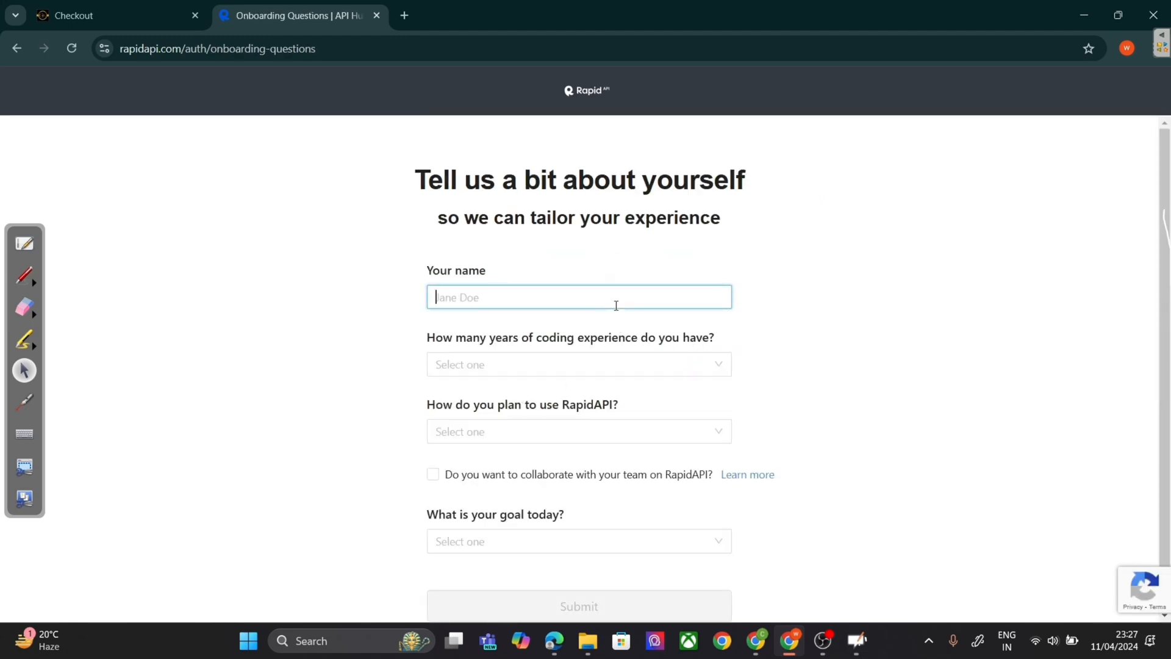
pyautogui.write('gplplugin')
# Step: Answer onboarding with 1-2 years, Personal project and Use a specific API, then submit
pyautogui.click(608, 364)
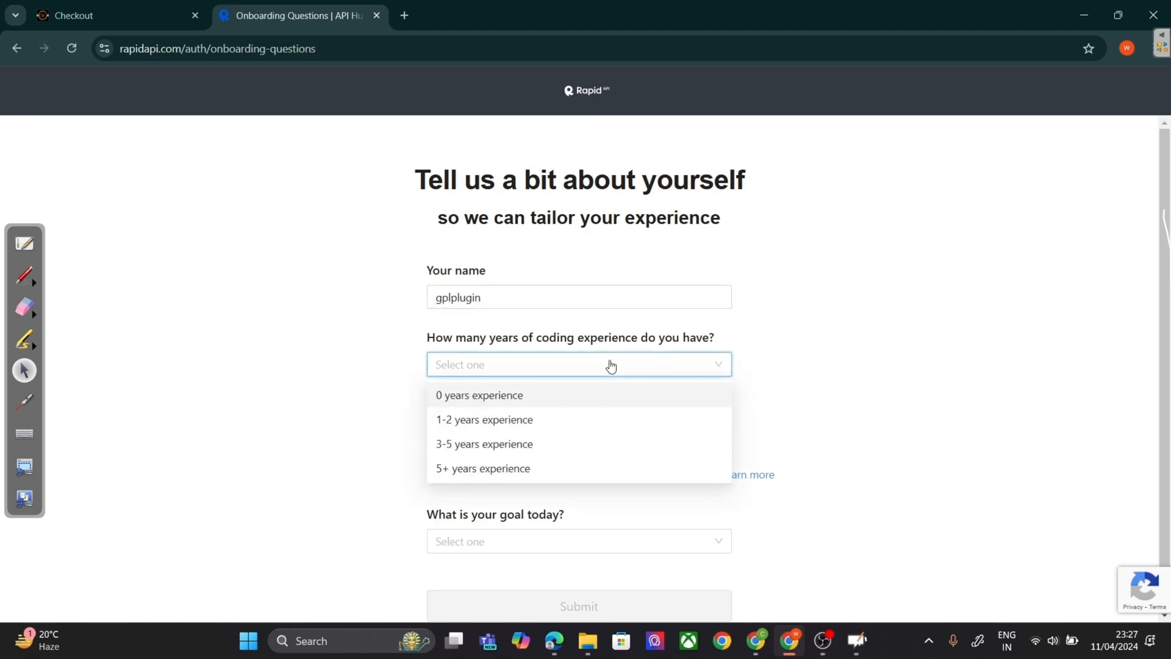
pyautogui.click(598, 415)
pyautogui.click(541, 439)
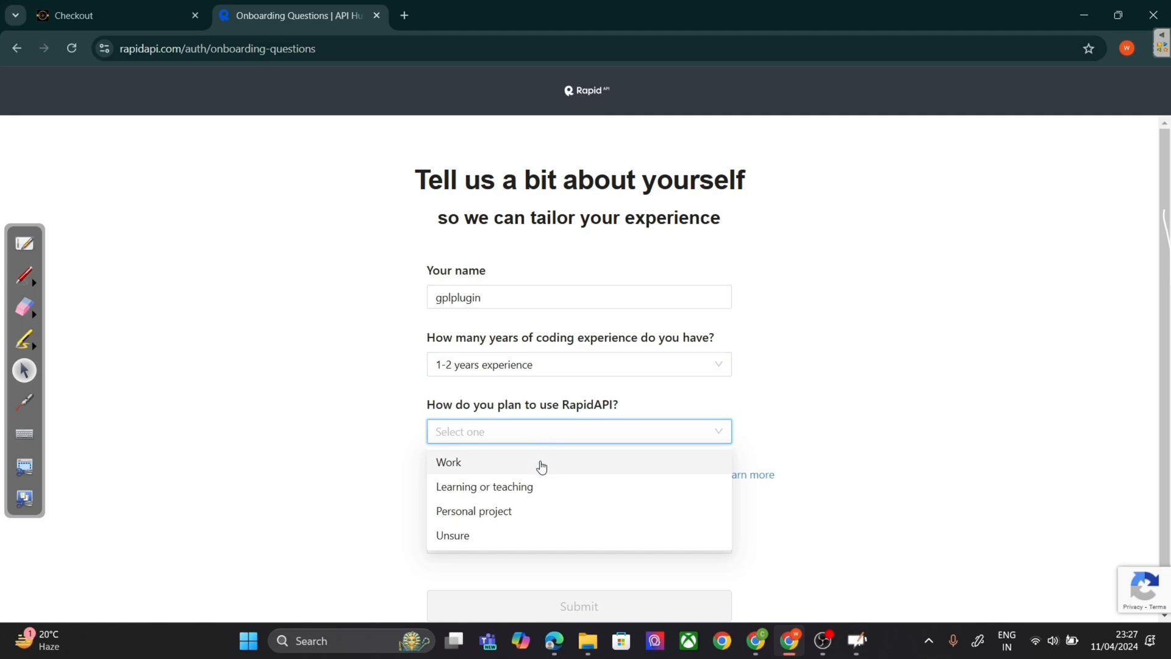
pyautogui.click(541, 509)
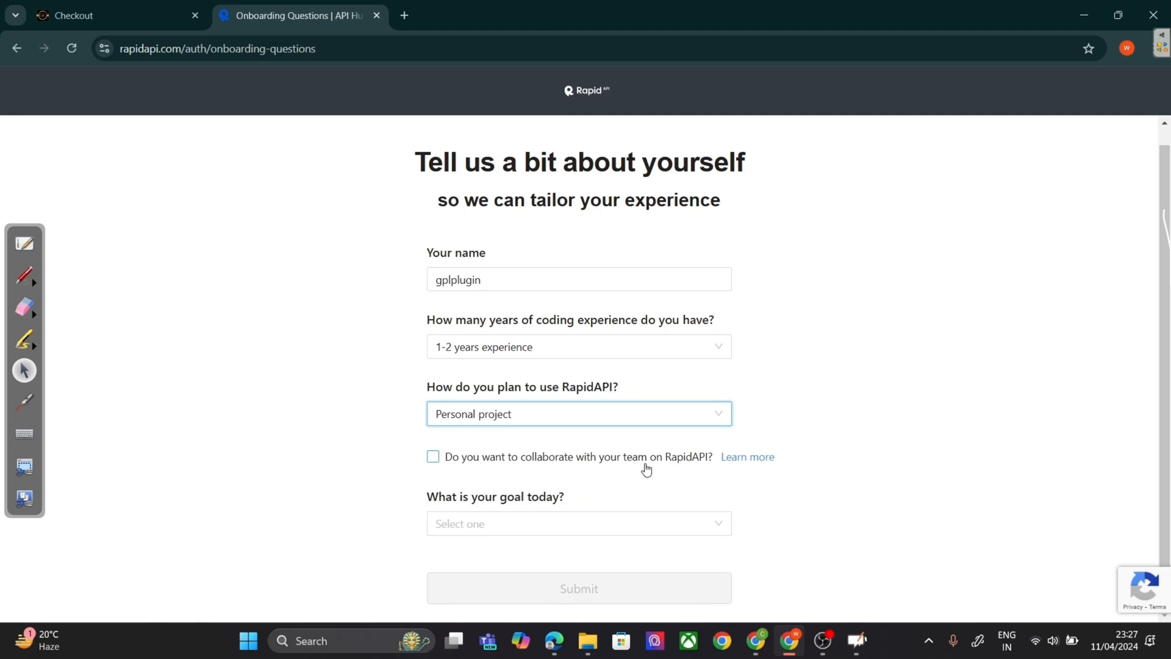
pyautogui.click(489, 522)
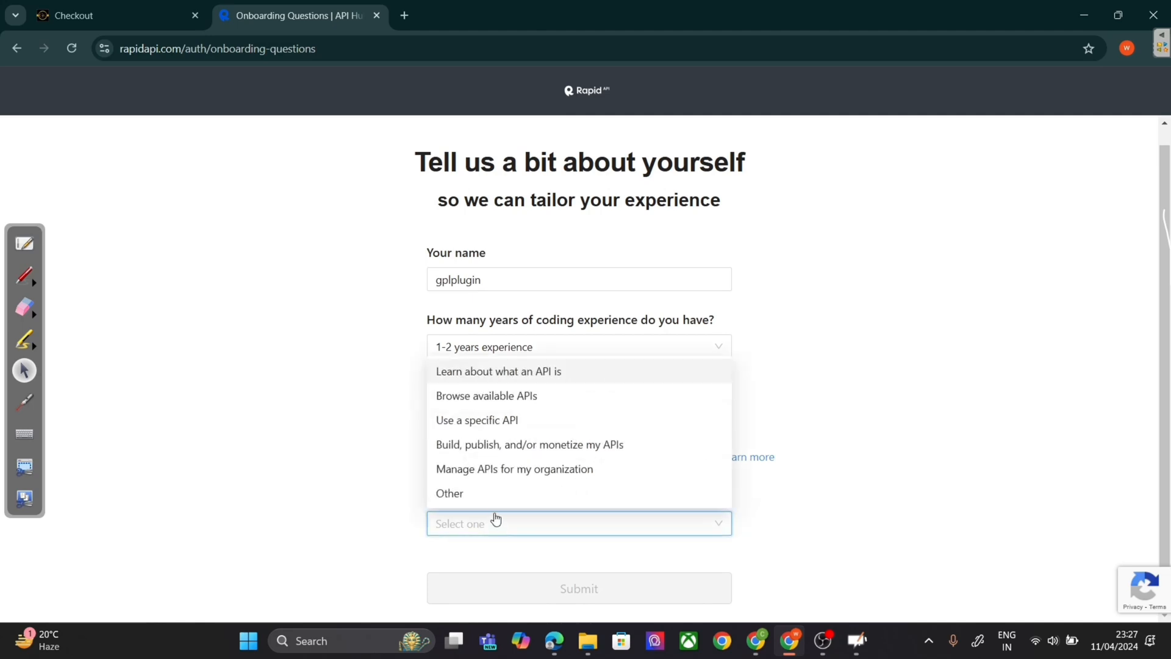
pyautogui.click(491, 420)
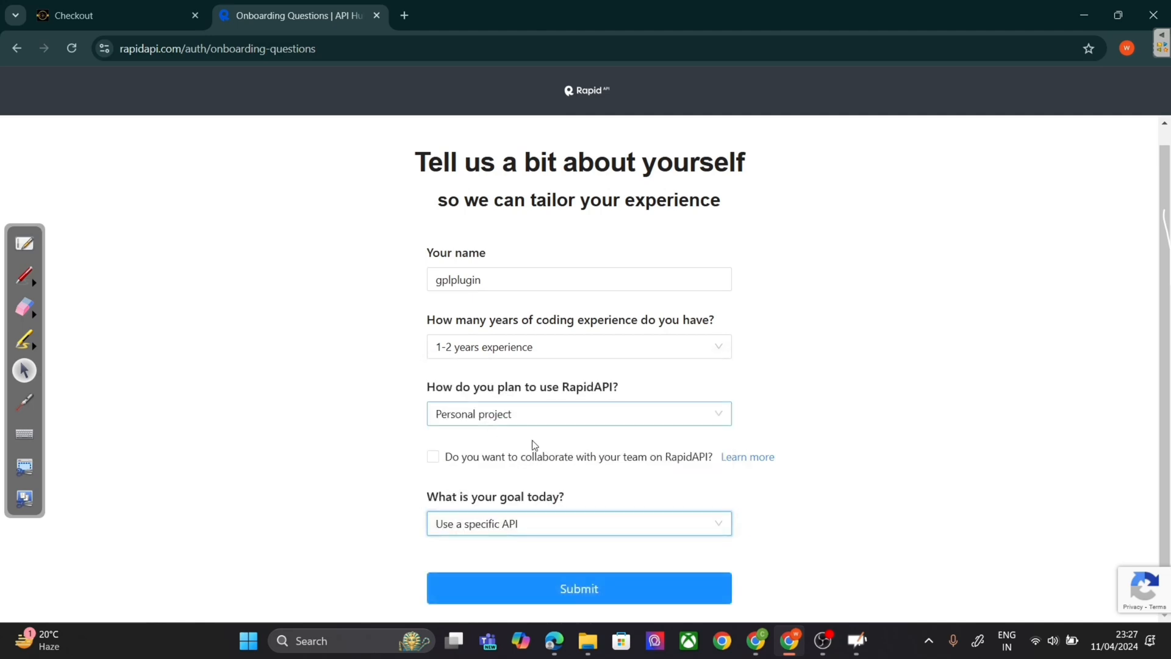
pyautogui.click(609, 590)
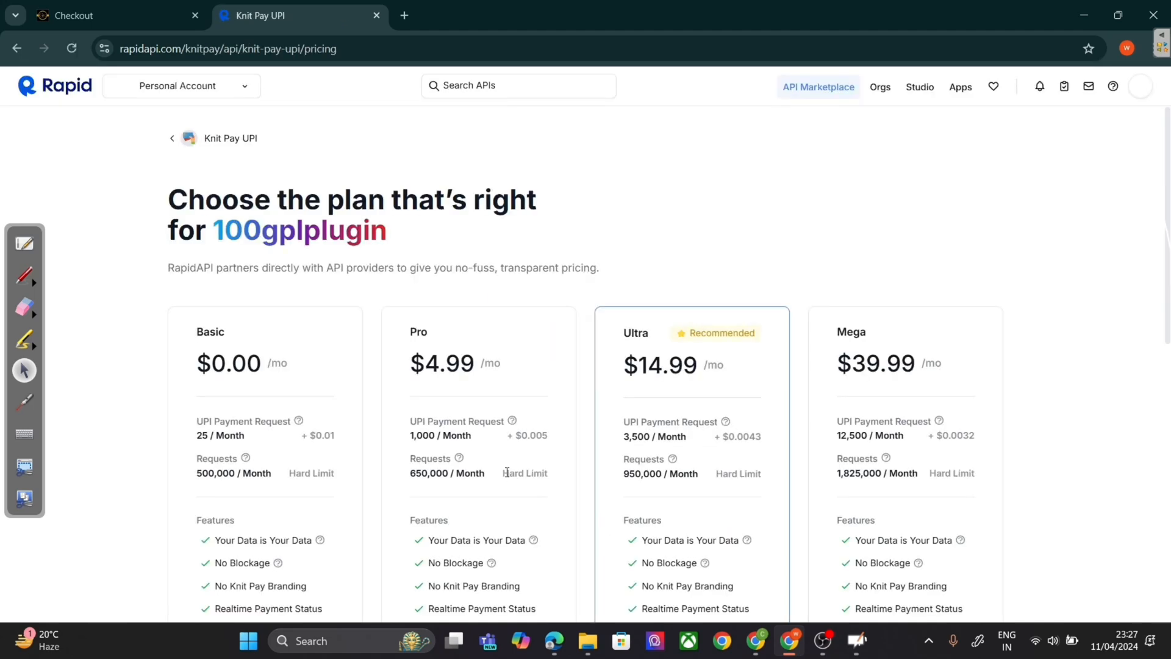
# Step: Scroll the Knit Pay UPI pricing page and start checkout for the free Basic plan
pyautogui.click(1169, 269)
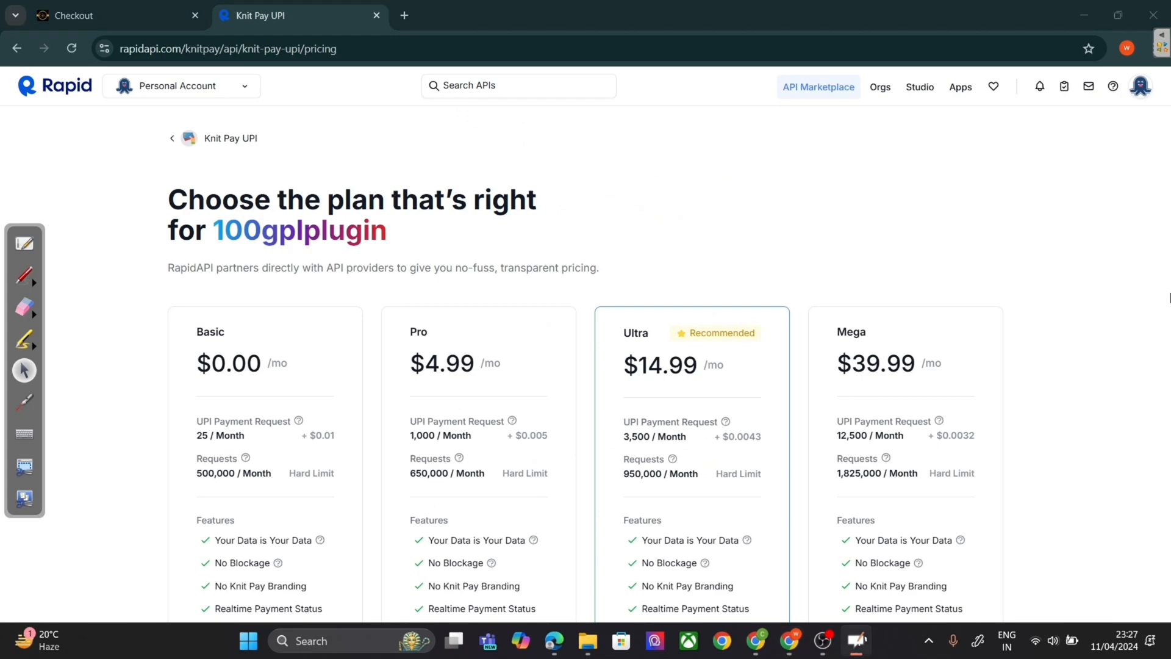
pyautogui.moveTo(1169, 291); pyautogui.dragTo(1169, 437)
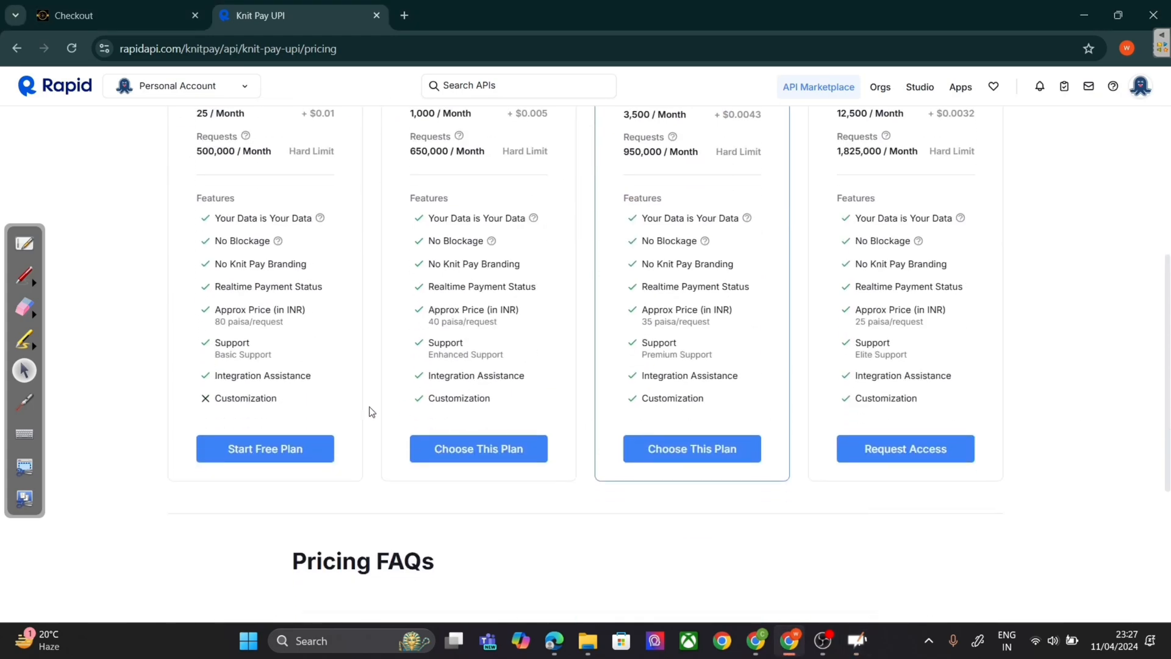
pyautogui.click(287, 450)
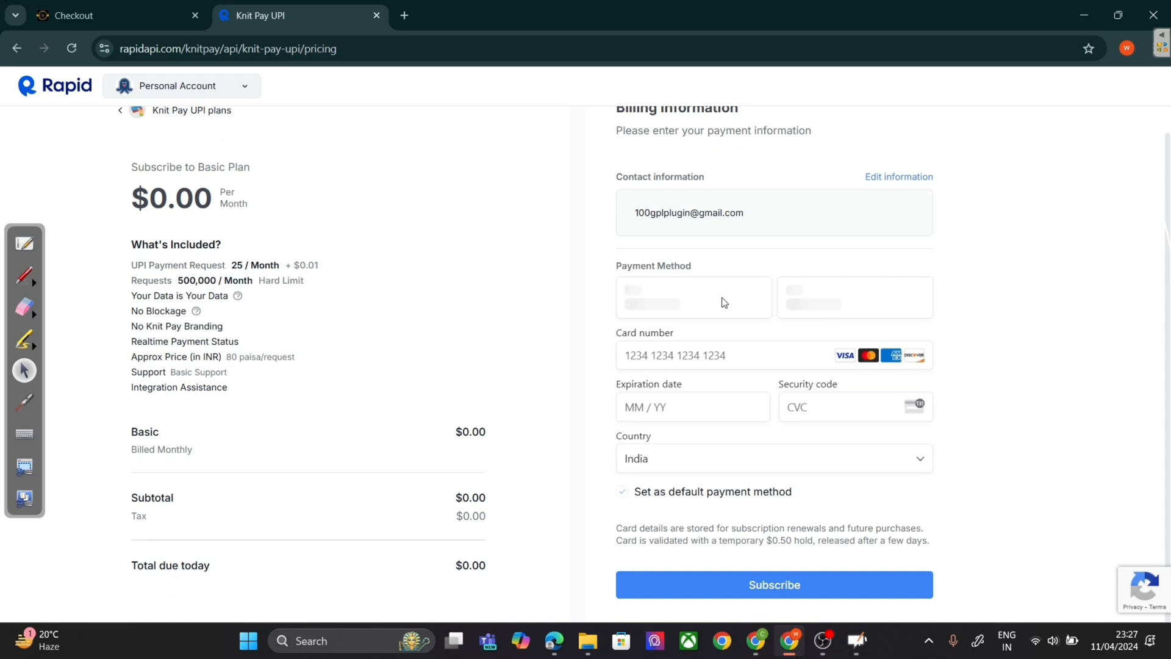
# Step: Enter the card number, expiry and security code, then subscribe
pyautogui.click(710, 331)
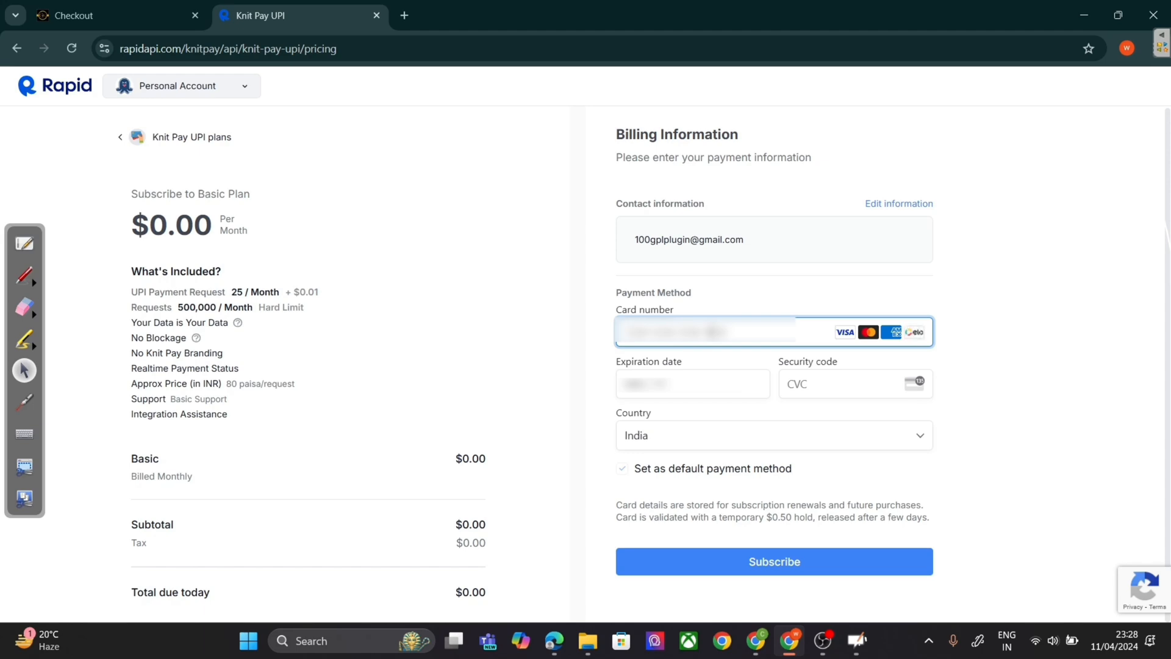
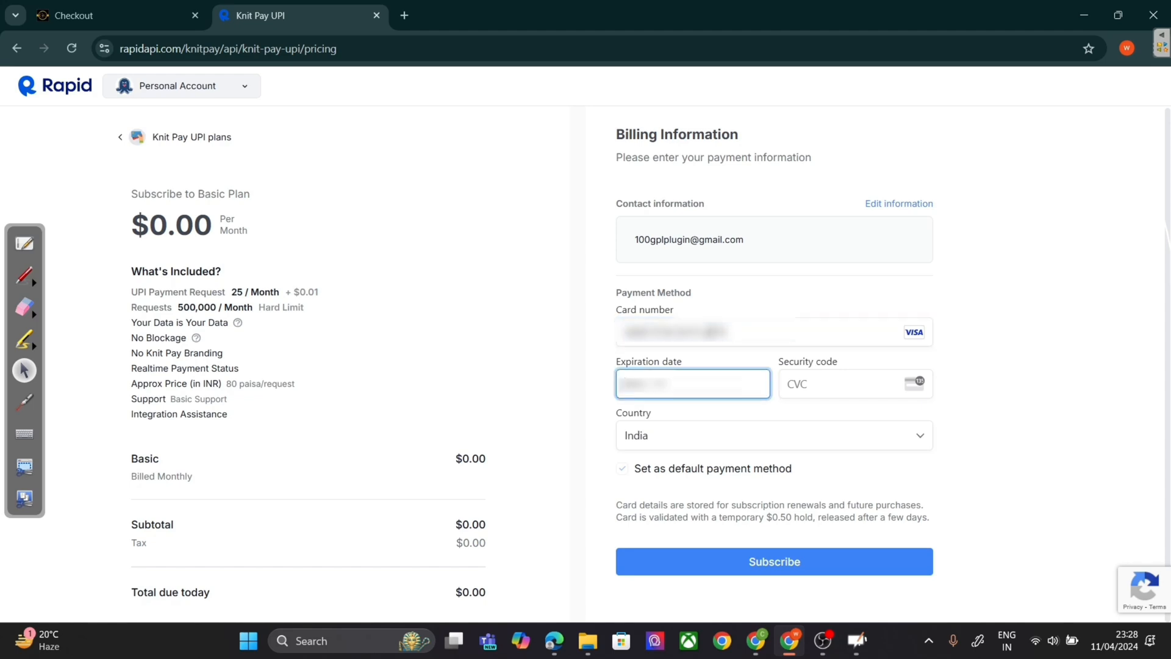
pyautogui.press('Tab')
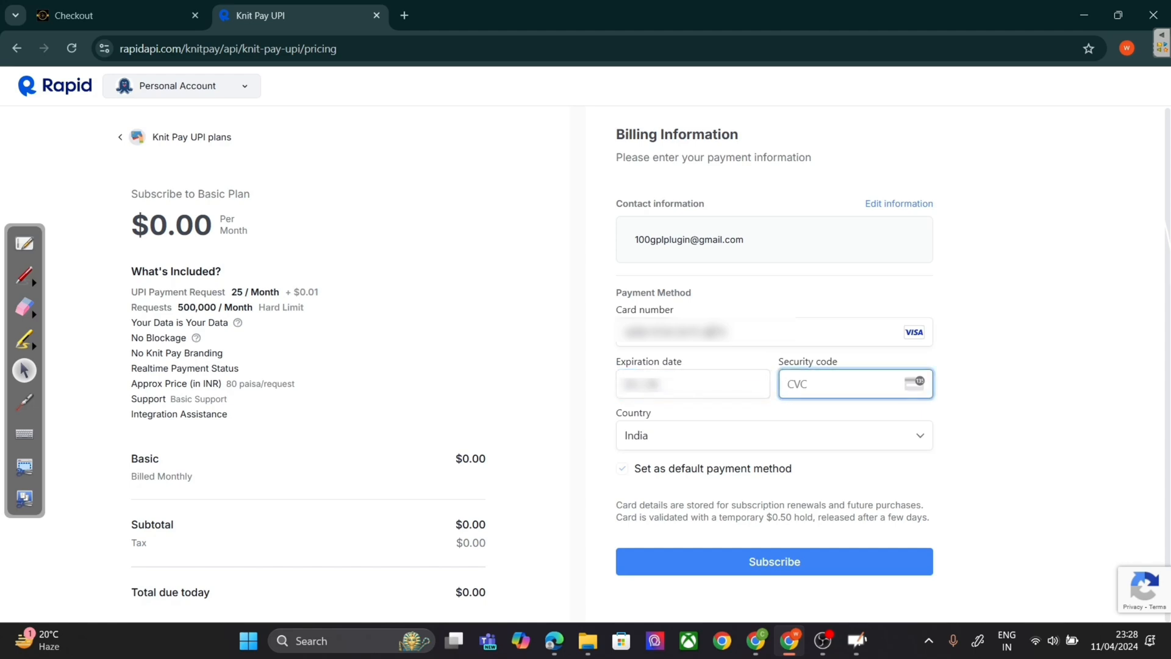
pyautogui.click(729, 557)
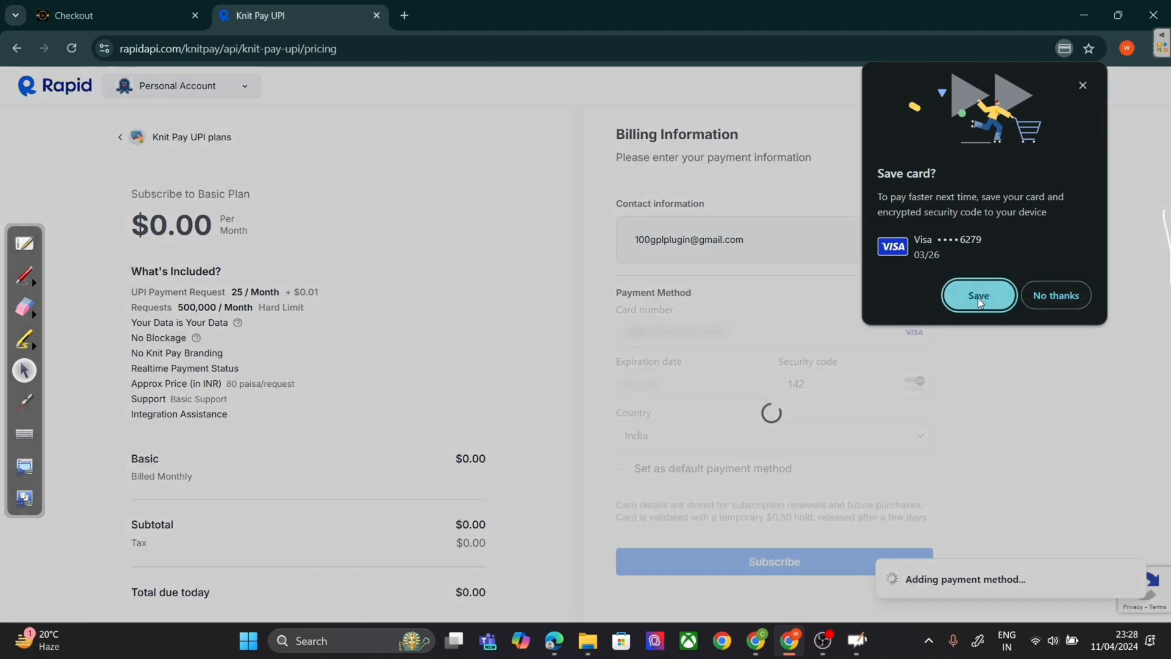
# Step: Let Chrome save the card and confirm the bank's one-time verification code
pyautogui.click(978, 298)
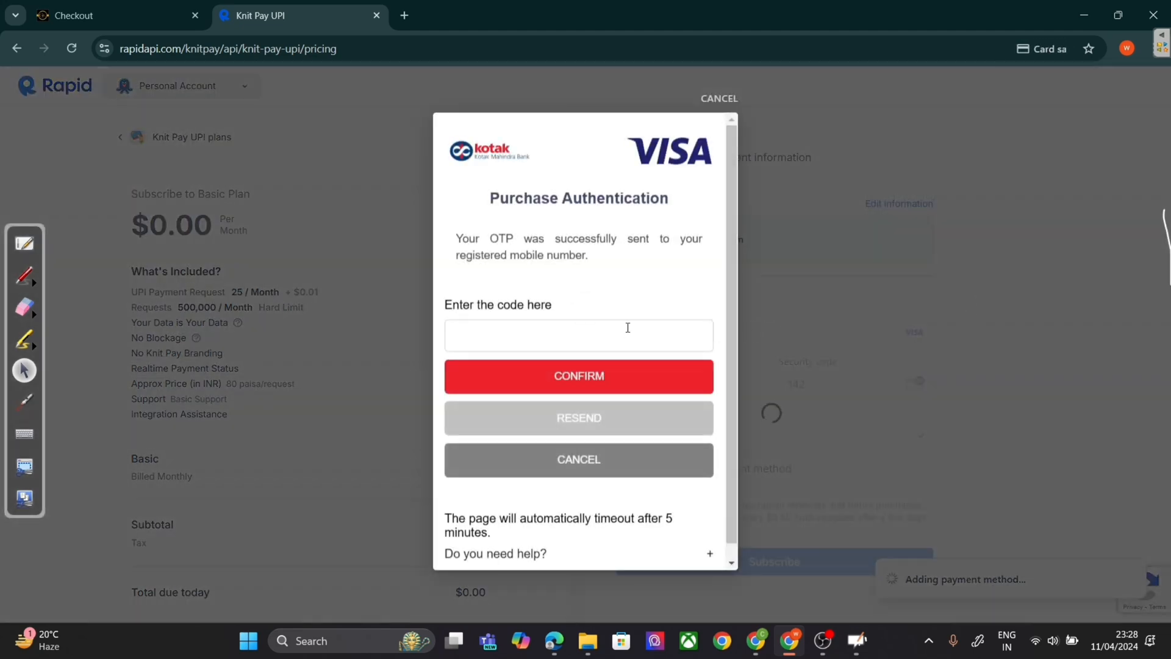
pyautogui.click(599, 327)
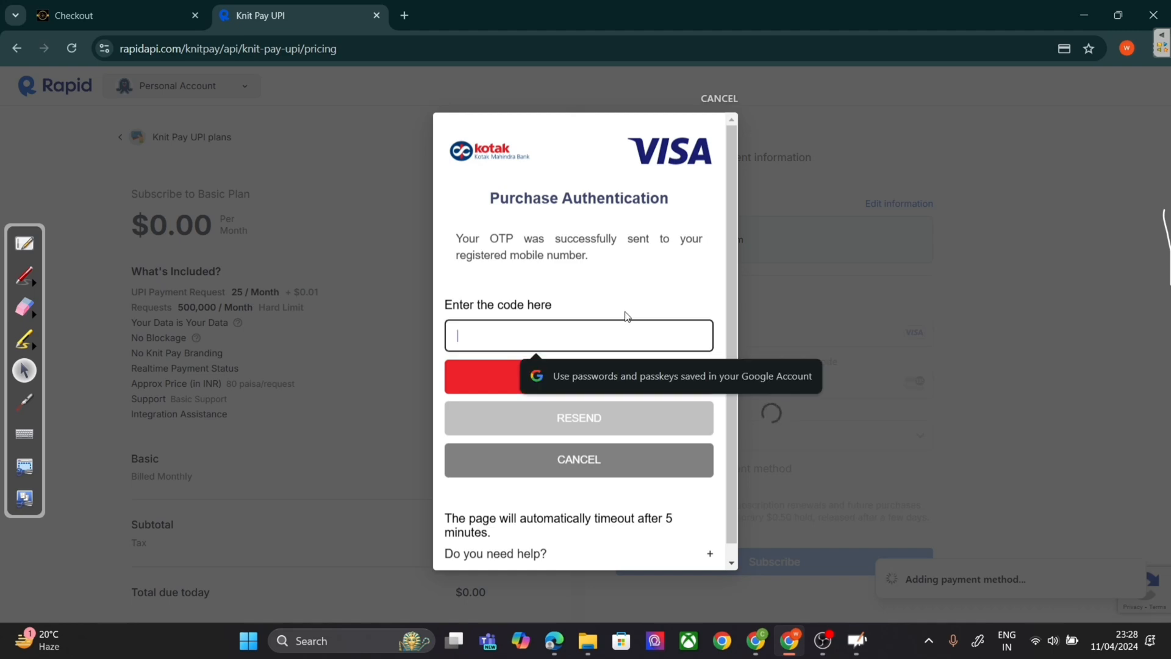
pyautogui.hotkey('ctrl', 'v')
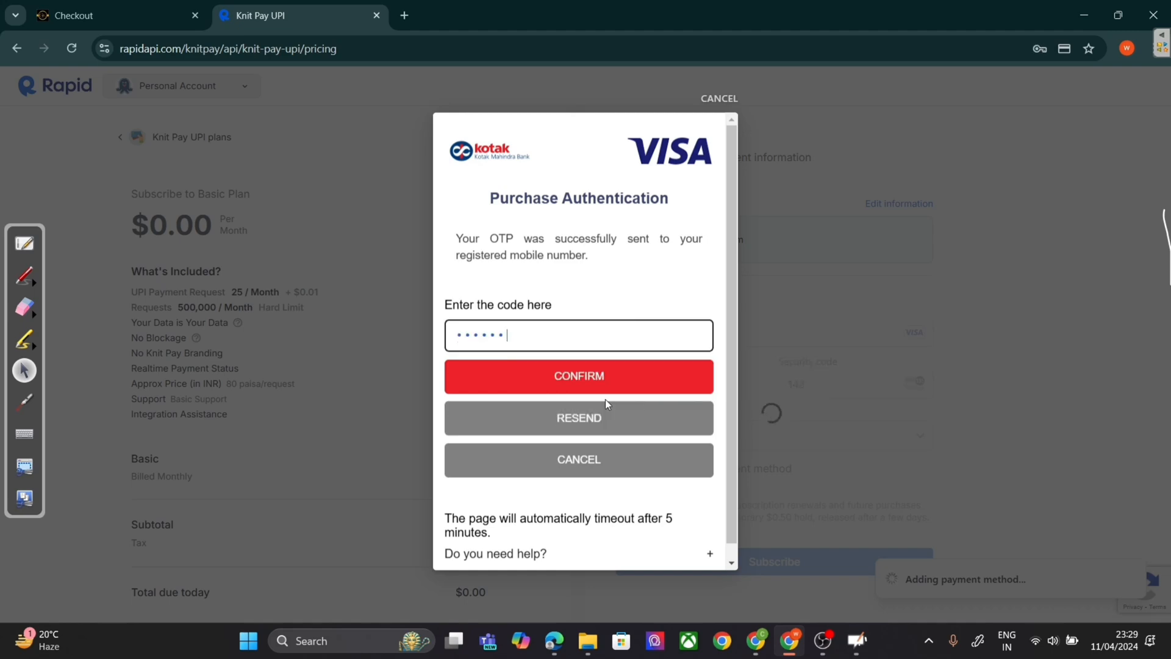
pyautogui.click(615, 374)
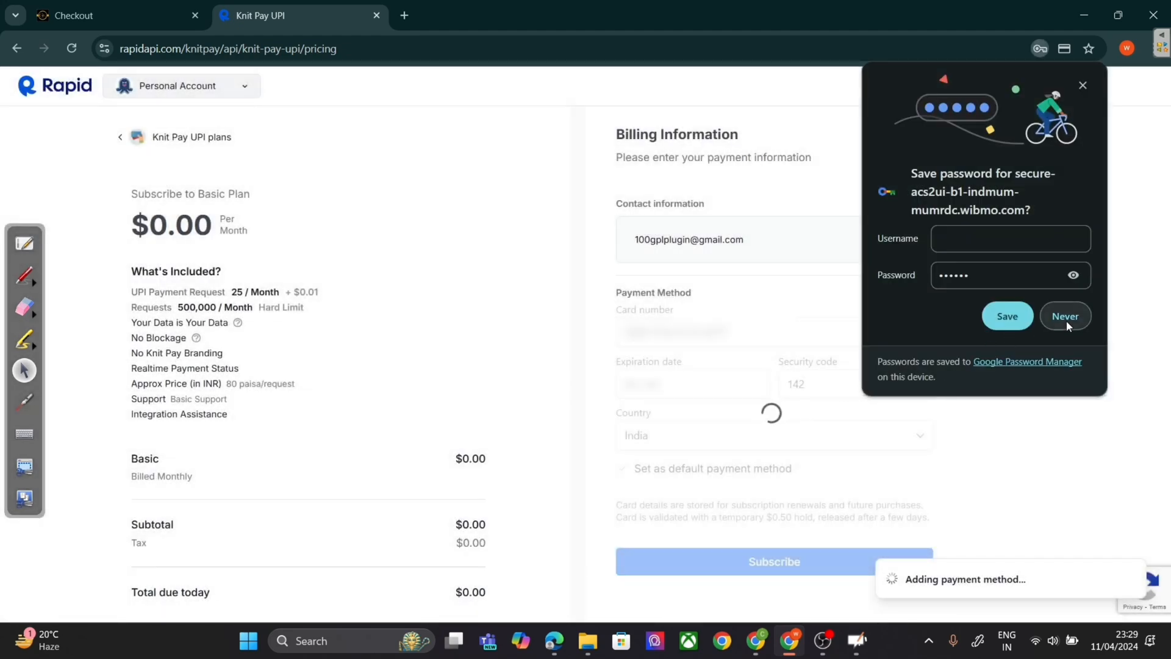
# Step: Decline saving the code as a password and re-enter and confirm the one-time code
pyautogui.click(1066, 320)
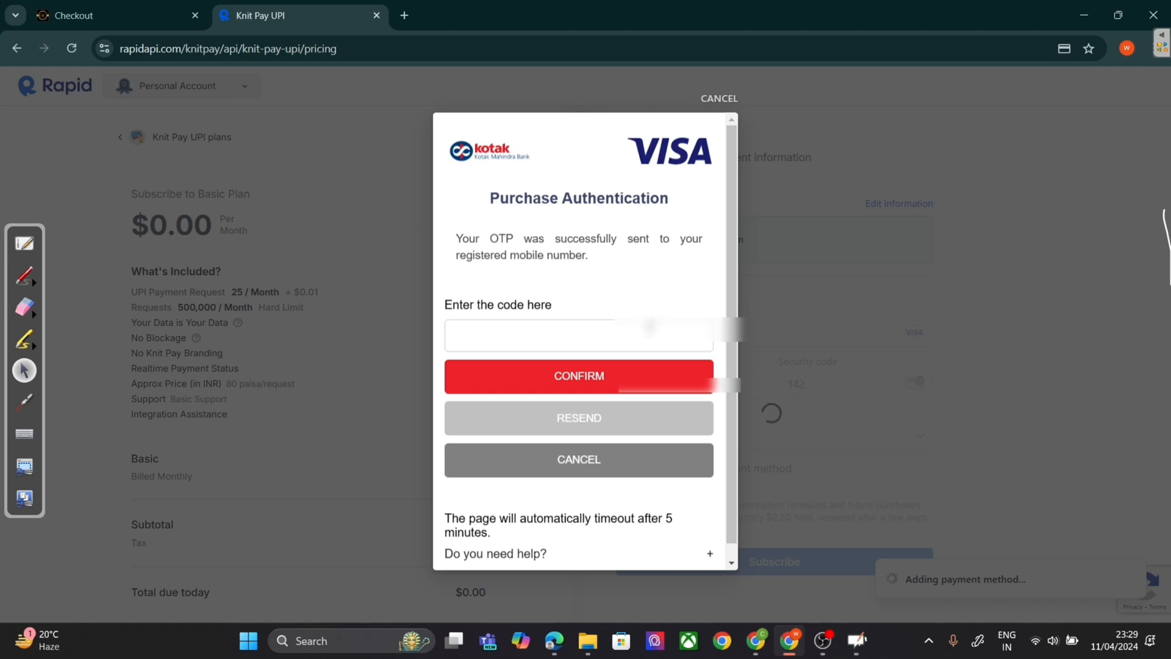
pyautogui.click(650, 330)
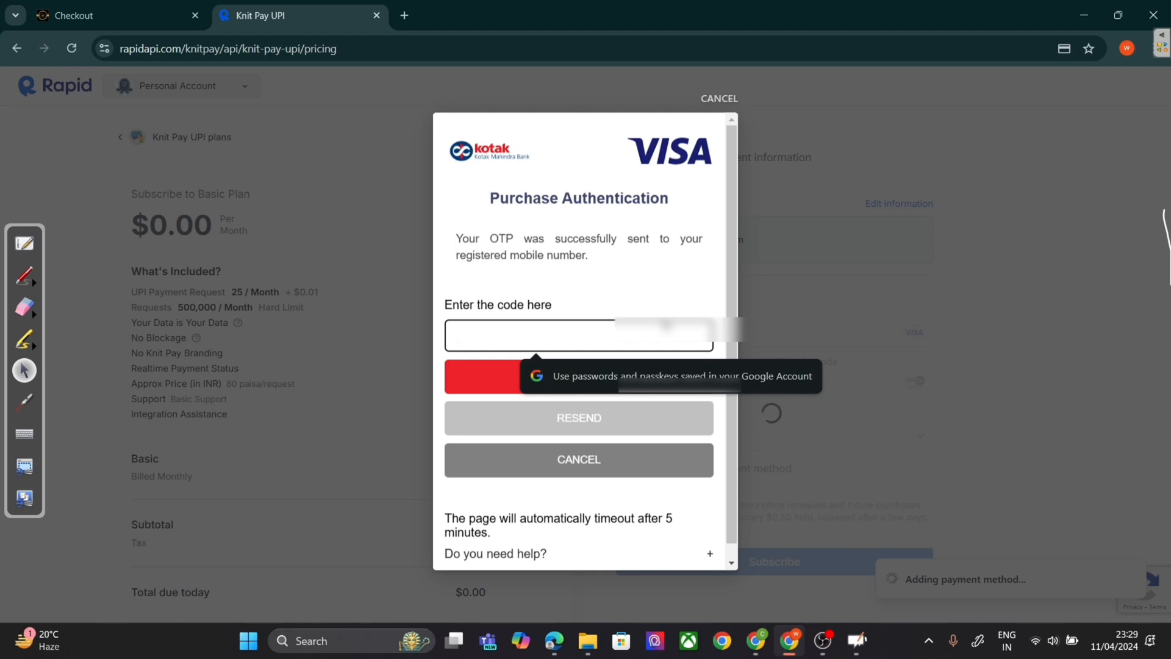
pyautogui.write('••')
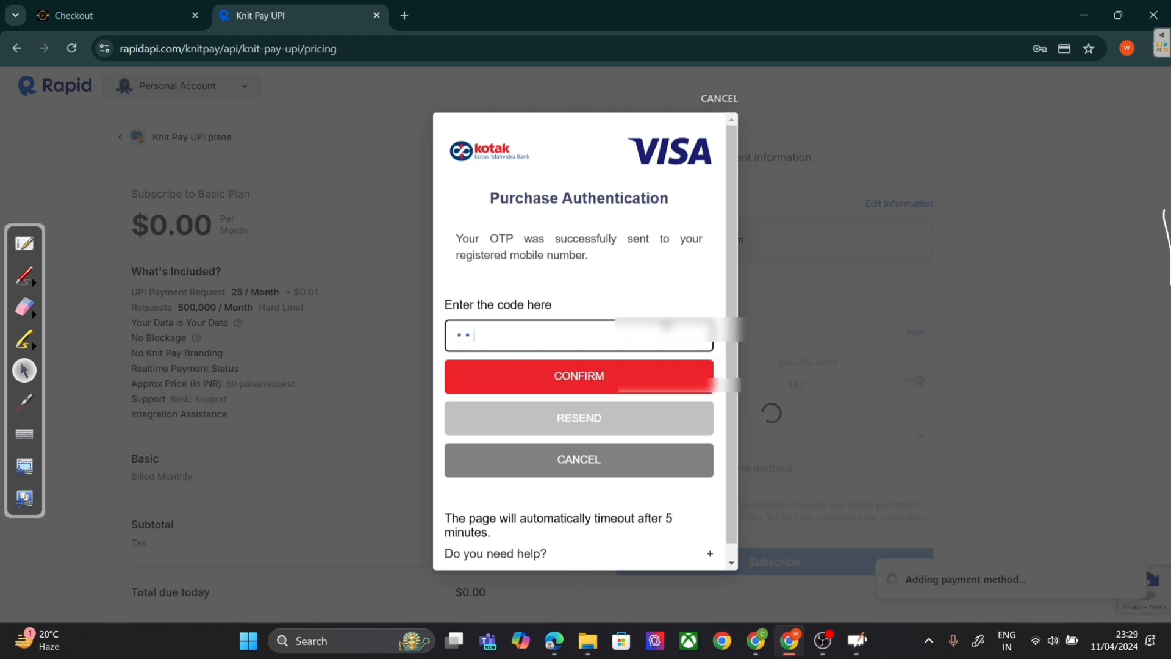
pyautogui.write('•')
pyautogui.click(667, 379)
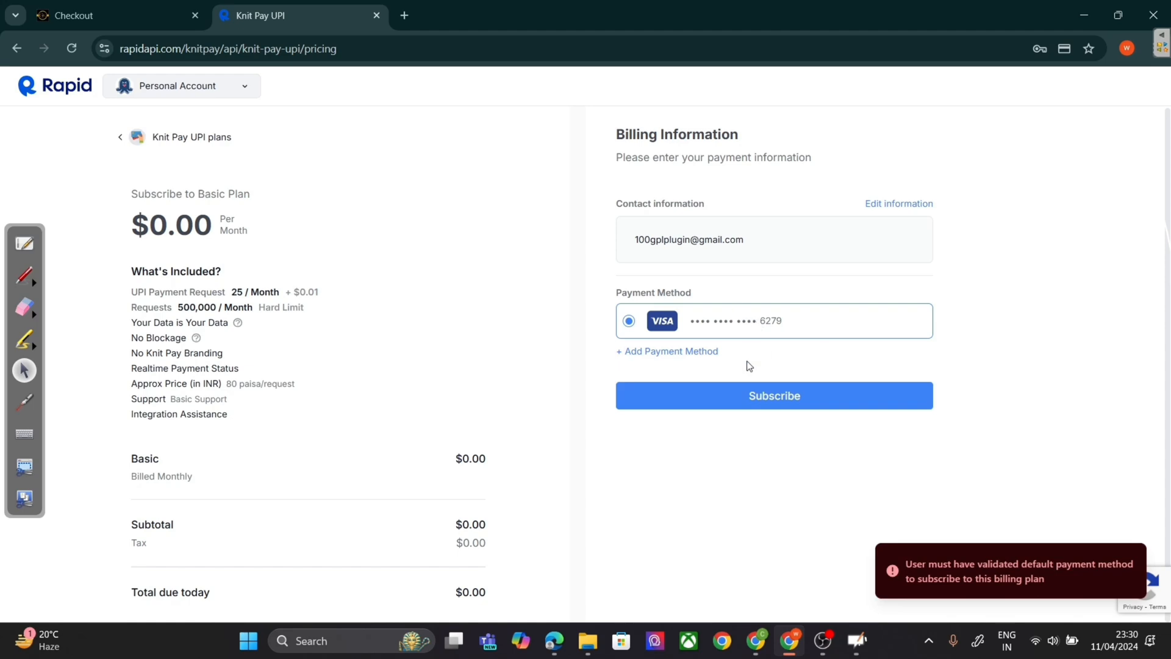
# Step: Subscribe to the Basic plan with the verified card and skip the feedback comment
pyautogui.click(748, 402)
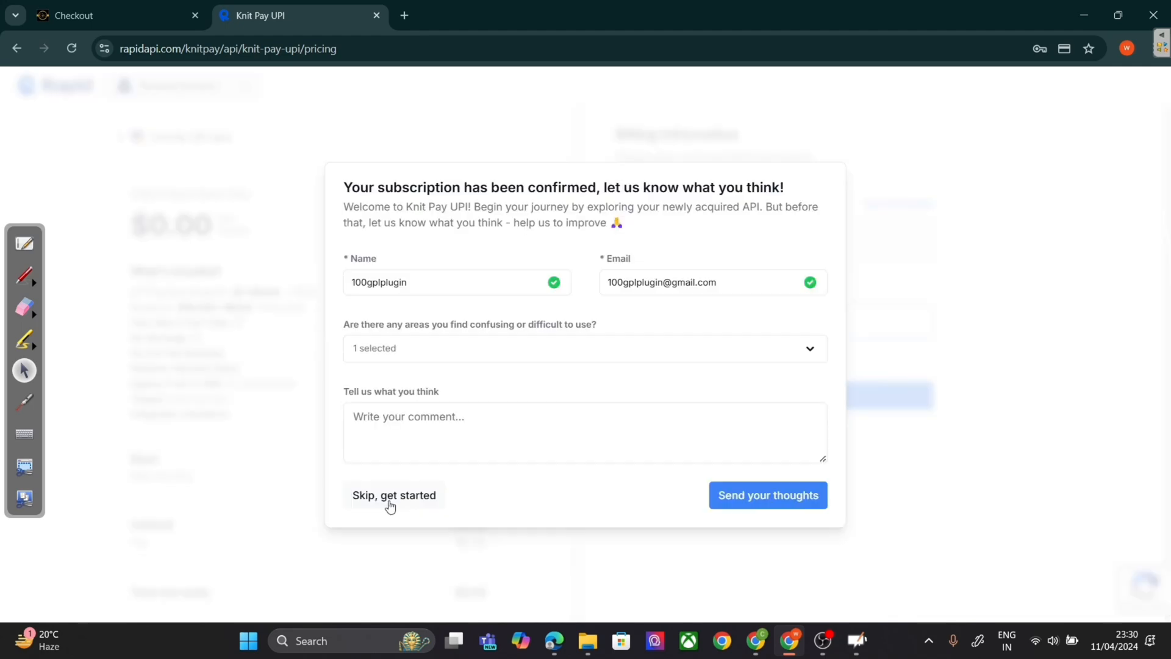
pyautogui.click(445, 436)
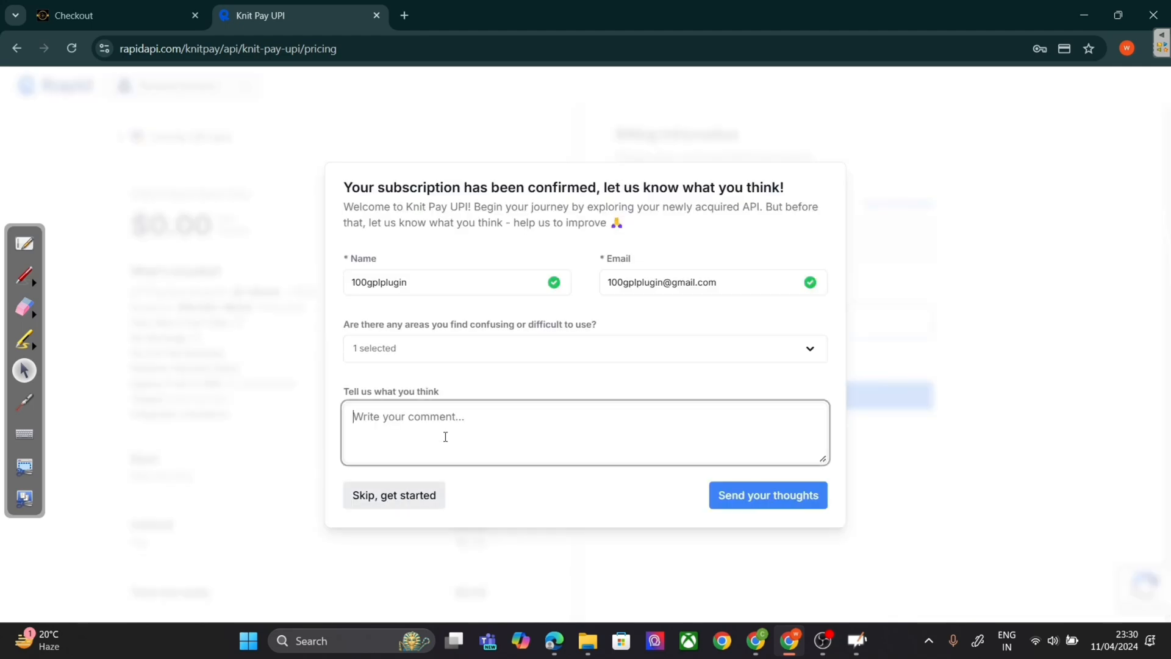
pyautogui.write('Ap')
pyautogui.press('BackSpace')
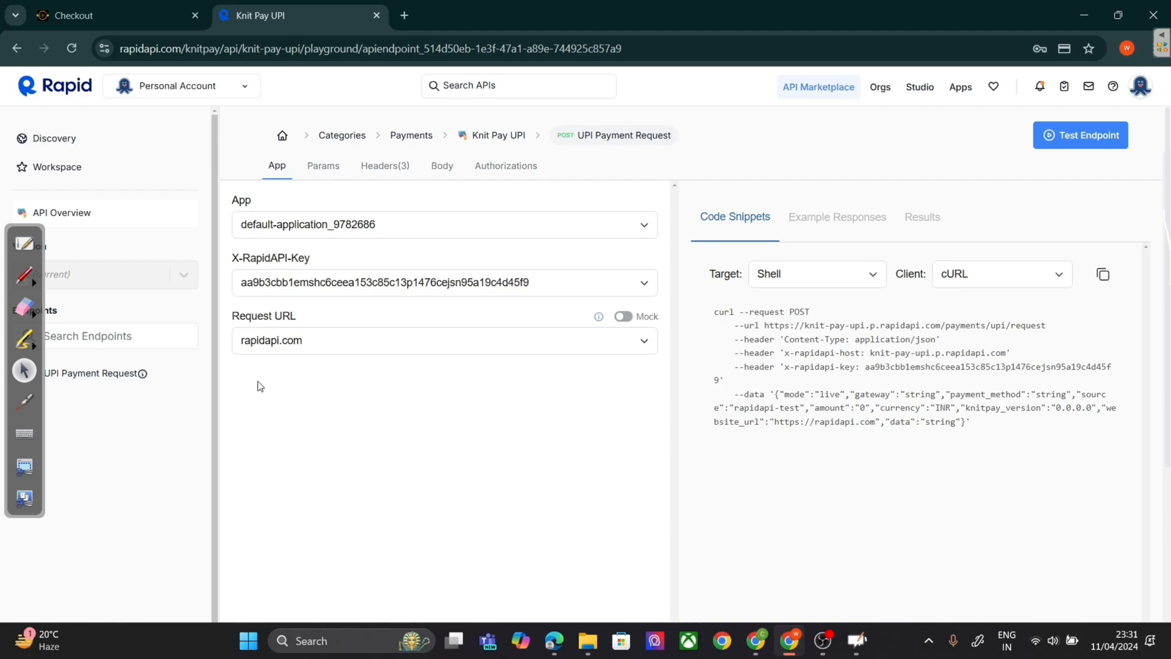
# Step: Copy the x-rapidapi-key value from the cURL snippet and return to the Knit Pay Pro setup page
pyautogui.click(24, 244)
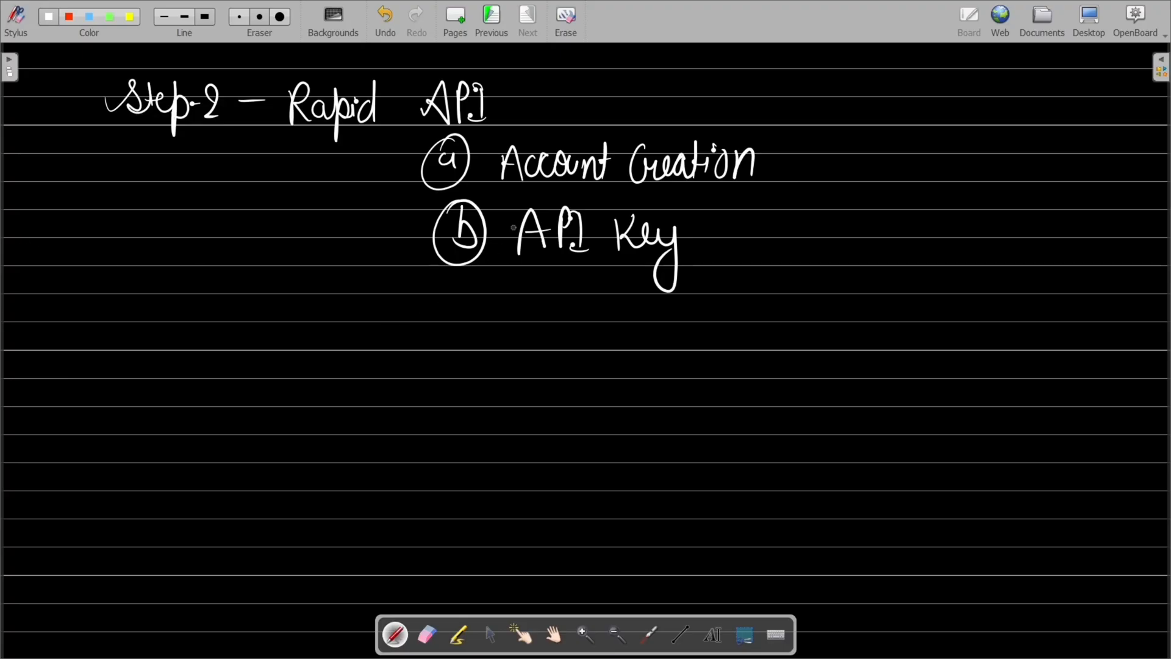
pyautogui.click(1089, 20)
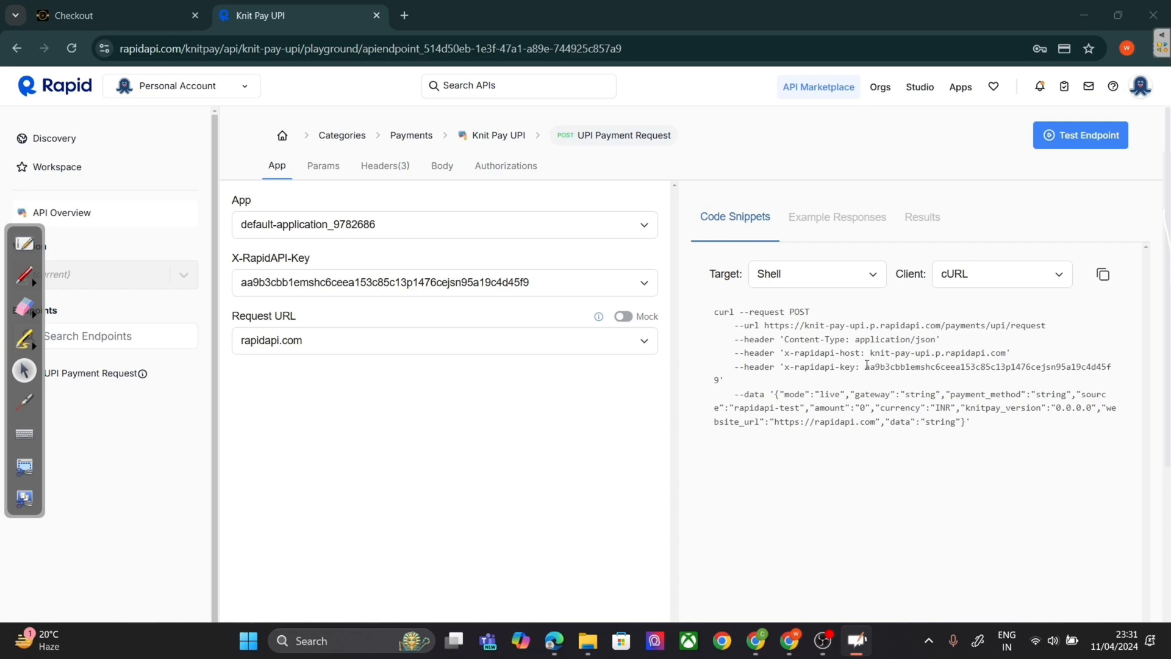
pyautogui.click(867, 364)
pyautogui.moveTo(866, 365); pyautogui.dragTo(719, 381)
pyautogui.hotkey('ctrl', 'c')
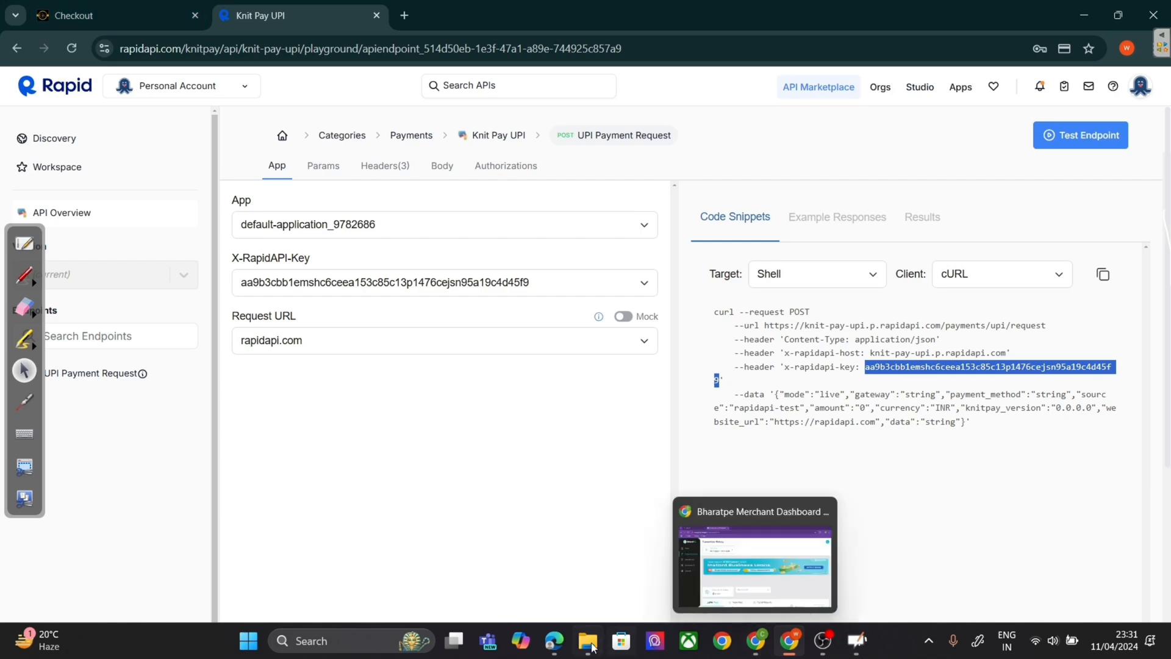
pyautogui.click(543, 578)
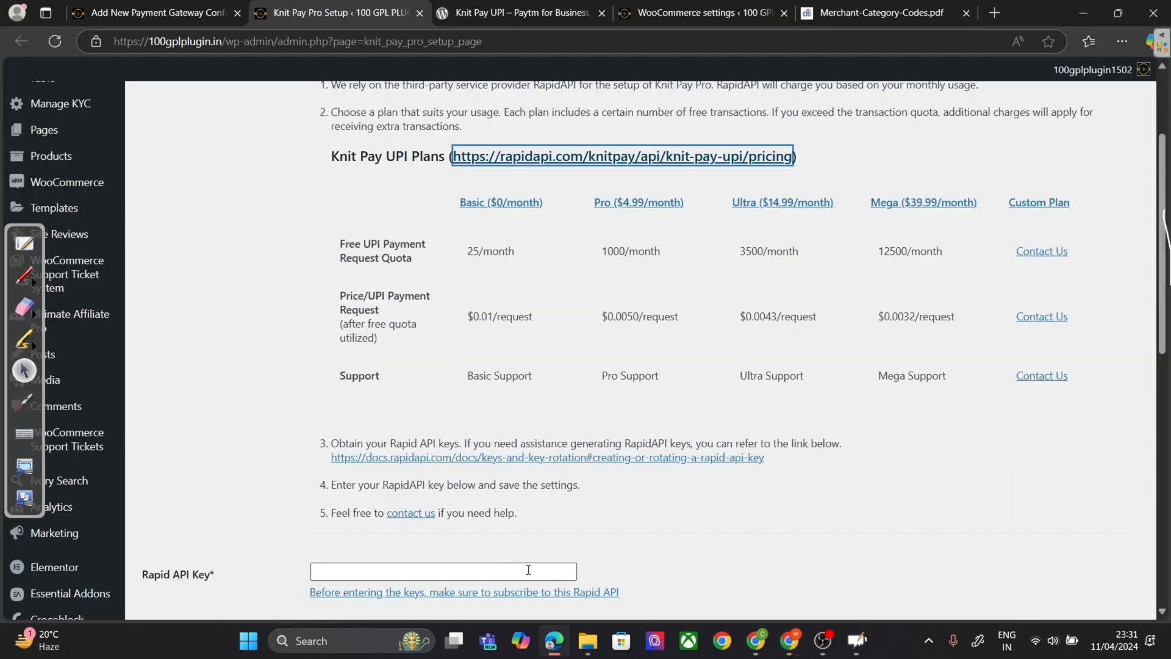
# Step: Paste the RapidAPI key into the Rapid API Key field and save the changes
pyautogui.click(478, 568)
pyautogui.hotkey('ctrl', 'v')
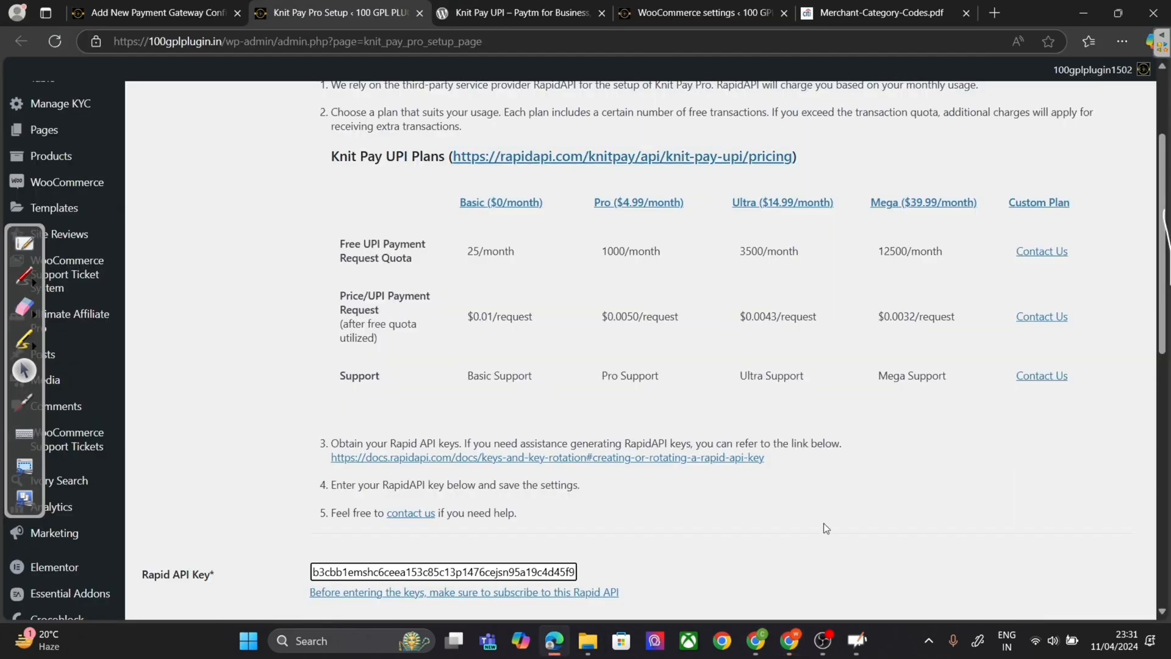
pyautogui.scroll(-3, 471, 489)
pyautogui.click(171, 406)
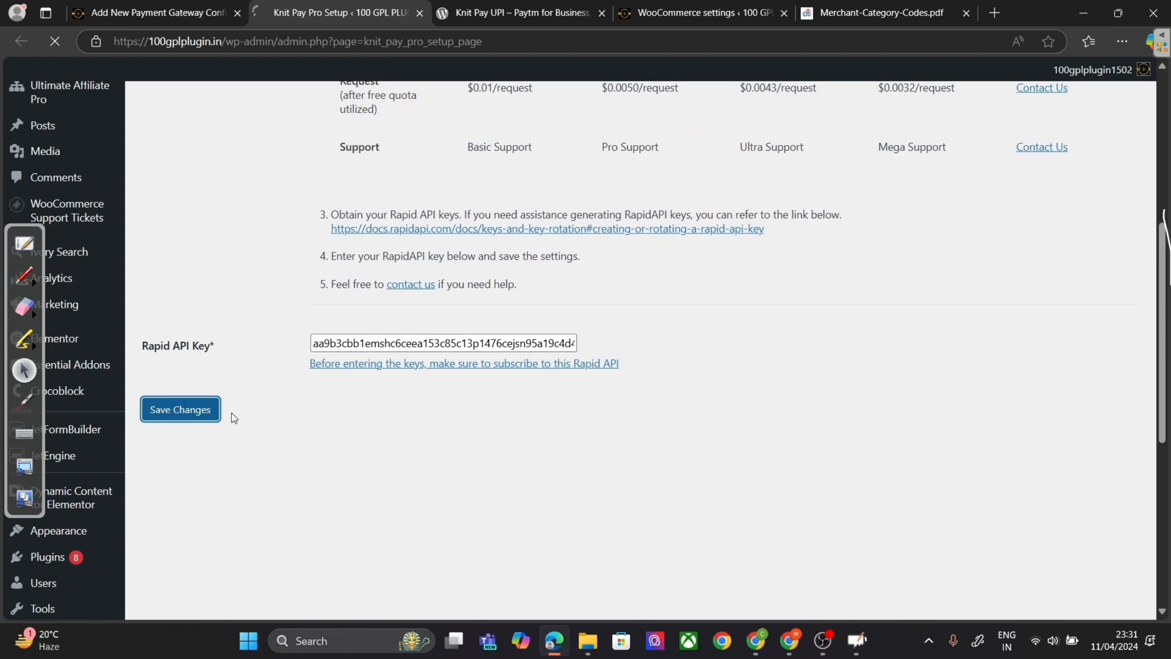
# Step: Open the Bharatpe entry in Payment Gateway Configurations for editing
pyautogui.scroll(-5, 543, 424)
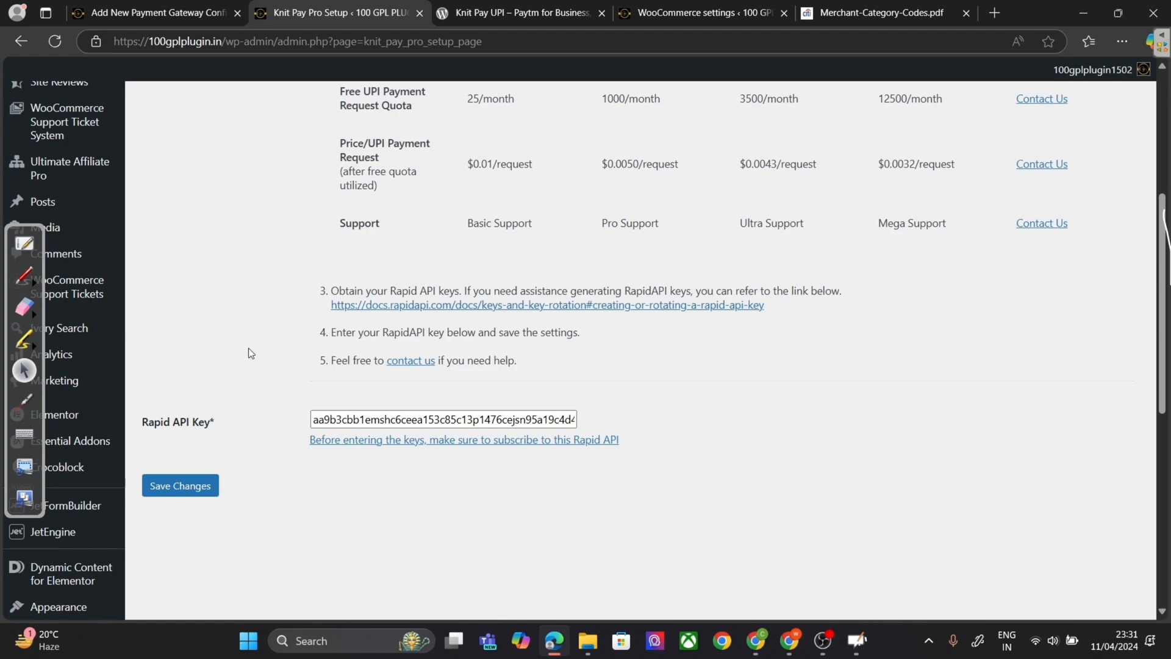
pyautogui.click(180, 486)
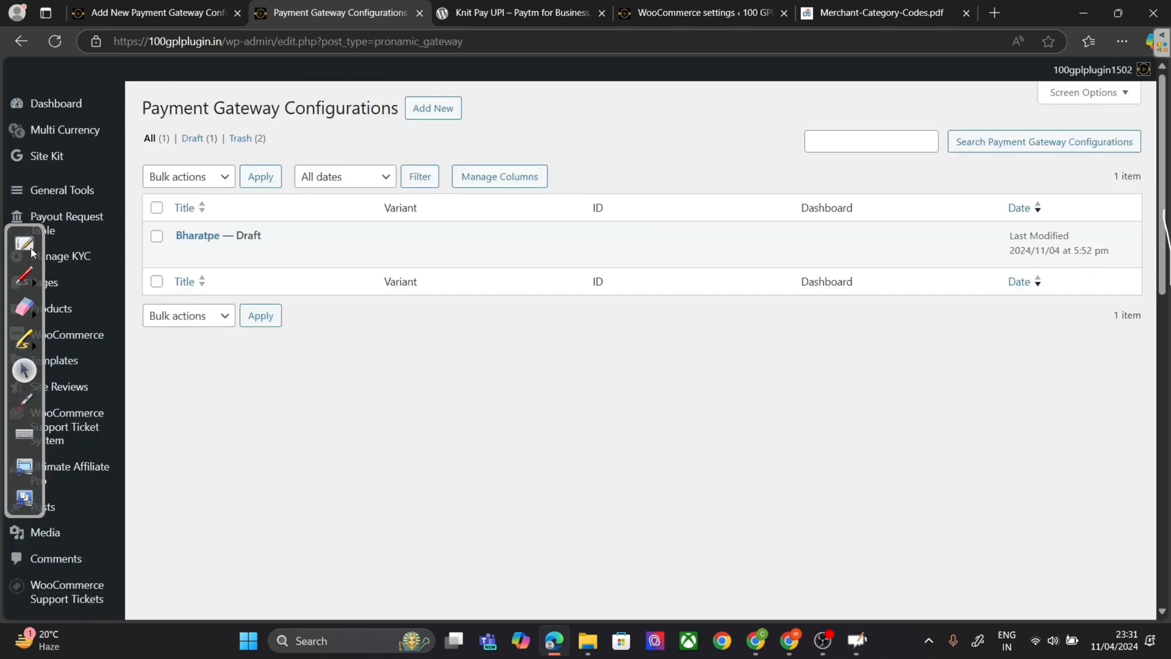
pyautogui.click(182, 254)
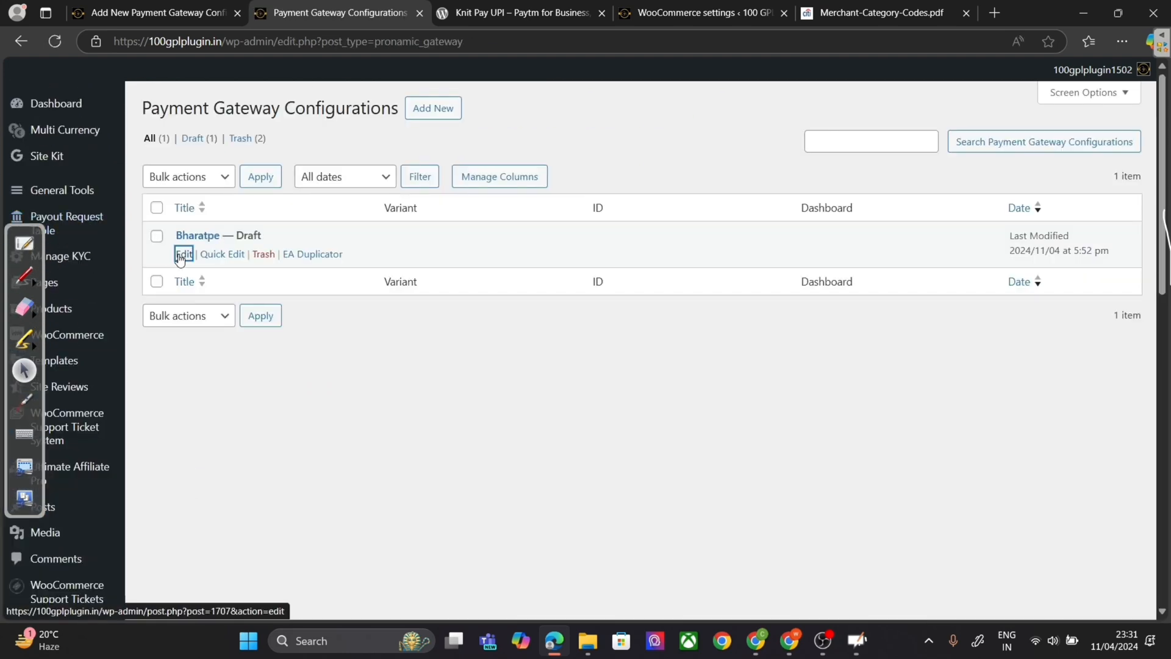
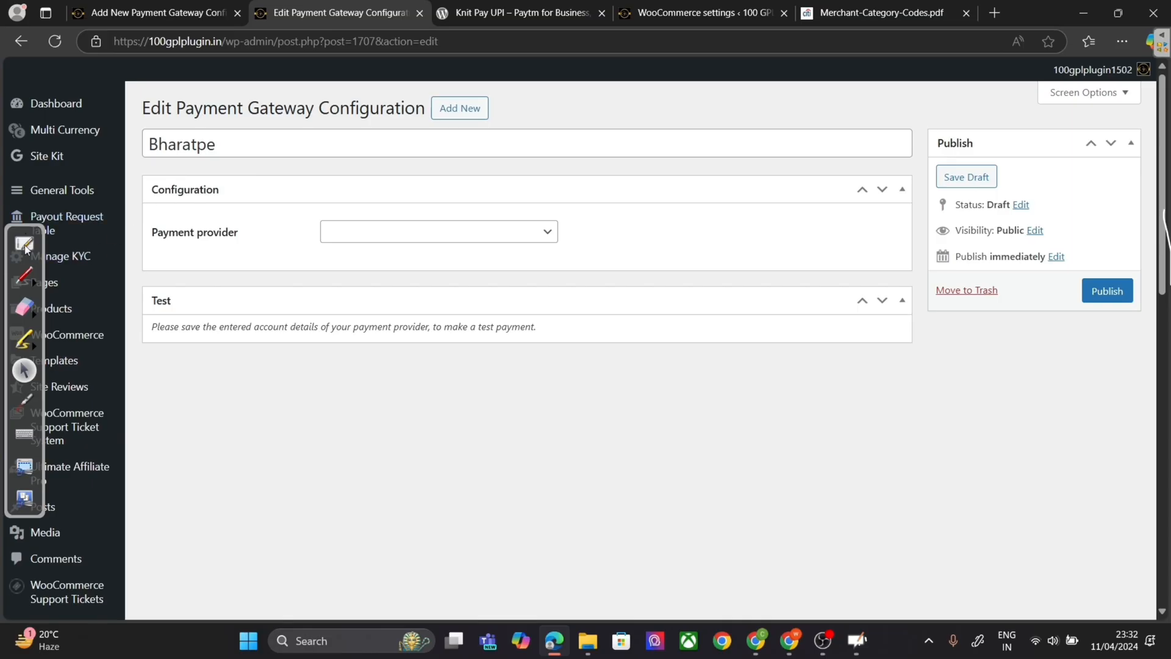
# Step: Switch from WordPress to the OpenBoard whiteboard showing the Step-2 Rapid API notes
pyautogui.click(25, 246)
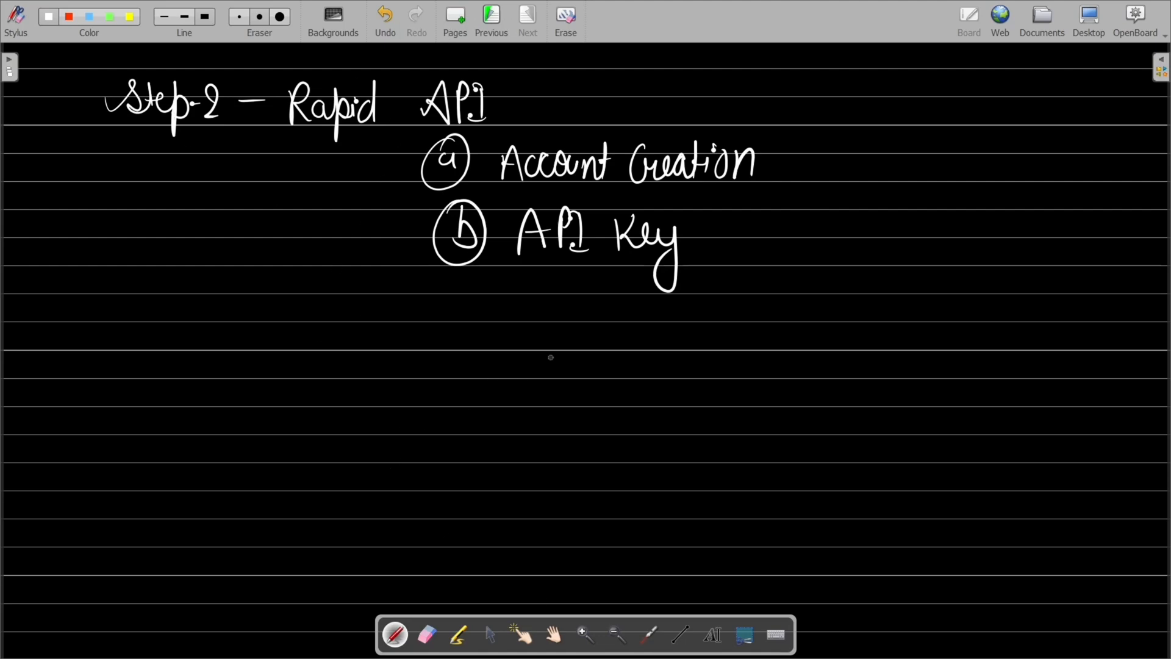
# Step: On the UPI Gateway notes page, mark the Card and Merchant account requirements
pyautogui.click(490, 24)
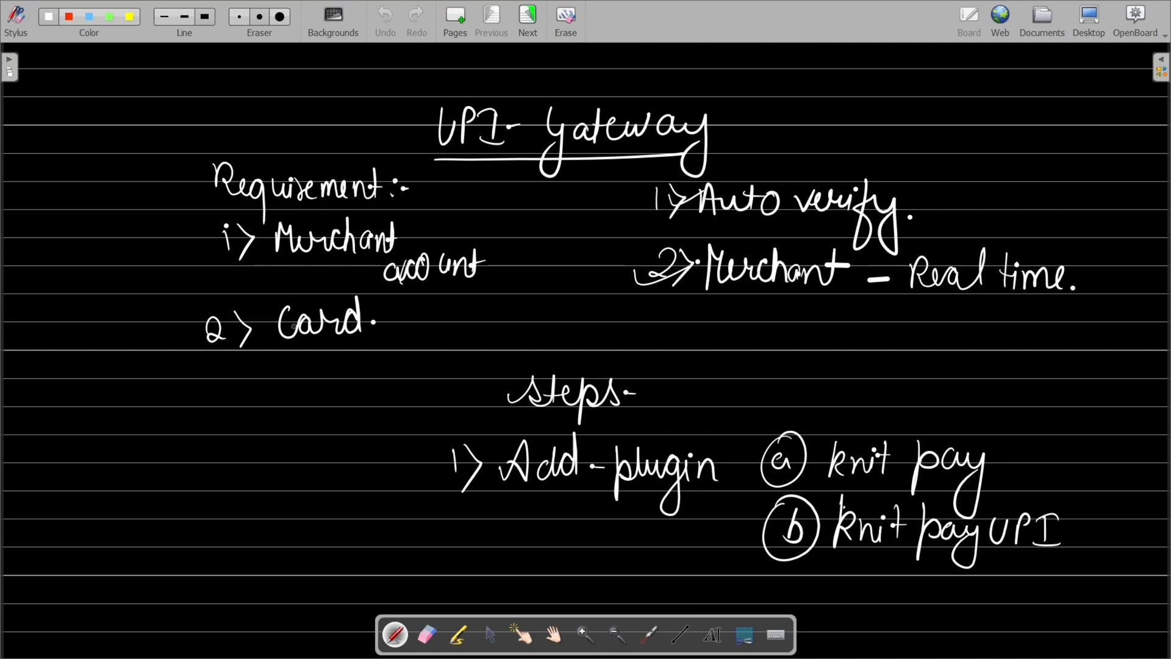
pyautogui.moveTo(235, 363); pyautogui.dragTo(275, 342)
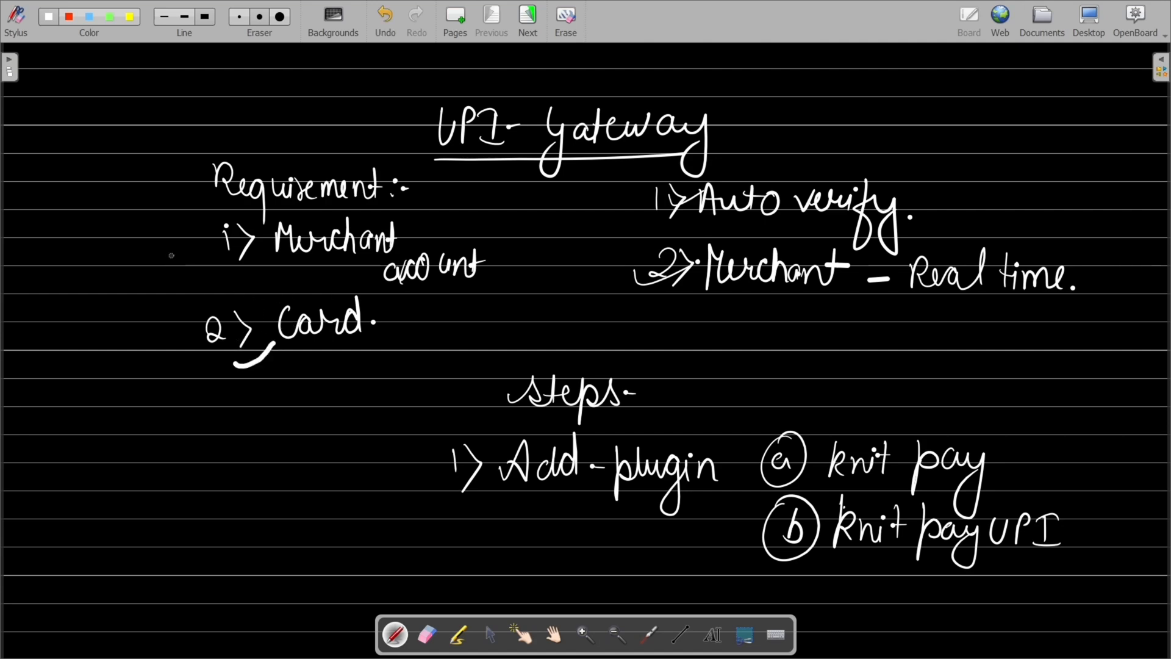
pyautogui.moveTo(206, 255); pyautogui.dragTo(251, 245)
# Step: Handwrite 'Step3- Add merchant account' below the Rapid API notes, then return to the desktop
pyautogui.click(530, 19)
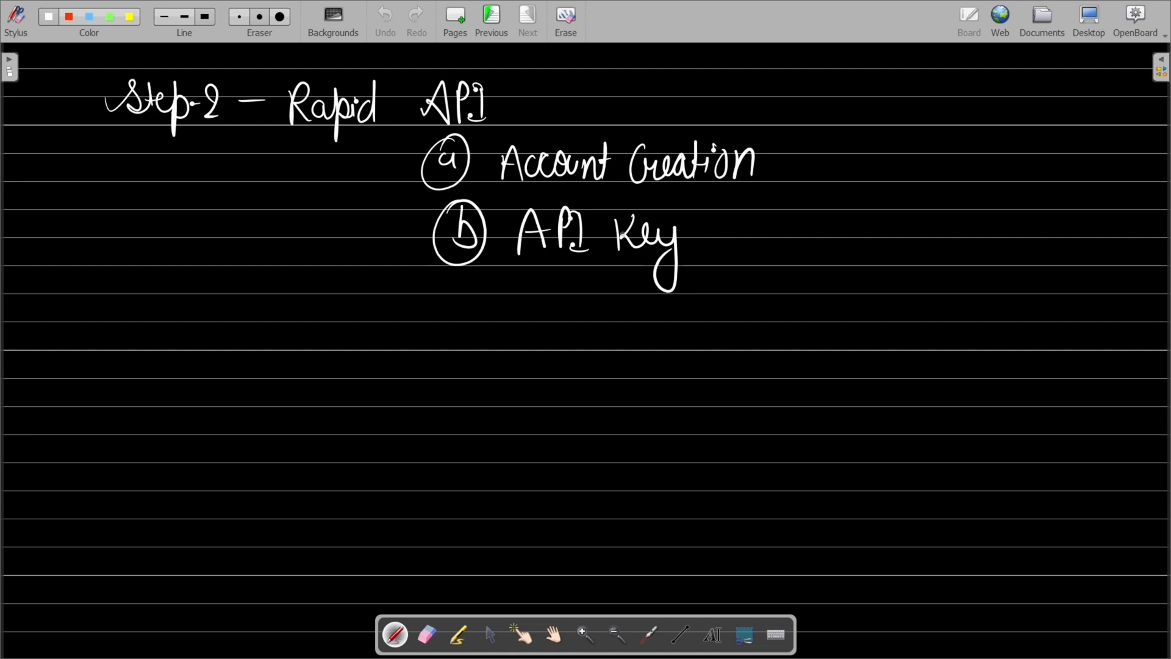
pyautogui.moveTo(111, 355)
pyautogui.mouseDown()
pyautogui.moveTo(227, 366)
pyautogui.moveTo(209, 375)
pyautogui.mouseUp()
pyautogui.moveTo(236, 364); pyautogui.dragTo(255, 363)
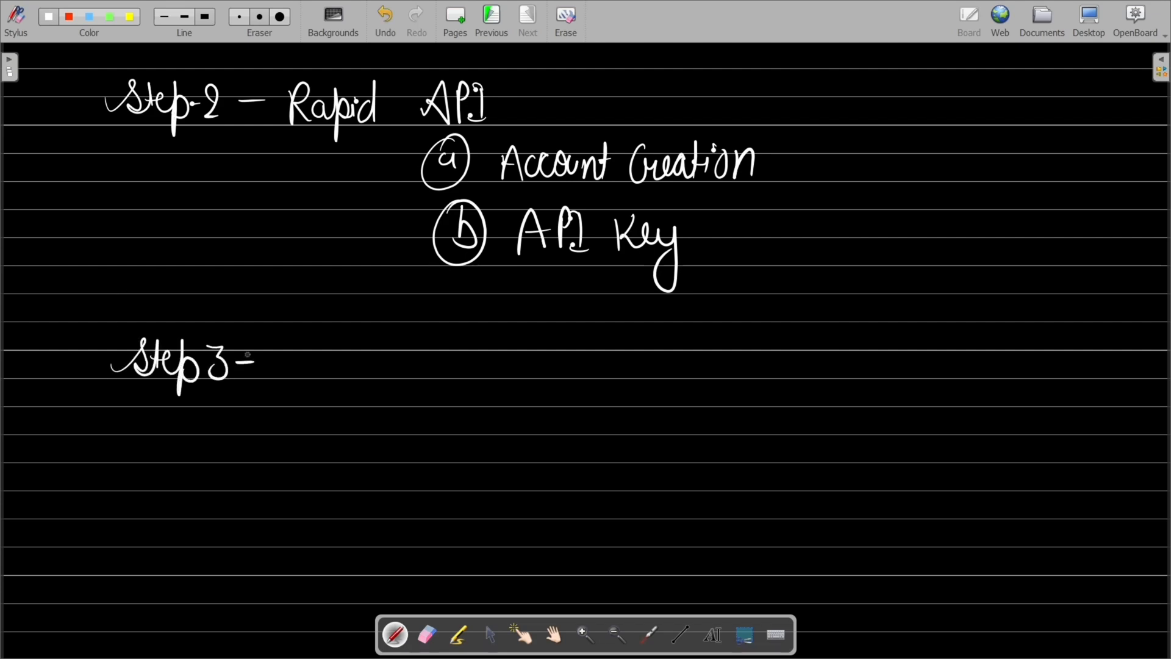
pyautogui.moveTo(309, 335)
pyautogui.mouseDown()
pyautogui.moveTo(297, 373)
pyautogui.moveTo(322, 369)
pyautogui.moveTo(330, 353)
pyautogui.mouseUp()
pyautogui.moveTo(349, 347); pyautogui.dragTo(351, 369)
pyautogui.moveTo(373, 348); pyautogui.dragTo(374, 368)
pyautogui.moveTo(374, 321)
pyautogui.mouseDown()
pyautogui.moveTo(375, 369)
pyautogui.moveTo(424, 342)
pyautogui.moveTo(451, 369)
pyautogui.moveTo(499, 348)
pyautogui.moveTo(523, 358)
pyautogui.moveTo(546, 333)
pyautogui.moveTo(547, 374)
pyautogui.mouseUp()
pyautogui.moveTo(545, 353)
pyautogui.mouseDown()
pyautogui.moveTo(582, 367)
pyautogui.moveTo(686, 354)
pyautogui.moveTo(724, 369)
pyautogui.mouseUp()
pyautogui.moveTo(712, 349); pyautogui.dragTo(740, 342)
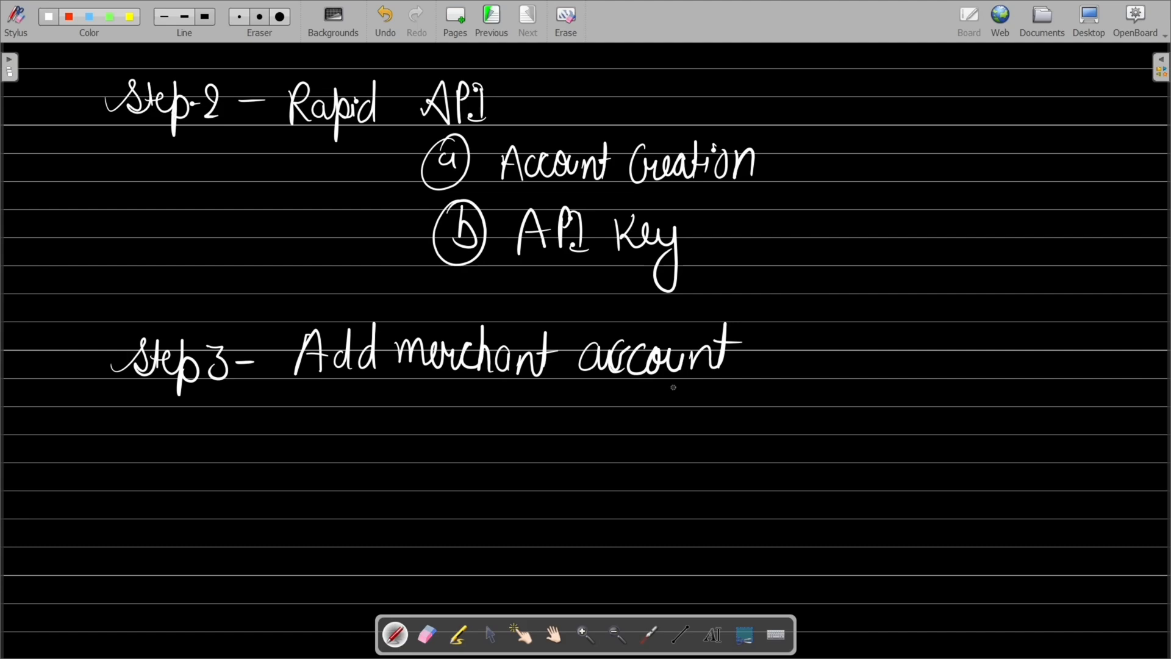
pyautogui.click(1089, 19)
# Step: Choose BharatPe for Business (UPI/QR) as the Bharatpe gateway's payment provider
pyautogui.click(441, 243)
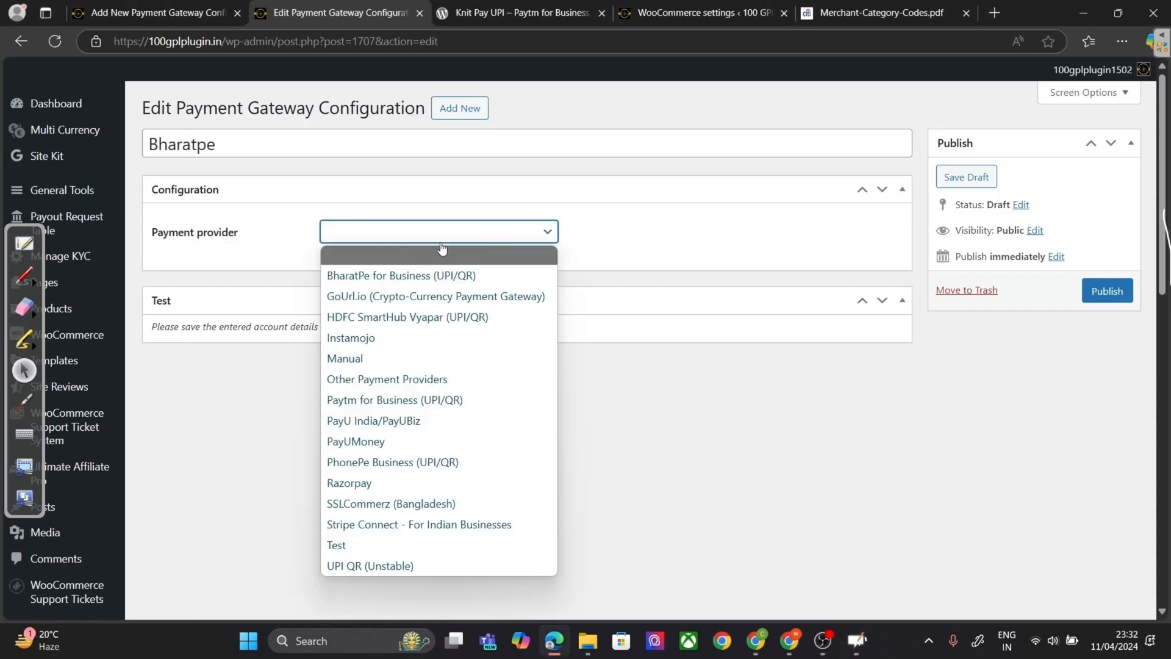
pyautogui.click(408, 280)
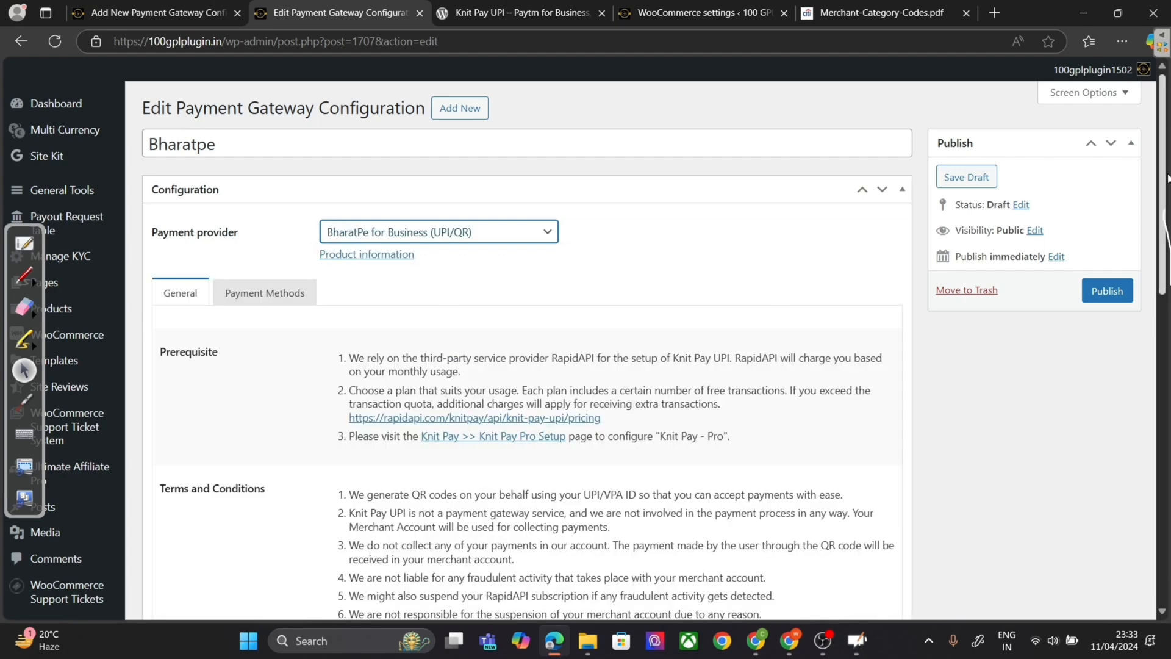
pyautogui.moveTo(1165, 179); pyautogui.dragTo(1162, 357)
pyautogui.scroll(3, 669, 421)
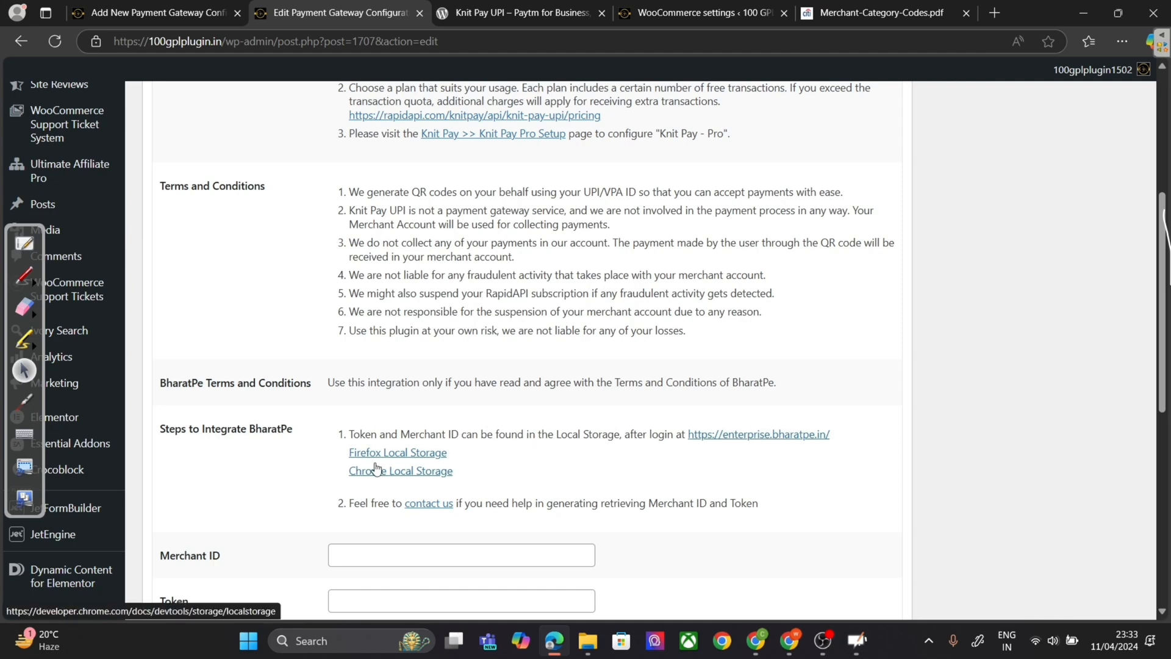
# Step: Glance at the Chrome Local Storage guide, close it, and scroll to the empty Merchant ID and Token fields
pyautogui.click(395, 481)
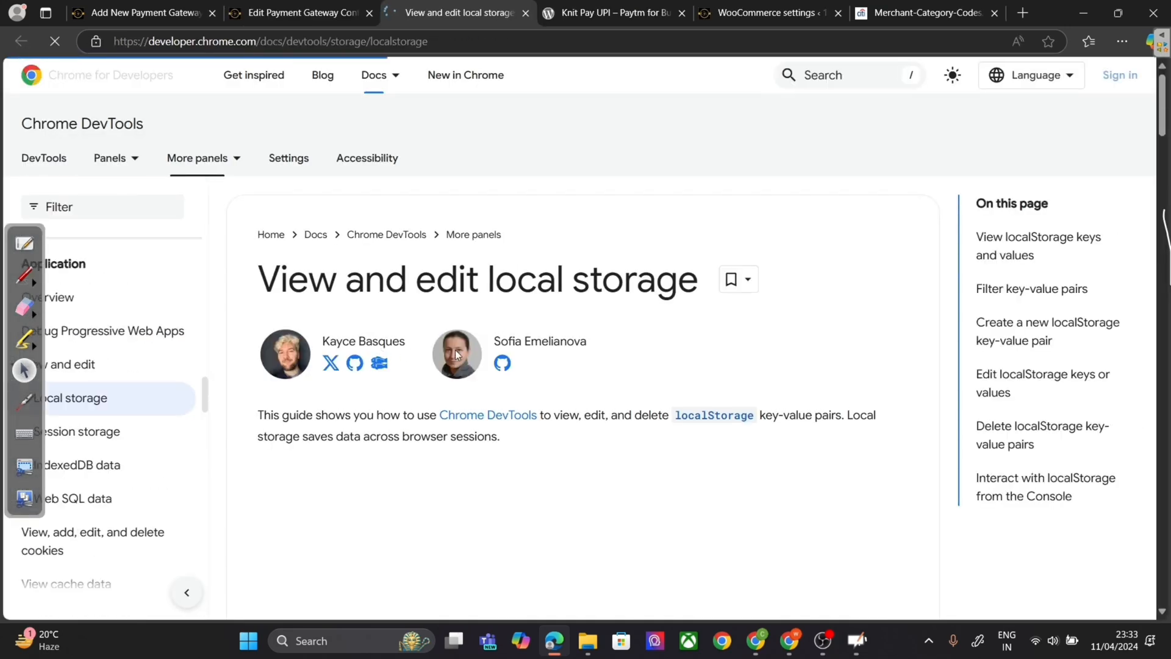
pyautogui.scroll(-7, 571, 378)
pyautogui.scroll(4, 573, 383)
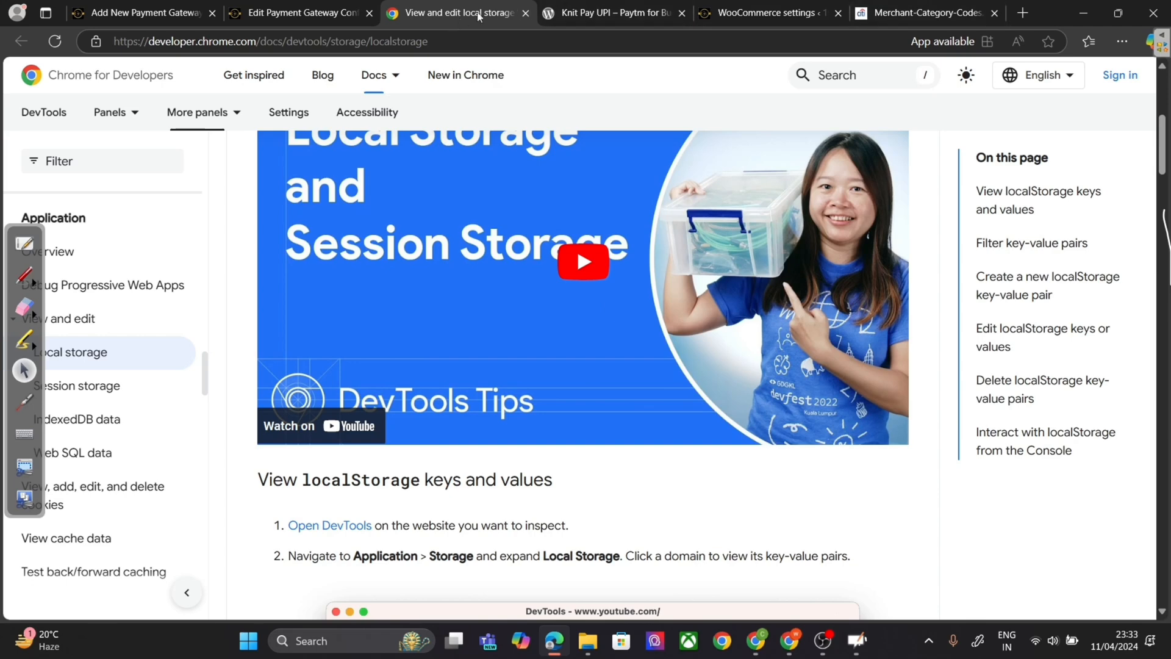
pyautogui.click(525, 13)
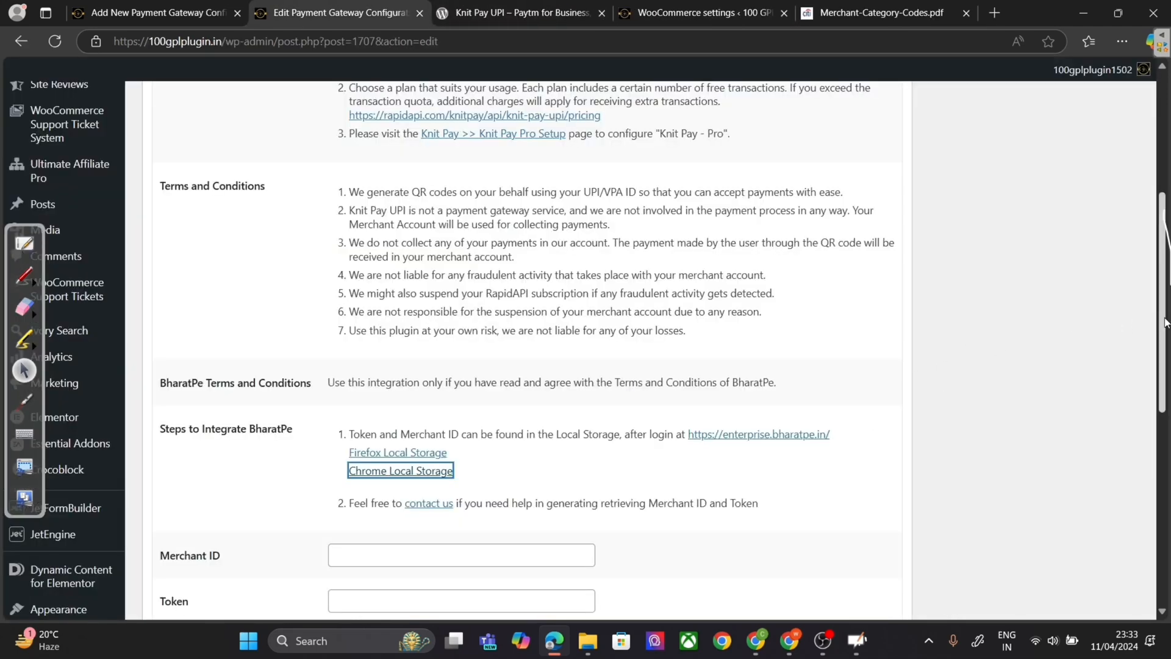
pyautogui.scroll(-3, 1139, 325)
pyautogui.scroll(-1, 996, 400)
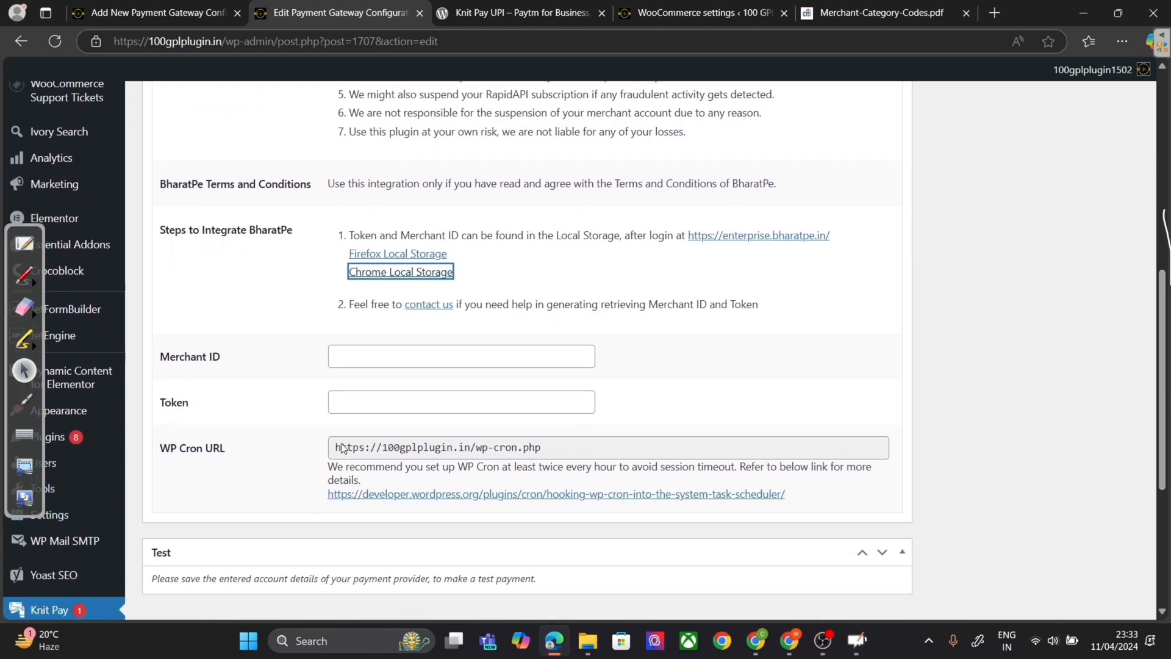
pyautogui.click(759, 581)
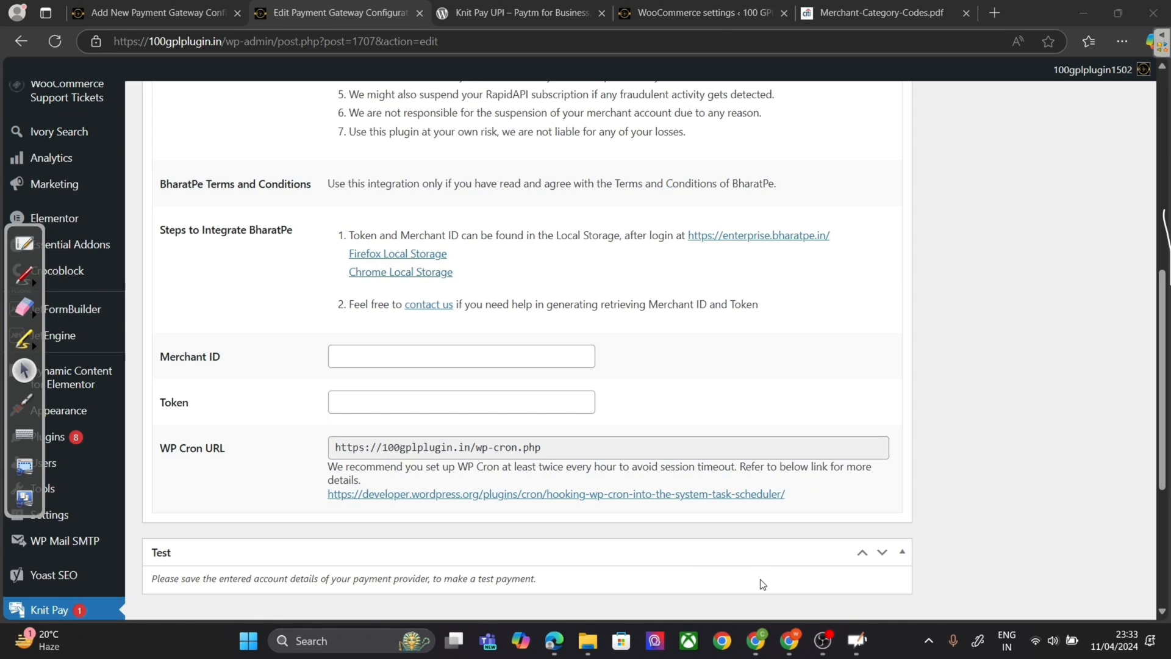
# Step: Open the BharatPe Merchant Dashboard home page in Chrome and right-click the banner image
pyautogui.click(759, 645)
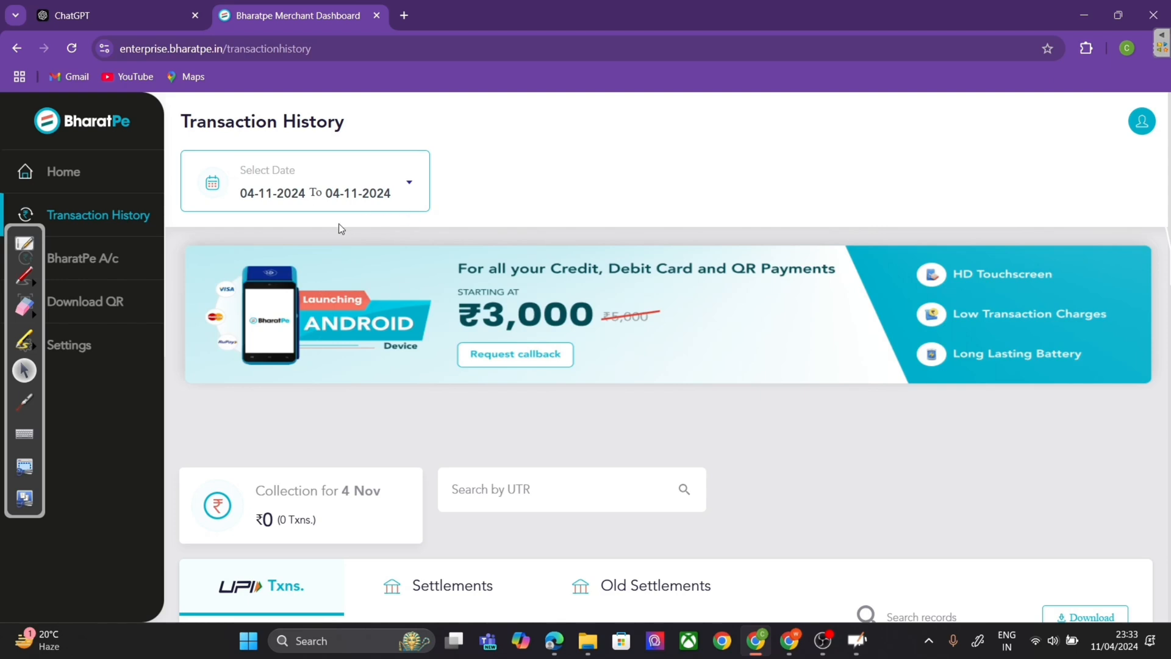
pyautogui.click(75, 177)
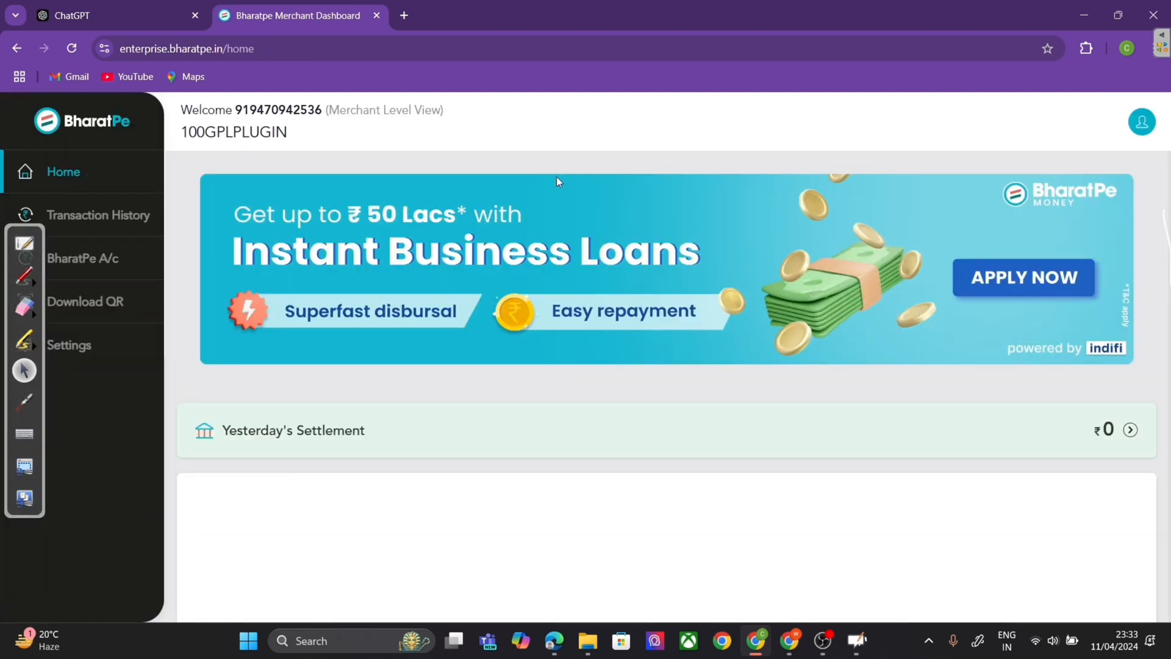
pyautogui.rightClick(568, 158)
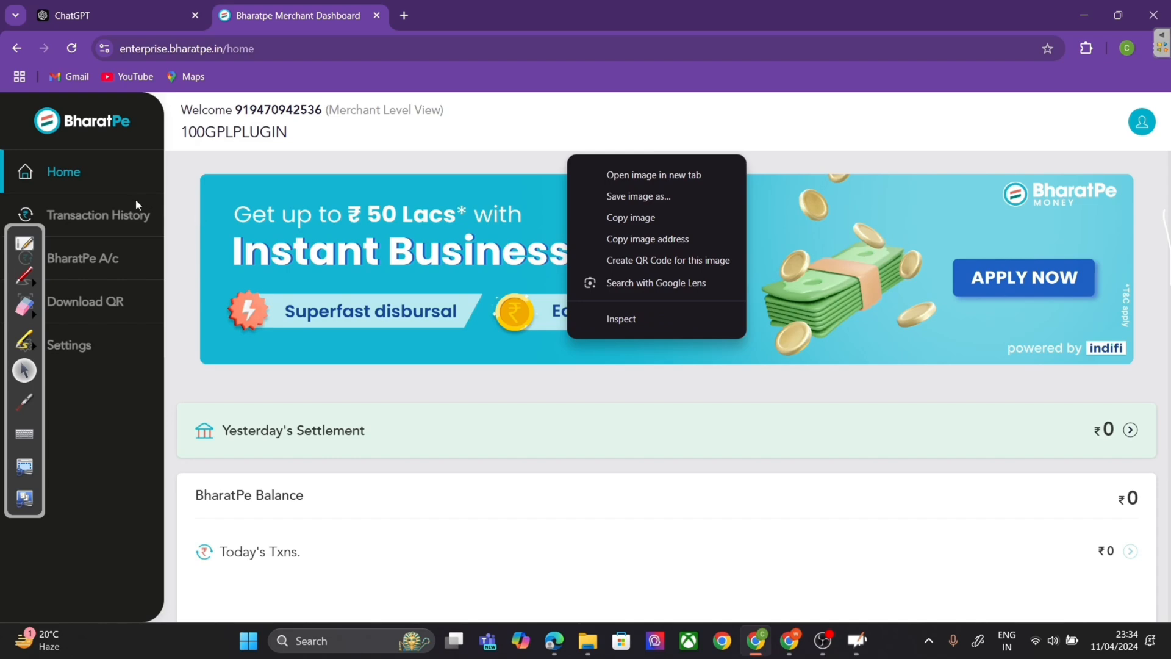
# Step: Inspect the site's local storage in DevTools and expand USER_INFO to reveal merchant_id and the TOKEN
pyautogui.click(642, 329)
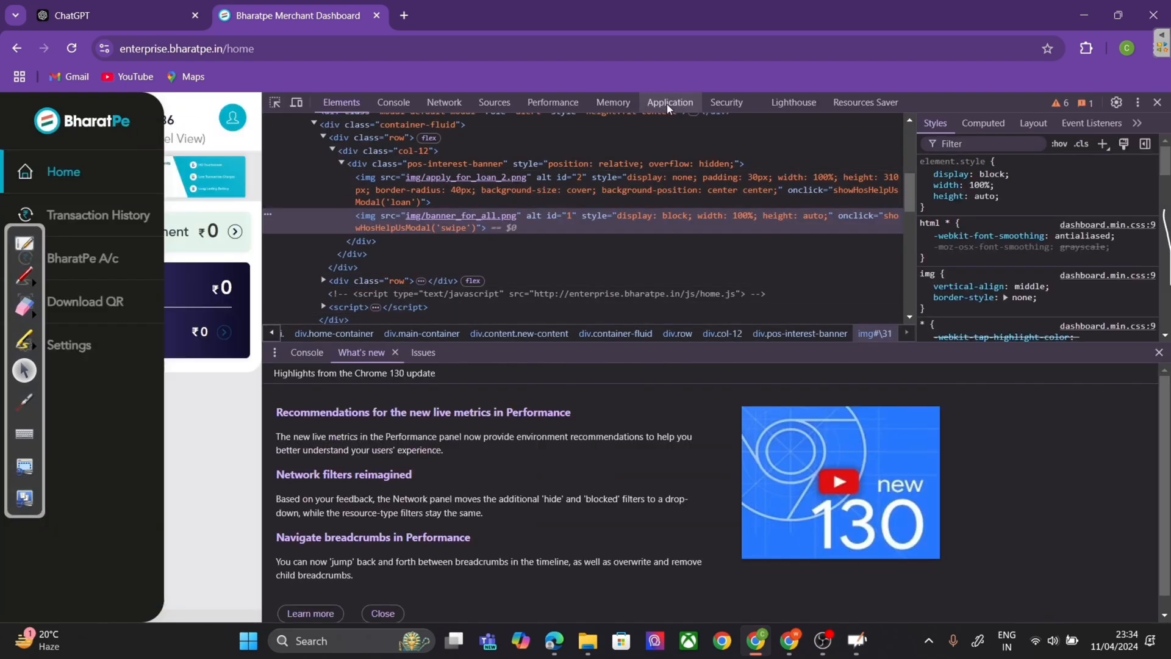
pyautogui.click(668, 108)
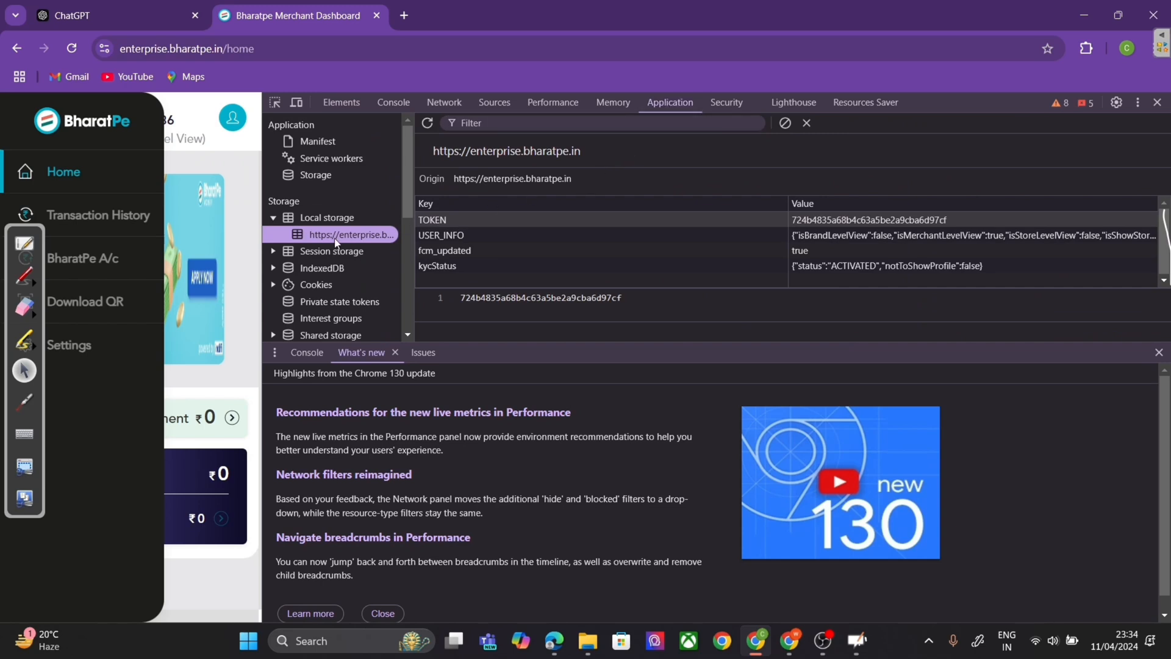
pyautogui.click(75, 52)
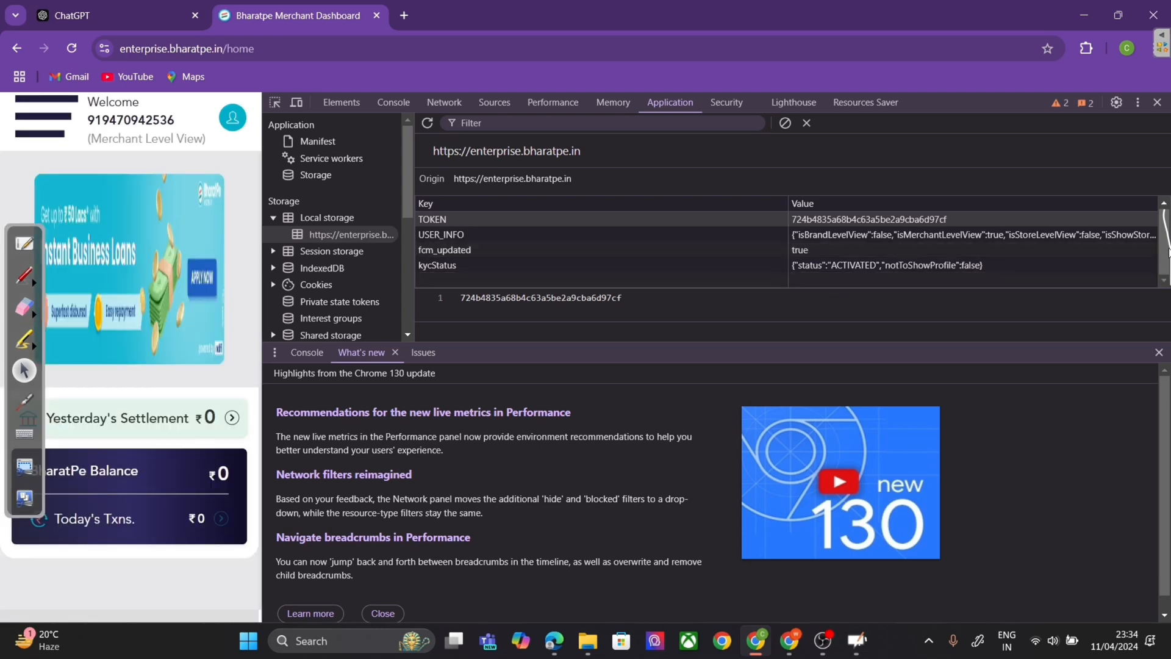
pyautogui.click(1152, 236)
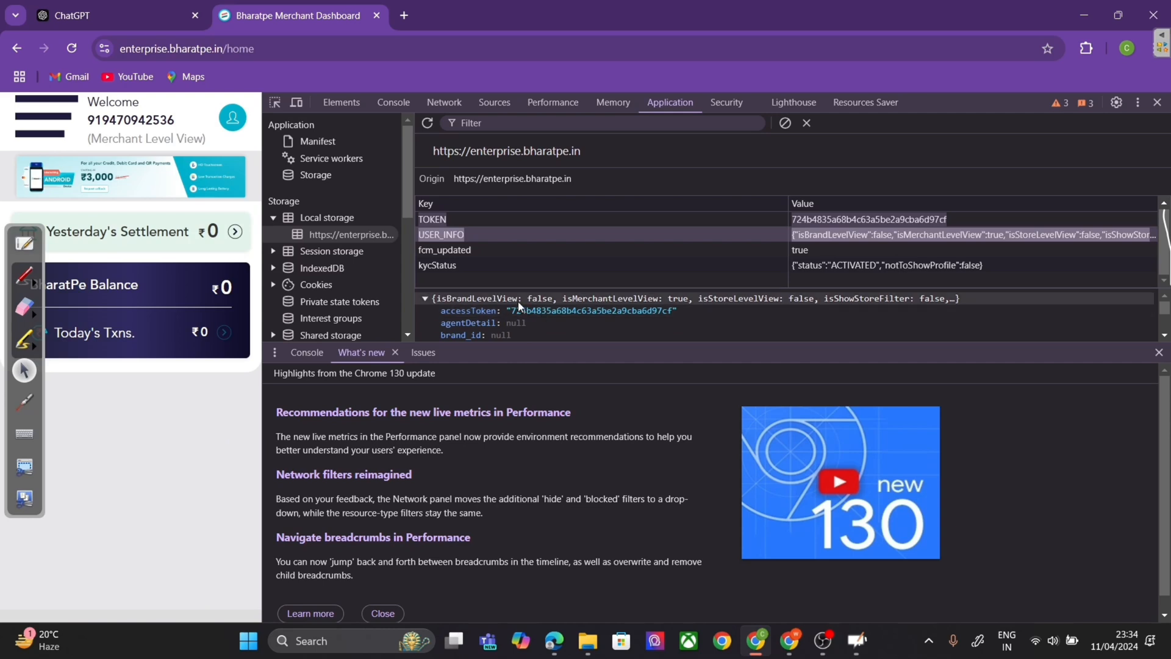
pyautogui.scroll(-3, 642, 324)
pyautogui.scroll(3, 642, 324)
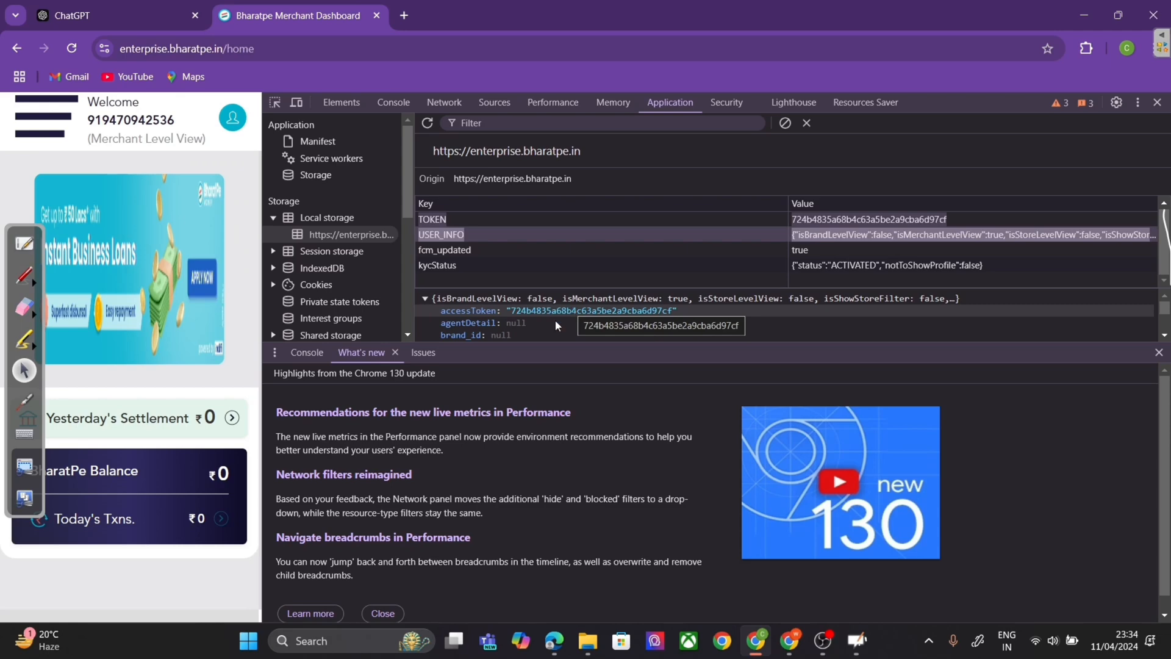
pyautogui.click(554, 640)
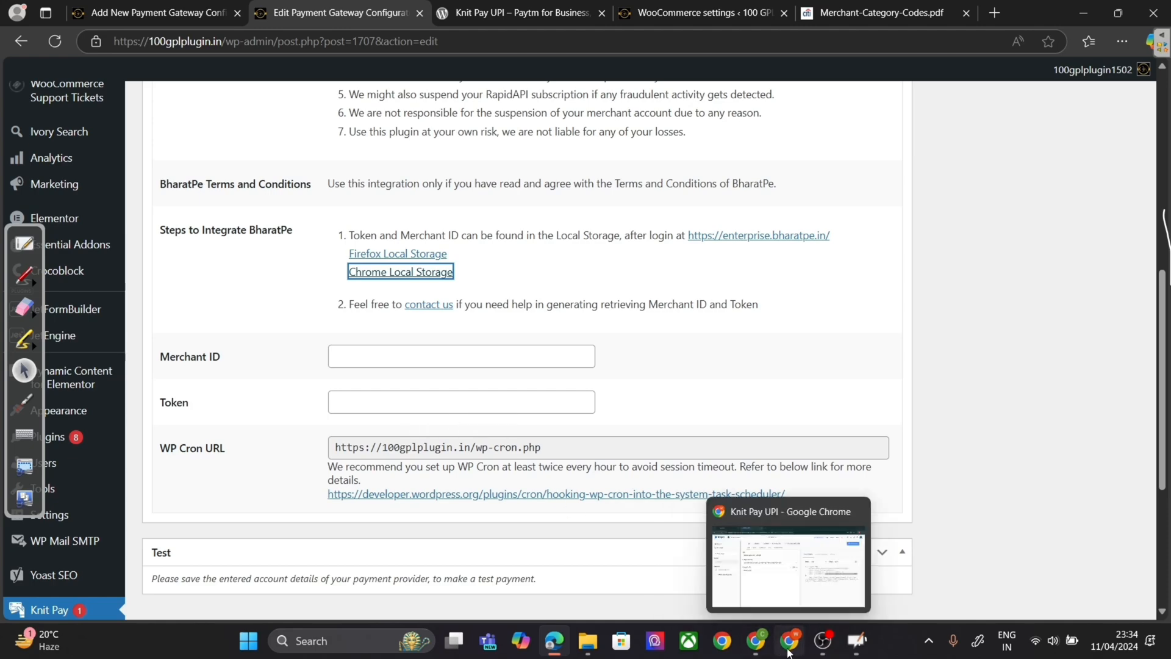
pyautogui.click(745, 579)
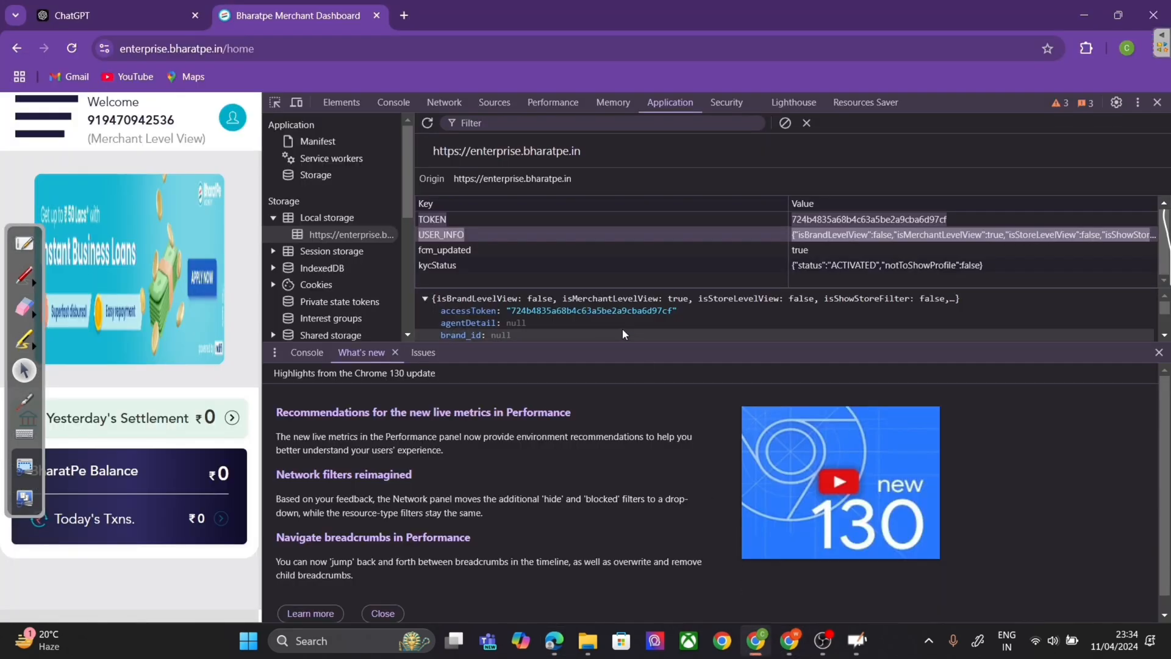
pyautogui.scroll(-5, 622, 330)
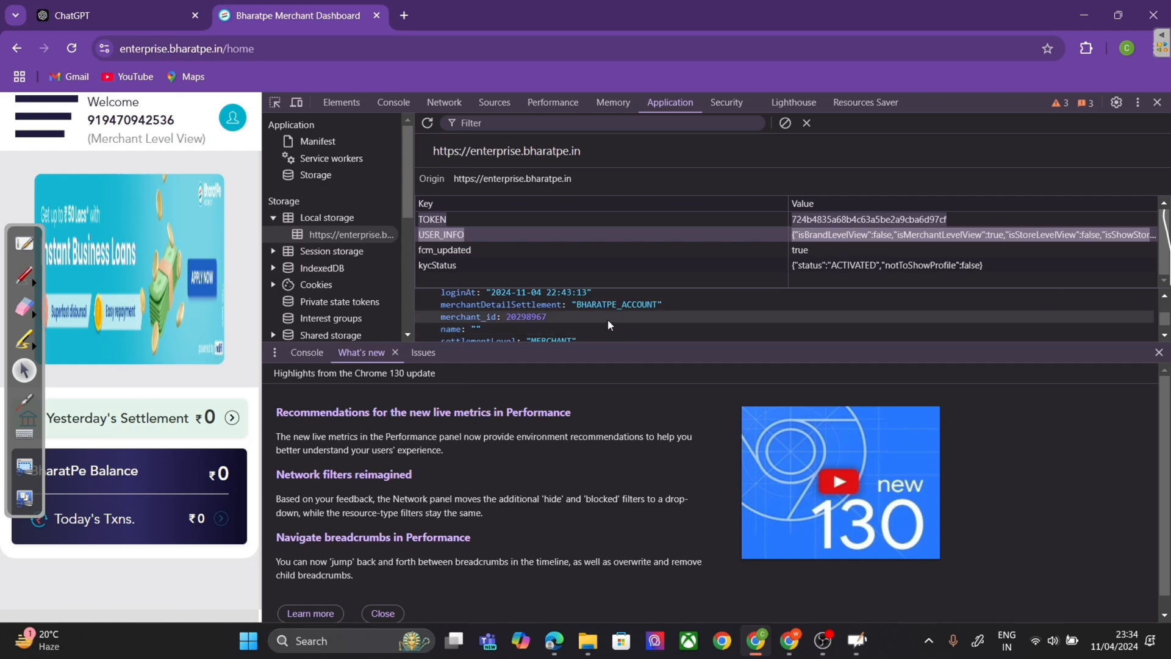
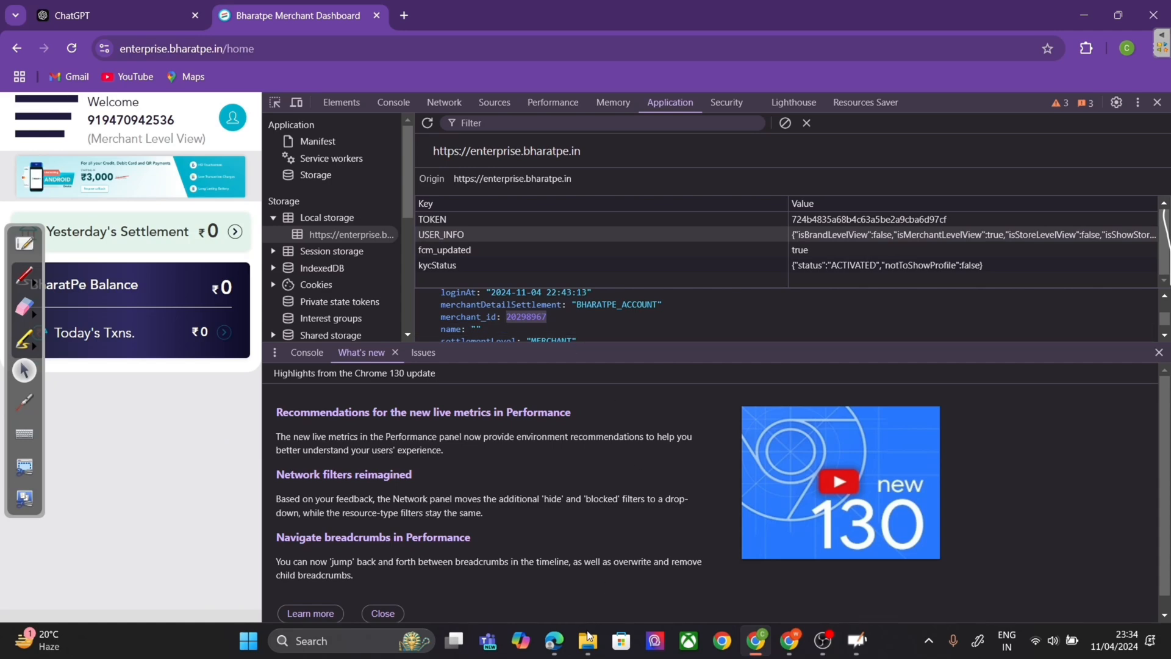
# Step: Switch back to the 'Edit Payment Gateway Configuration' window for the Knit Pay BharatPe gateway
pyautogui.moveTo(554, 640)
pyautogui.click(530, 586)
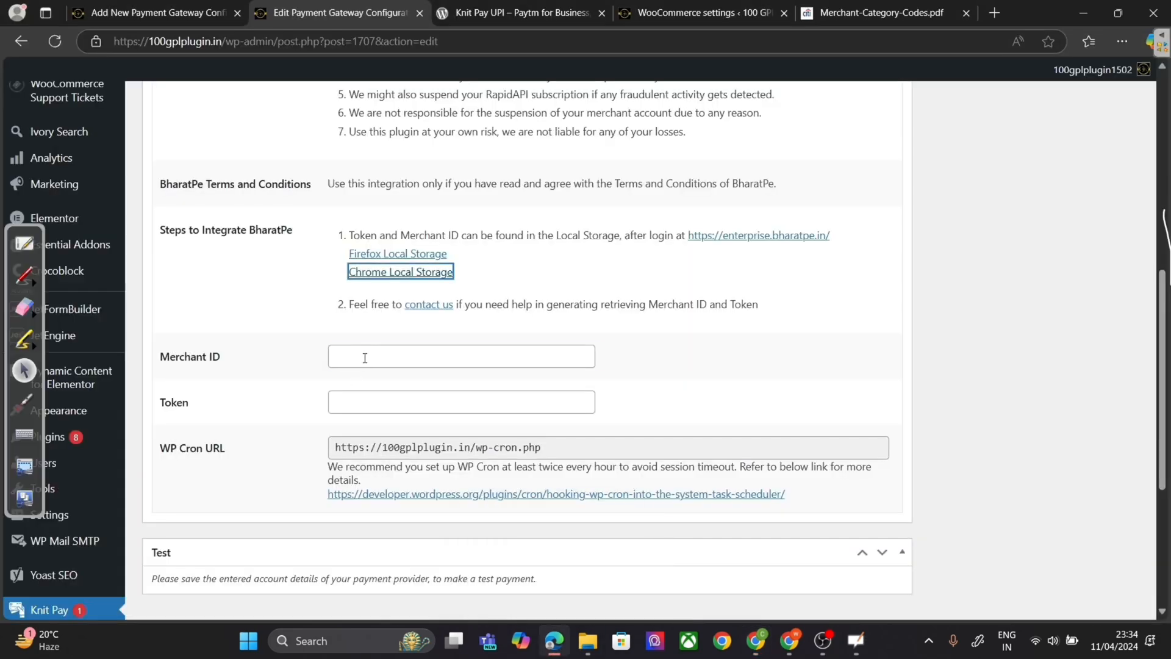
# Step: Paste the copied BharatPe merchant ID into the Merchant ID field, then return to the dashboard's local storage
pyautogui.click(365, 358)
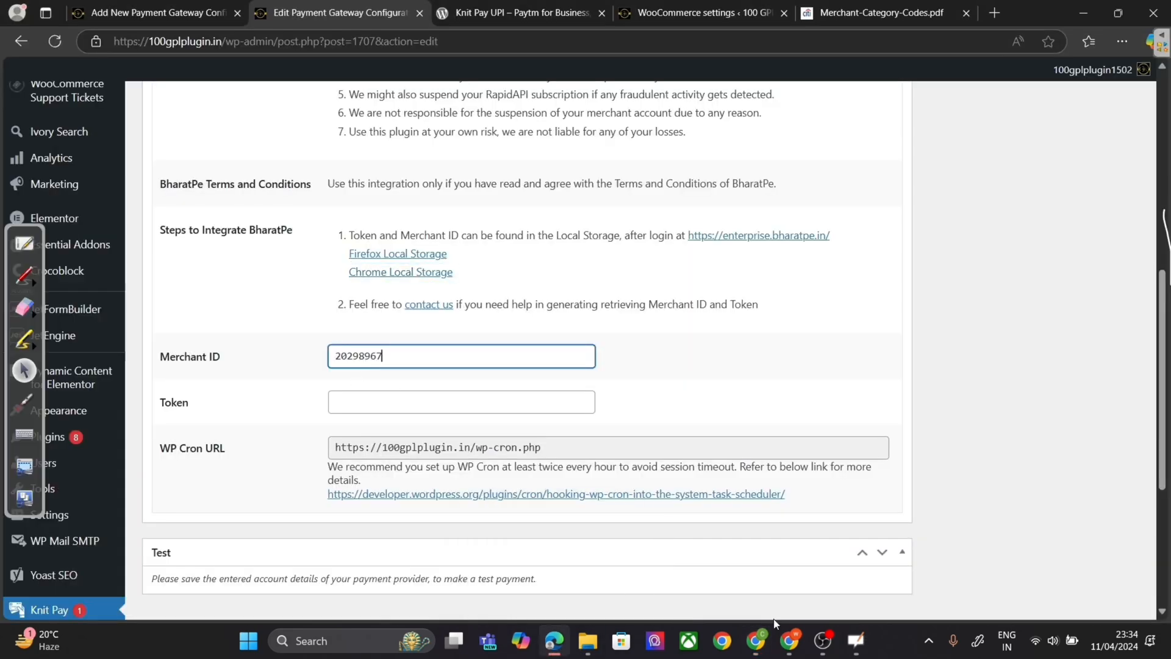
pyautogui.moveTo(763, 648)
pyautogui.click(758, 610)
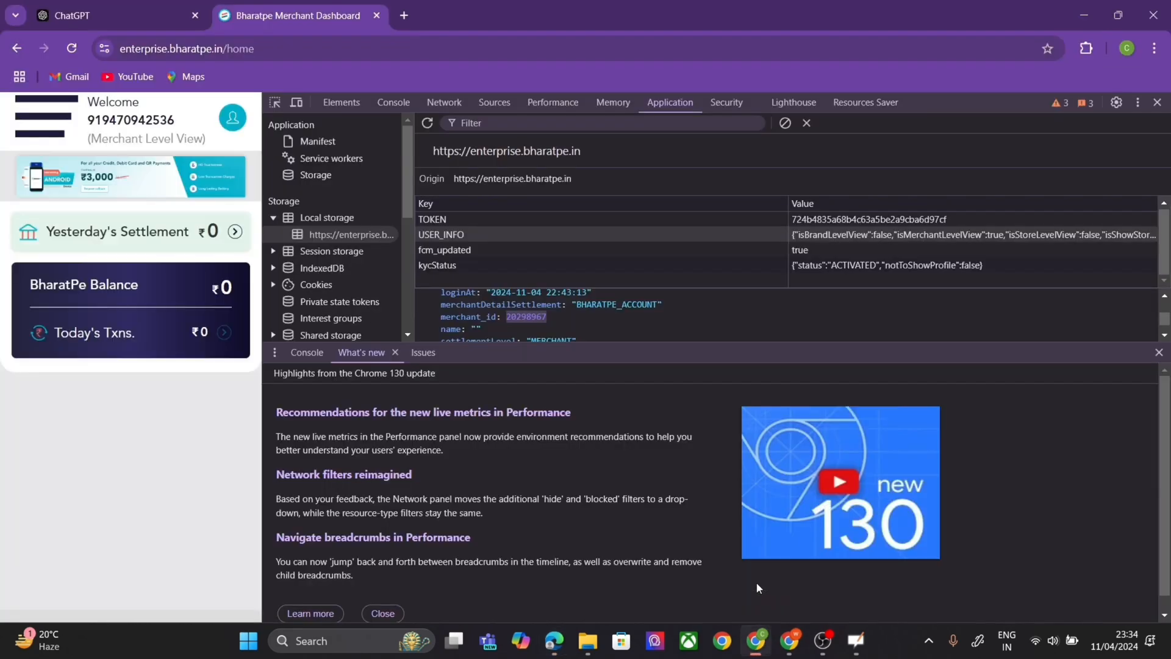
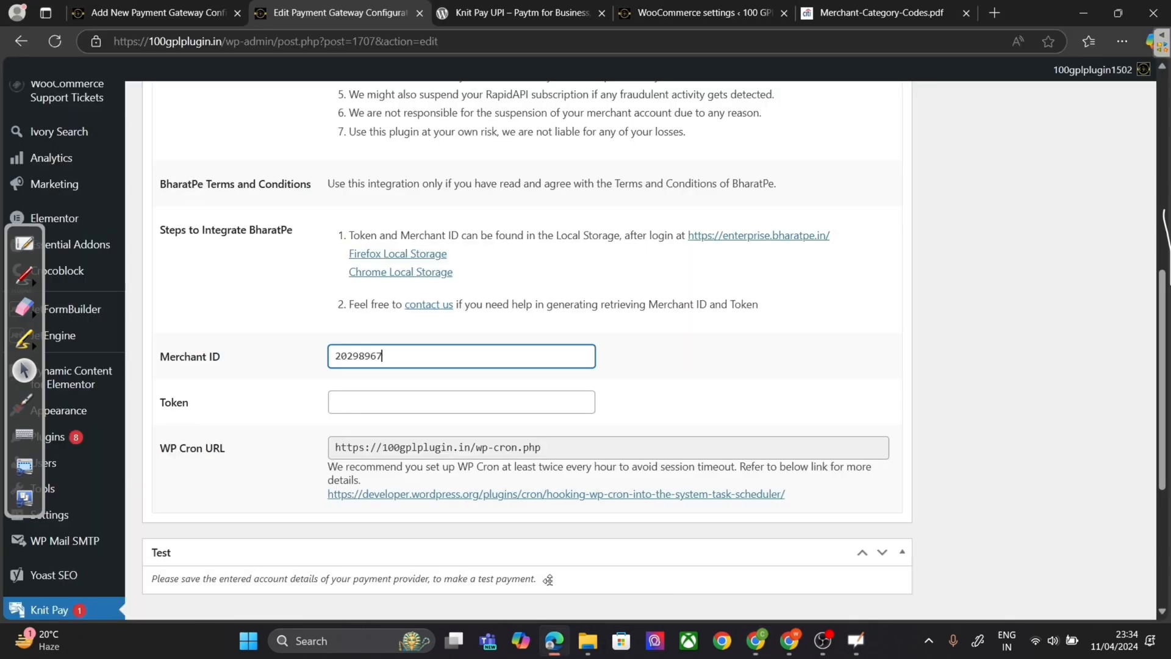
# Step: Paste the BharatPe token into the Token field and publish the Bharatpe gateway configuration
pyautogui.click(350, 403)
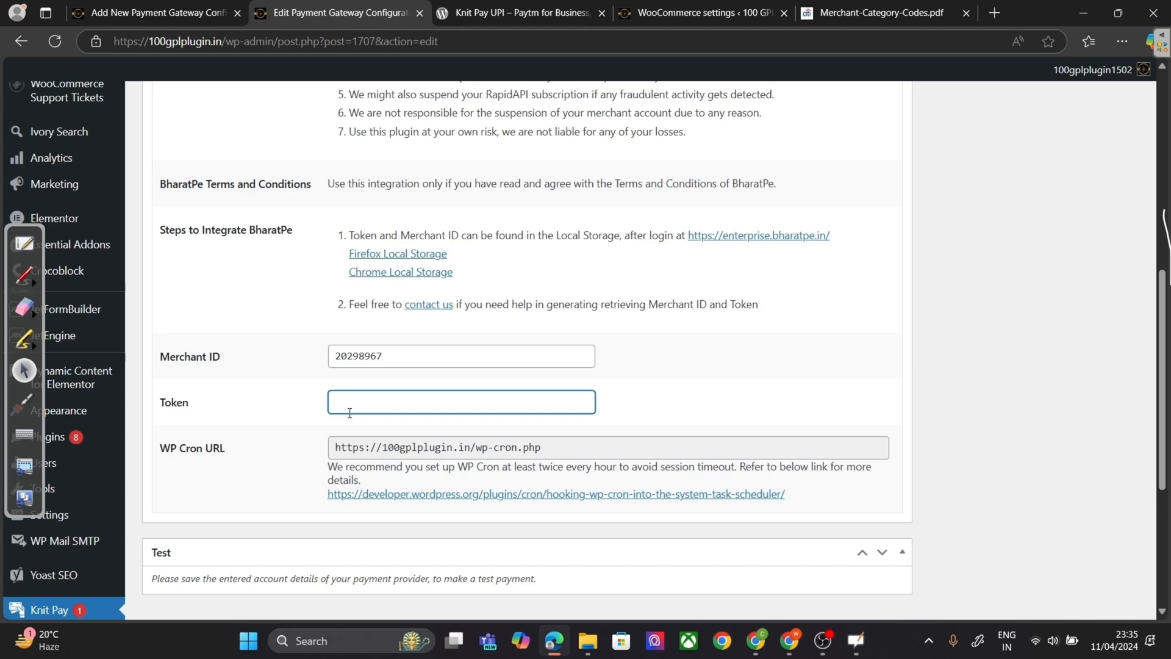
pyautogui.hotkey('ctrl', 'v')
pyautogui.scroll(12, 676, 407)
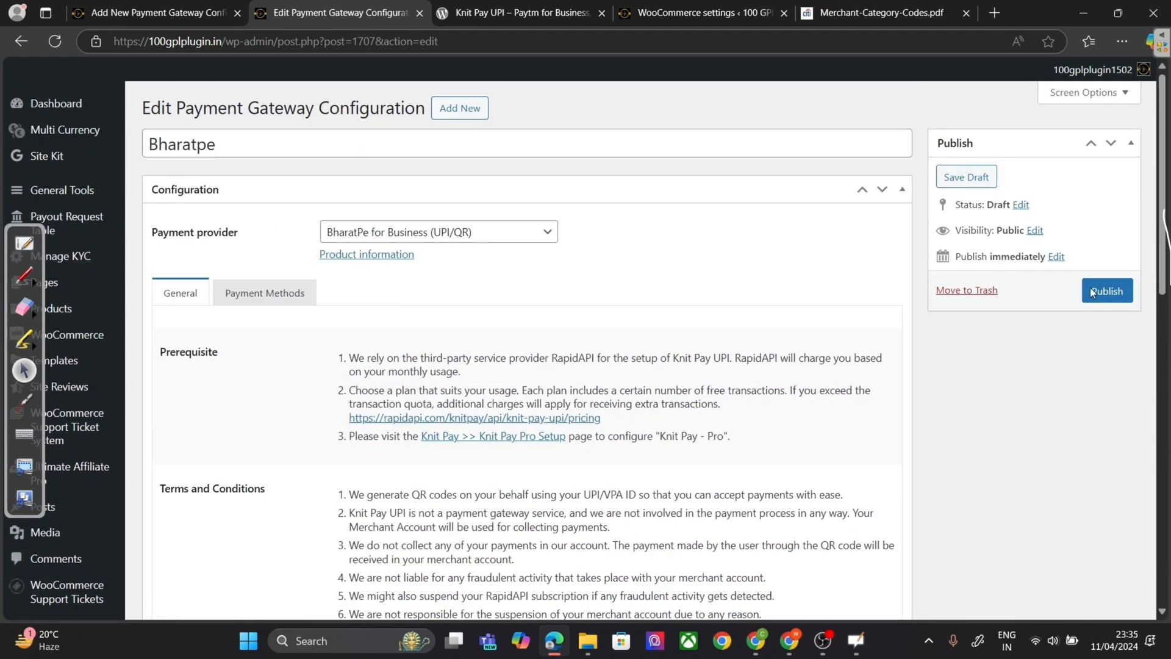
pyautogui.click(1120, 290)
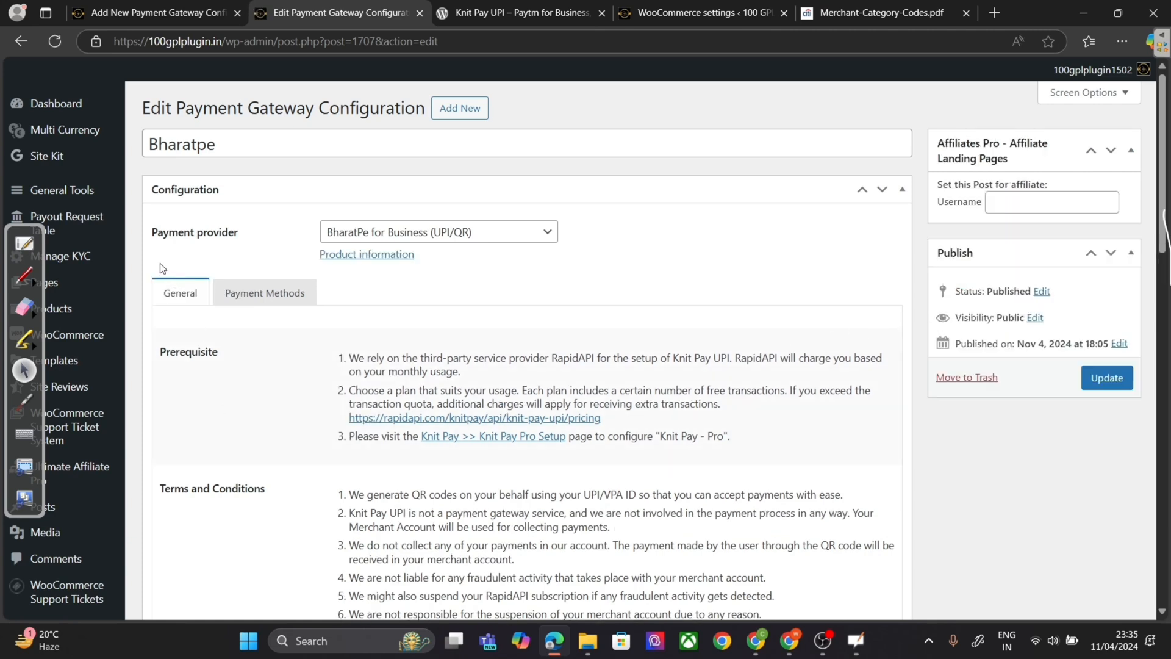
# Step: In WooCommerce Settings > Payments, turn off the UPI QR Code payment method
pyautogui.moveTo(97, 334)
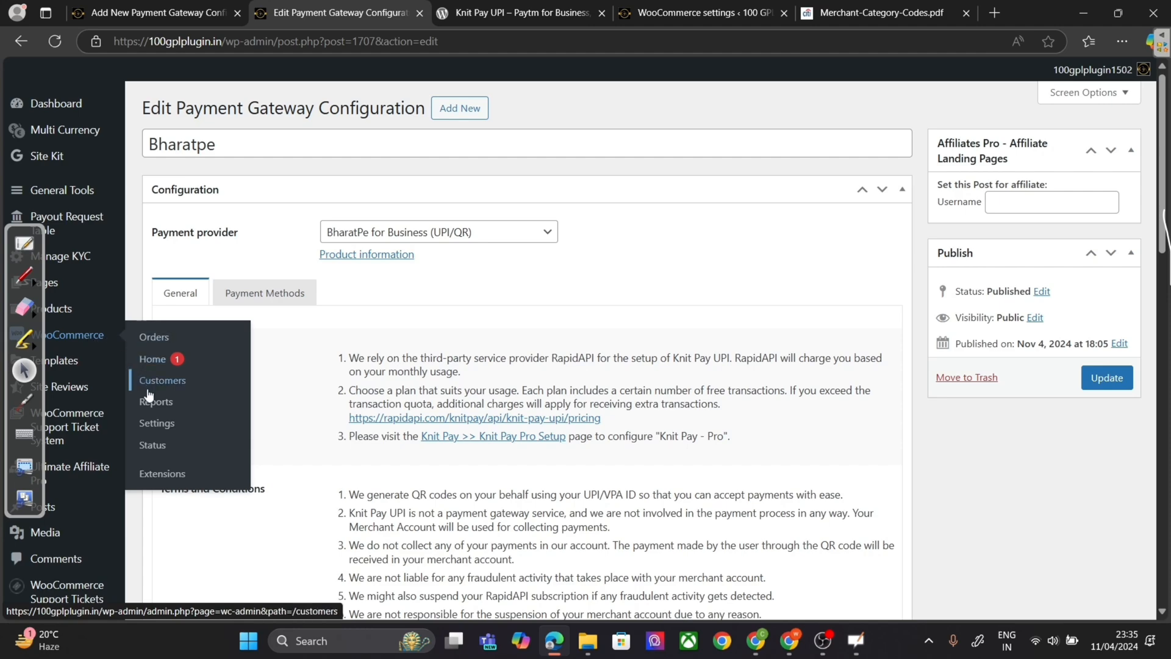
pyautogui.click(152, 422)
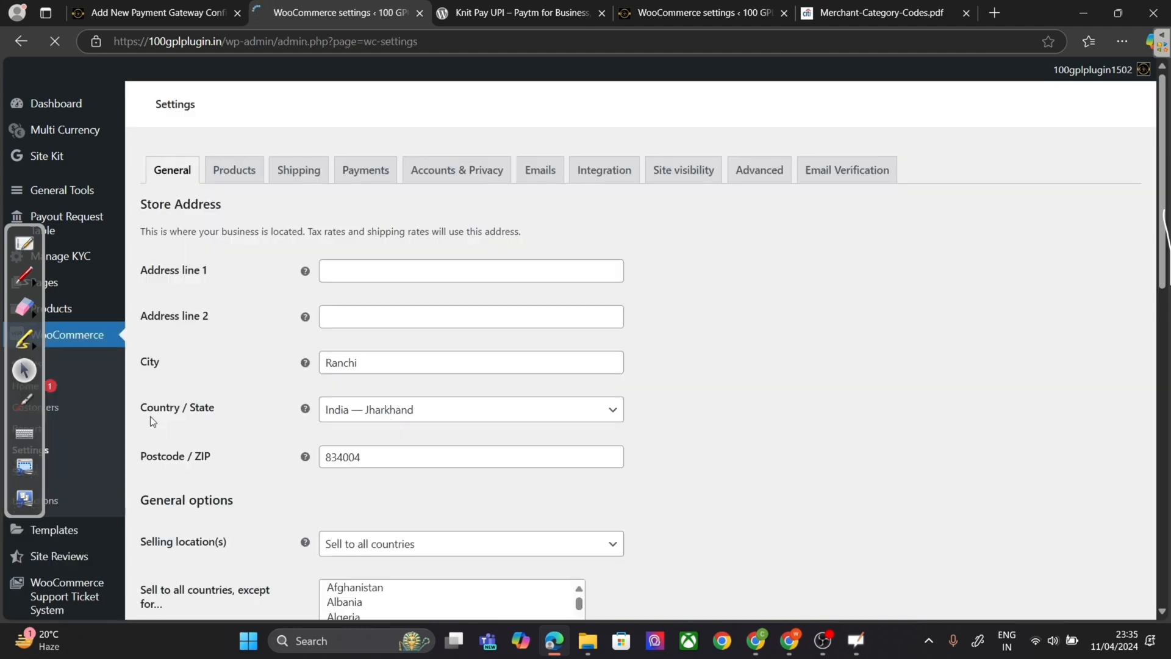
pyautogui.click(364, 173)
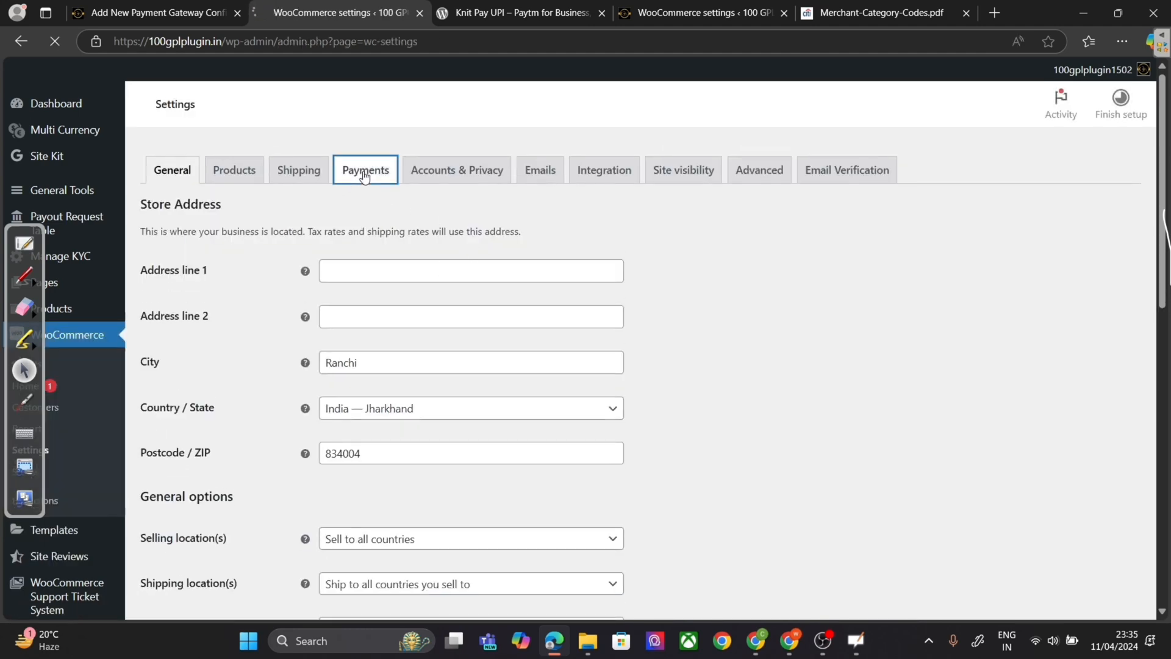
pyautogui.scroll(-5, 634, 403)
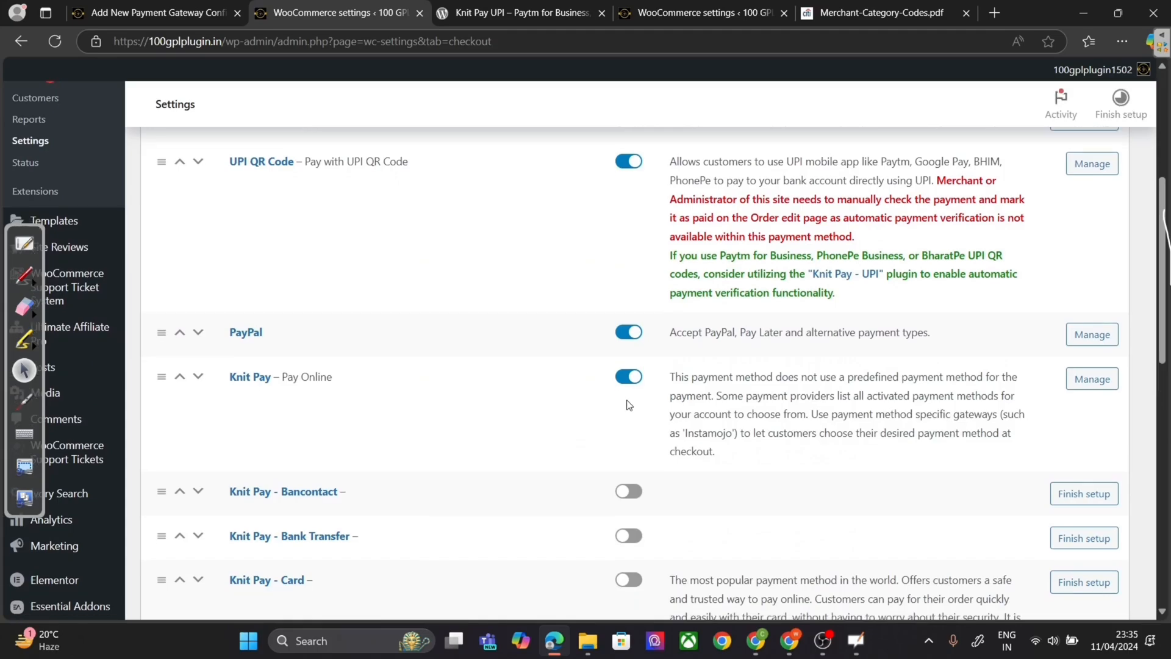
pyautogui.scroll(-5, 635, 404)
pyautogui.scroll(5, 627, 400)
pyautogui.scroll(-7, 627, 400)
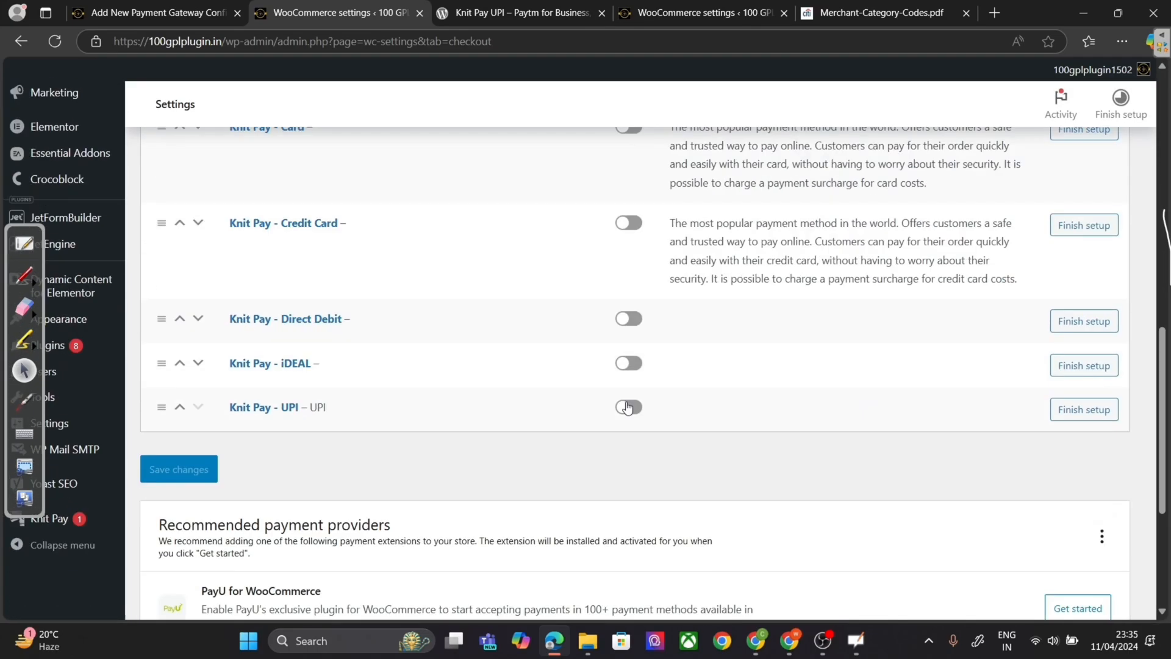
pyautogui.scroll(8, 671, 256)
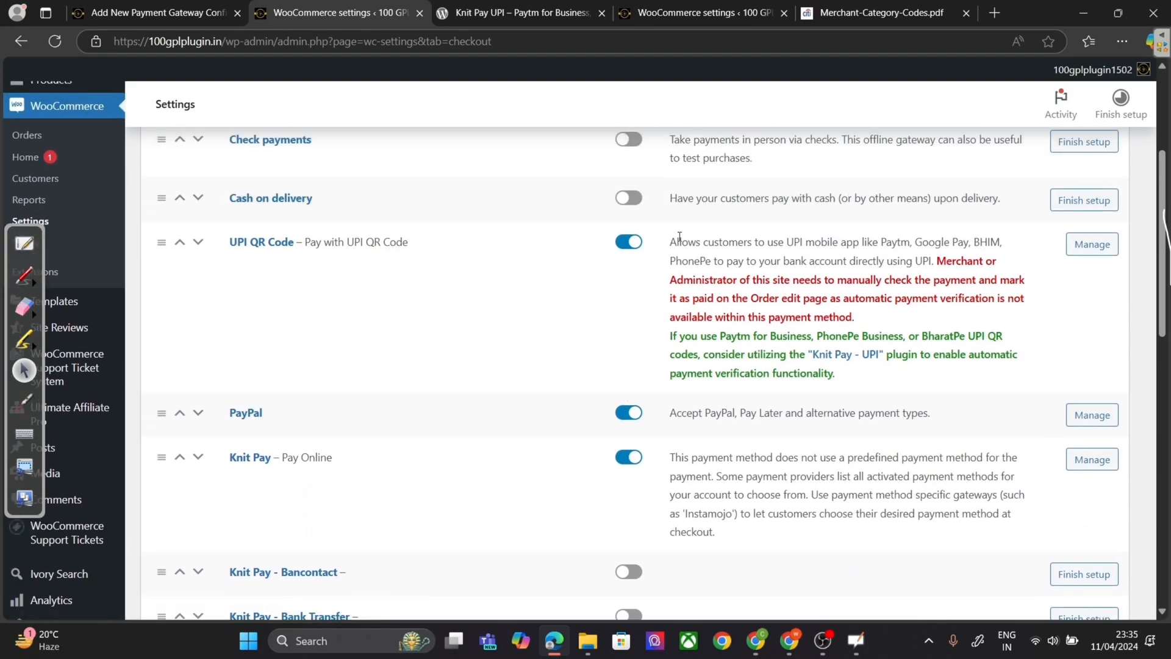
pyautogui.click(629, 243)
# Step: Enable Knit Pay - UPI and select Bharatpe as its gateway configuration
pyautogui.scroll(-10, 650, 305)
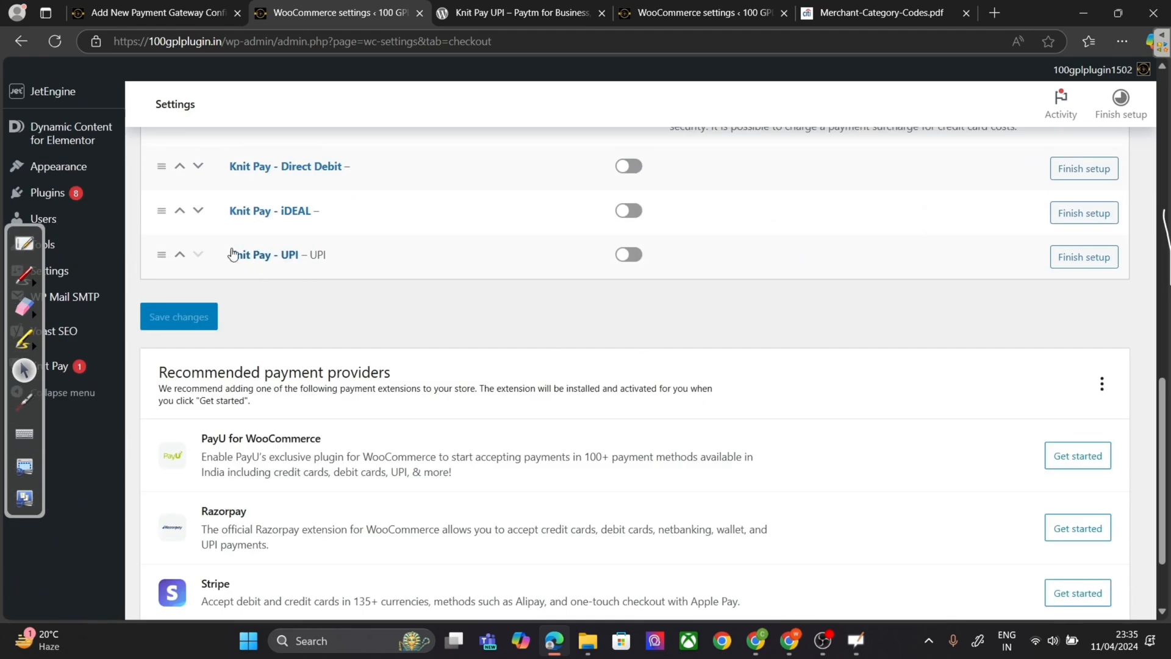
pyautogui.click(622, 256)
pyautogui.click(1095, 267)
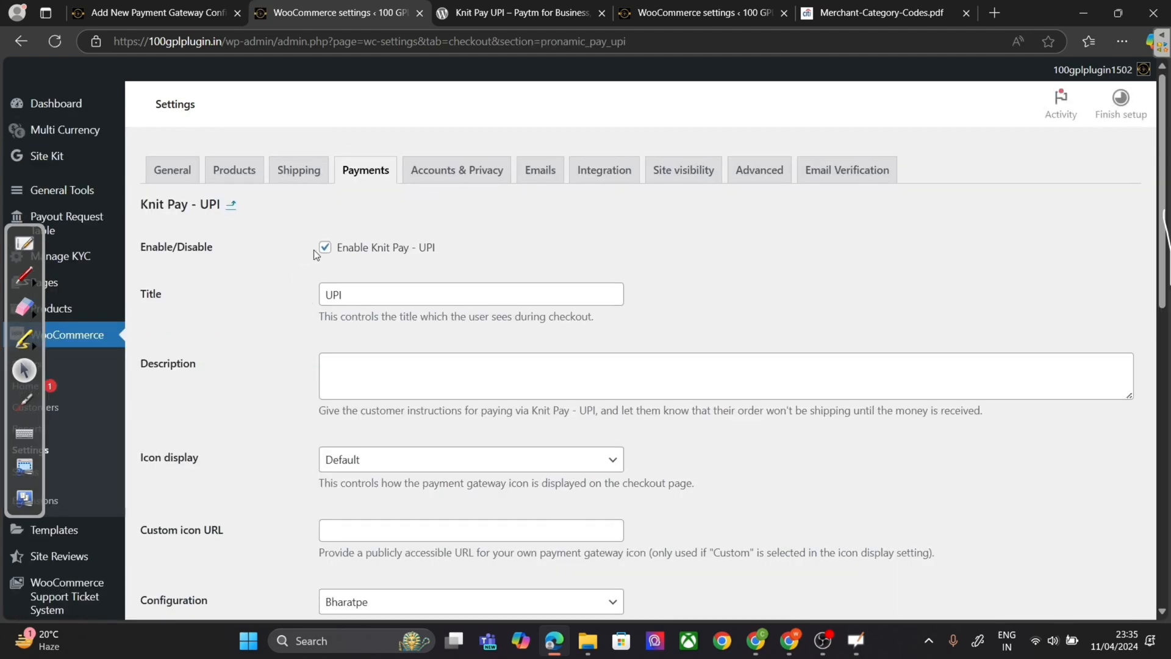
pyautogui.scroll(-3, 390, 323)
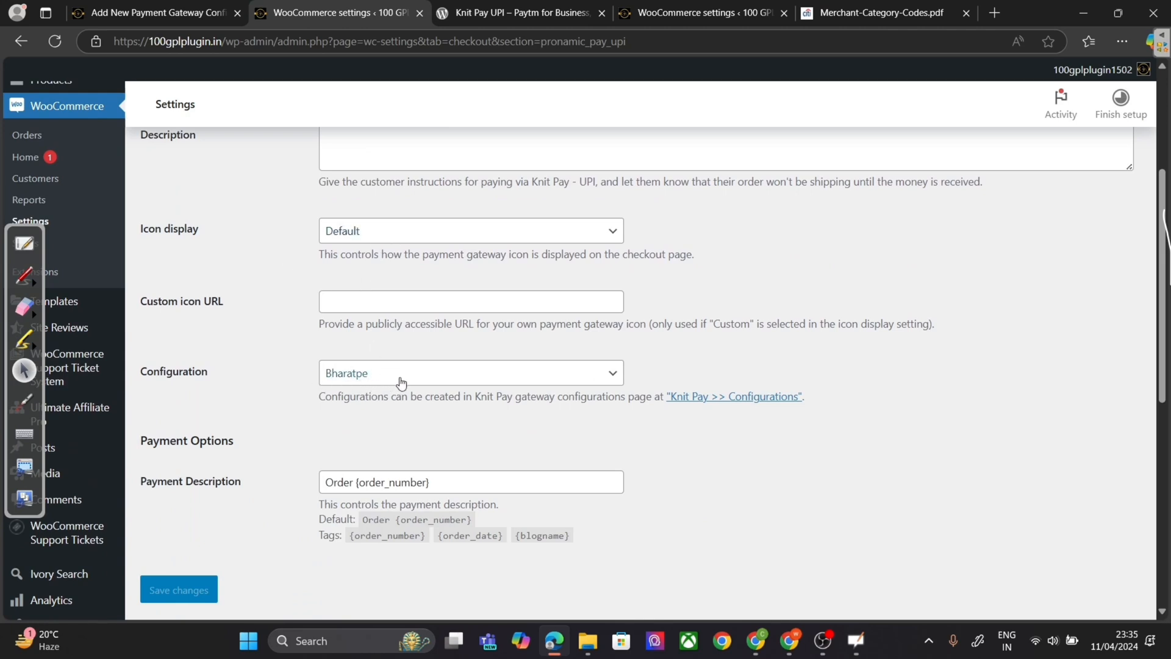
pyautogui.click(355, 383)
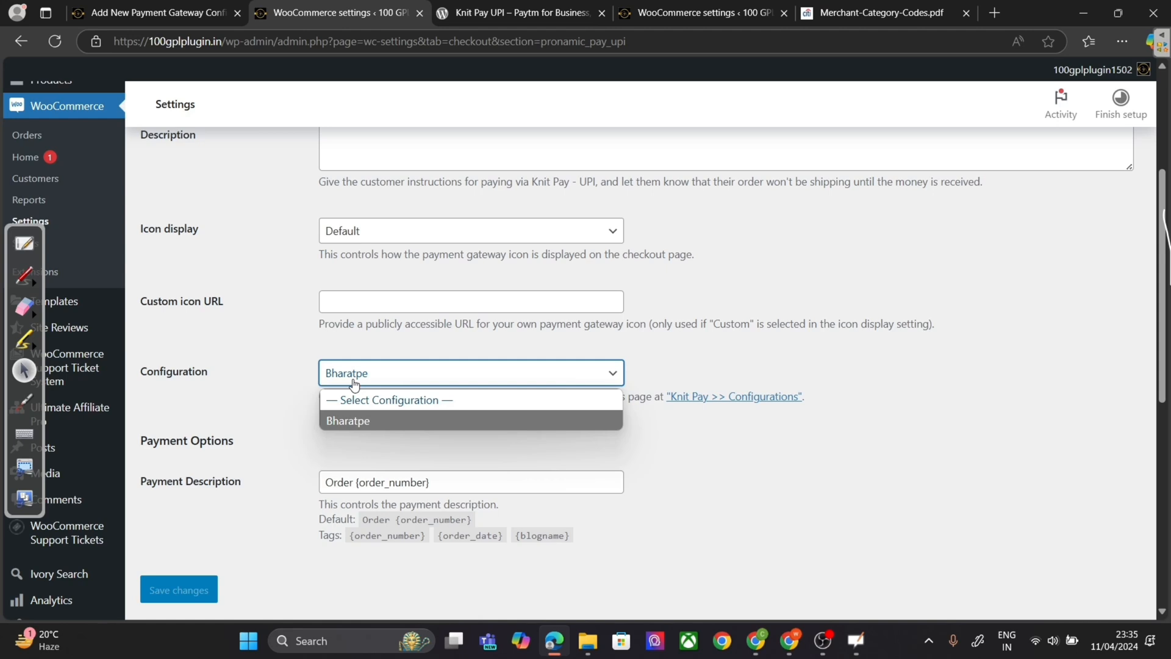
pyautogui.click(358, 420)
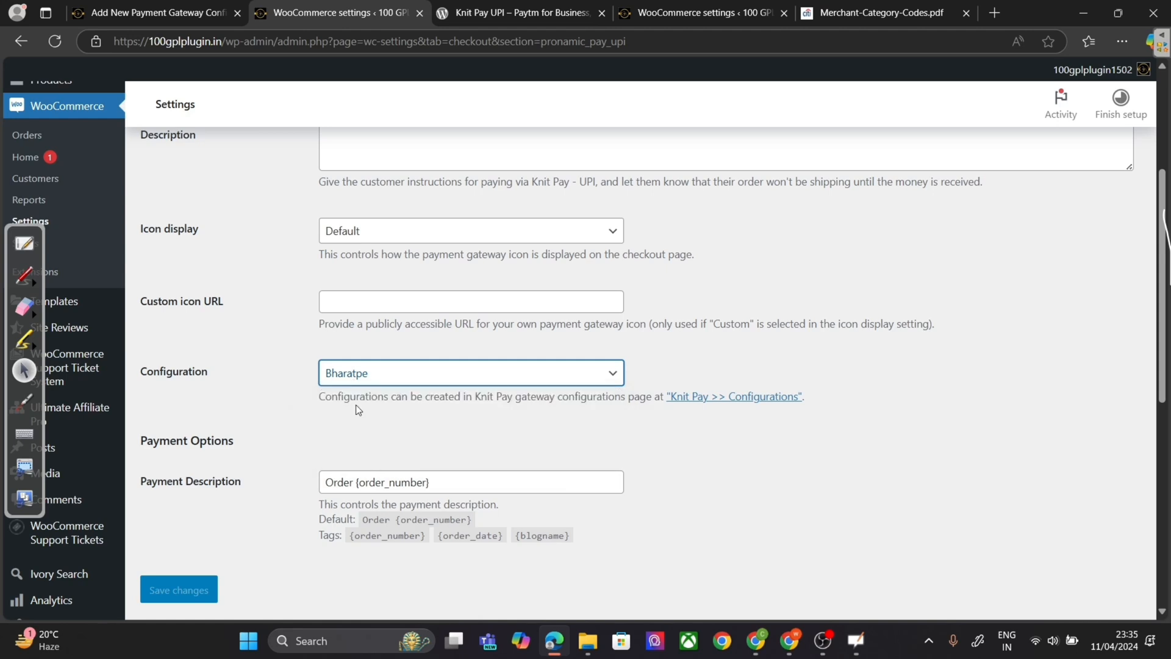
pyautogui.click(361, 385)
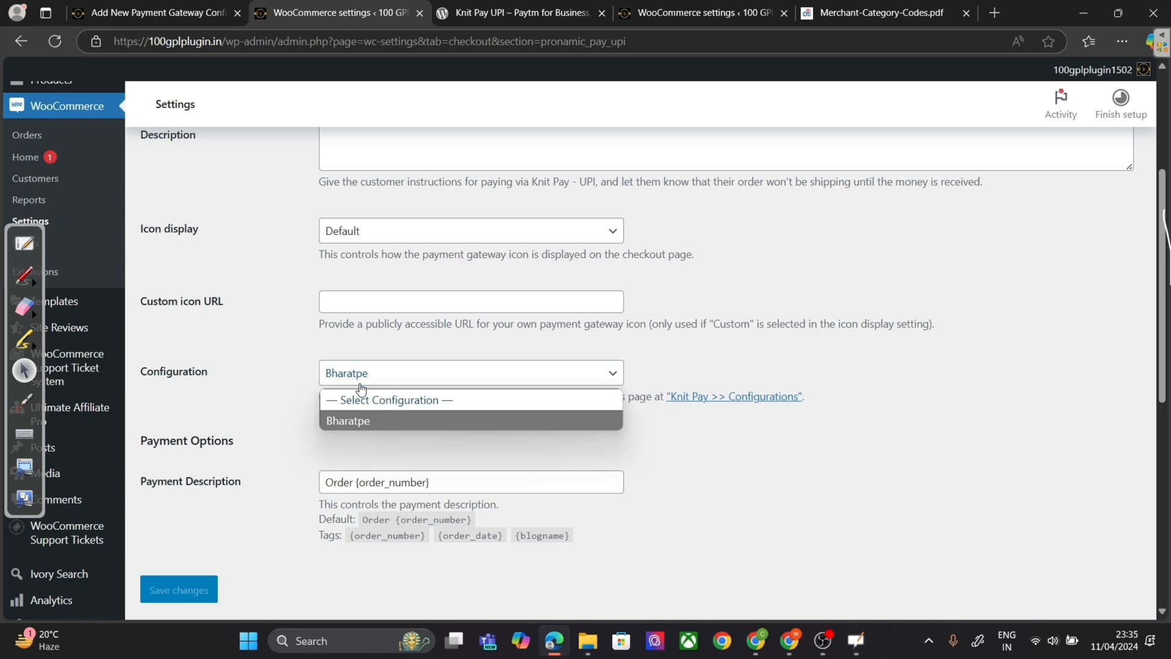
pyautogui.click(350, 427)
# Step: Check the RapidAPI Knit Pay UPI window, then return to the WooCommerce settings
pyautogui.scroll(-3, 243, 445)
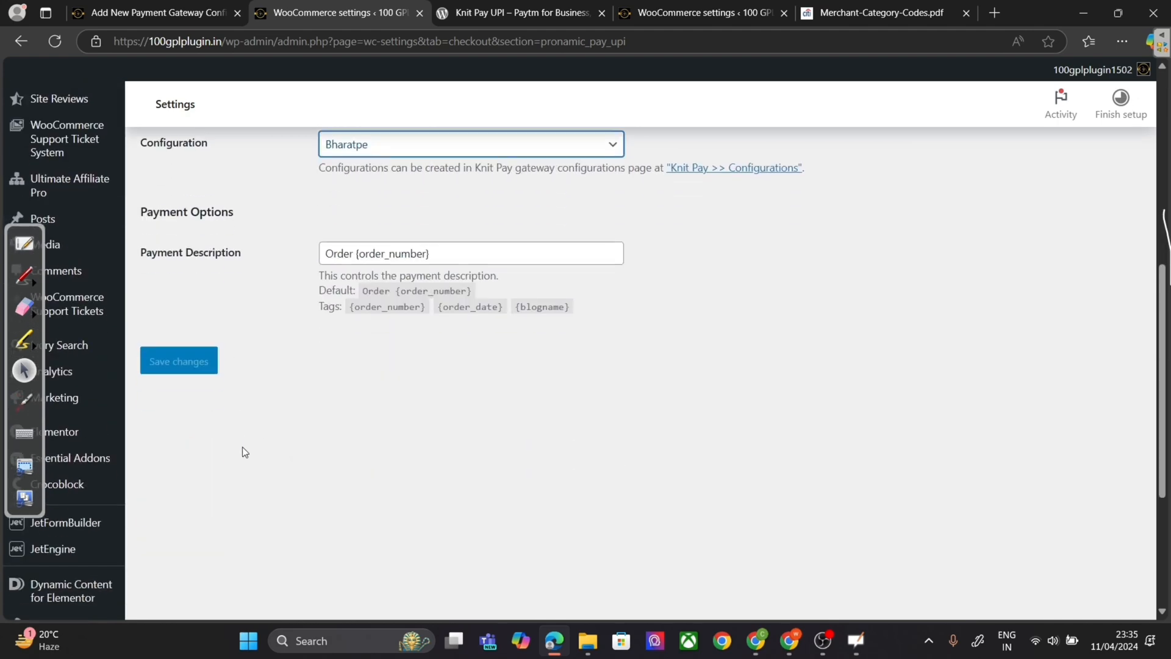
pyautogui.scroll(6, 209, 453)
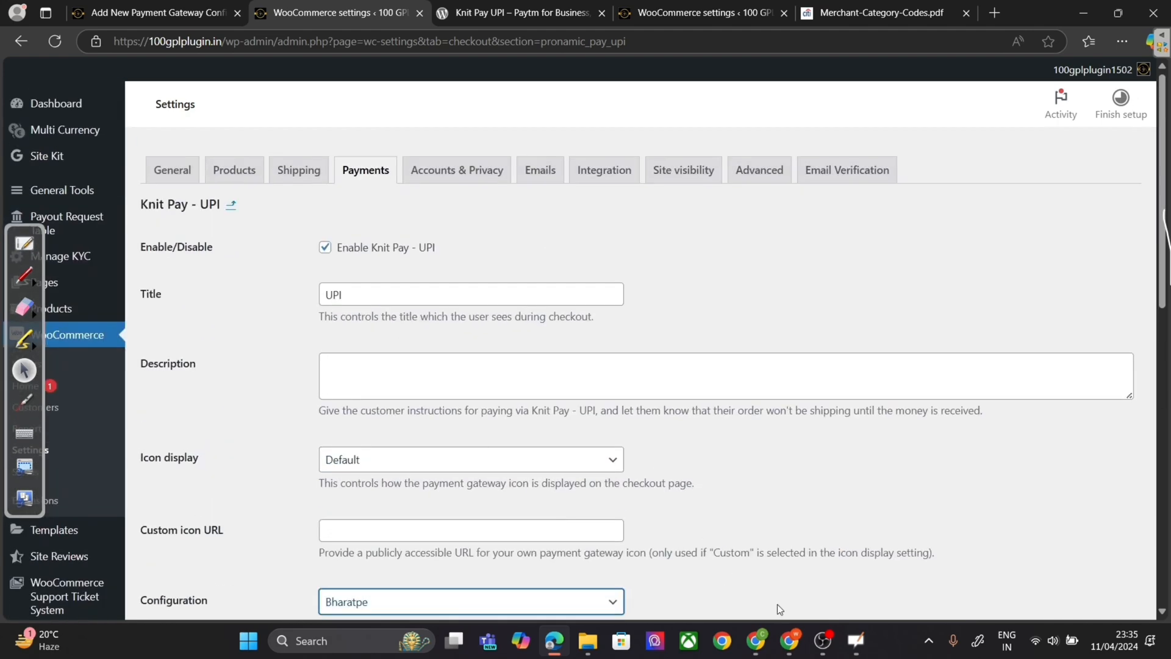
pyautogui.moveTo(788, 640)
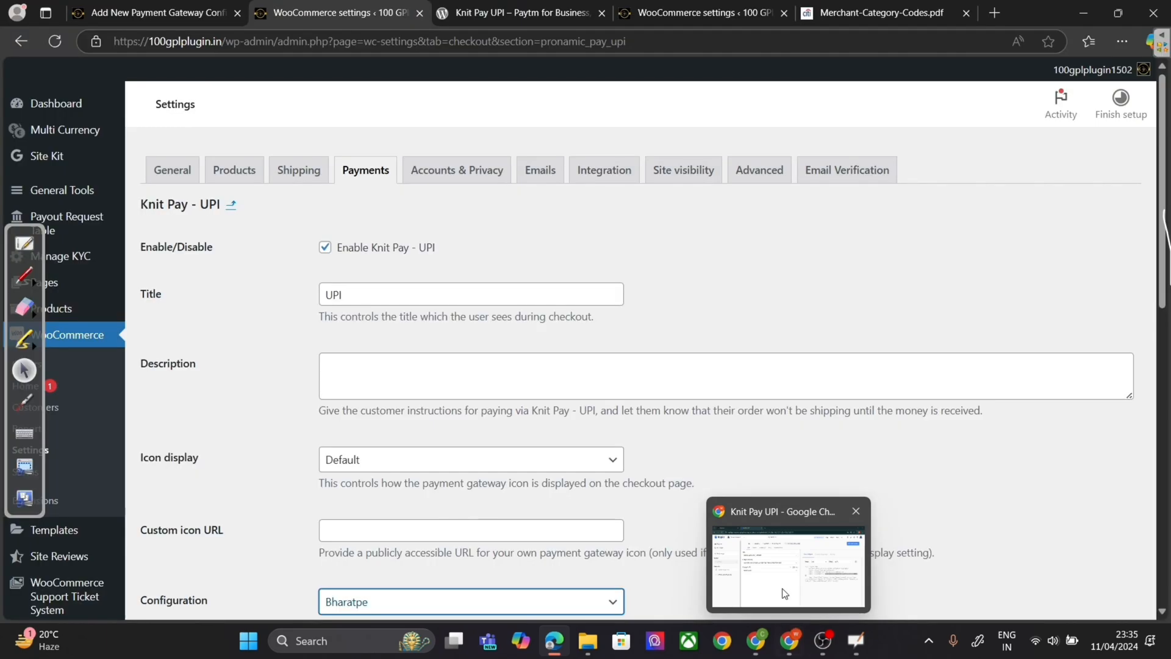
pyautogui.click(785, 593)
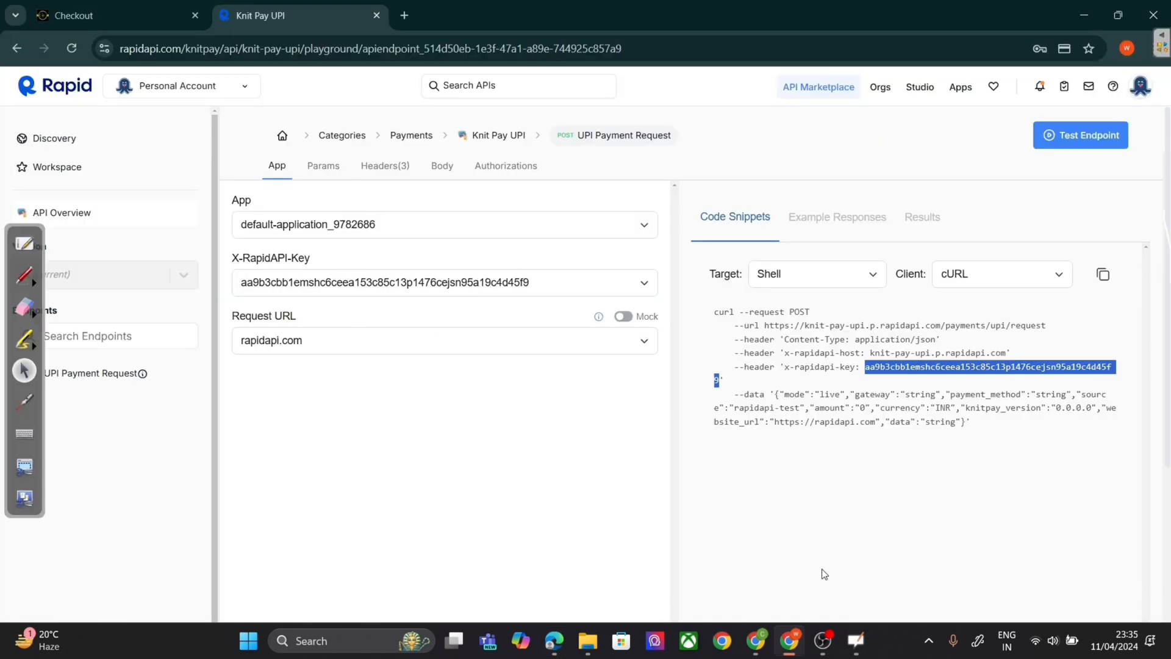
pyautogui.moveTo(540, 655)
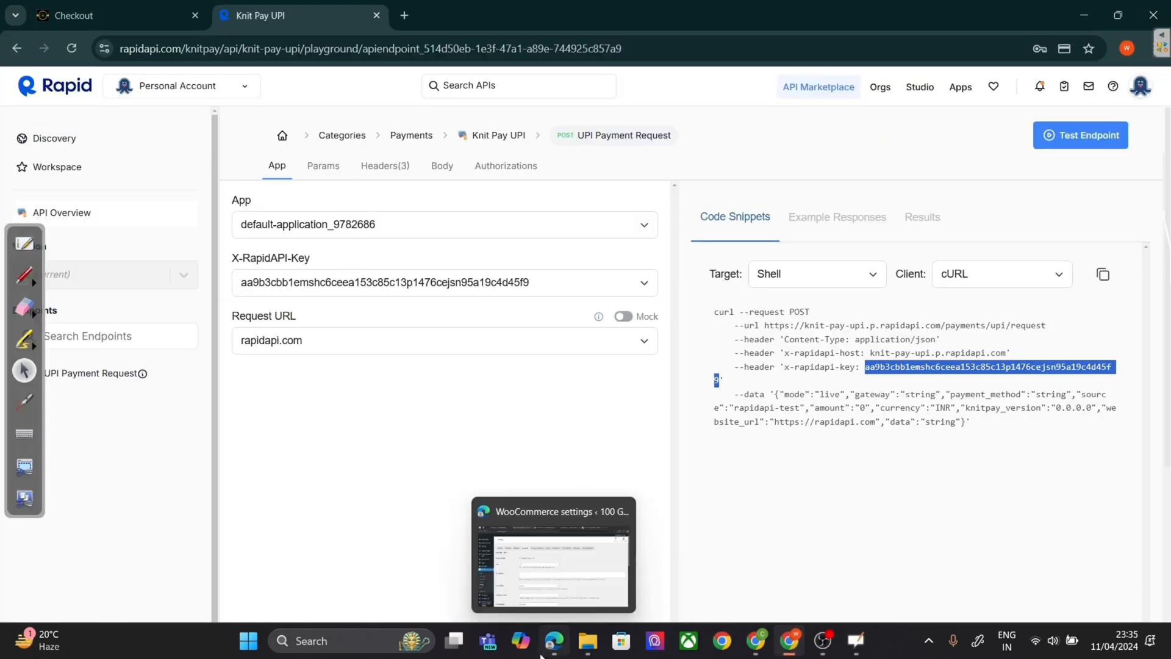
pyautogui.click(548, 584)
# Step: Start a new coupon with code 99off and the Percentage discount type
pyautogui.scroll(-5, 146, 391)
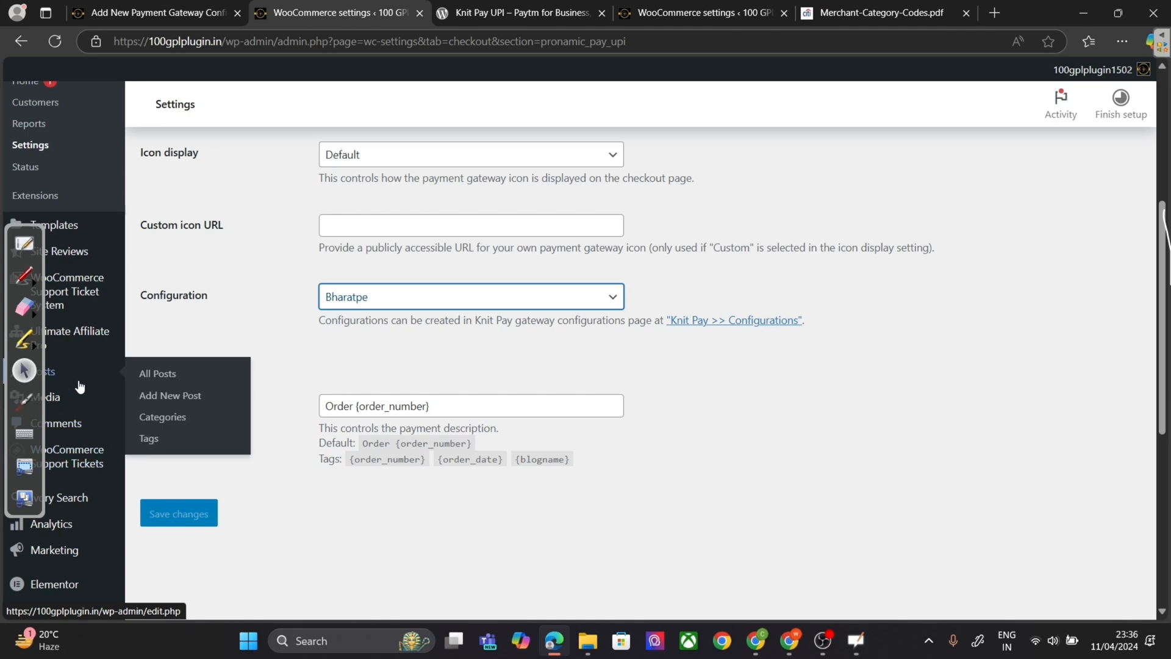
pyautogui.scroll(-3, 80, 405)
pyautogui.moveTo(78, 400)
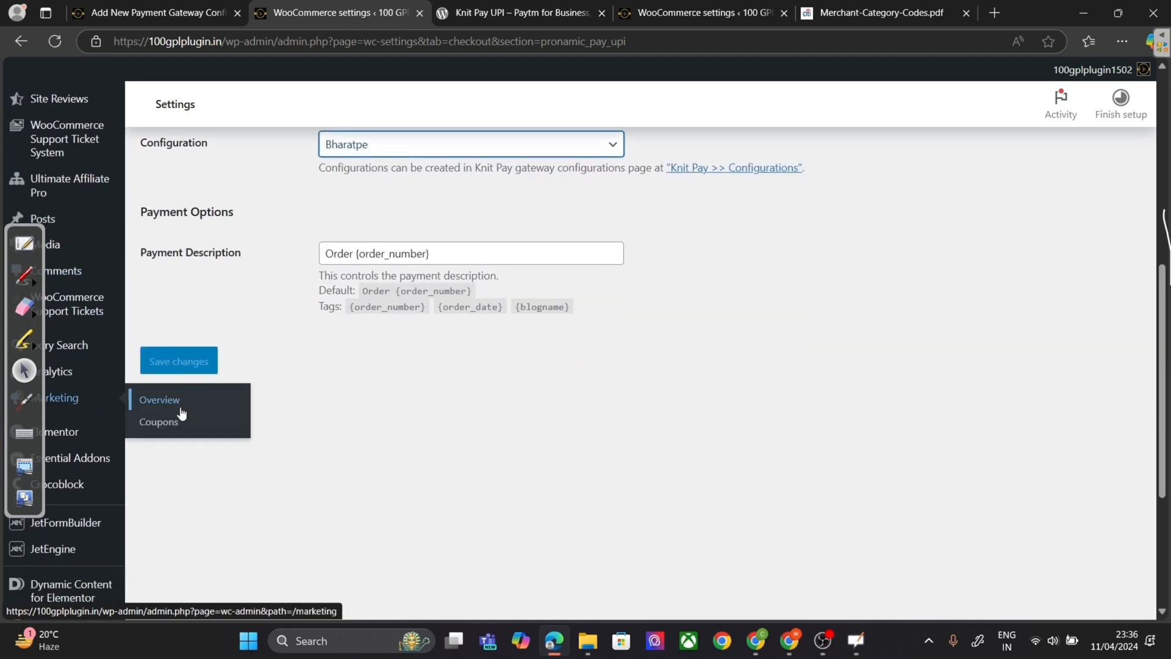
pyautogui.click(160, 422)
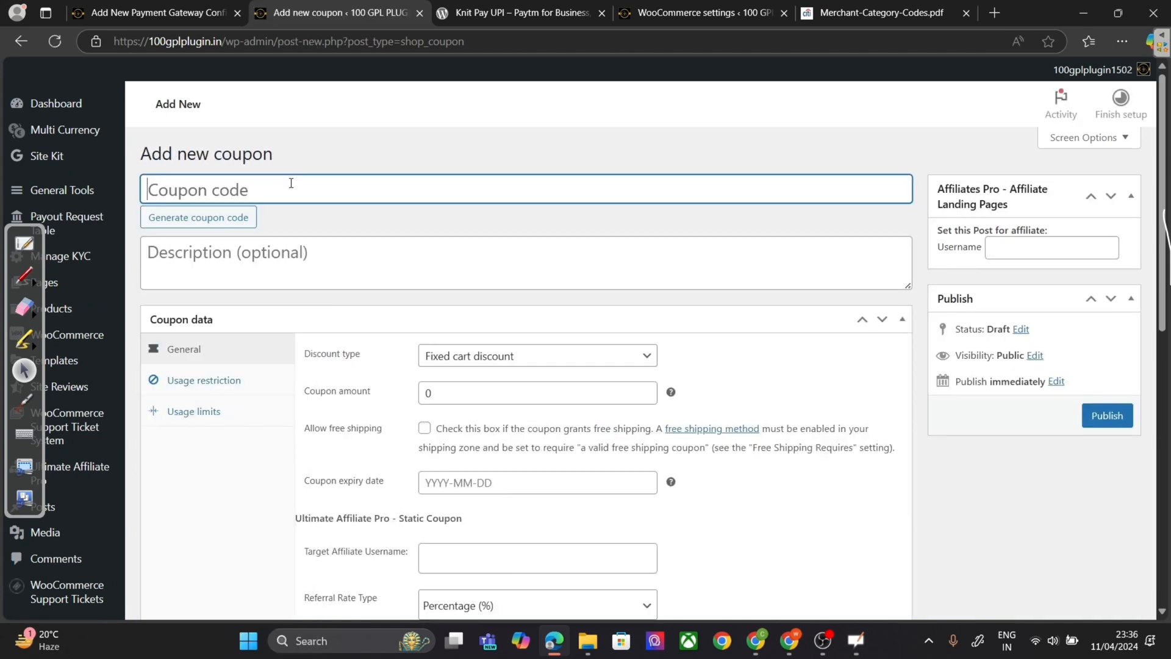
pyautogui.write('99off')
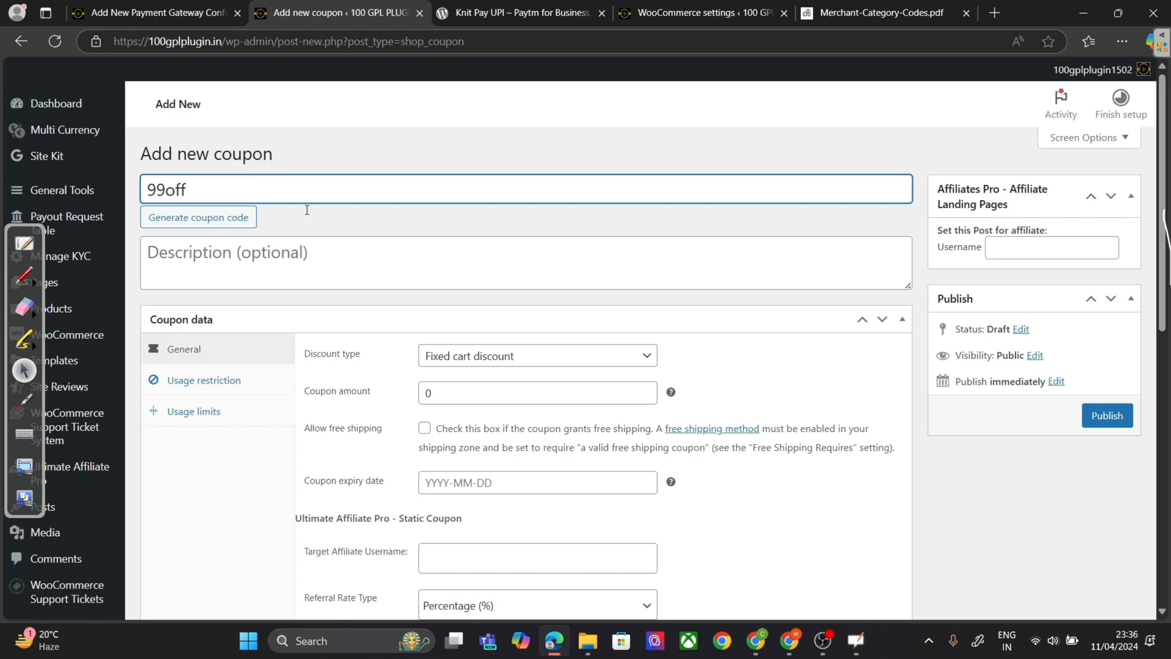
pyautogui.click(442, 354)
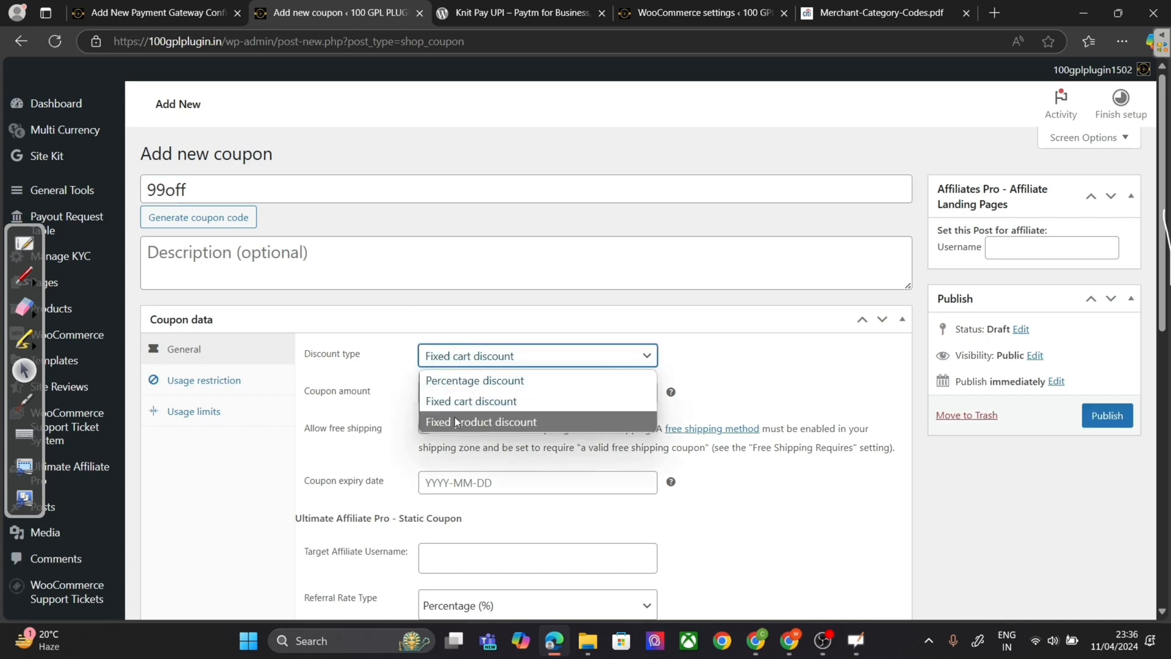
pyautogui.click(460, 380)
# Step: Set the coupon amount to 99, publish the coupon, and bring the storefront window forward
pyautogui.moveTo(460, 388); pyautogui.dragTo(422, 392)
pyautogui.write('99')
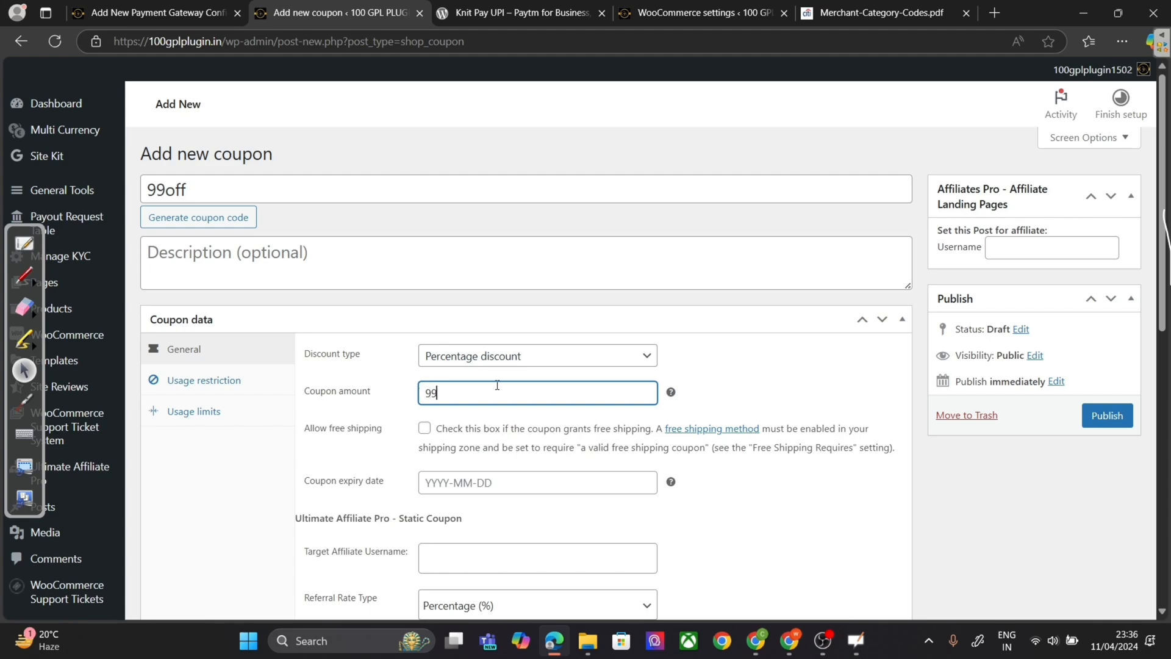
pyautogui.scroll(-5, 503, 385)
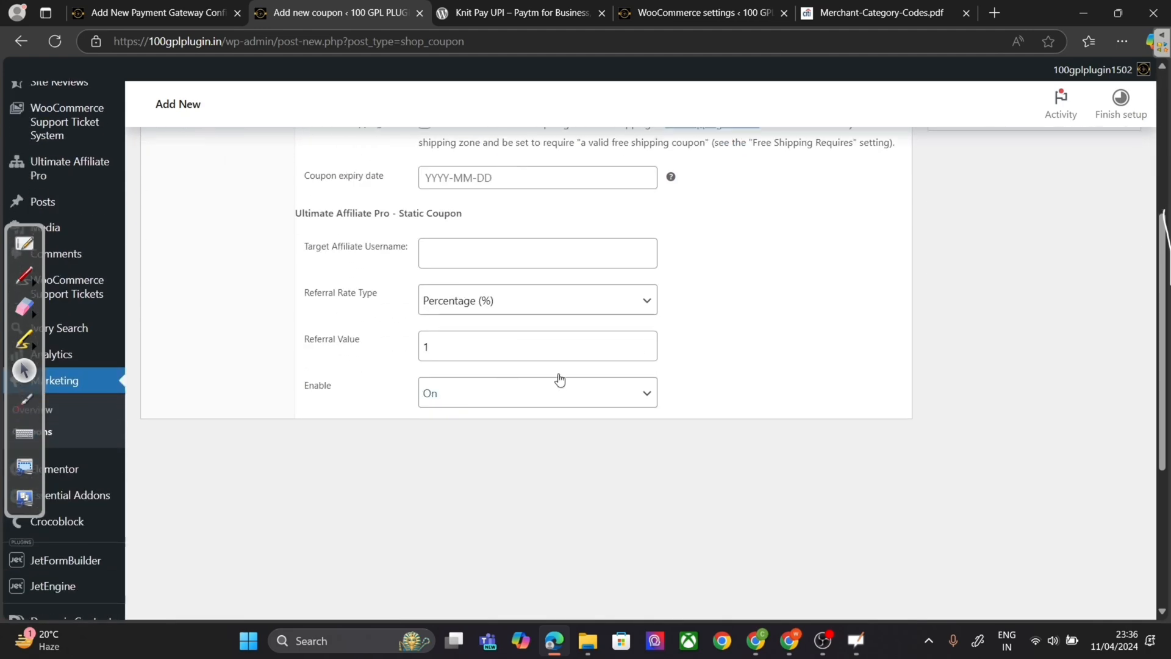
pyautogui.scroll(3, 556, 376)
pyautogui.click(1118, 340)
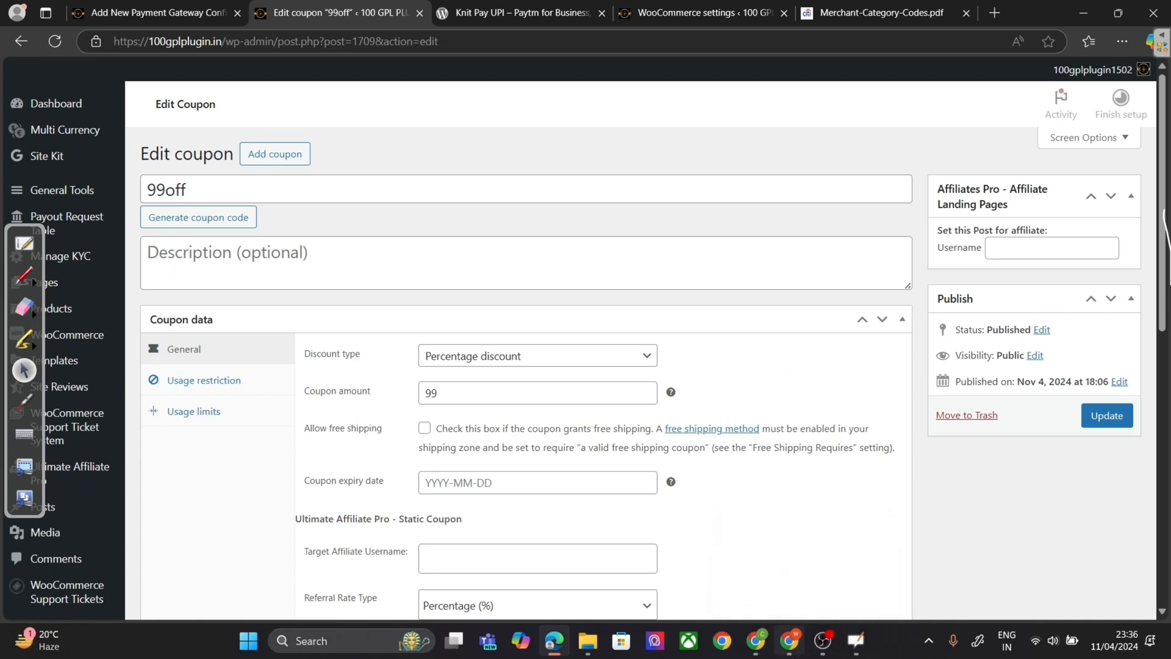
pyautogui.moveTo(790, 641)
pyautogui.click(779, 559)
# Step: Go to the store home page and open the All in One SEO Pro Plugin v4.6.2 GPL product
pyautogui.click(115, 16)
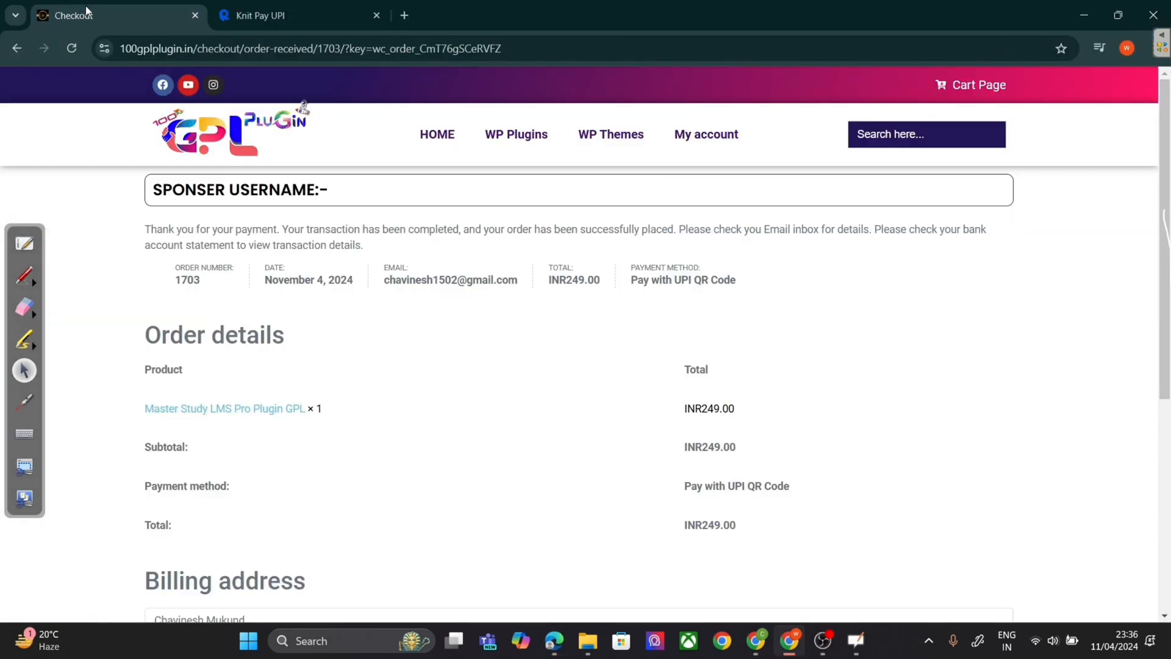
pyautogui.click(433, 142)
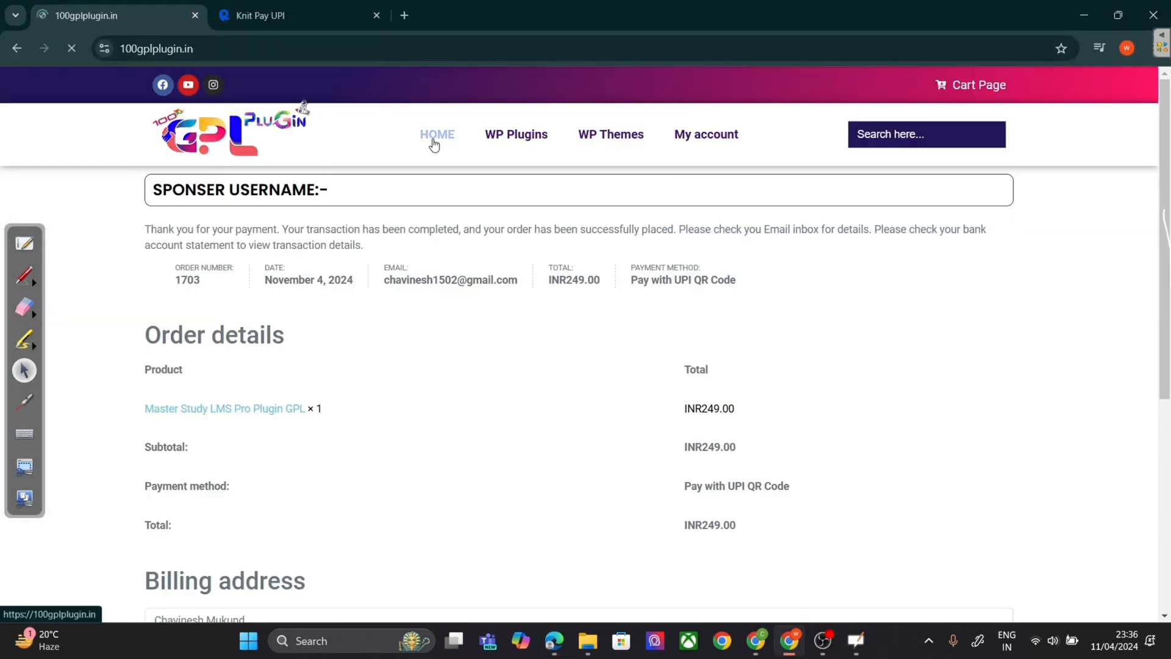
pyautogui.scroll(-15, 485, 174)
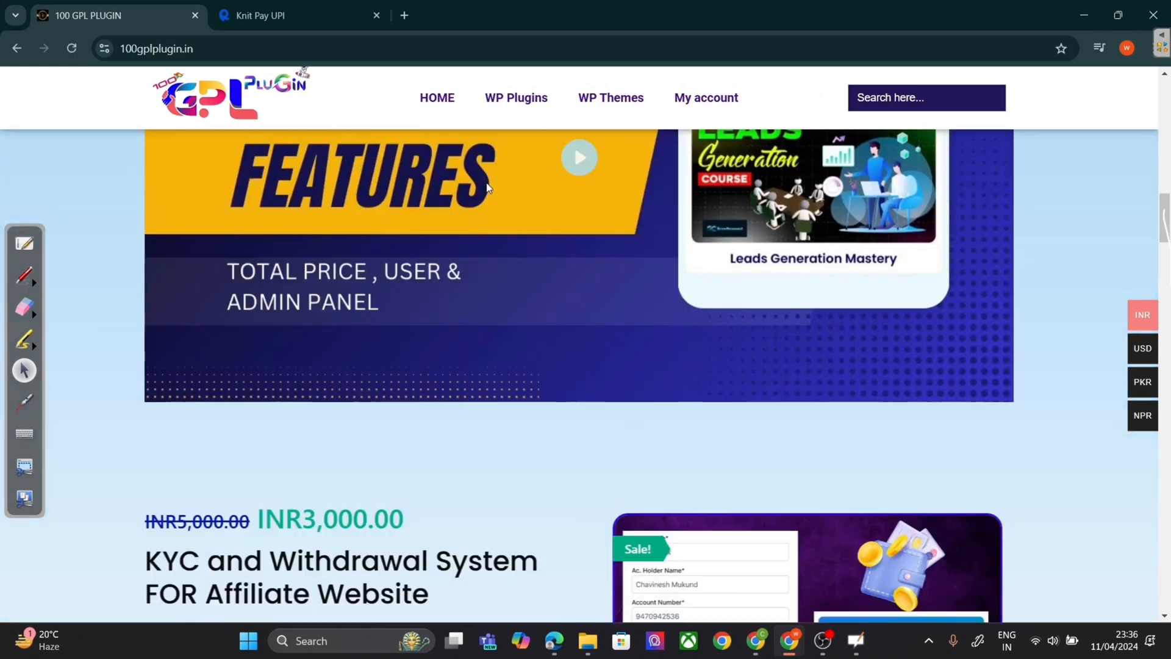
pyautogui.scroll(-10, 486, 185)
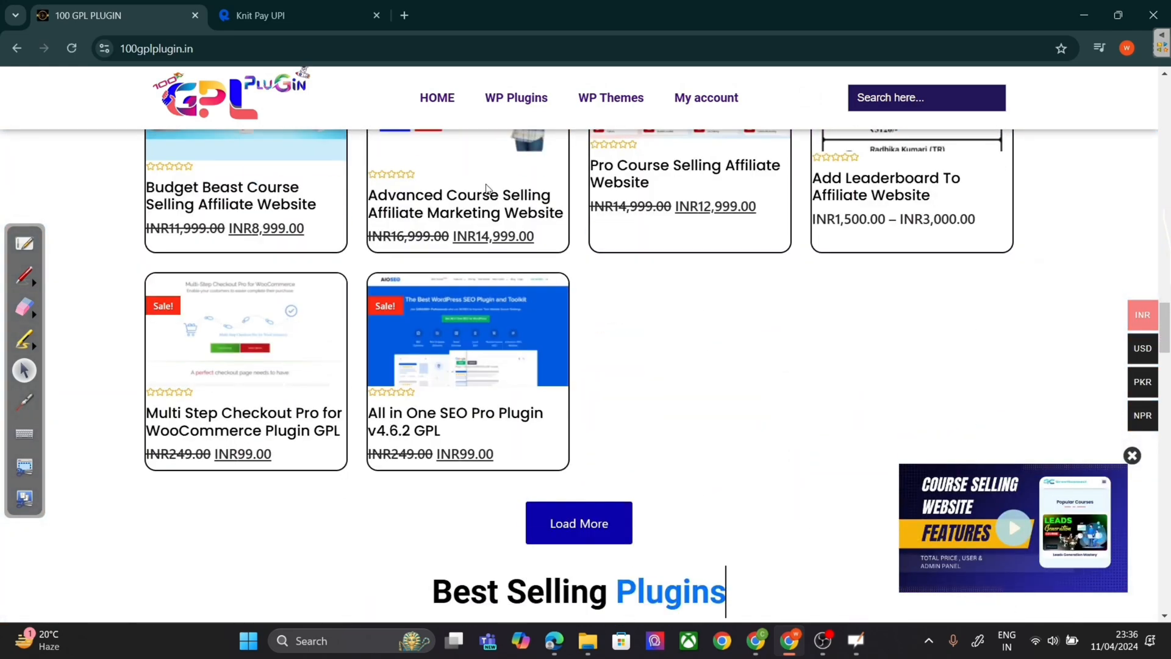
pyautogui.click(447, 324)
# Step: Proceed from the cart to checkout and select UPI as the payment method
pyautogui.scroll(-2, 684, 488)
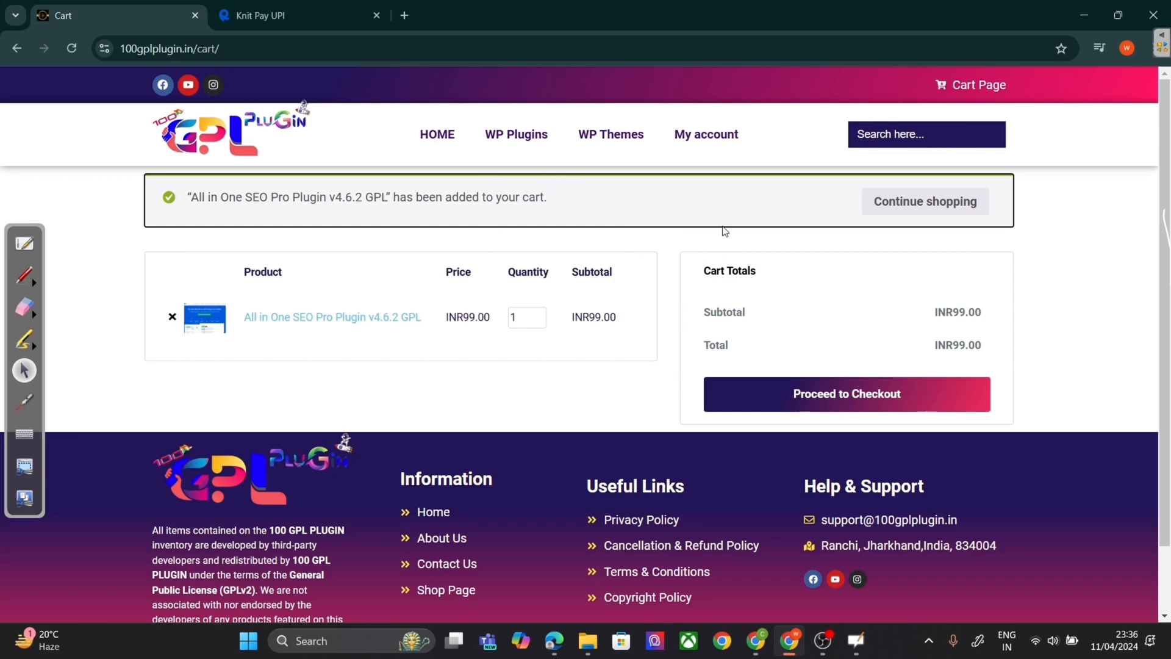
pyautogui.click(765, 397)
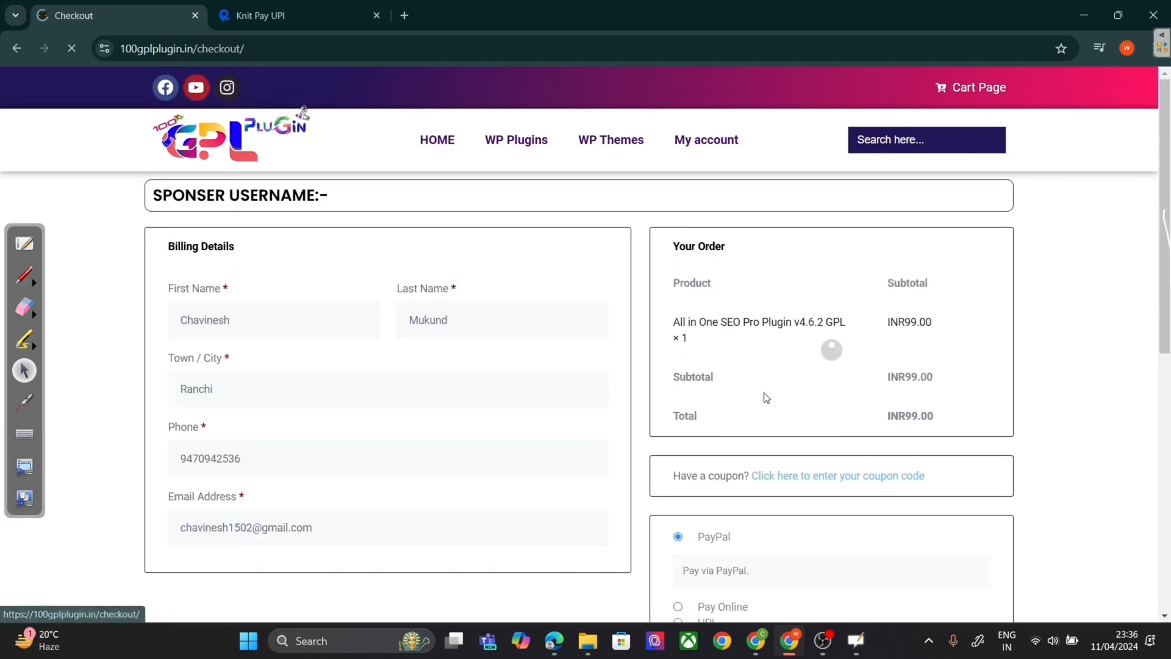
pyautogui.scroll(-4, 765, 397)
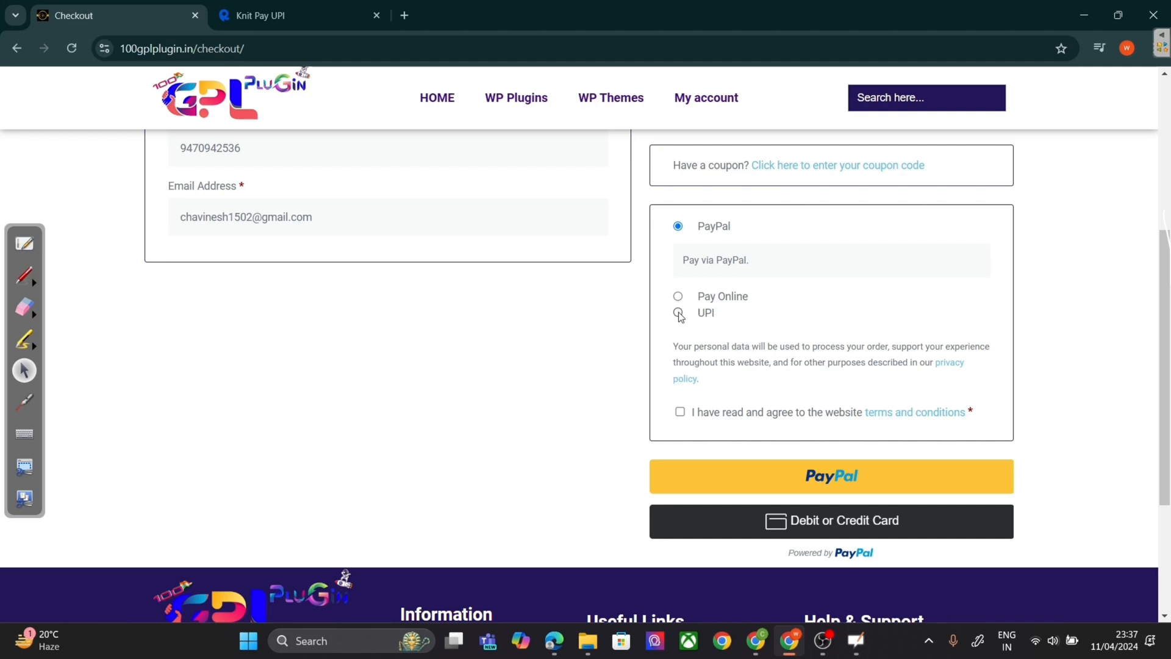
pyautogui.click(678, 312)
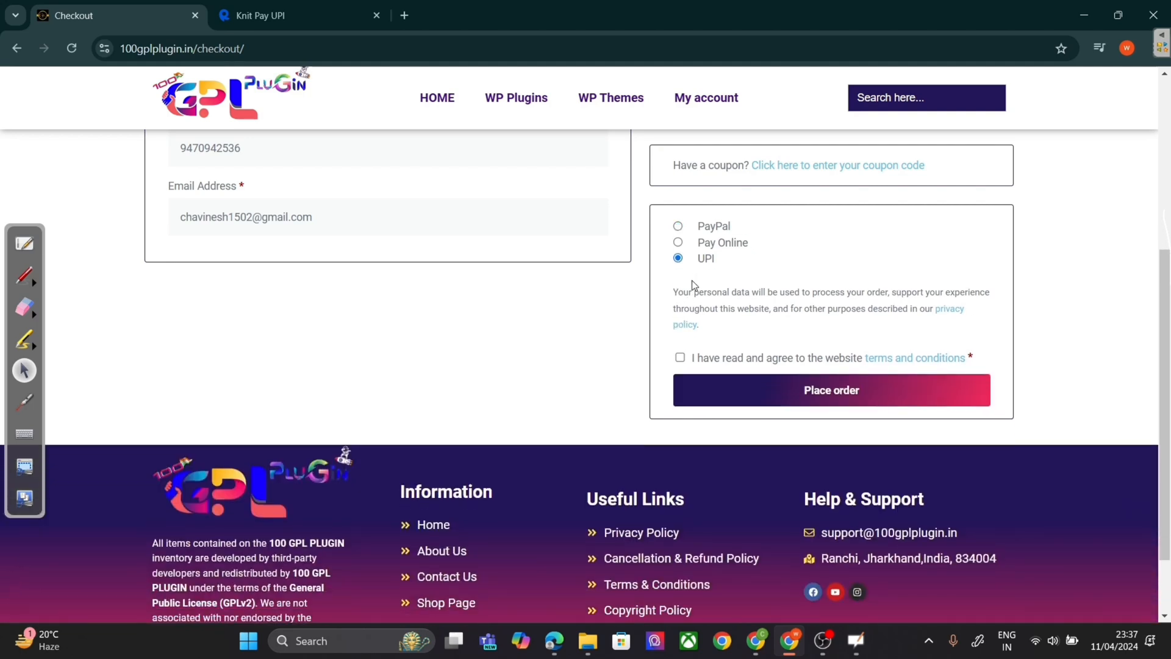
pyautogui.moveTo(554, 641)
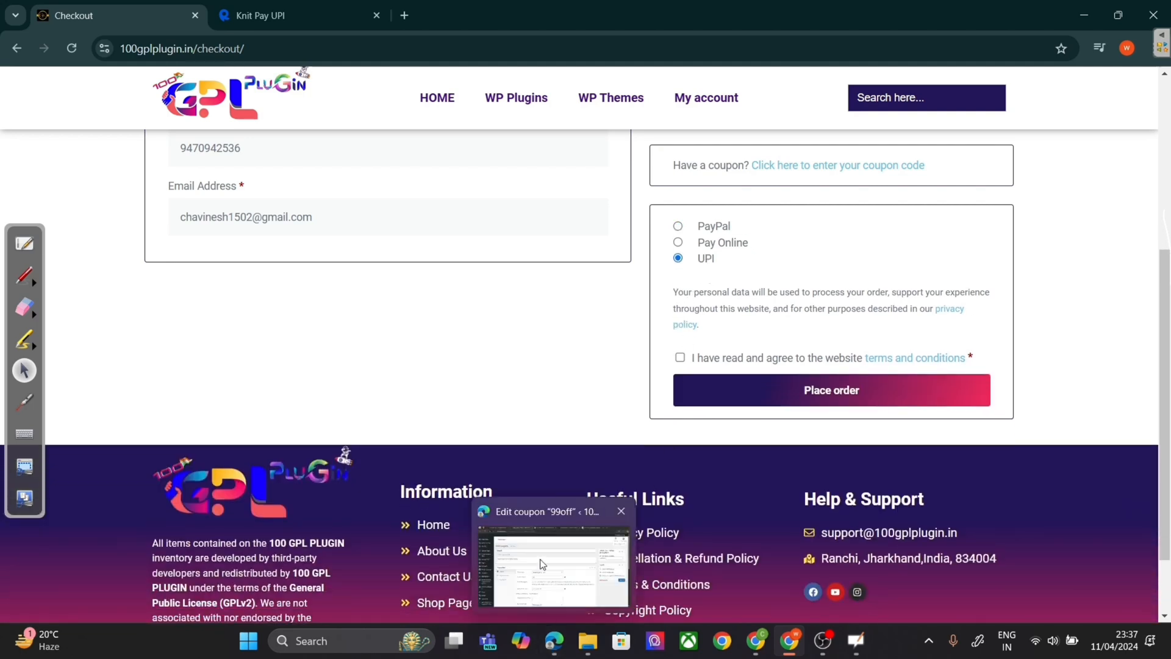
pyautogui.click(554, 567)
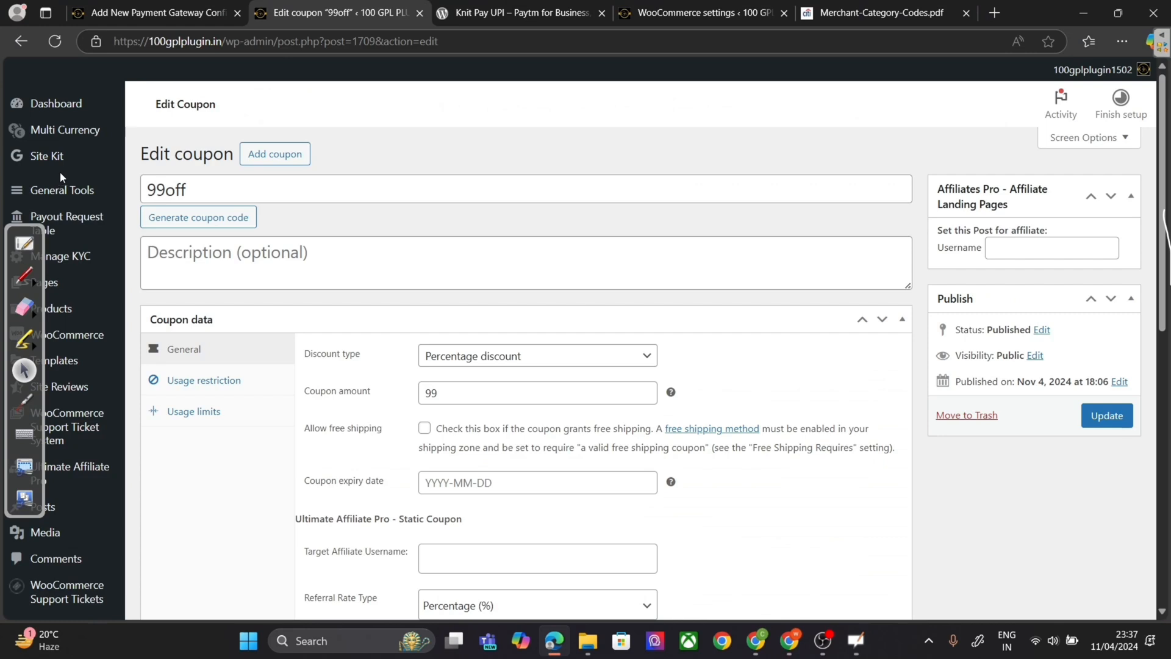
# Step: In WooCommerce Settings > Payments, disable Knit Pay – Pay Online, leaving Knit Pay - UPI enabled
pyautogui.moveTo(74, 339)
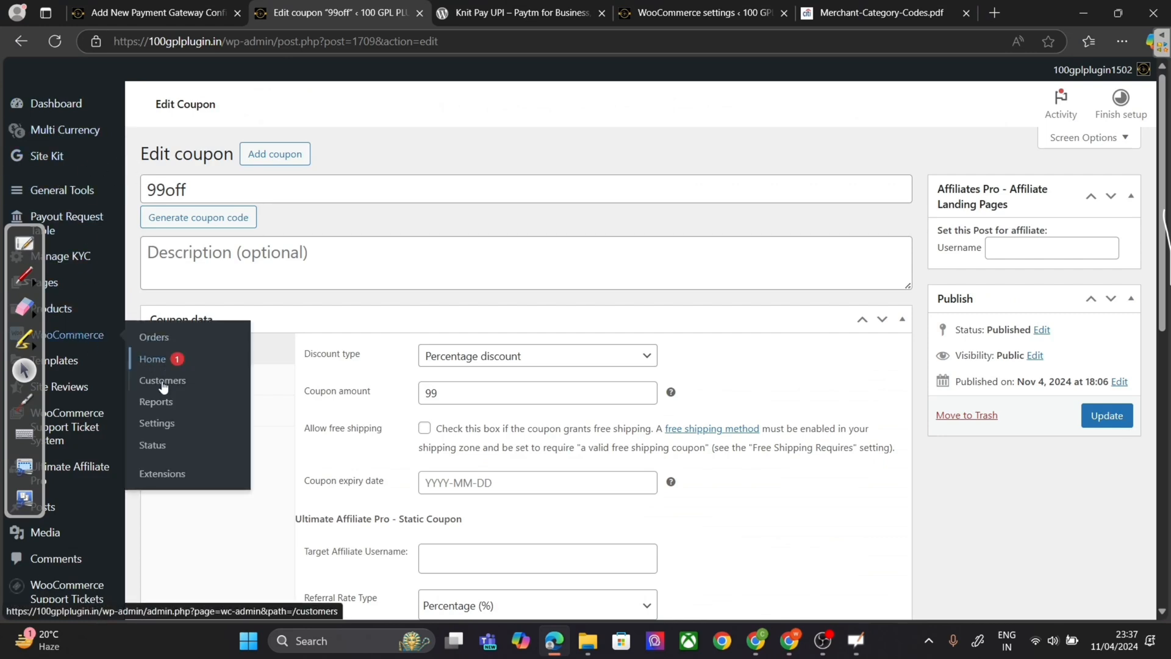
pyautogui.click(160, 424)
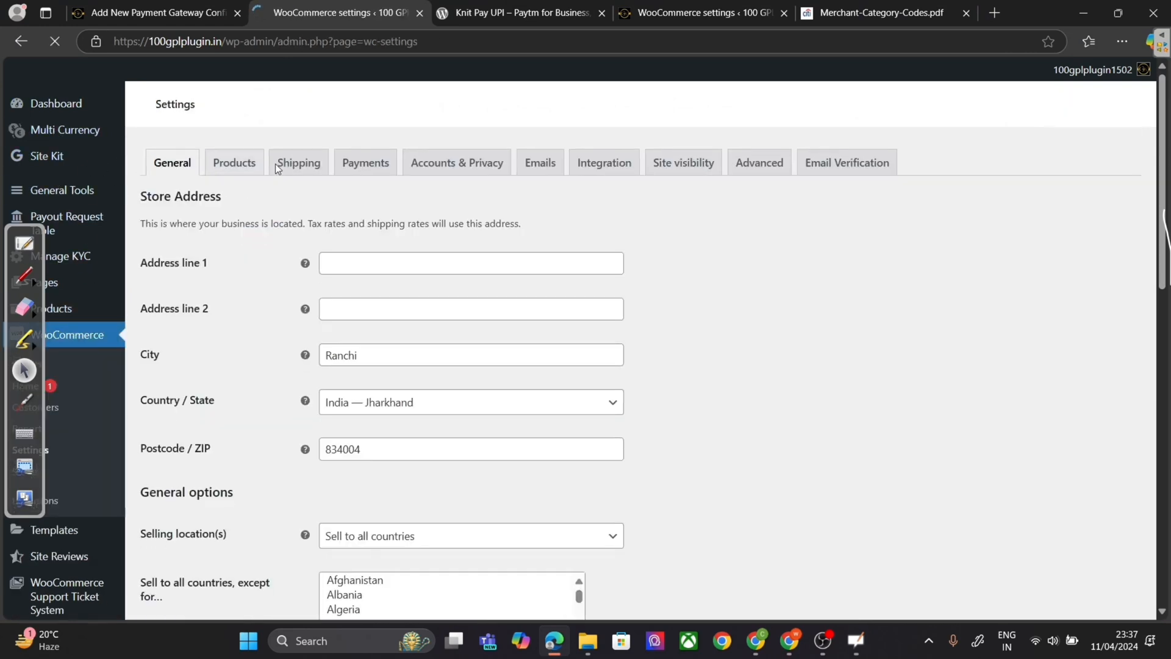
pyautogui.click(351, 173)
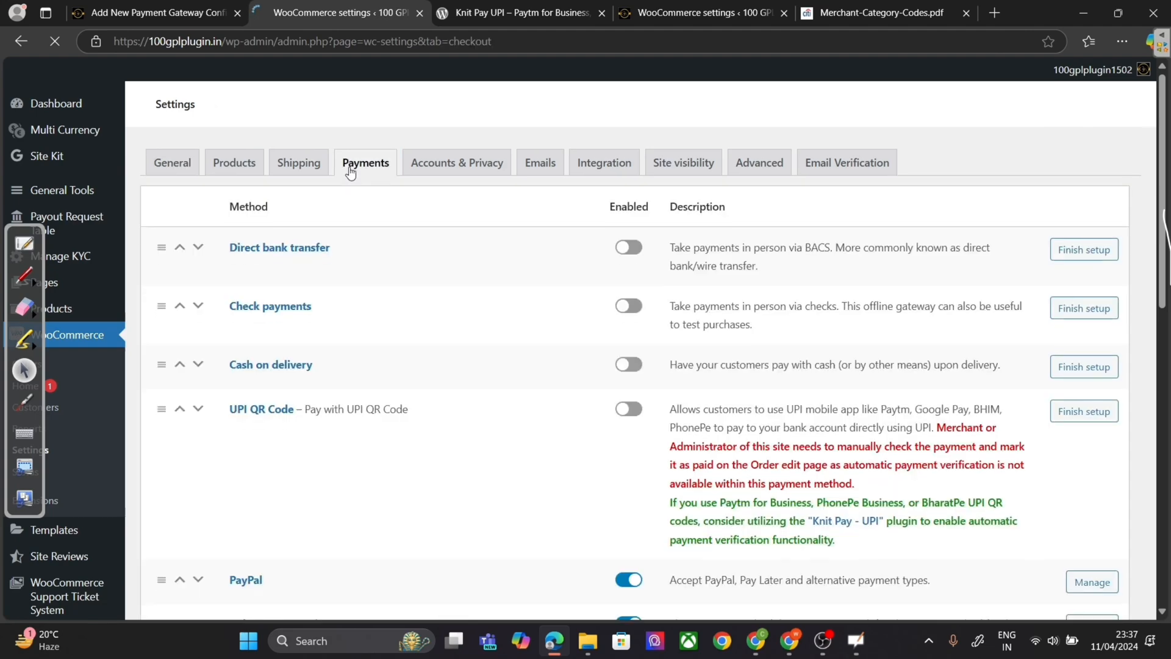
pyautogui.scroll(-5, 640, 402)
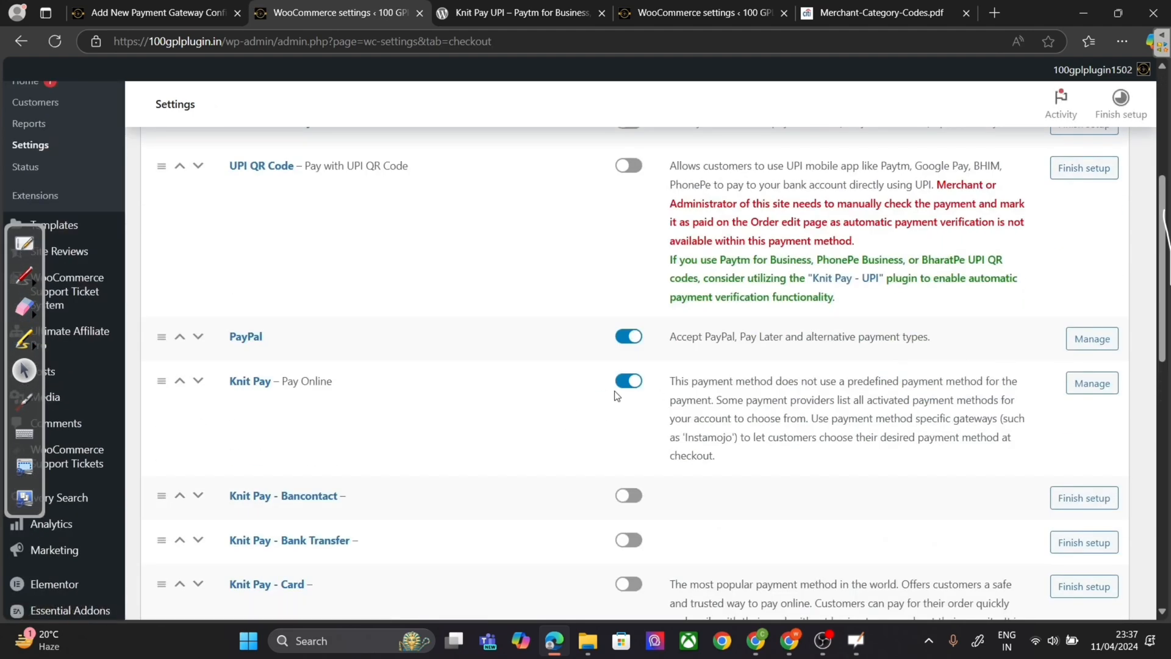
pyautogui.click(635, 387)
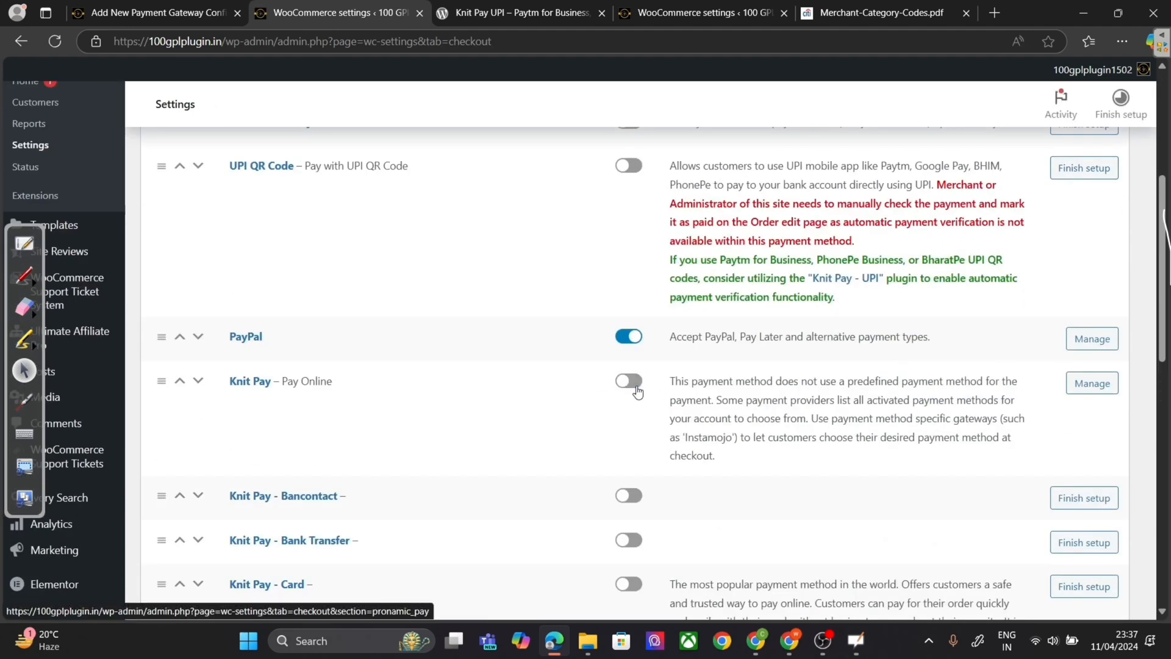
pyautogui.scroll(-5, 638, 391)
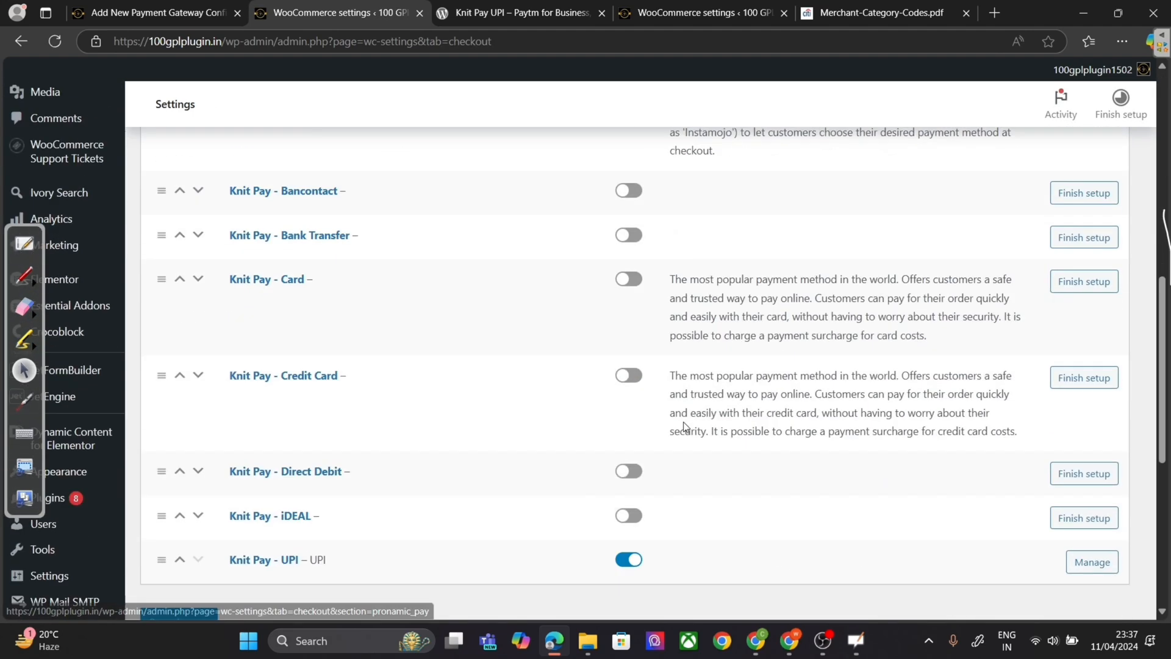
pyautogui.click(792, 652)
# Step: Reload the checkout, pick UPI and place the order, which reports a blank UPI ID
pyautogui.click(70, 49)
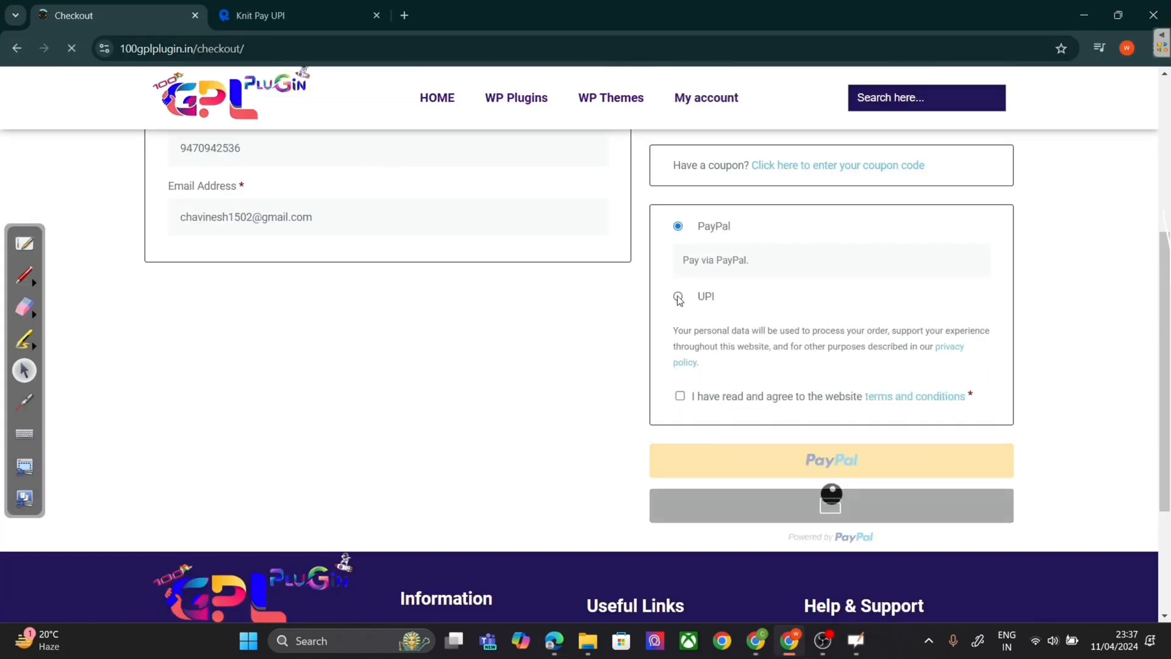
pyautogui.click(678, 298)
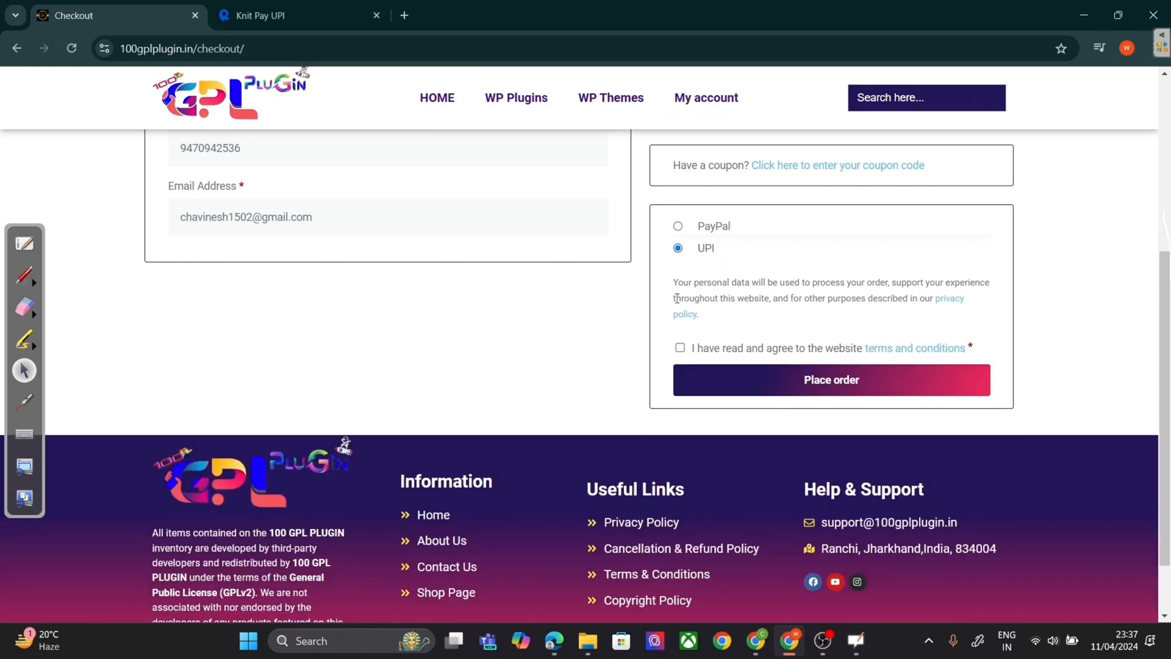
pyautogui.click(757, 374)
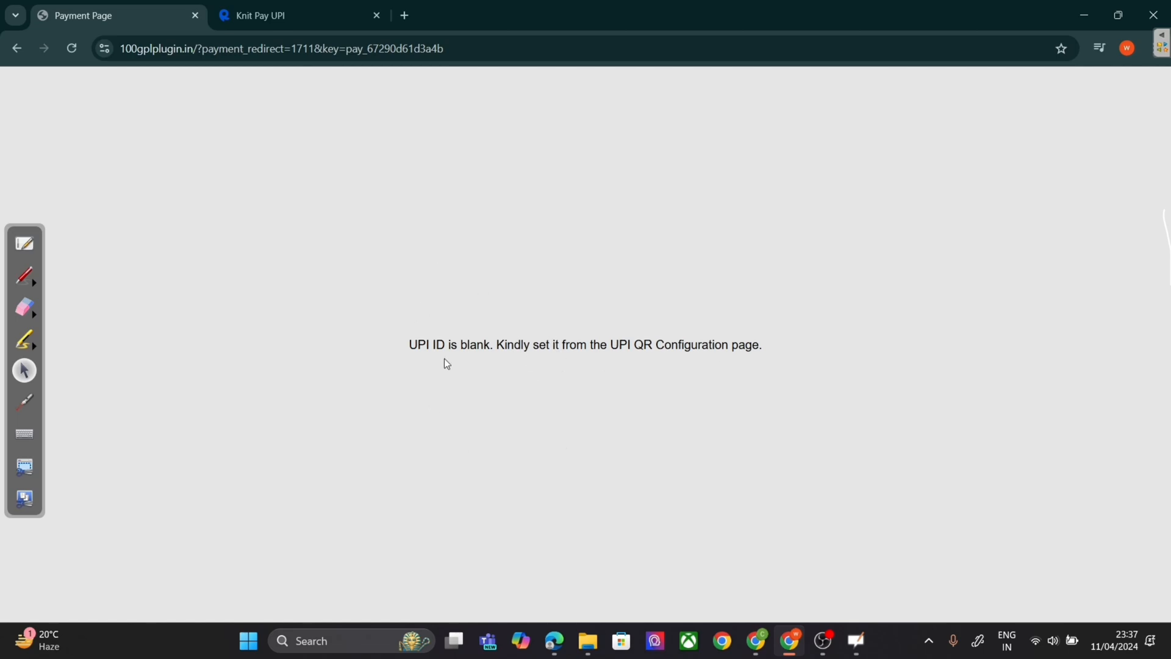
# Step: Return to the admin's WooCommerce payment settings and look over the enabled payment methods
pyautogui.moveTo(554, 641)
pyautogui.click(533, 577)
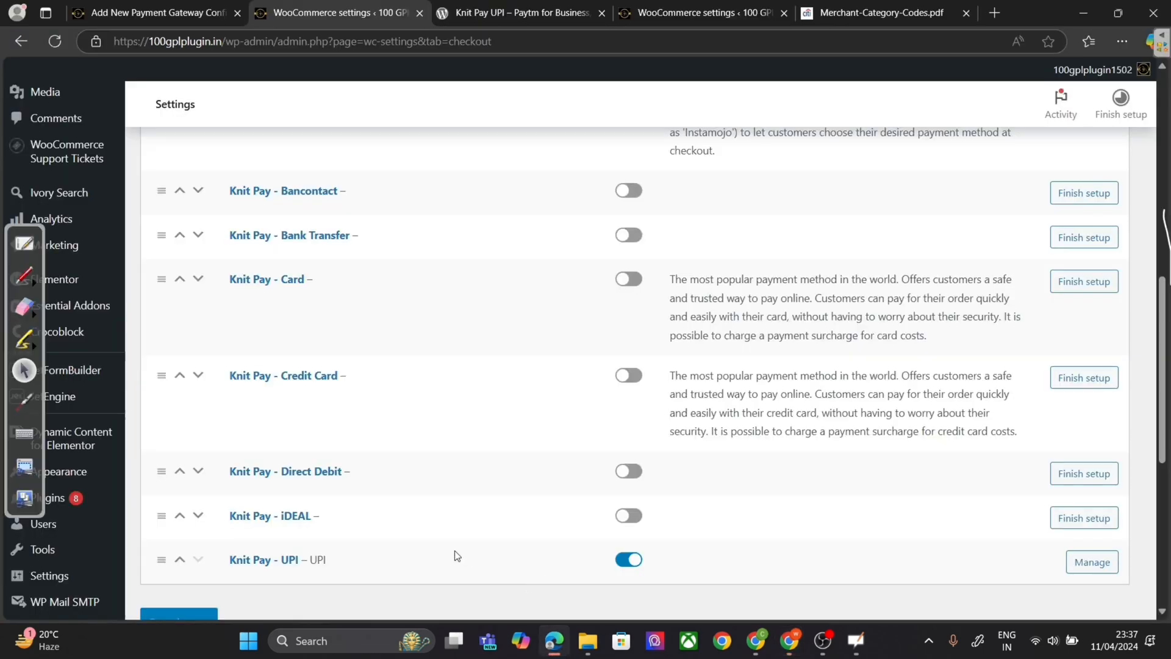
pyautogui.scroll(-2, 390, 486)
pyautogui.scroll(4, 222, 444)
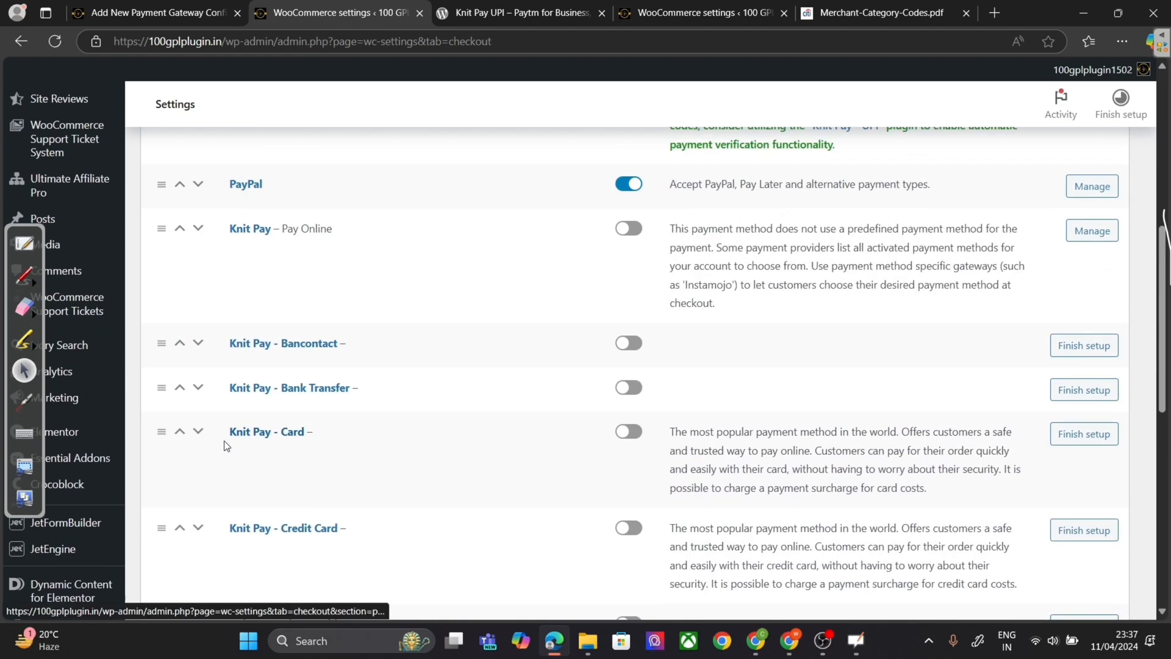
pyautogui.scroll(-3, 184, 485)
pyautogui.scroll(-1, 18, 518)
pyautogui.moveTo(48, 519)
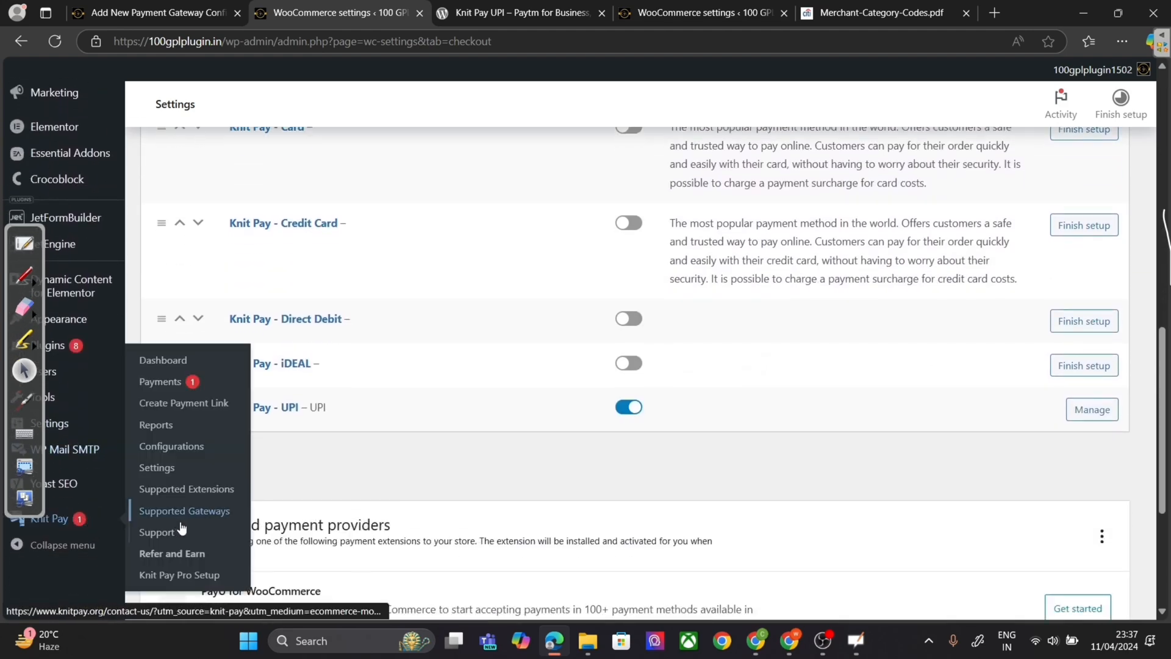
# Step: Open the Bharatpe configuration from Knit Pay > Configurations and review its empty Payee Name and UPI VPA ID fields
pyautogui.click(192, 450)
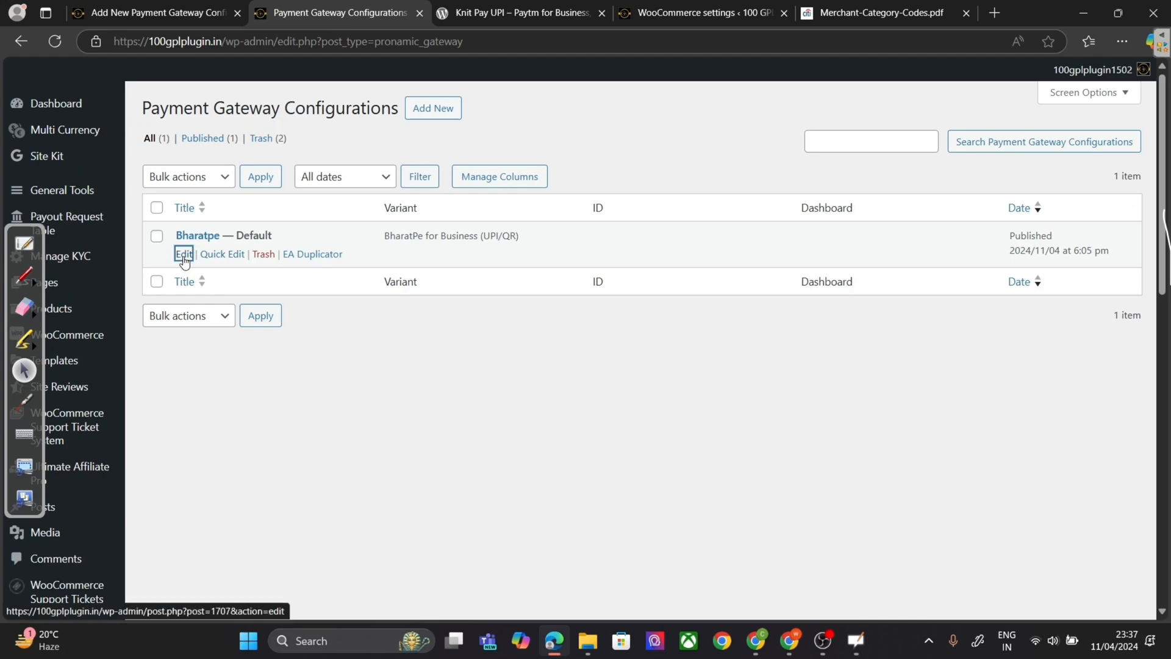
pyautogui.click(191, 257)
pyautogui.scroll(-5, 631, 352)
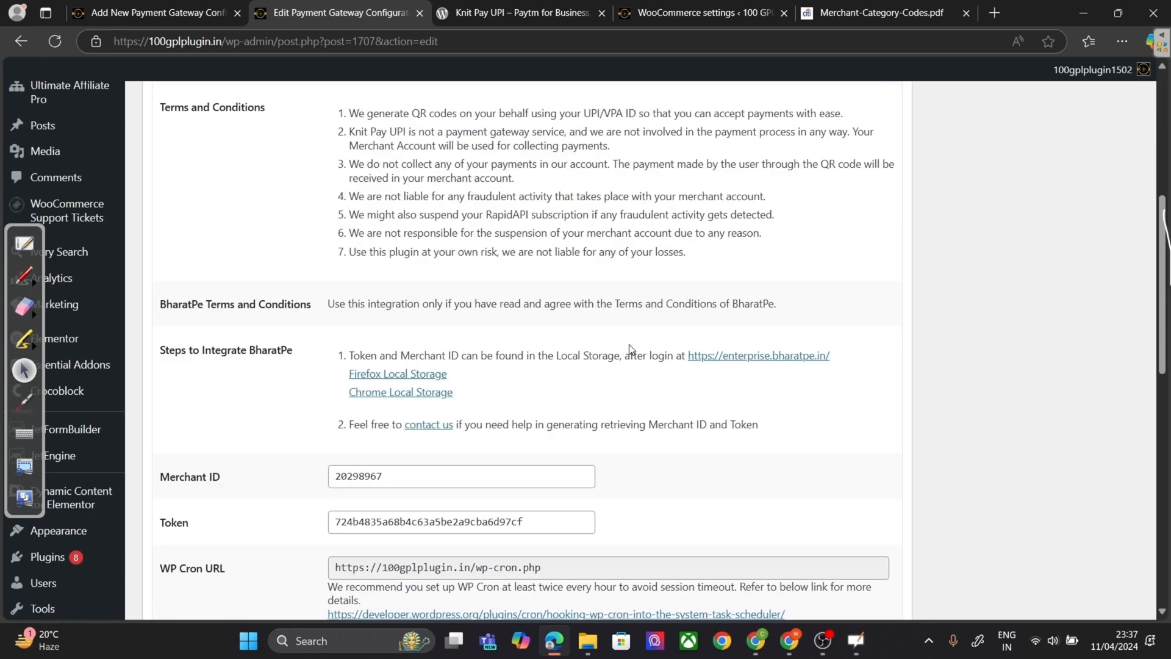
pyautogui.scroll(-2, 631, 352)
pyautogui.scroll(-3, 623, 350)
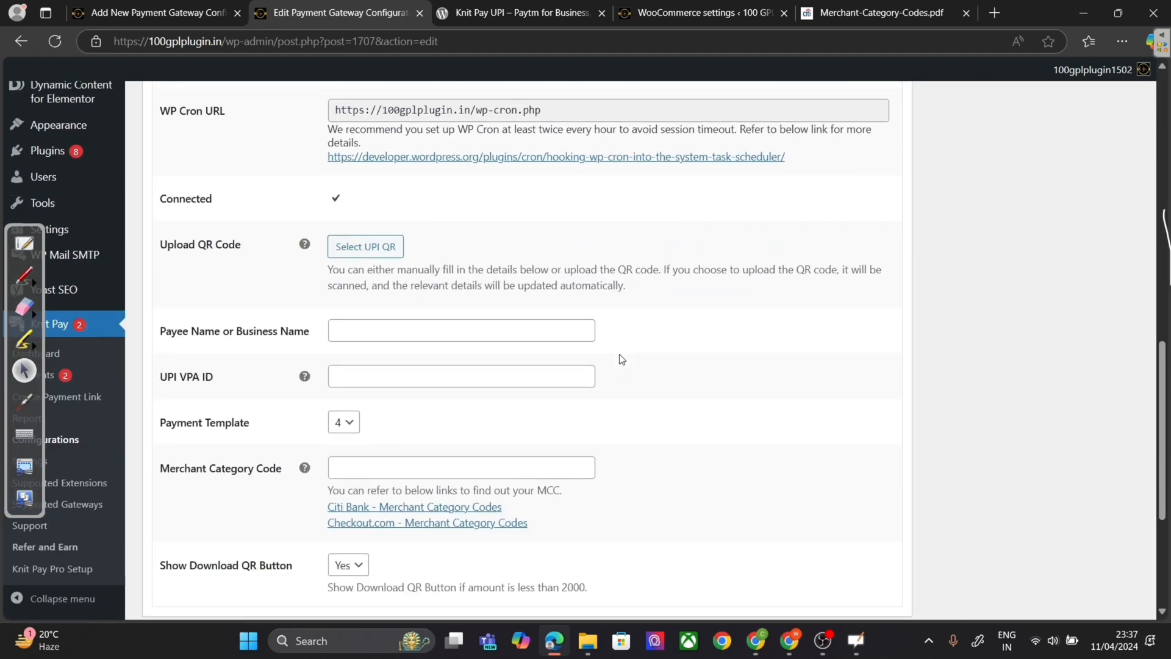
pyautogui.scroll(3, 444, 220)
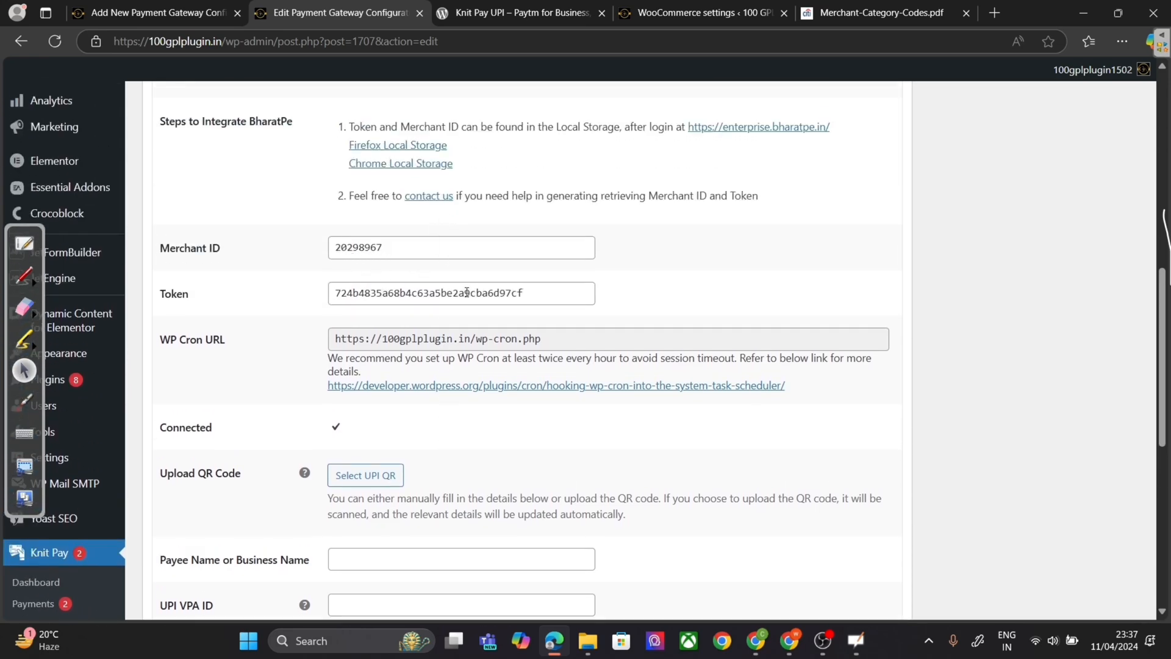
pyautogui.scroll(-3, 523, 405)
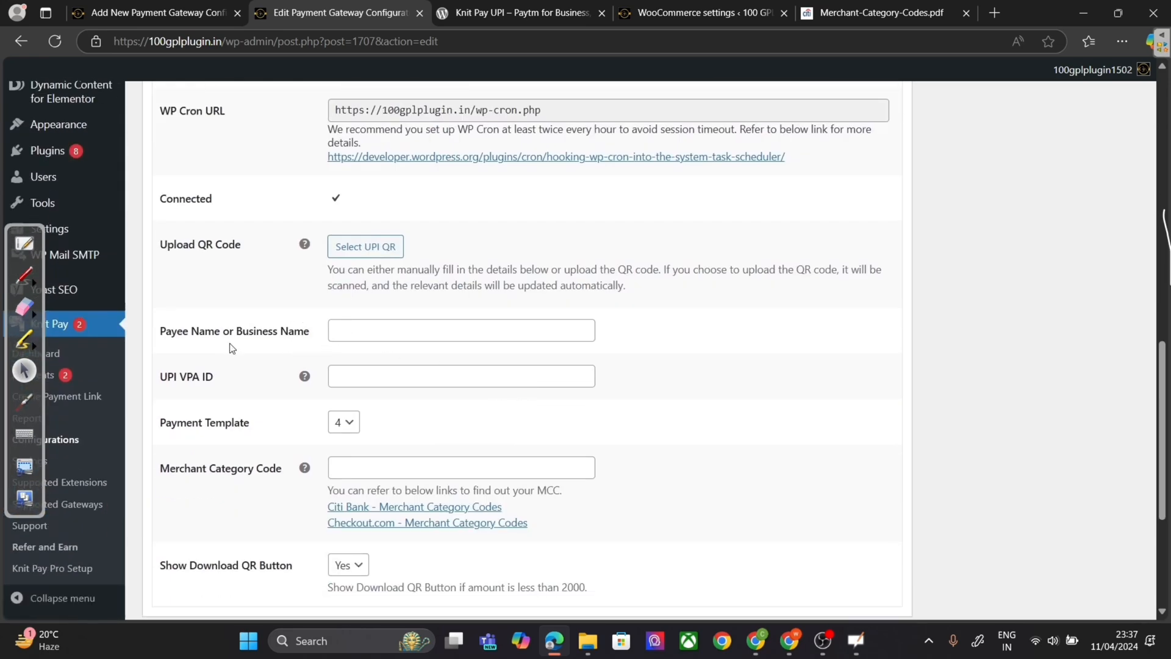
pyautogui.scroll(-3, 250, 488)
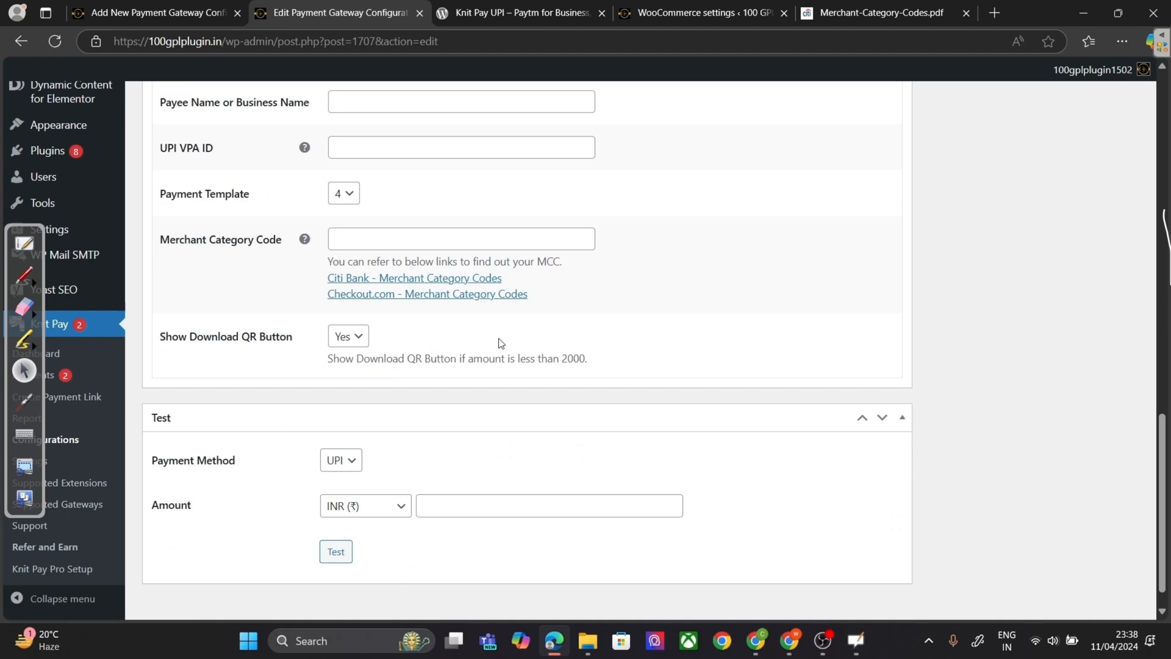
pyautogui.scroll(3, 501, 342)
pyautogui.scroll(2, 500, 337)
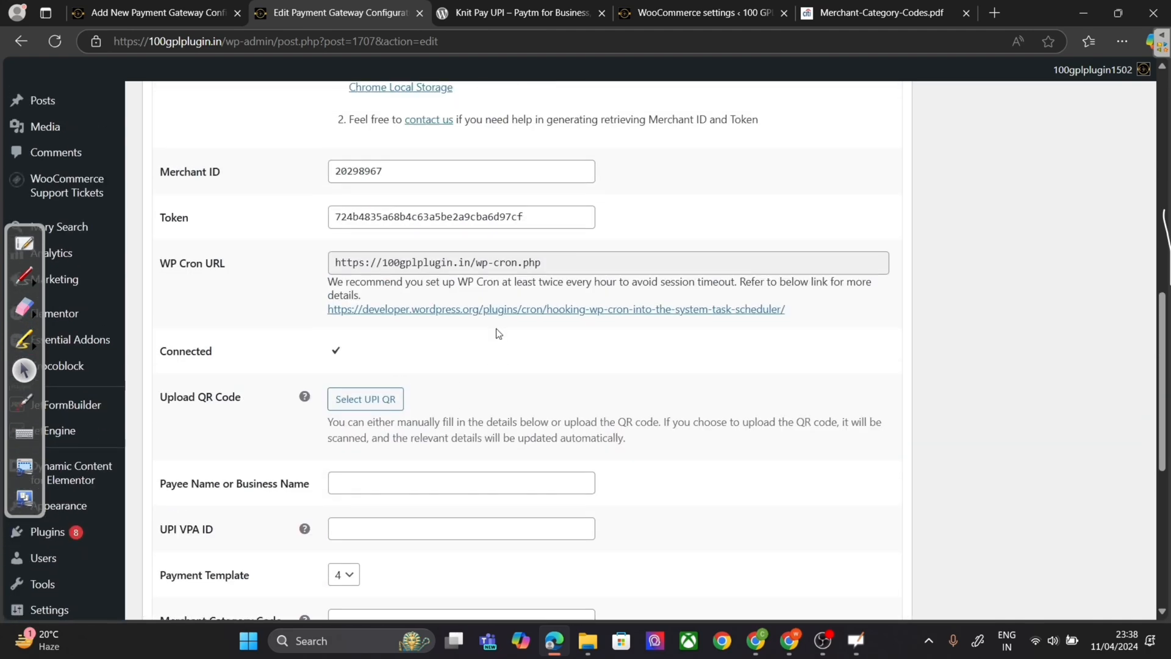
pyautogui.scroll(-3, 504, 352)
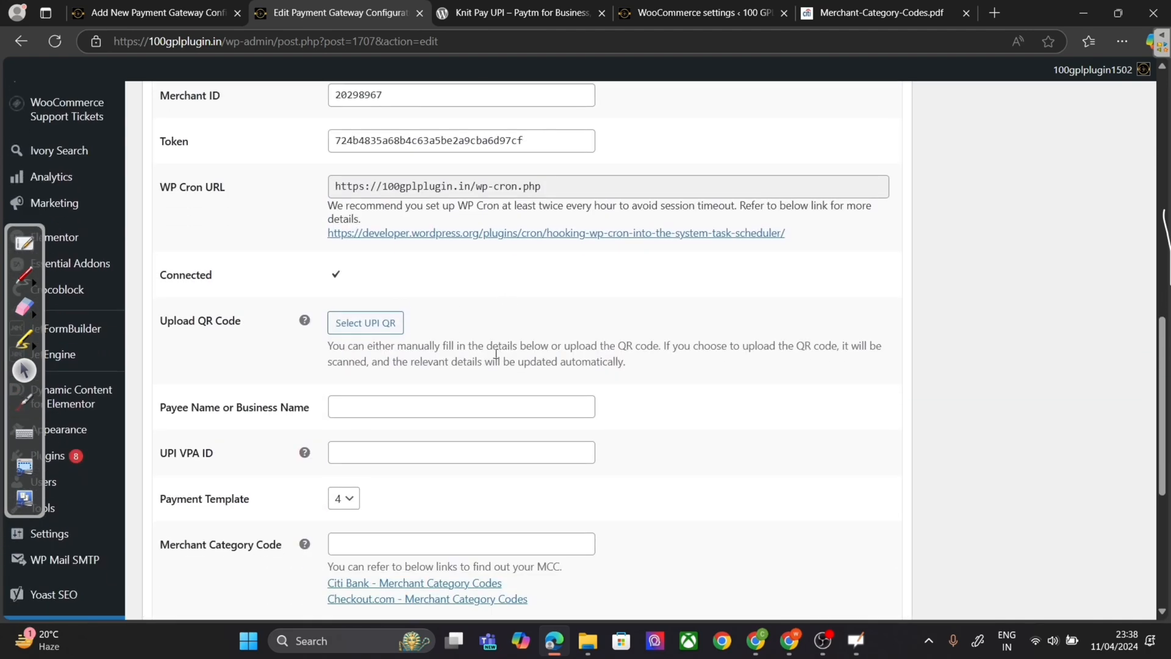
# Step: Enter payee name '100 GPL PLUGIN' and the UPI VPA ID, then save the Bharatpe configuration
pyautogui.click(413, 257)
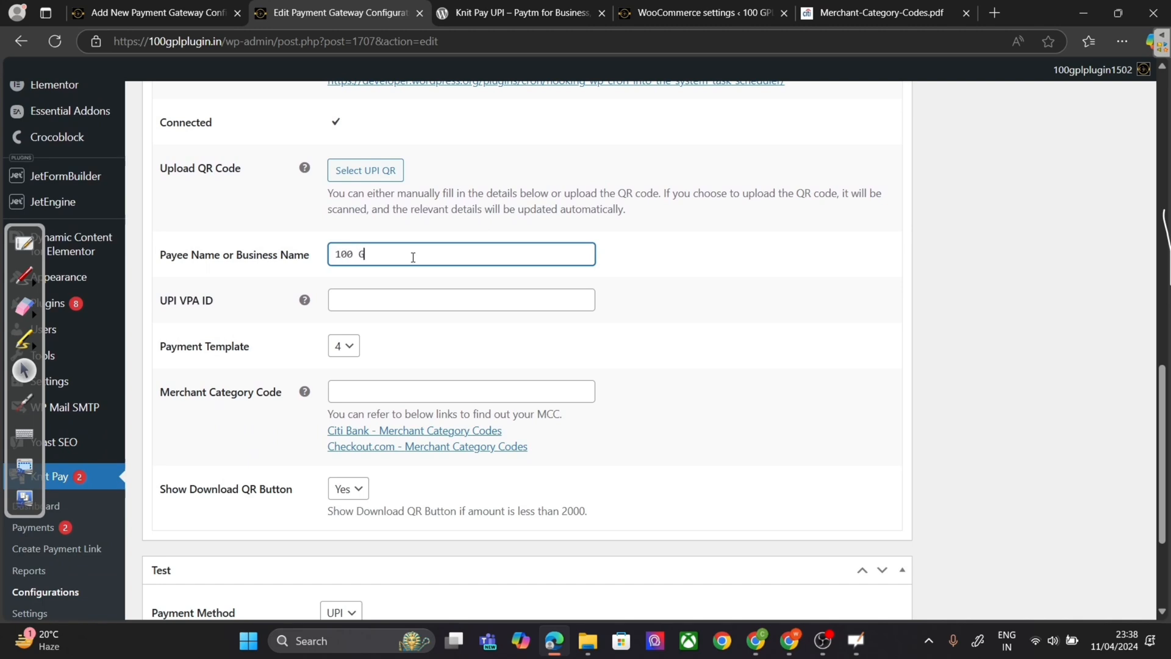
pyautogui.write('100 GPL PLUGIN')
pyautogui.click(352, 300)
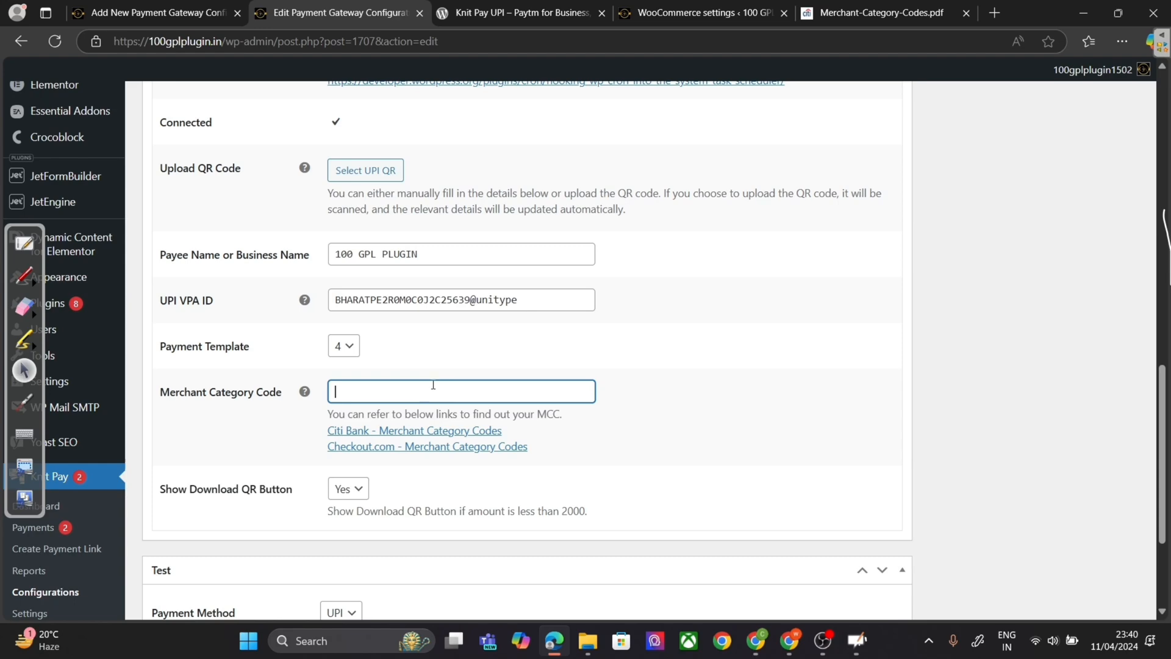
pyautogui.write('8931')
pyautogui.scroll(-3, 435, 391)
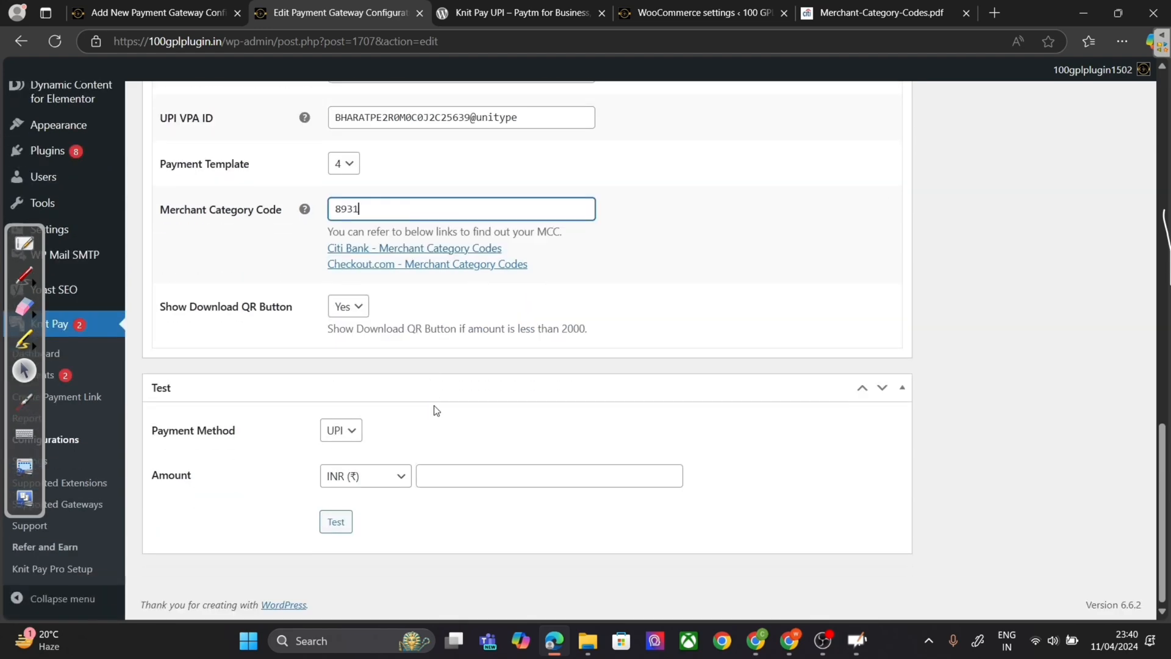
pyautogui.scroll(12, 437, 407)
pyautogui.scroll(5, 860, 345)
pyautogui.click(1107, 348)
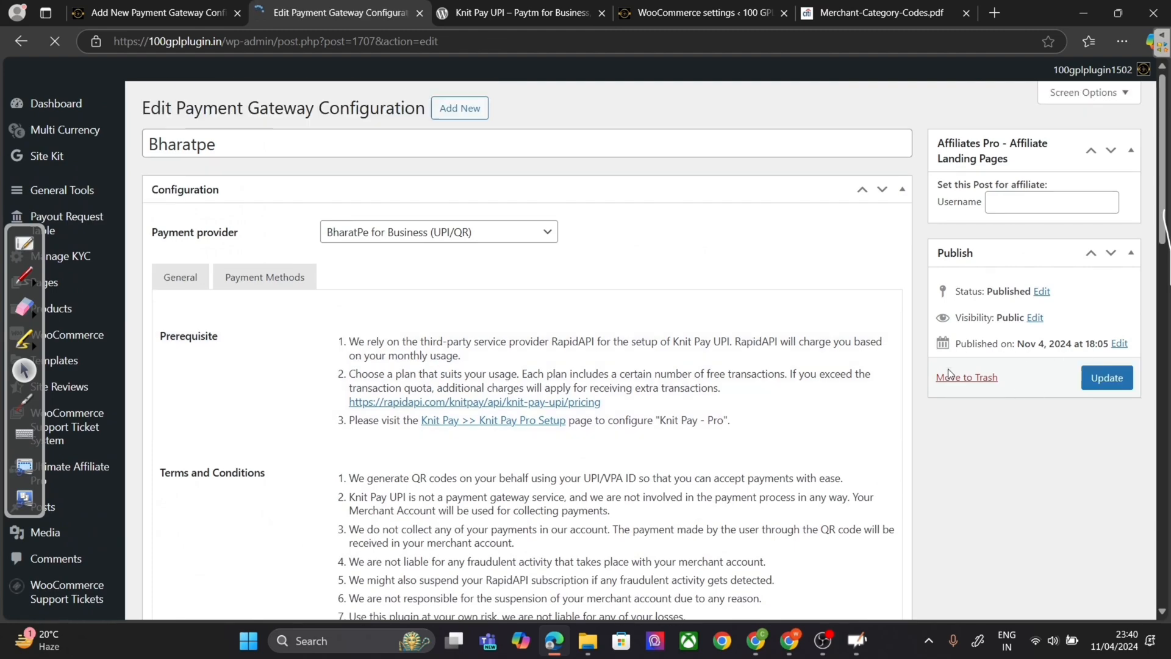
# Step: Go back to the Payment Gateway Configurations list and select the Bharatpe gateway's UPI ID text
pyautogui.scroll(-11, 831, 376)
pyautogui.scroll(-1, 829, 387)
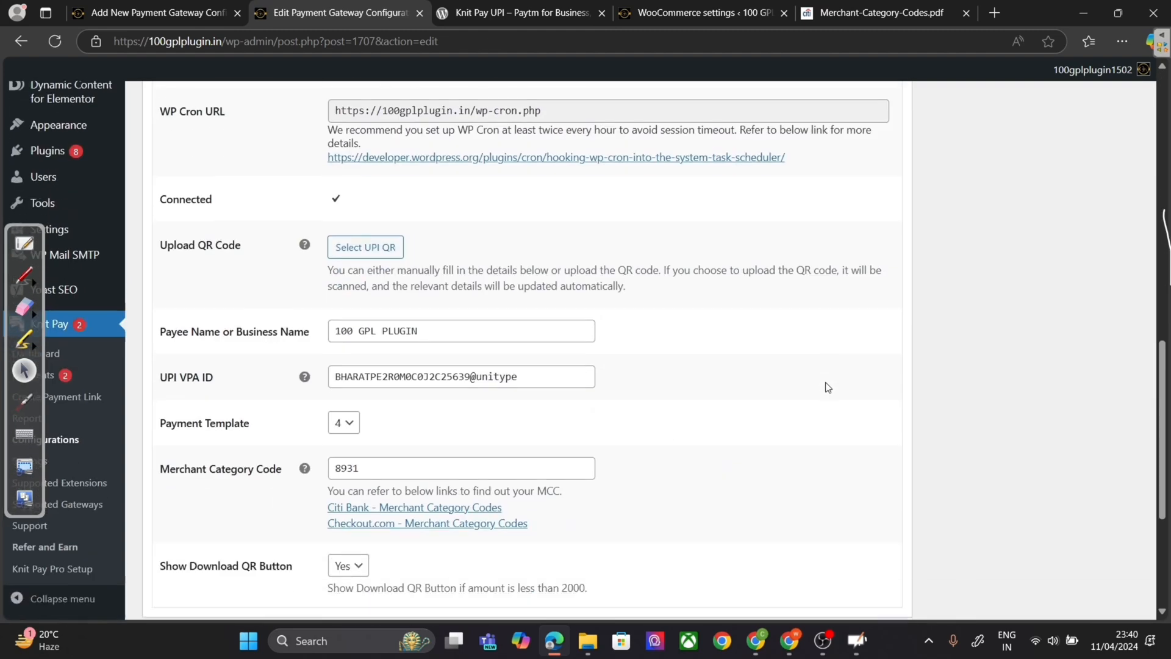
pyautogui.scroll(1, 828, 386)
pyautogui.scroll(-3, 382, 336)
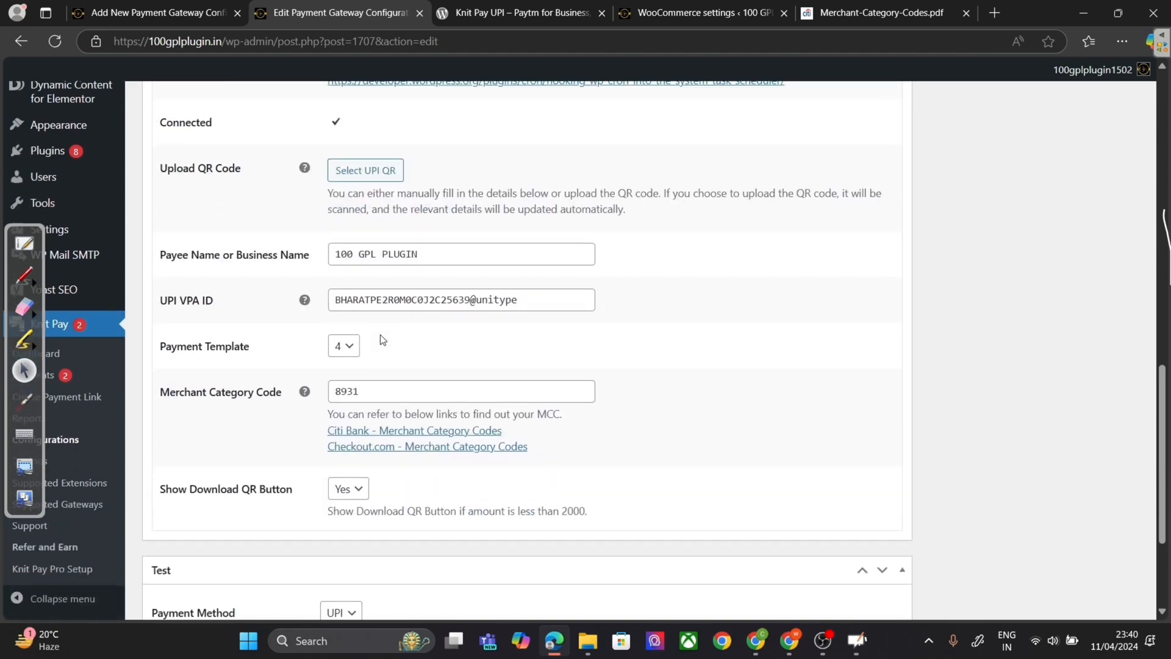
pyautogui.scroll(-3, 476, 341)
pyautogui.scroll(6, 490, 350)
pyautogui.scroll(10, 492, 345)
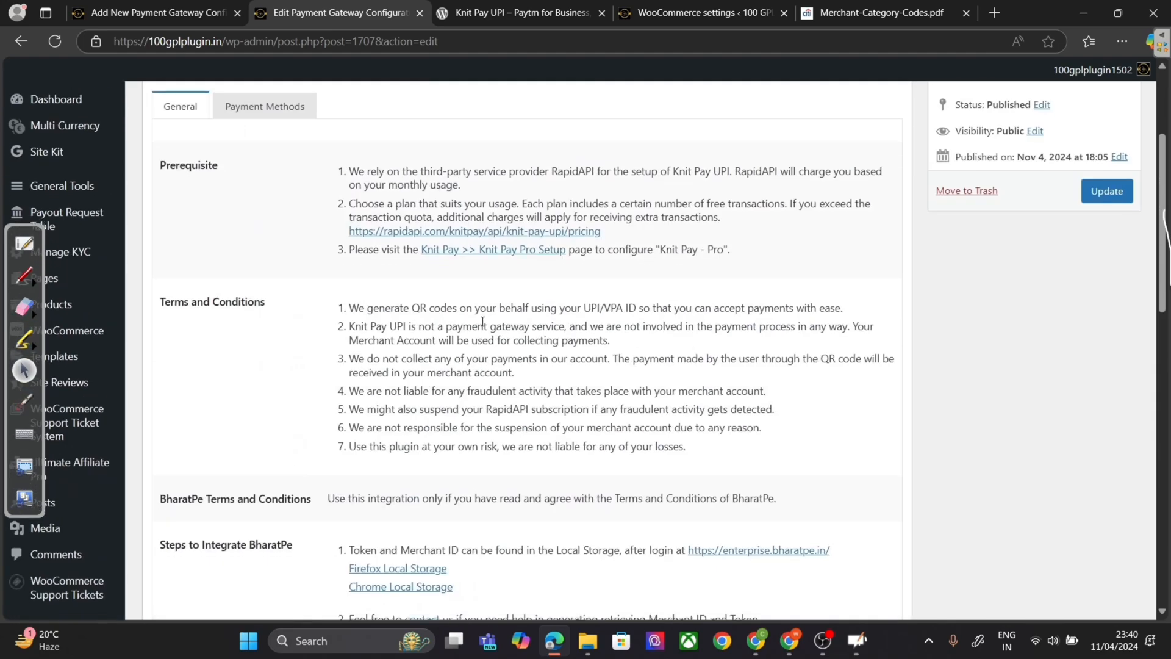
pyautogui.scroll(-14, 451, 345)
pyautogui.click(84, 437)
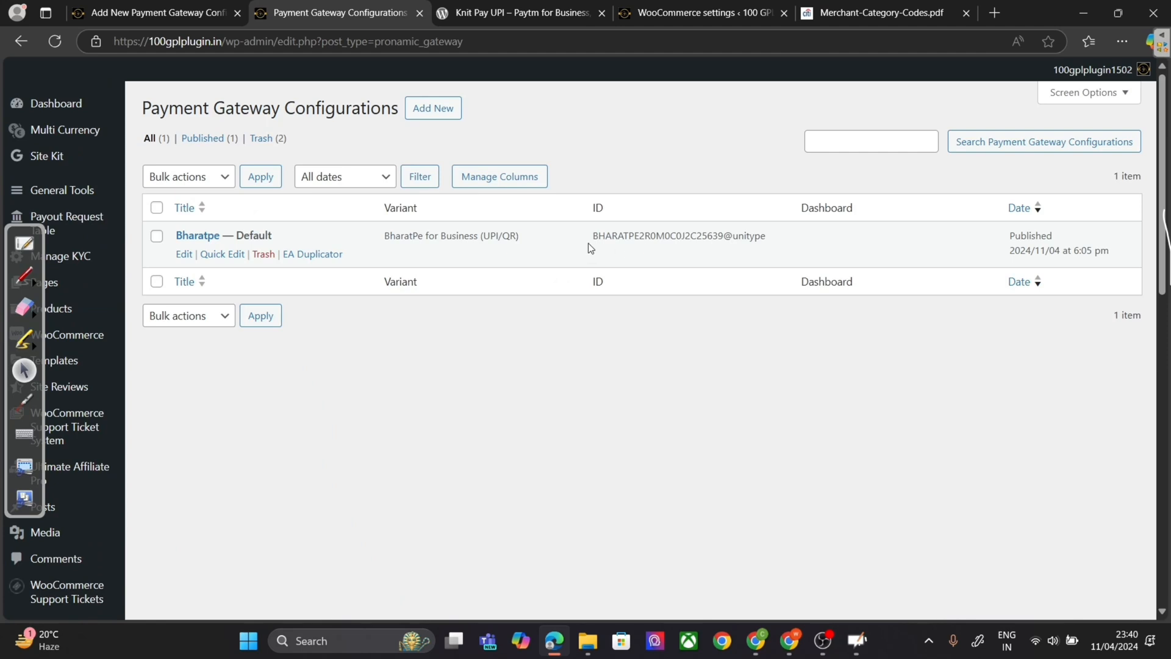
pyautogui.moveTo(589, 238); pyautogui.dragTo(770, 240)
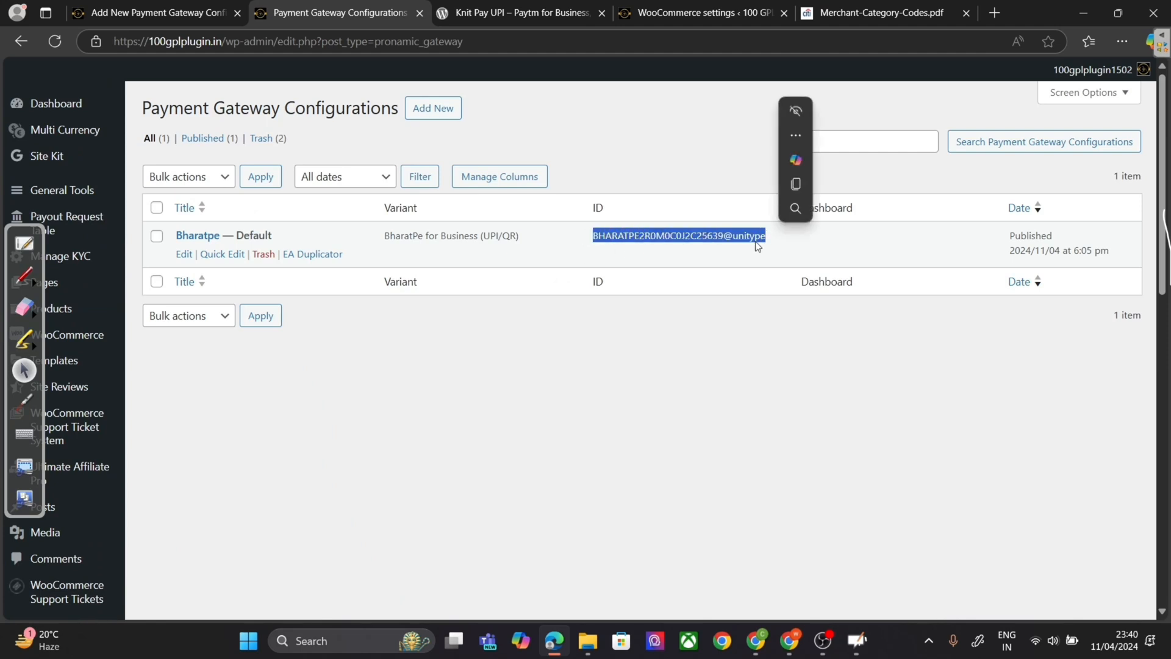
pyautogui.moveTo(791, 645)
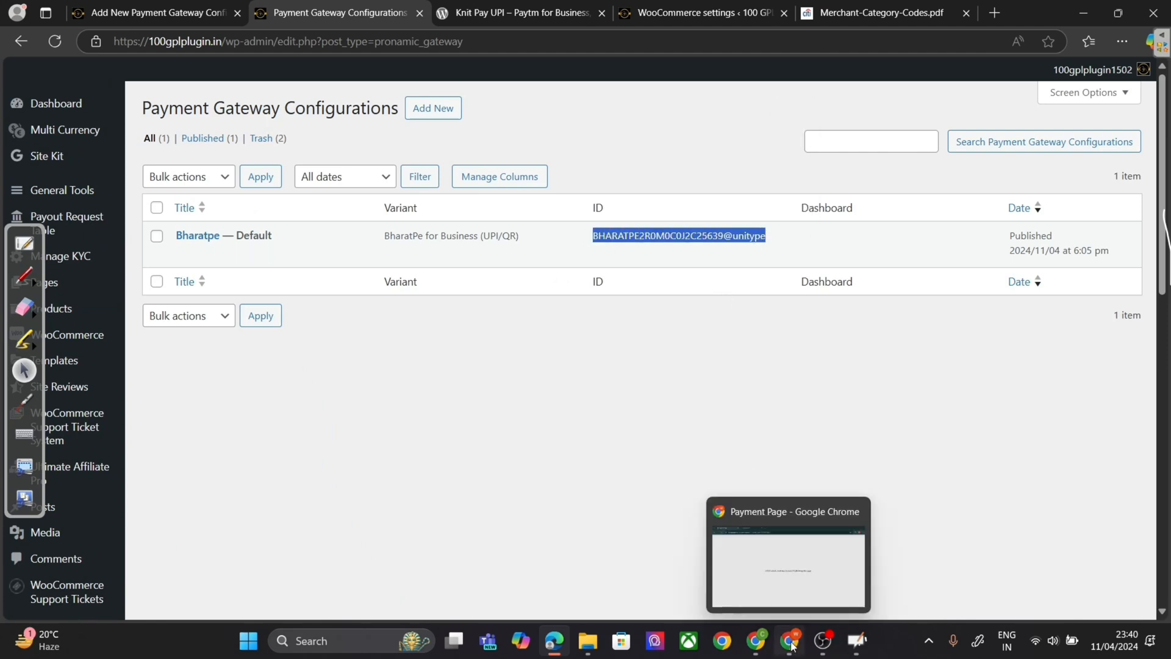
pyautogui.click(784, 573)
# Step: Go back to checkout and place the UPI order to get the ₹99.00 QR payment page, then return
pyautogui.click(19, 48)
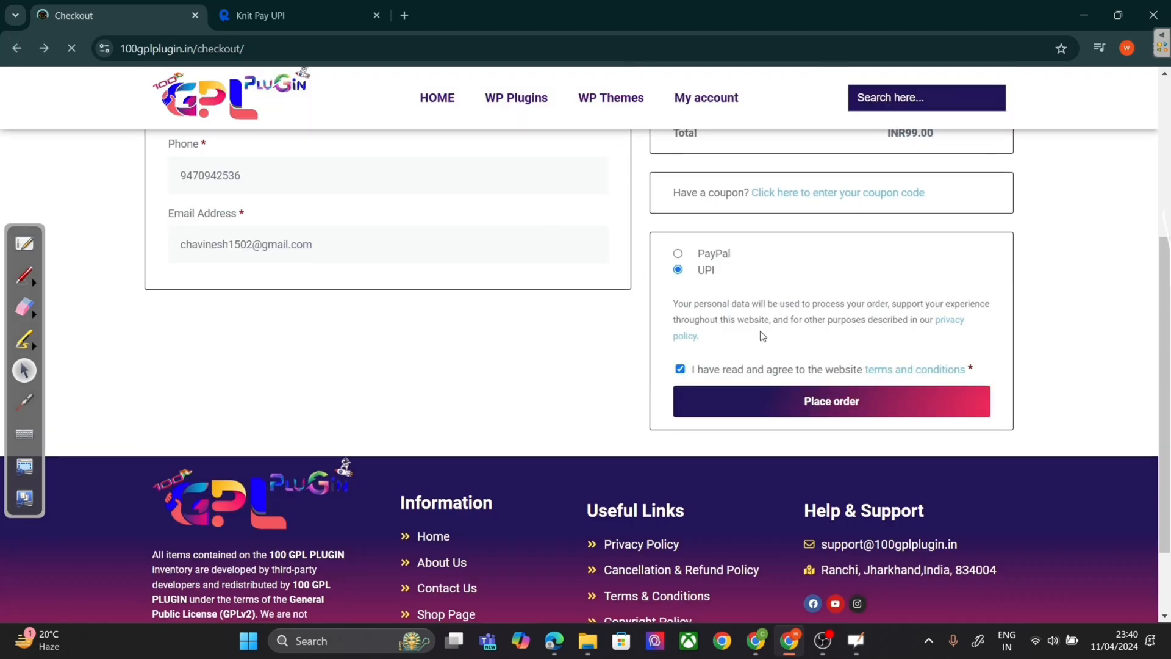
pyautogui.click(790, 401)
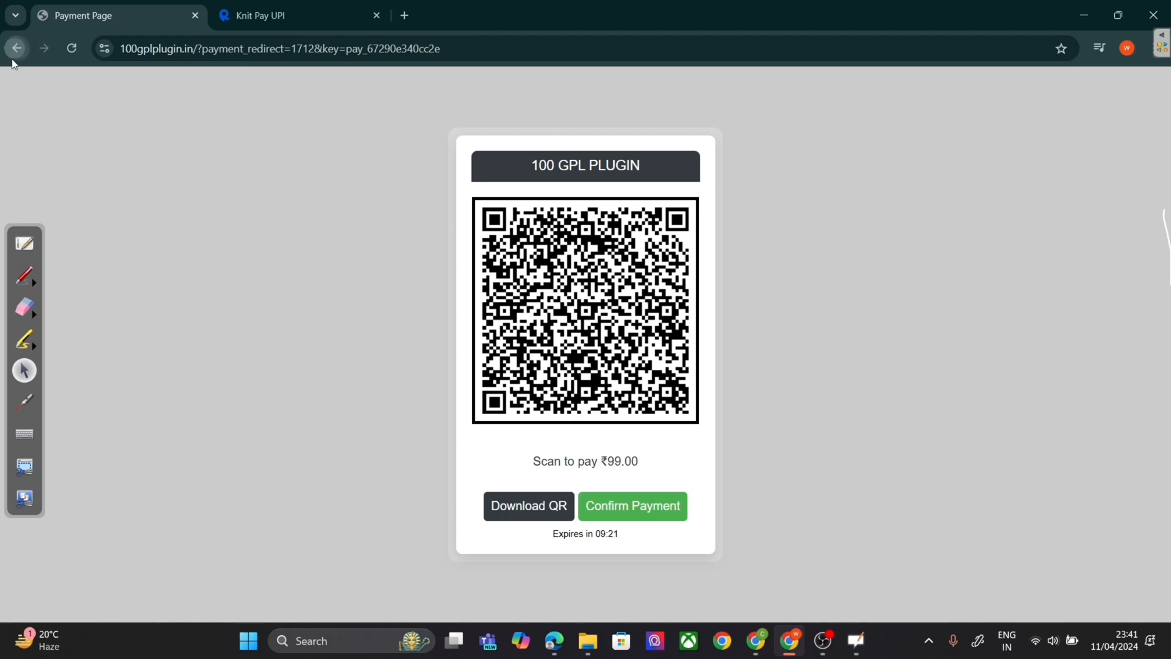
pyautogui.click(12, 59)
# Step: Apply the 99off coupon and place the INR0.99 order, which is rejected as under the ₹1 minimum
pyautogui.scroll(4, 768, 155)
pyautogui.scroll(-1, 870, 349)
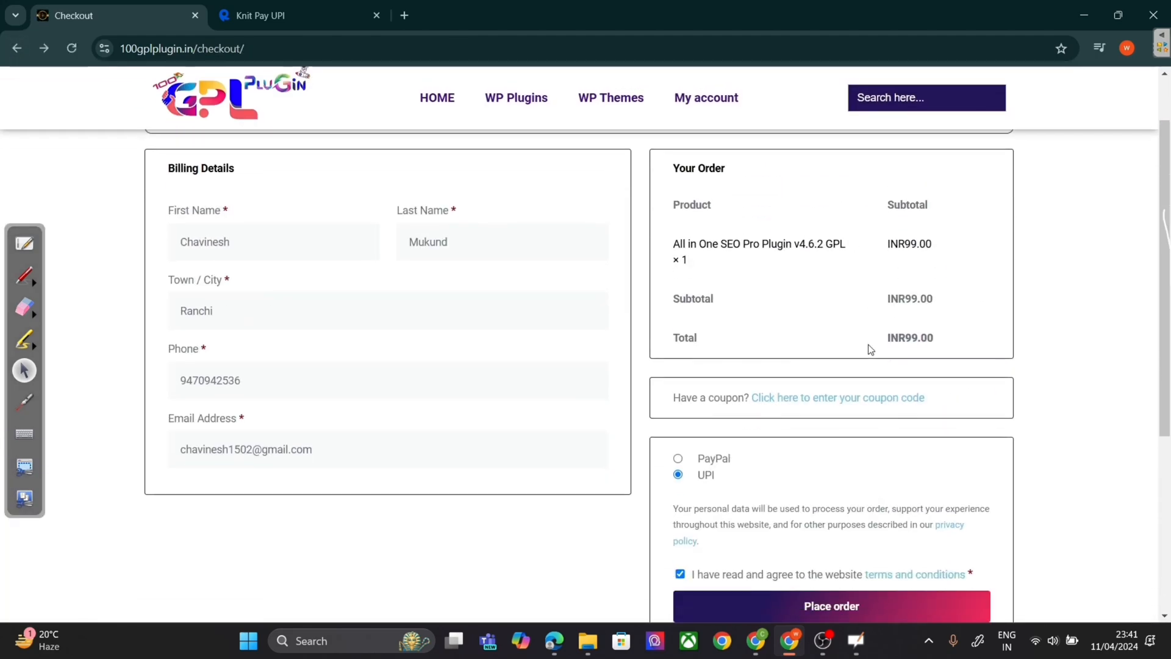
pyautogui.click(852, 397)
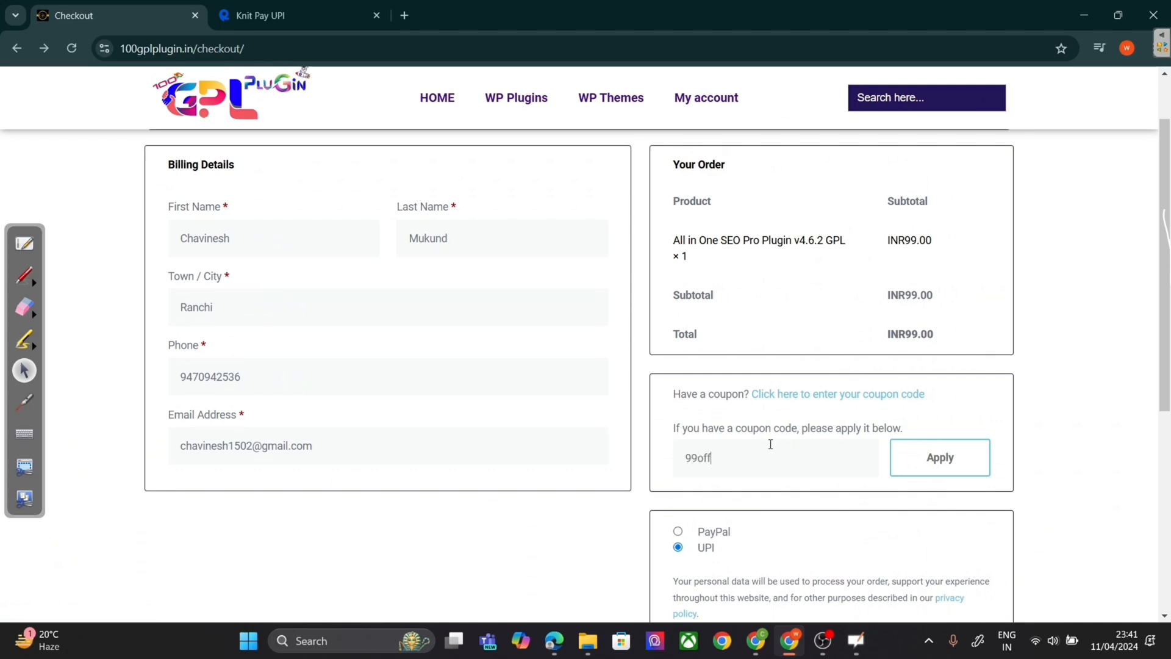
pyautogui.click(959, 470)
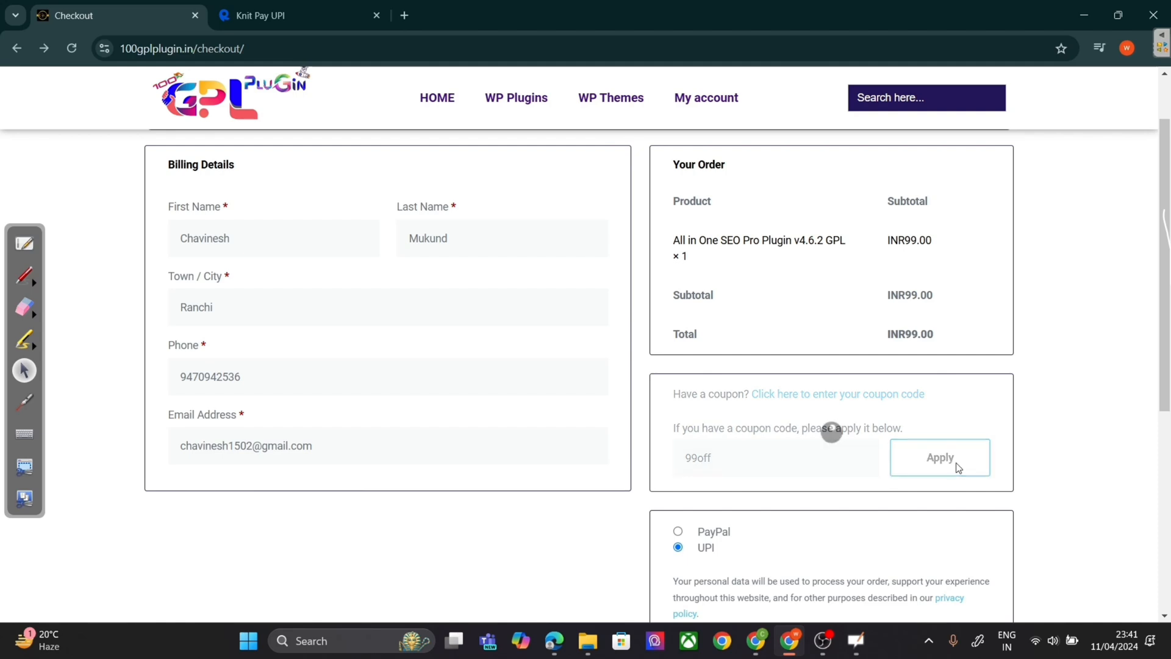
pyautogui.scroll(-1, 957, 426)
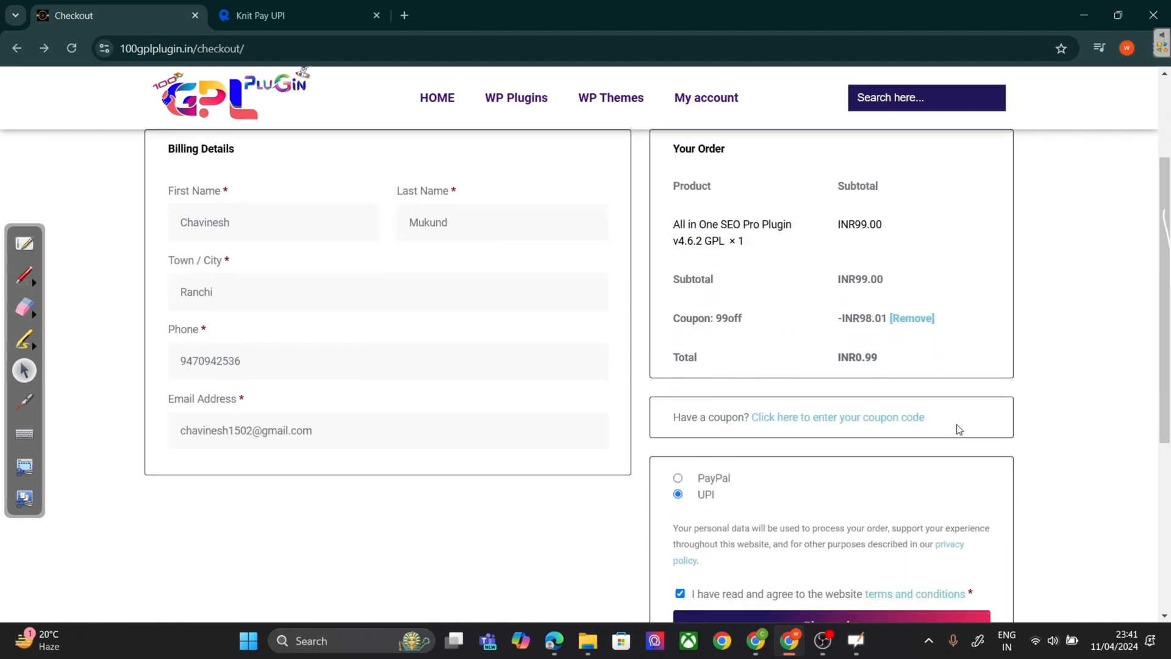
pyautogui.scroll(-2, 878, 366)
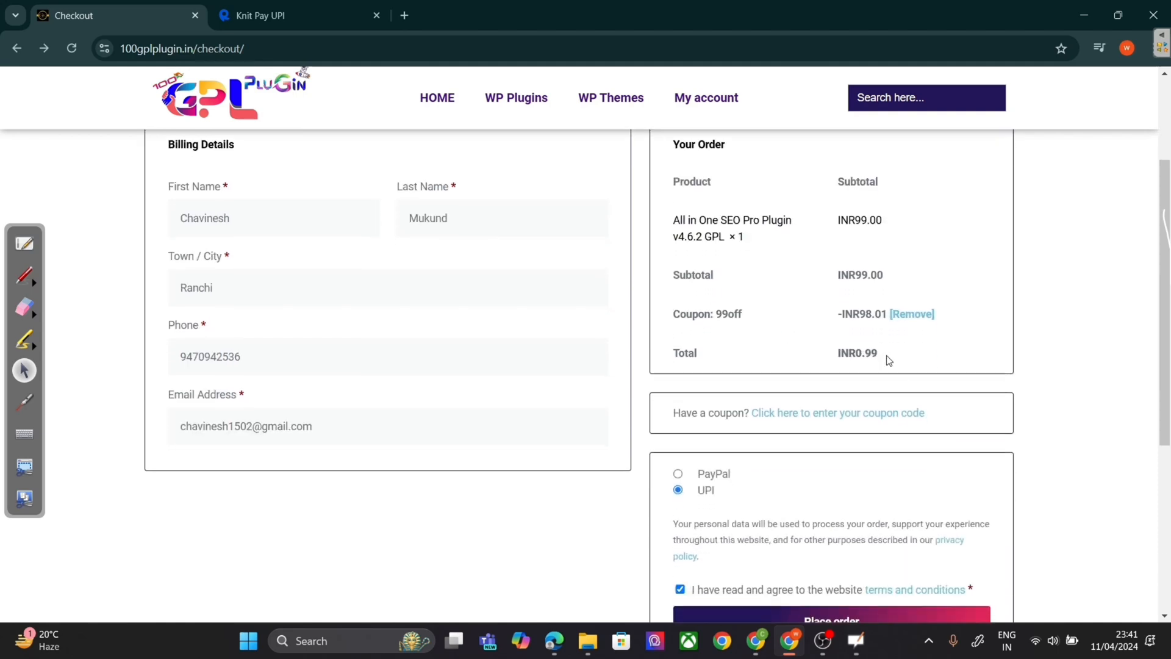
pyautogui.click(849, 475)
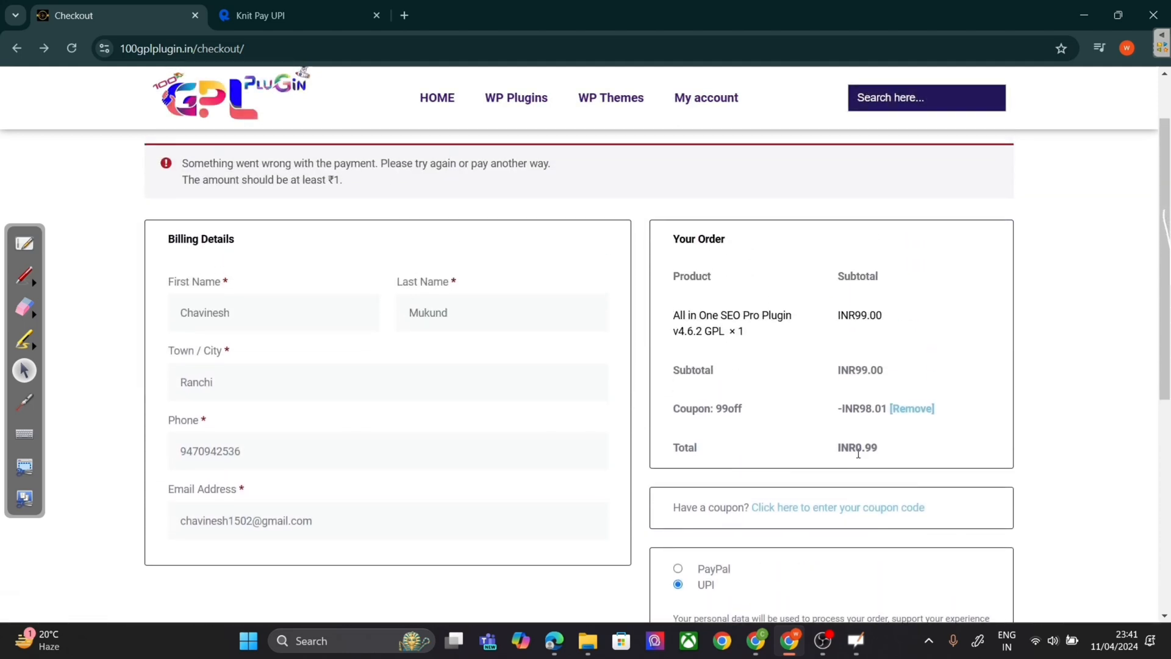
pyautogui.scroll(-2, 784, 403)
pyautogui.scroll(2, 784, 403)
# Step: Open the 99off coupon for editing from WooCommerce Marketing > Coupons
pyautogui.moveTo(756, 640)
pyautogui.moveTo(554, 640)
pyautogui.click(549, 567)
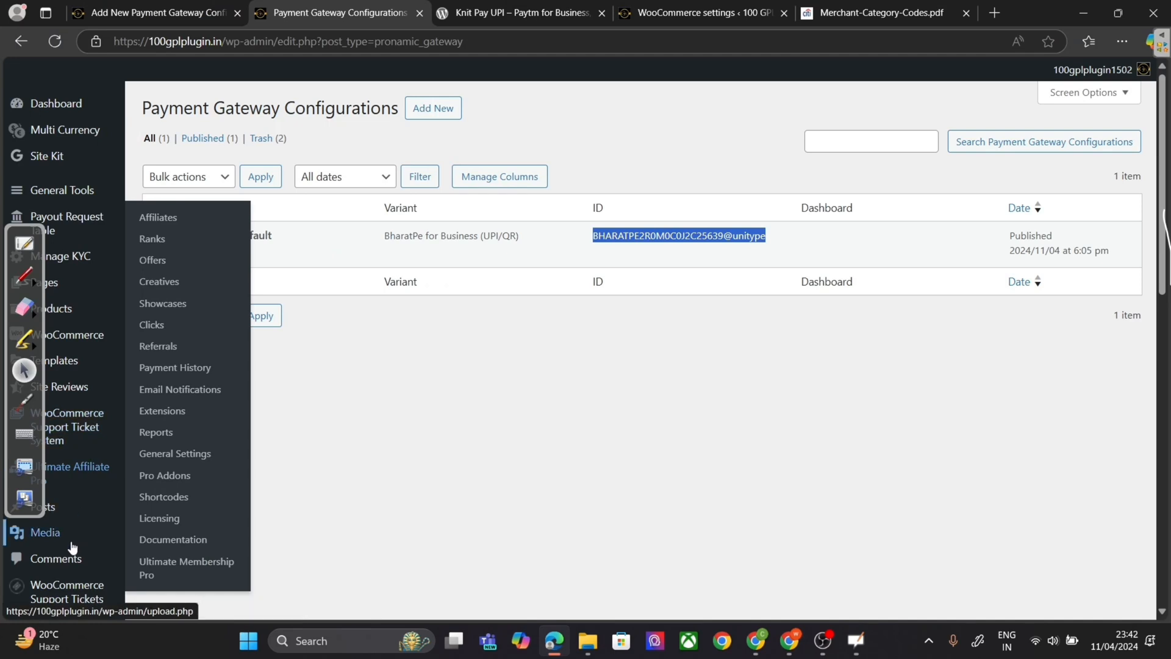
pyautogui.moveTo(77, 520)
pyautogui.scroll(-2, 77, 518)
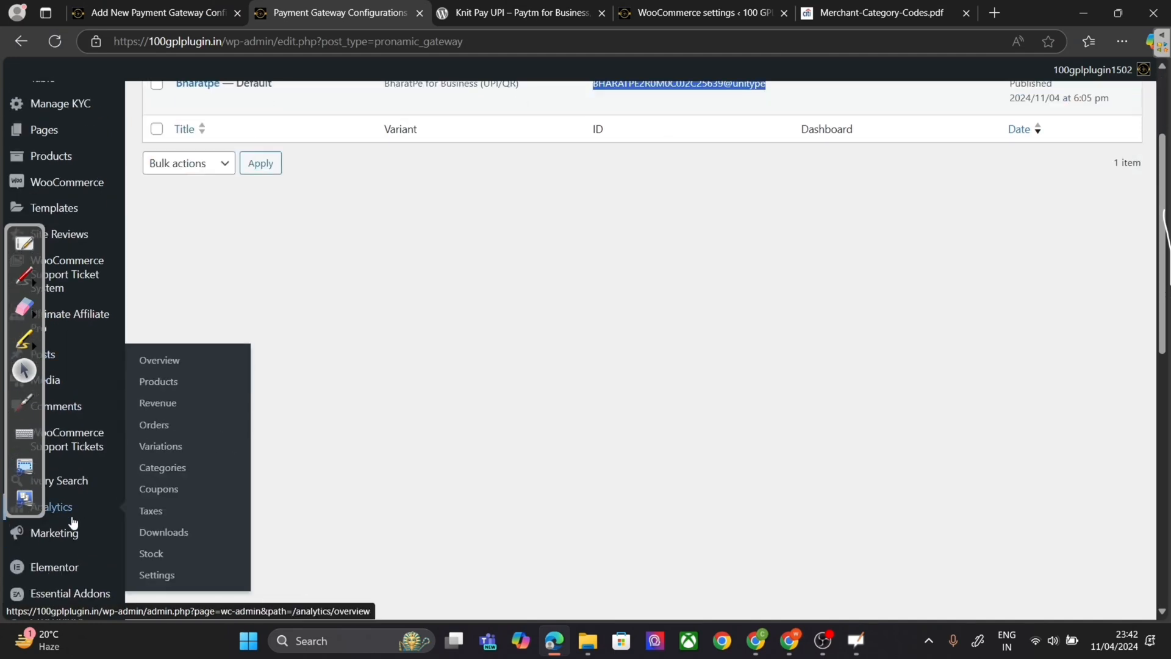
pyautogui.click(140, 555)
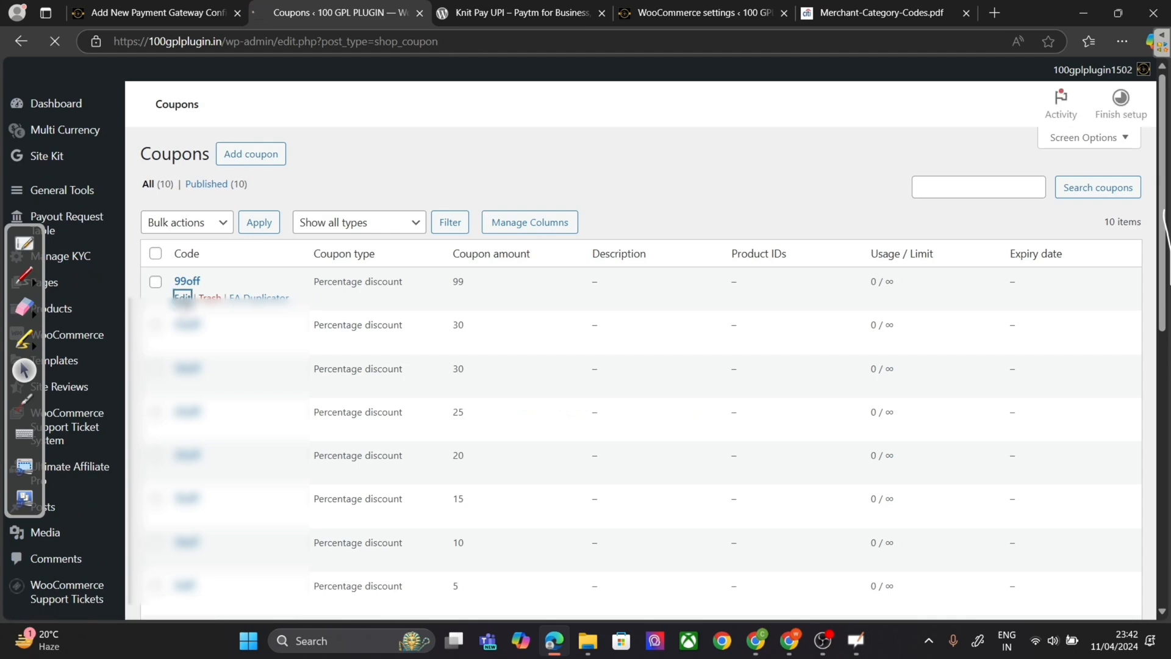
pyautogui.click(194, 291)
# Step: Change the 99off coupon amount to 98 and update it, then return to the checkout
pyautogui.scroll(-1, 421, 338)
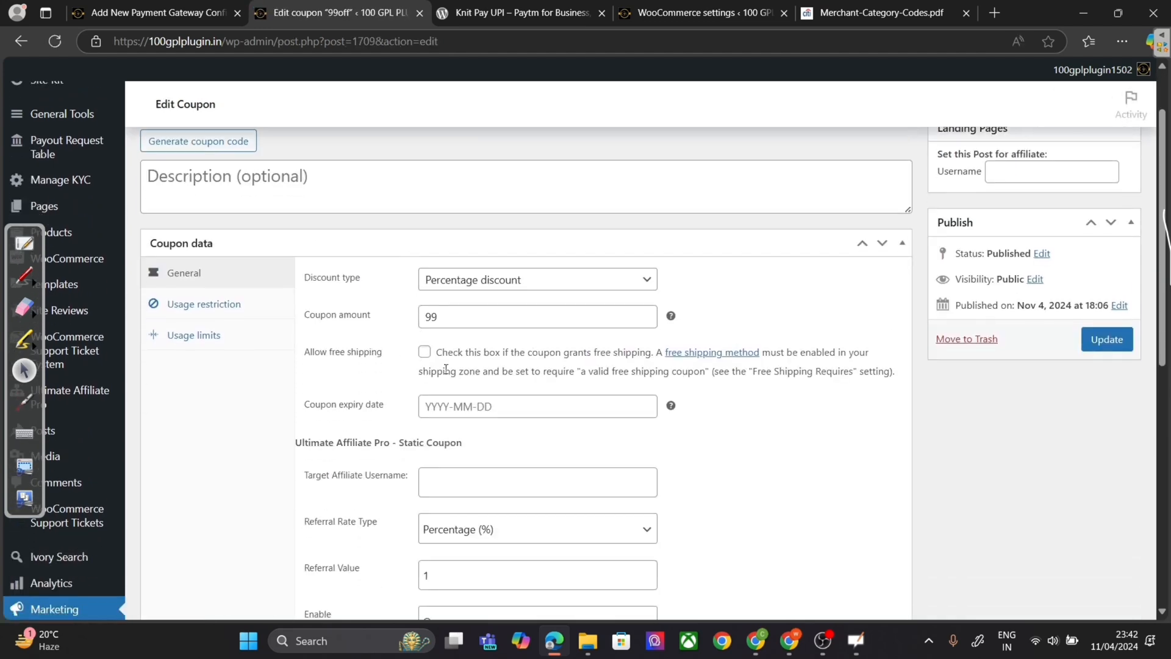
pyautogui.click(463, 318)
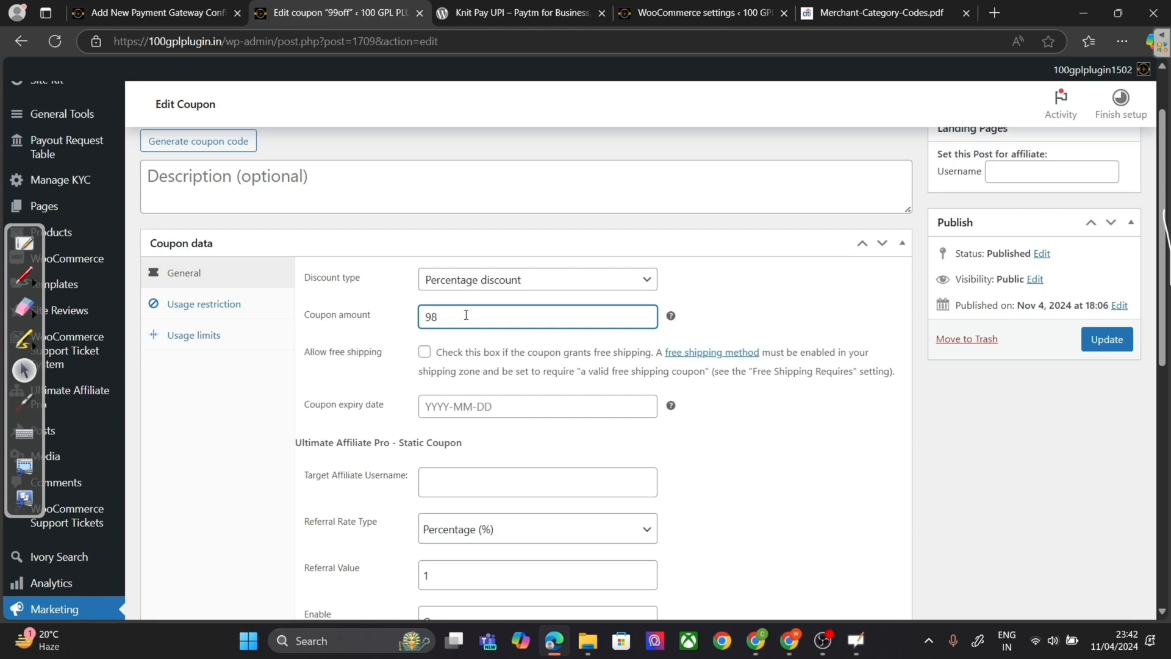
pyautogui.write('8')
pyautogui.click(1107, 340)
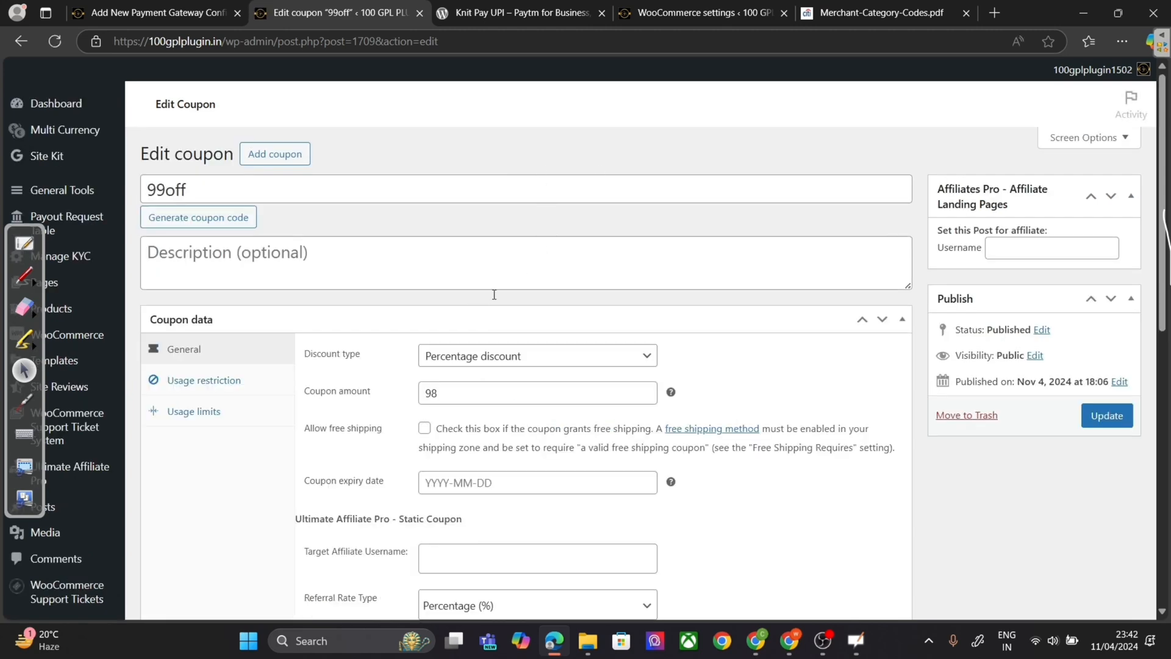
pyautogui.moveTo(788, 641)
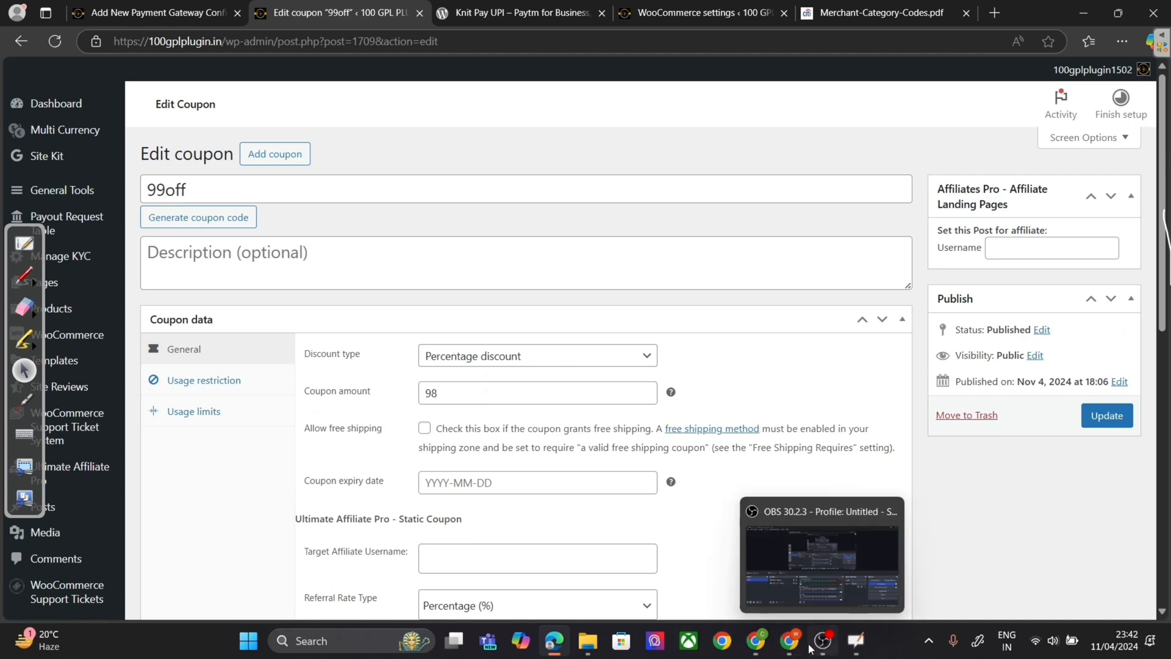
pyautogui.click(782, 585)
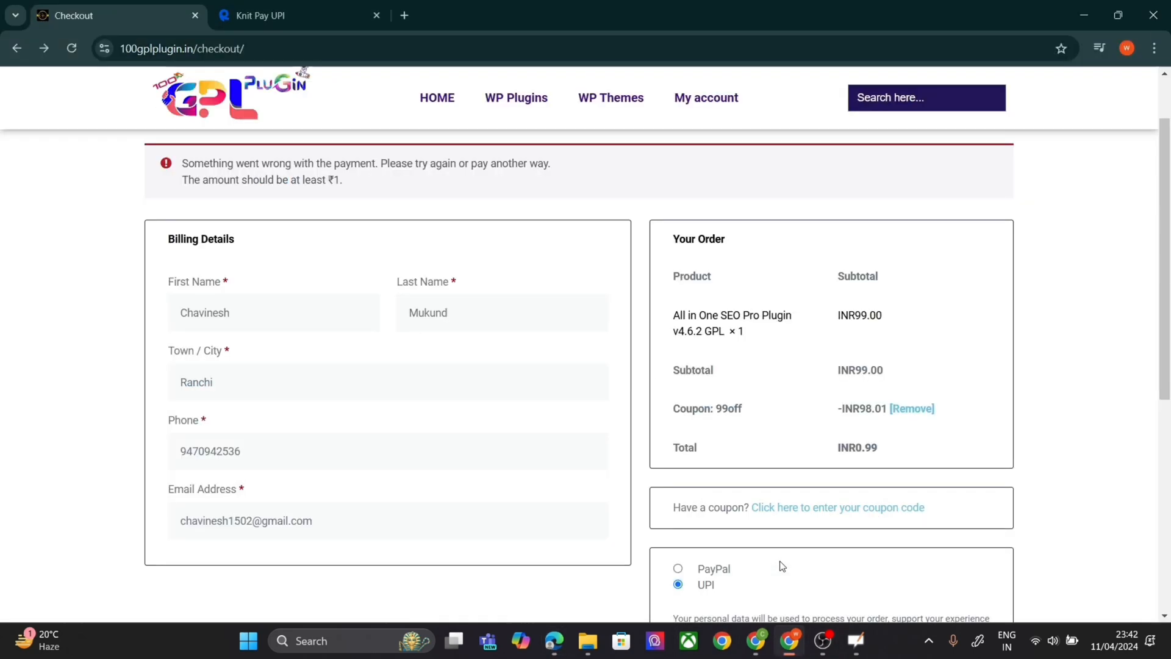
# Step: Refresh the checkout, accept the terms and conditions, and place the INR1.98 order
pyautogui.click(70, 49)
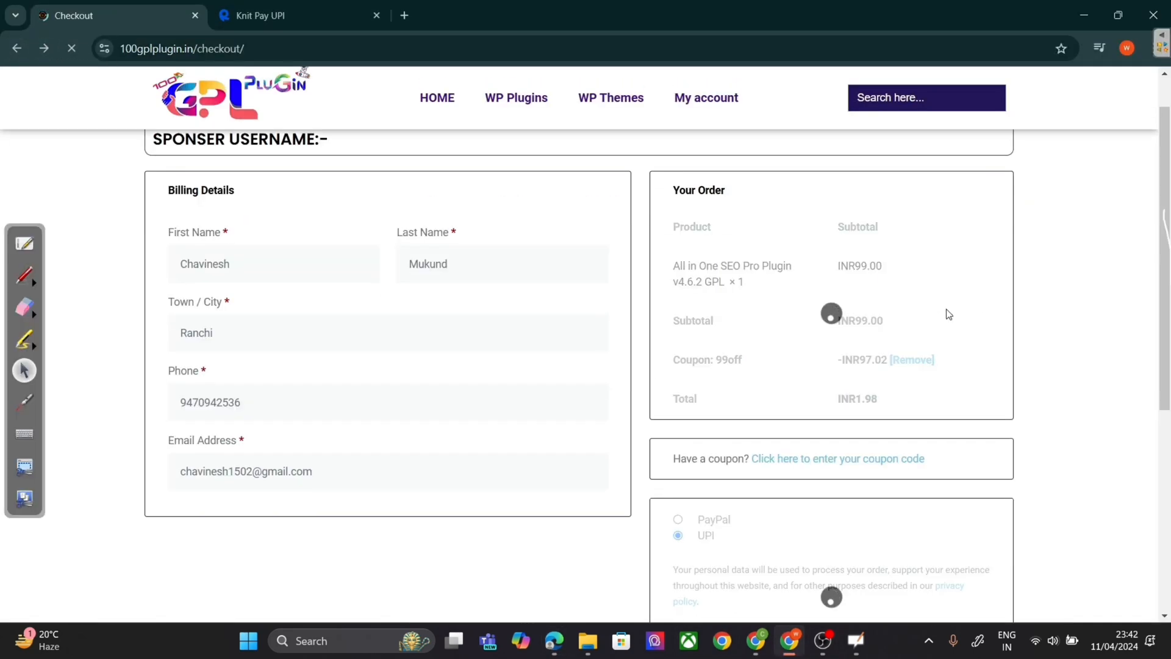
pyautogui.scroll(-2, 942, 326)
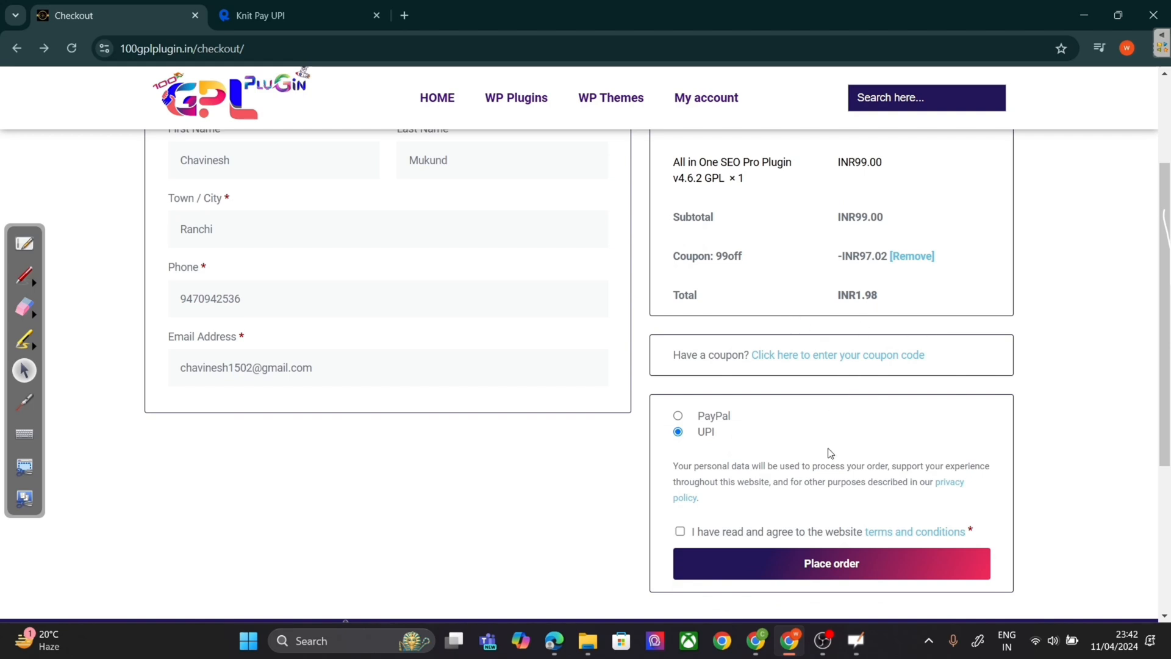
pyautogui.click(680, 531)
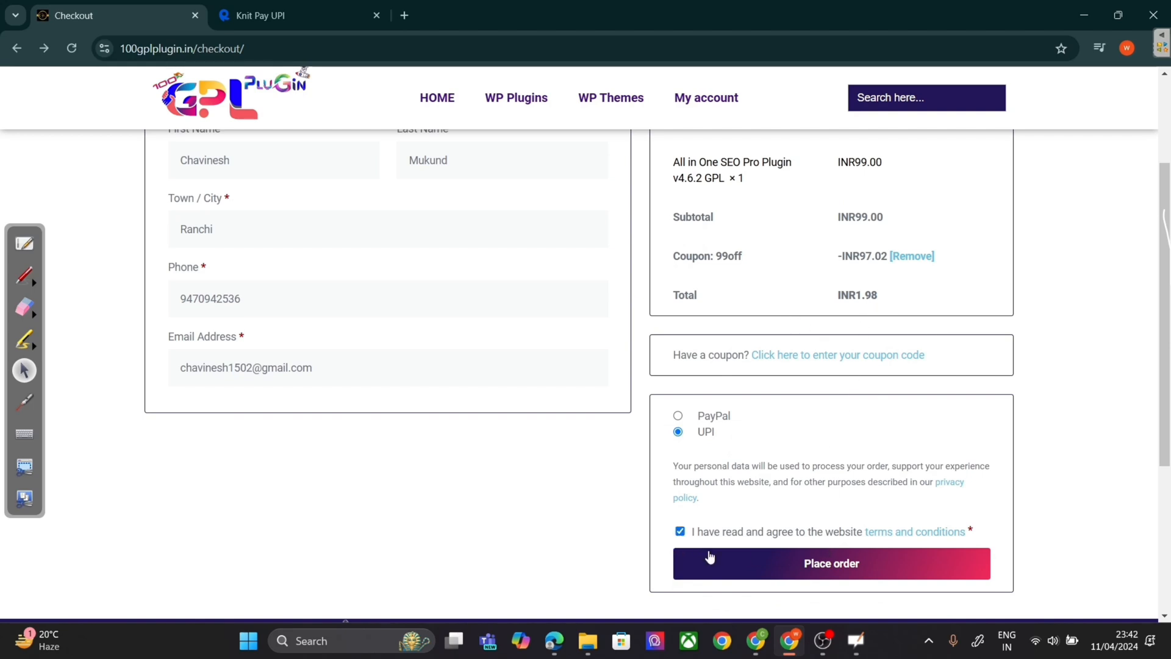
pyautogui.click(771, 573)
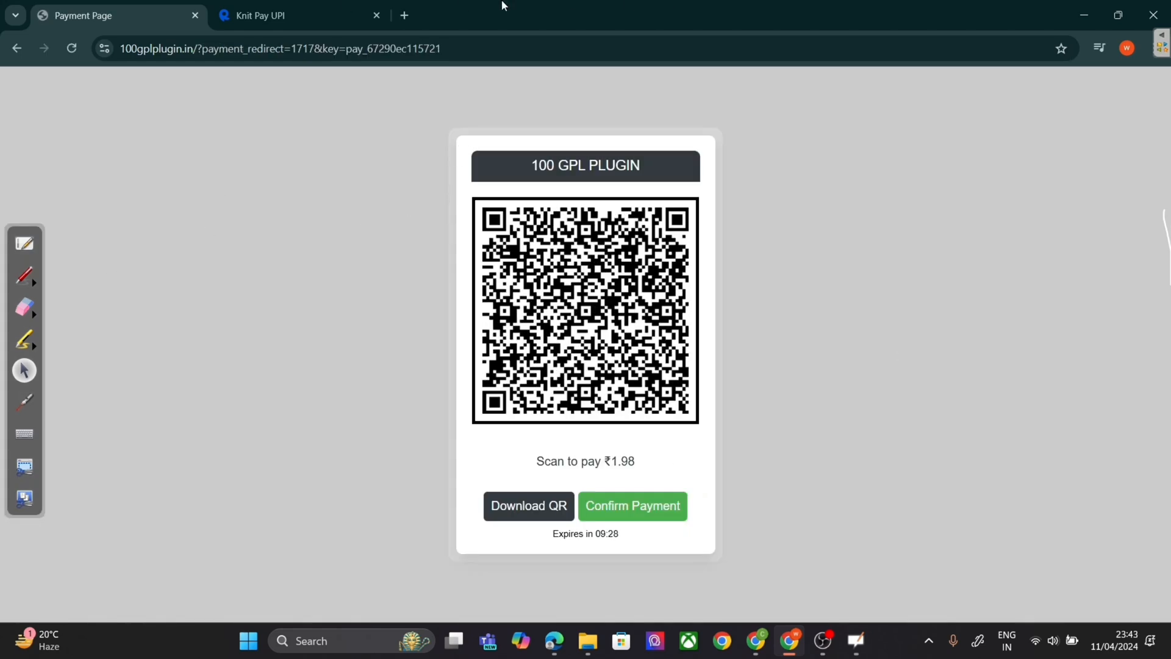
# Step: Confirm the payment with a UTR number, retrying with the correct UTR after 'Transaction Not Found!'
pyautogui.click(632, 503)
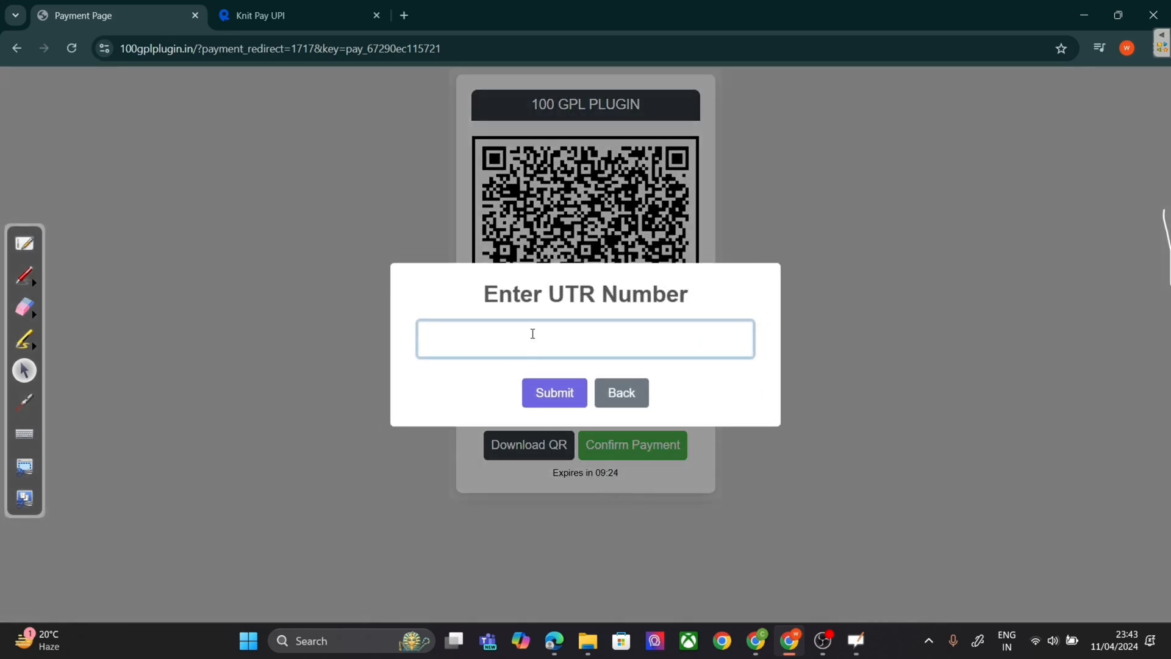
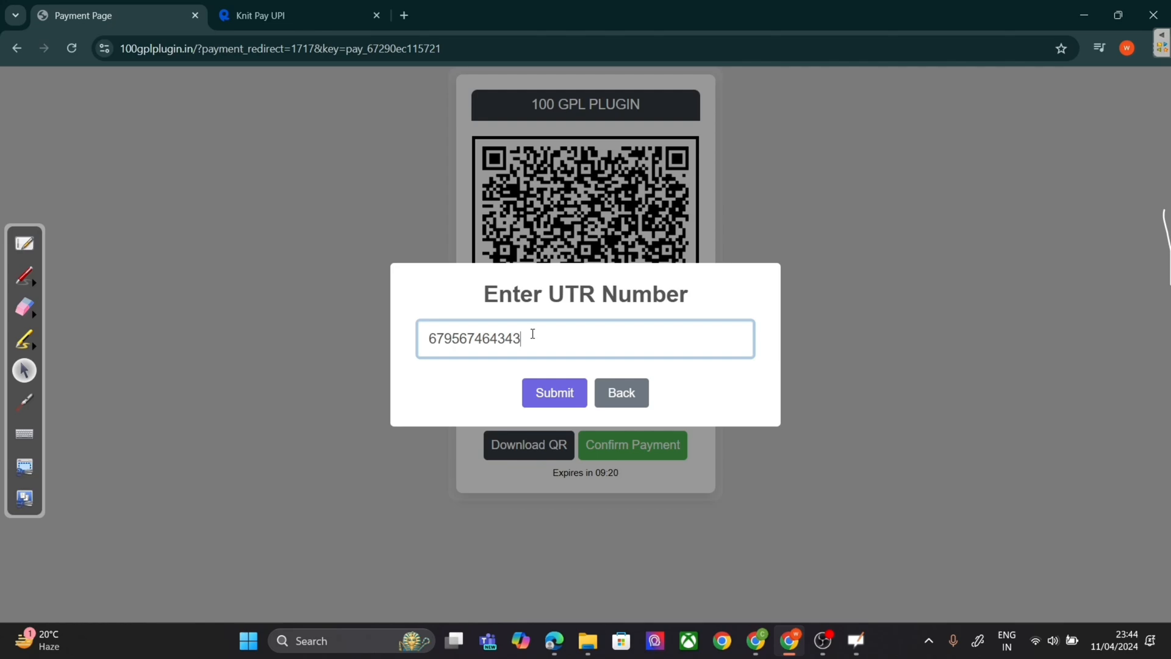
pyautogui.click(556, 398)
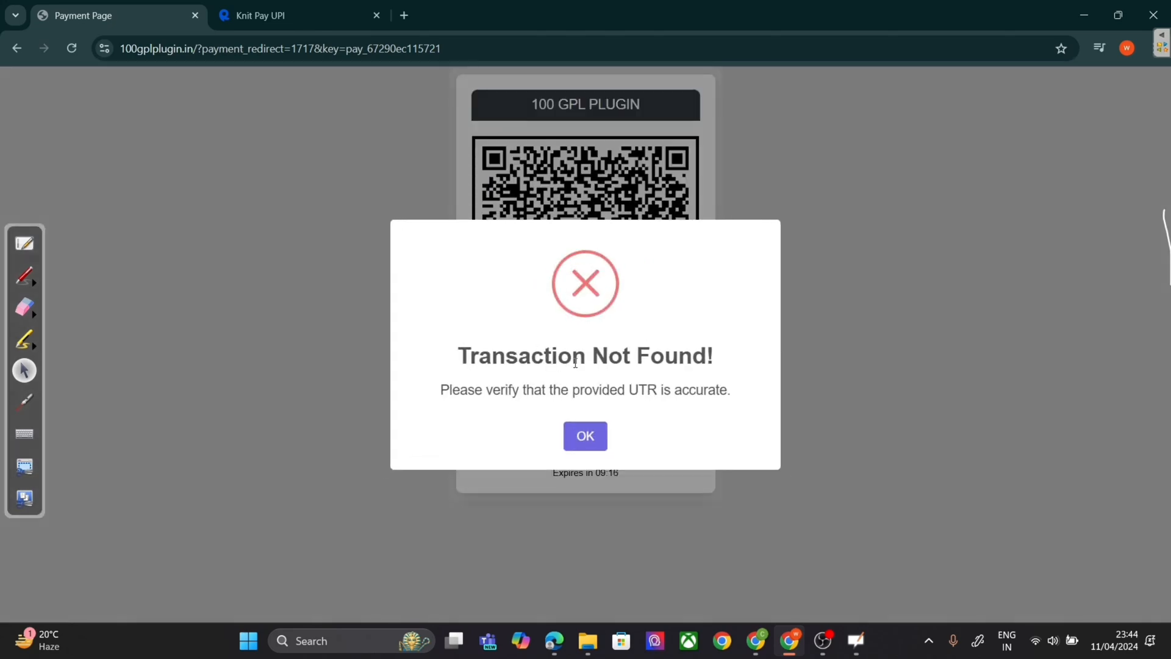
pyautogui.click(587, 437)
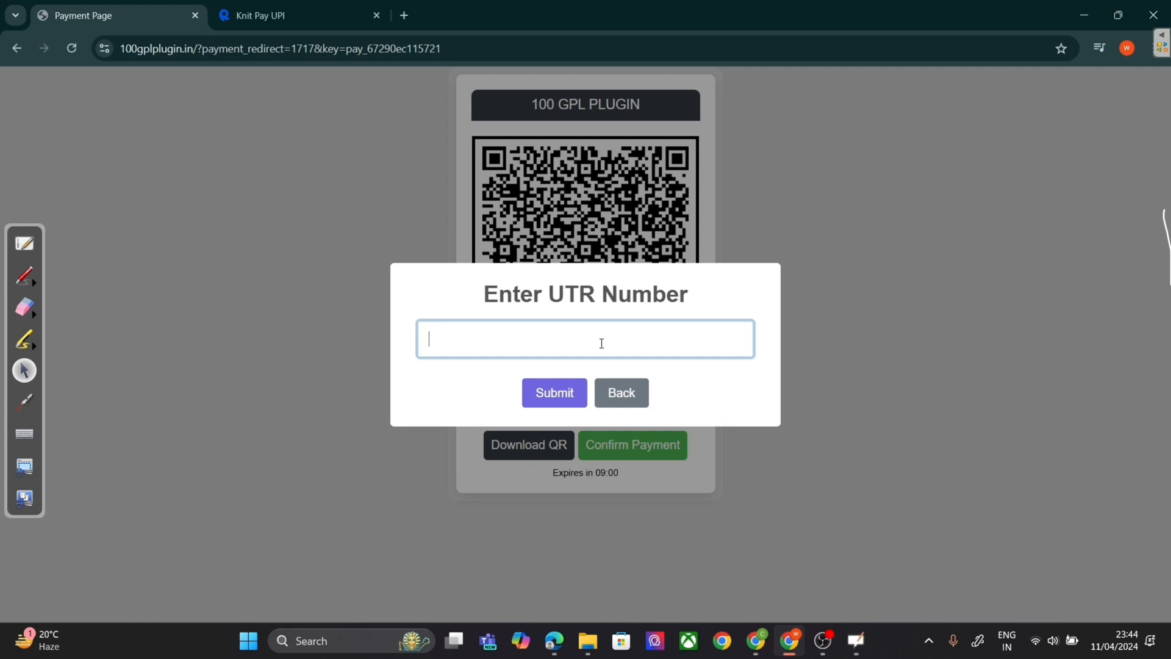
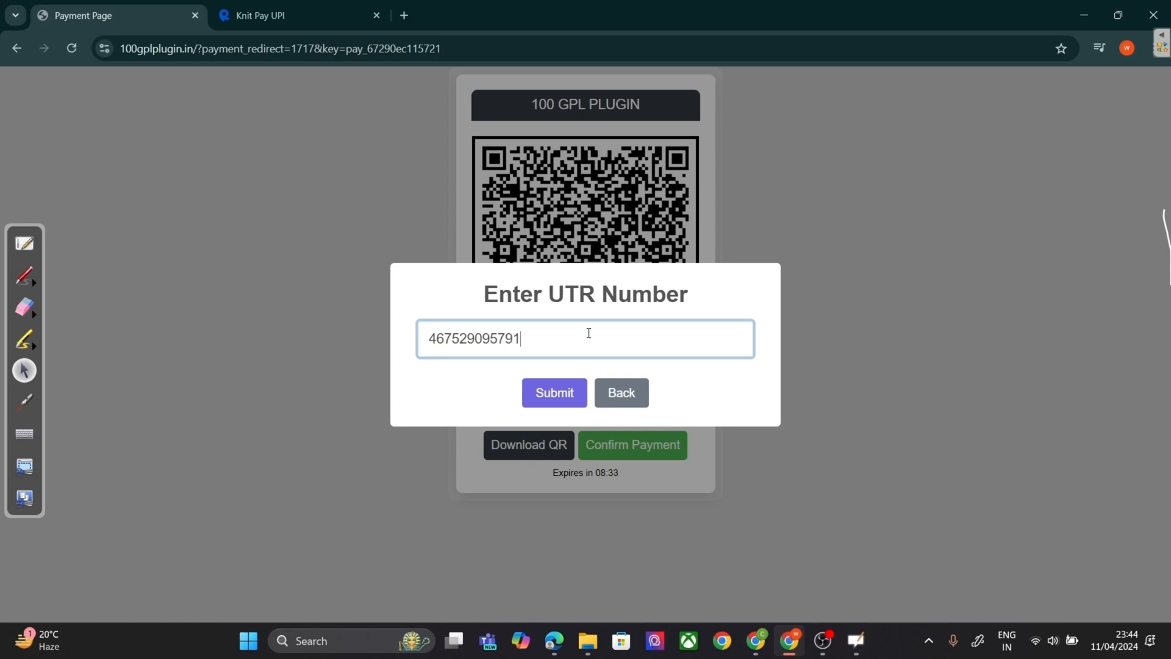
pyautogui.click(566, 391)
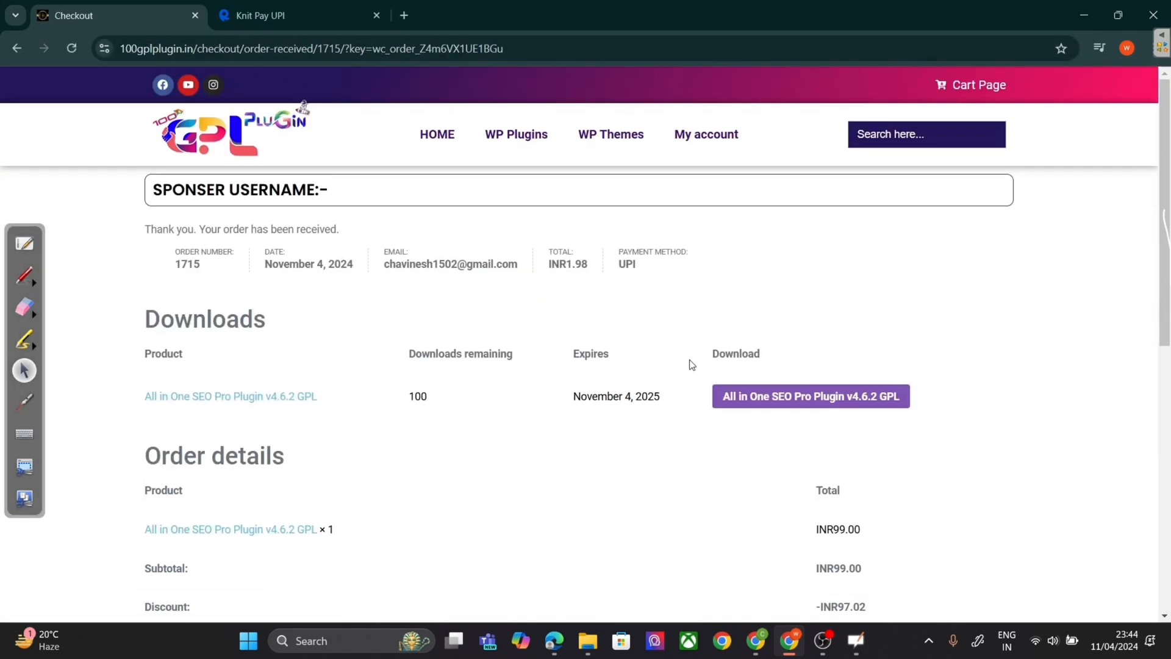
# Step: Open the newest completed ₹1.98 order from the WooCommerce Orders list
pyautogui.moveTo(554, 641)
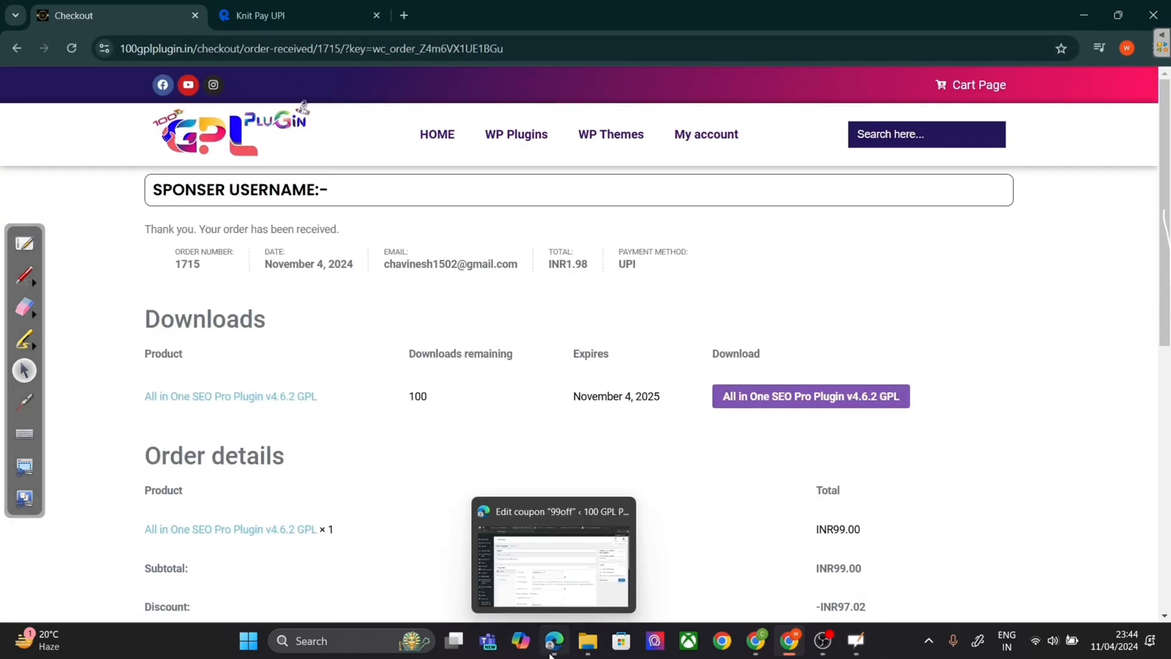
pyautogui.click(505, 558)
pyautogui.moveTo(83, 343)
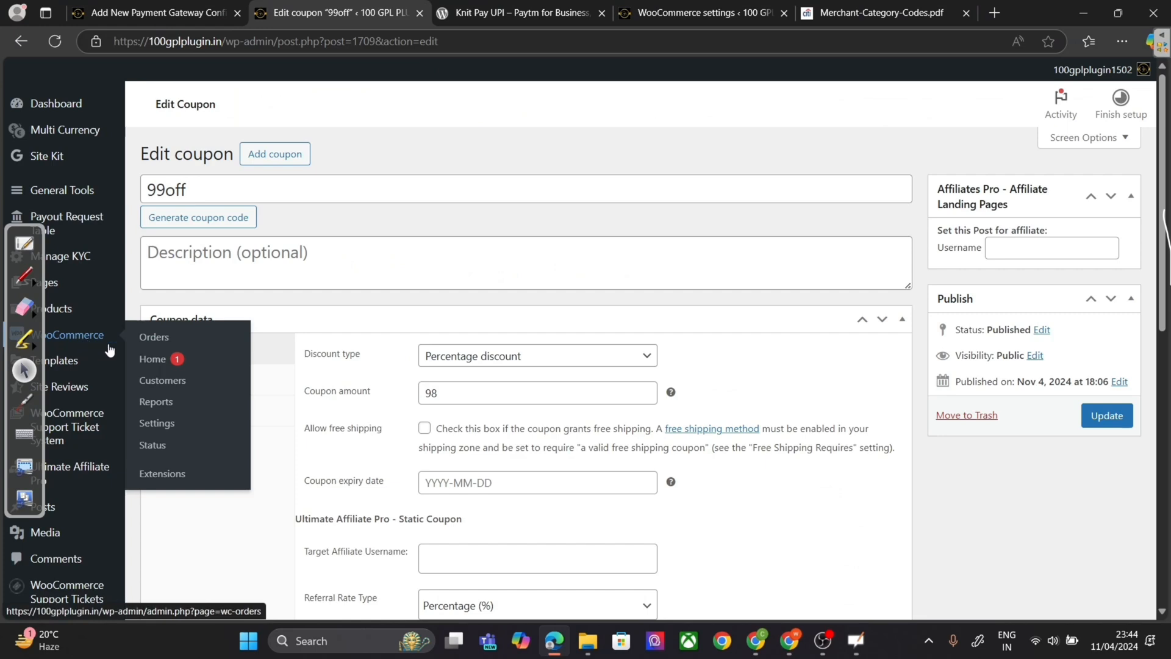
pyautogui.click(154, 339)
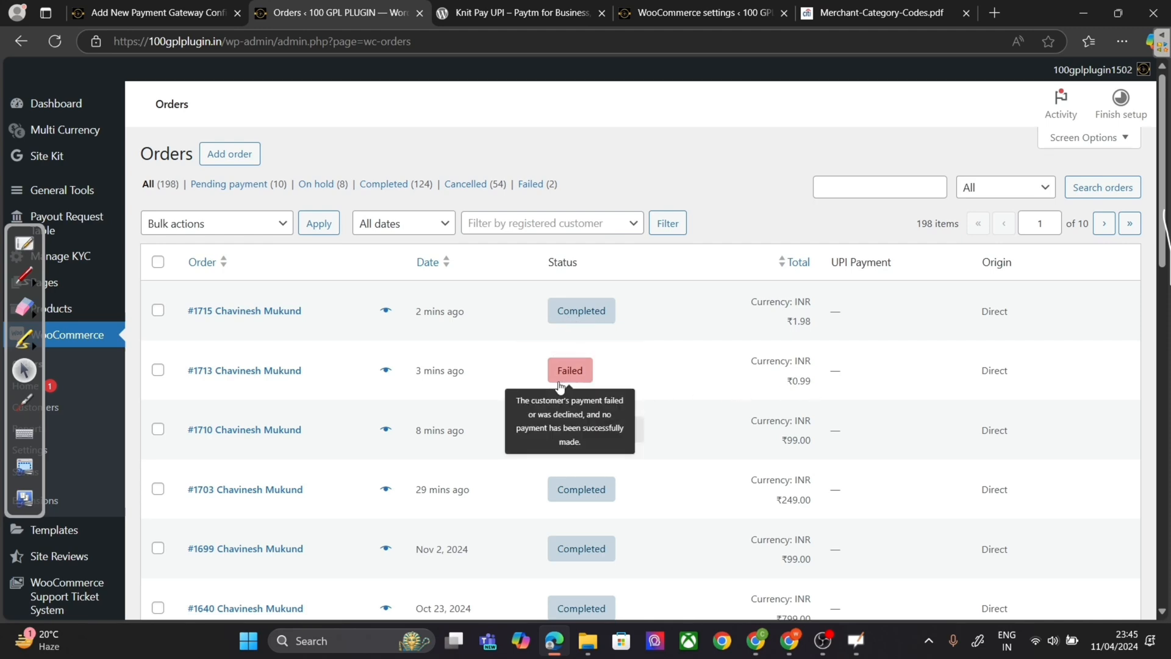
pyautogui.click(284, 312)
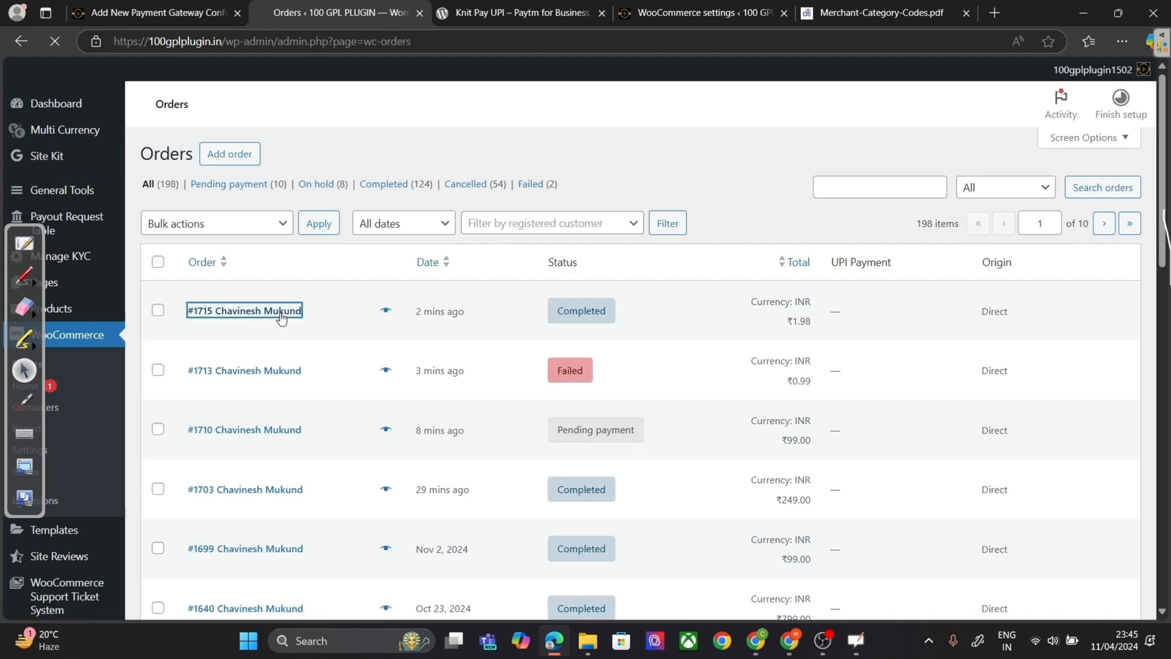
# Step: Open the payment record linked in the order notes and highlight its Transaction ID
pyautogui.scroll(-8, 939, 394)
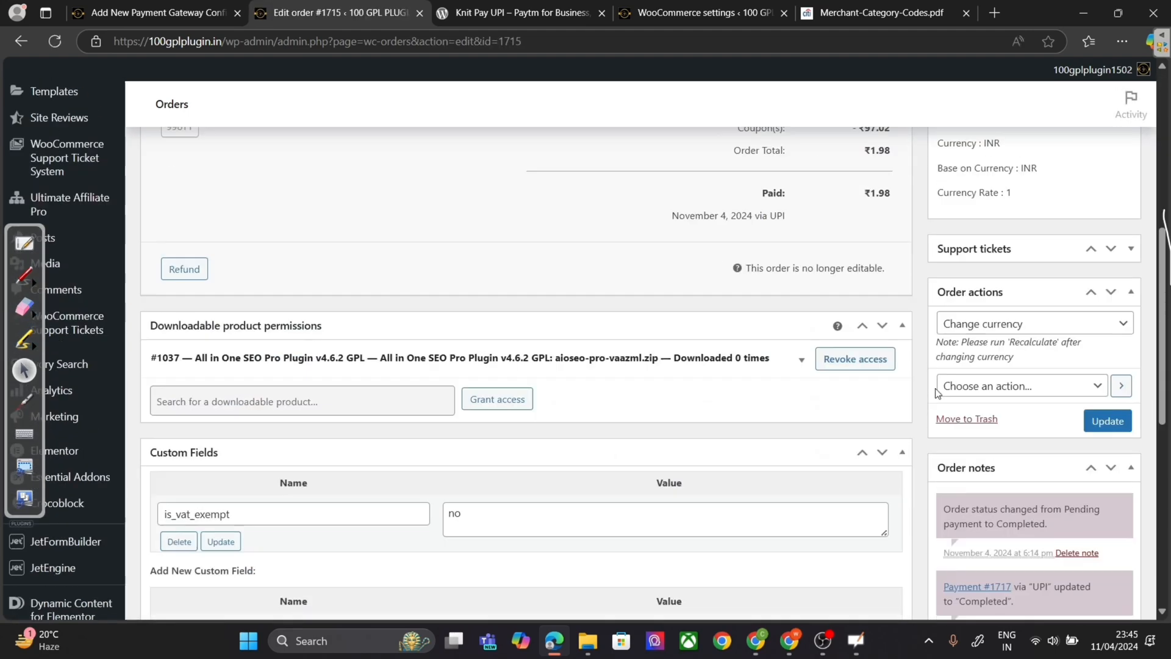
pyautogui.scroll(-3, 940, 394)
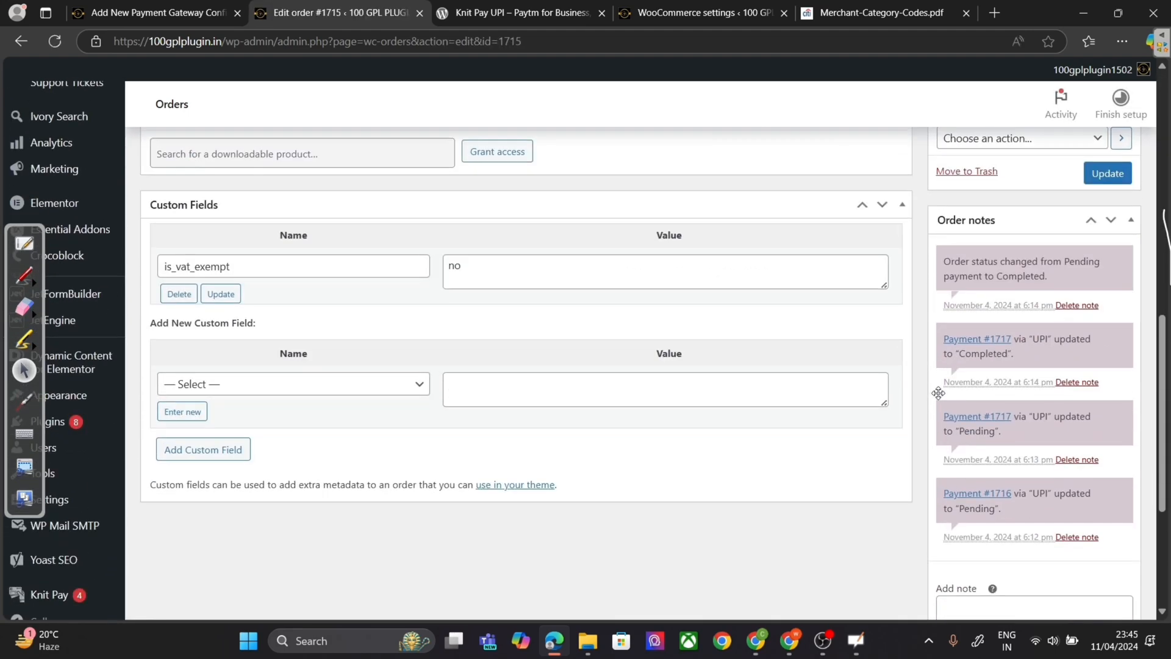
pyautogui.click(991, 341)
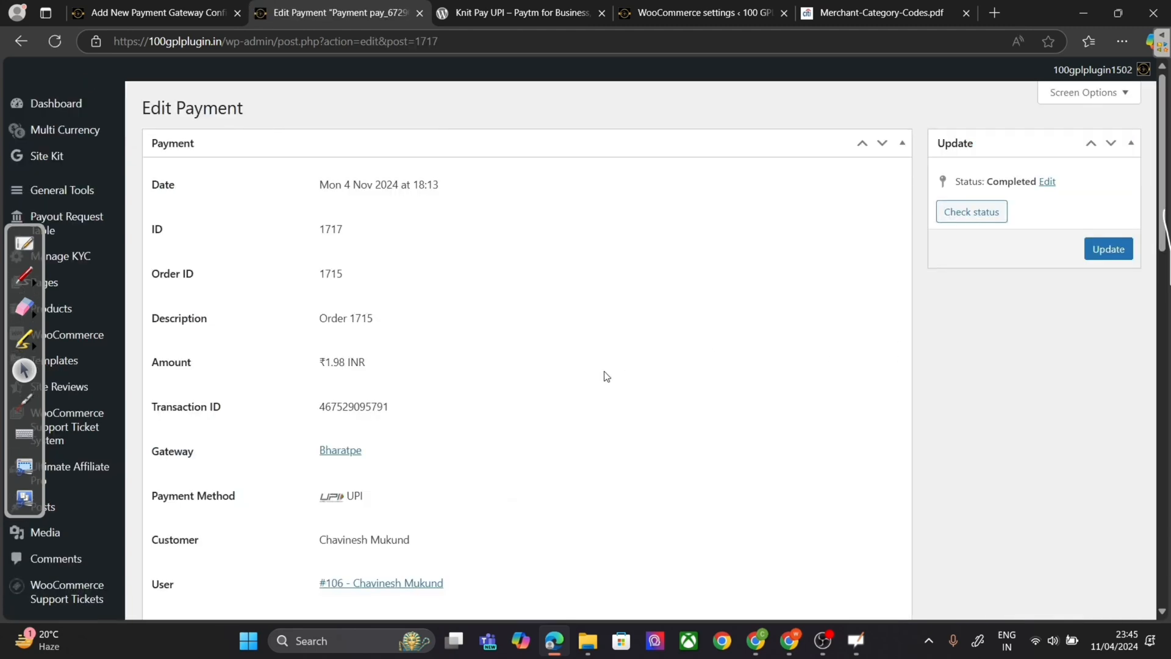
pyautogui.moveTo(303, 406); pyautogui.dragTo(421, 410)
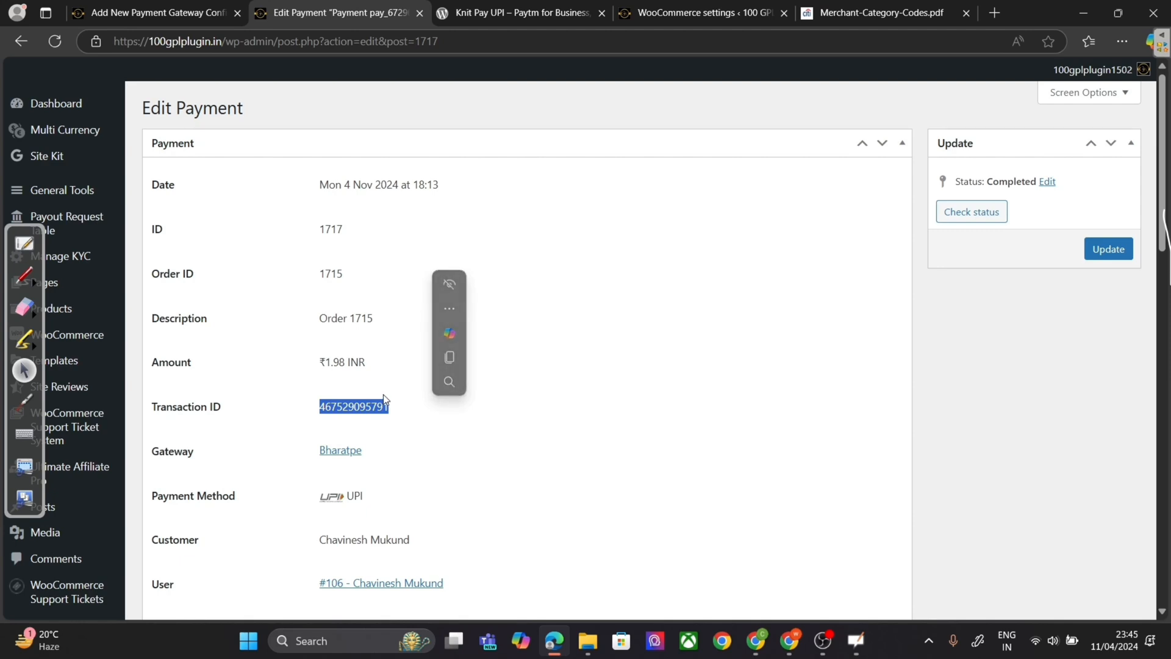
pyautogui.click(20, 253)
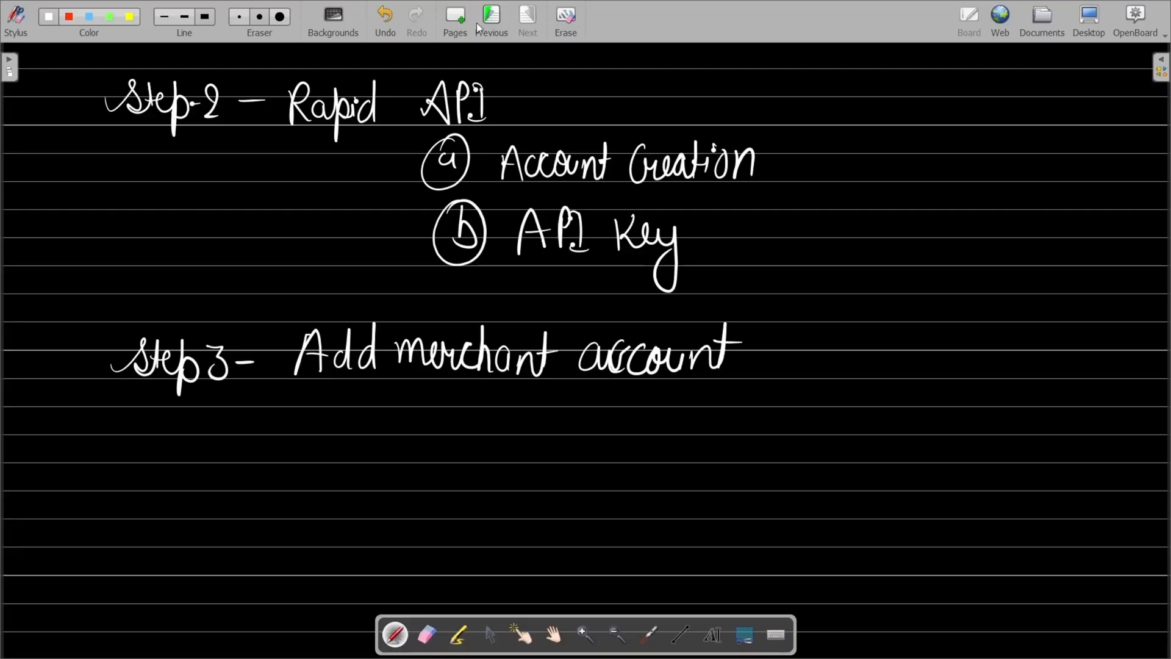
# Step: Handwrite 'Settings – Payments' under Step 3 on the board page, then return to the desktop
pyautogui.click(484, 20)
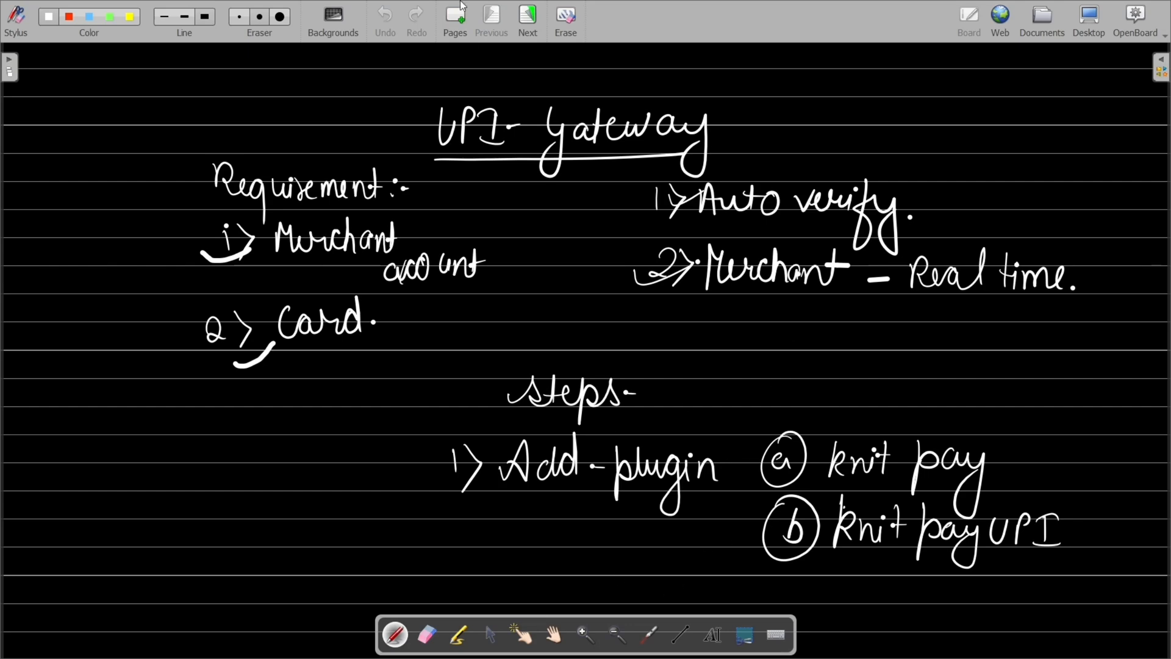
pyautogui.click(527, 18)
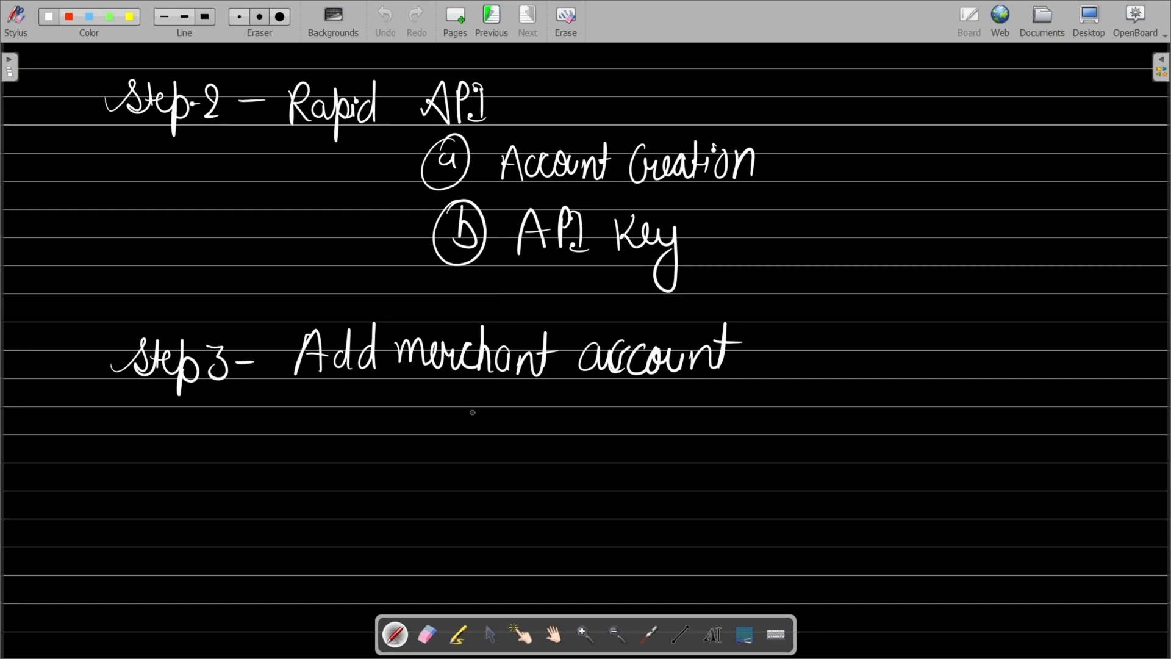
pyautogui.moveTo(469, 413)
pyautogui.mouseDown()
pyautogui.moveTo(470, 434)
pyautogui.moveTo(472, 420)
pyautogui.moveTo(502, 412)
pyautogui.moveTo(505, 434)
pyautogui.mouseUp()
pyautogui.moveTo(512, 416)
pyautogui.mouseDown()
pyautogui.moveTo(528, 415)
pyautogui.moveTo(504, 462)
pyautogui.mouseUp()
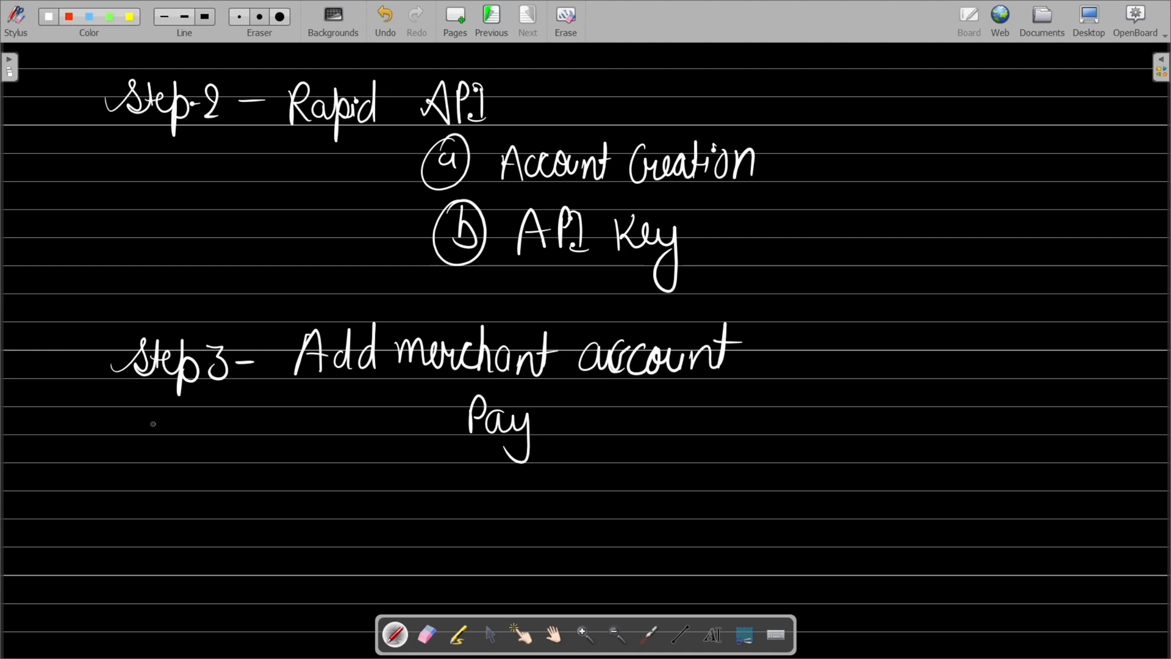
pyautogui.moveTo(217, 413)
pyautogui.mouseDown()
pyautogui.moveTo(194, 453)
pyautogui.moveTo(214, 453)
pyautogui.moveTo(247, 421)
pyautogui.moveTo(296, 438)
pyautogui.moveTo(339, 424)
pyautogui.moveTo(353, 451)
pyautogui.moveTo(369, 440)
pyautogui.mouseUp()
pyautogui.moveTo(401, 431); pyautogui.dragTo(425, 429)
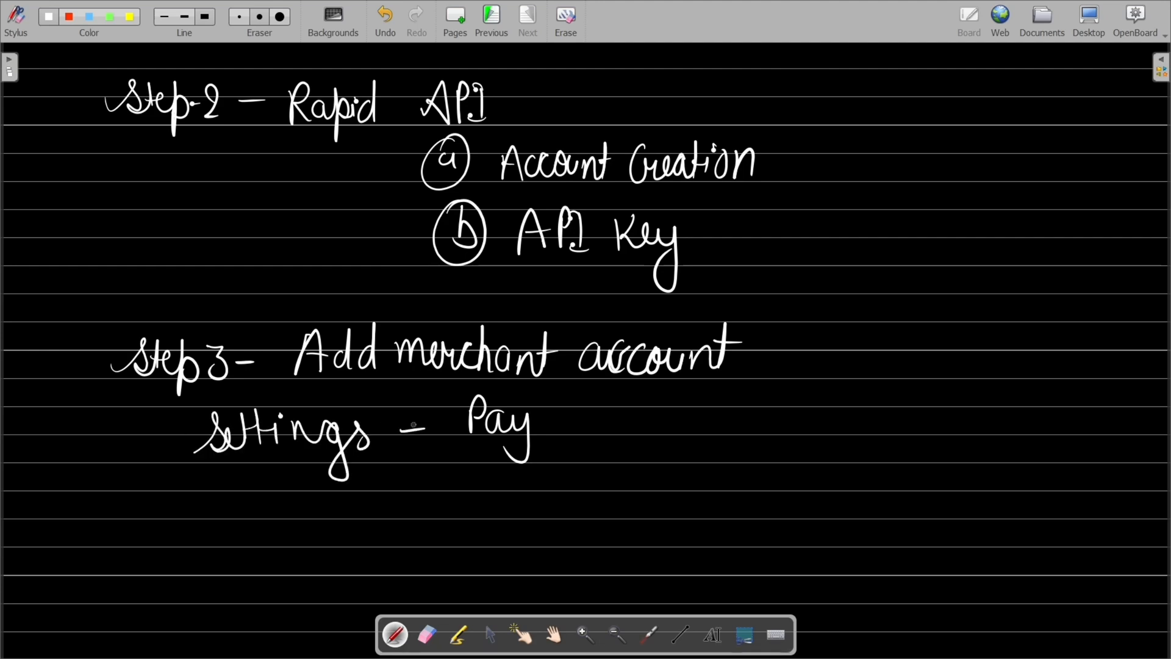
pyautogui.moveTo(539, 420)
pyautogui.mouseDown()
pyautogui.moveTo(554, 438)
pyautogui.moveTo(577, 434)
pyautogui.moveTo(604, 403)
pyautogui.moveTo(618, 436)
pyautogui.moveTo(678, 488)
pyautogui.moveTo(742, 459)
pyautogui.moveTo(802, 488)
pyautogui.moveTo(856, 463)
pyautogui.moveTo(959, 471)
pyautogui.mouseUp()
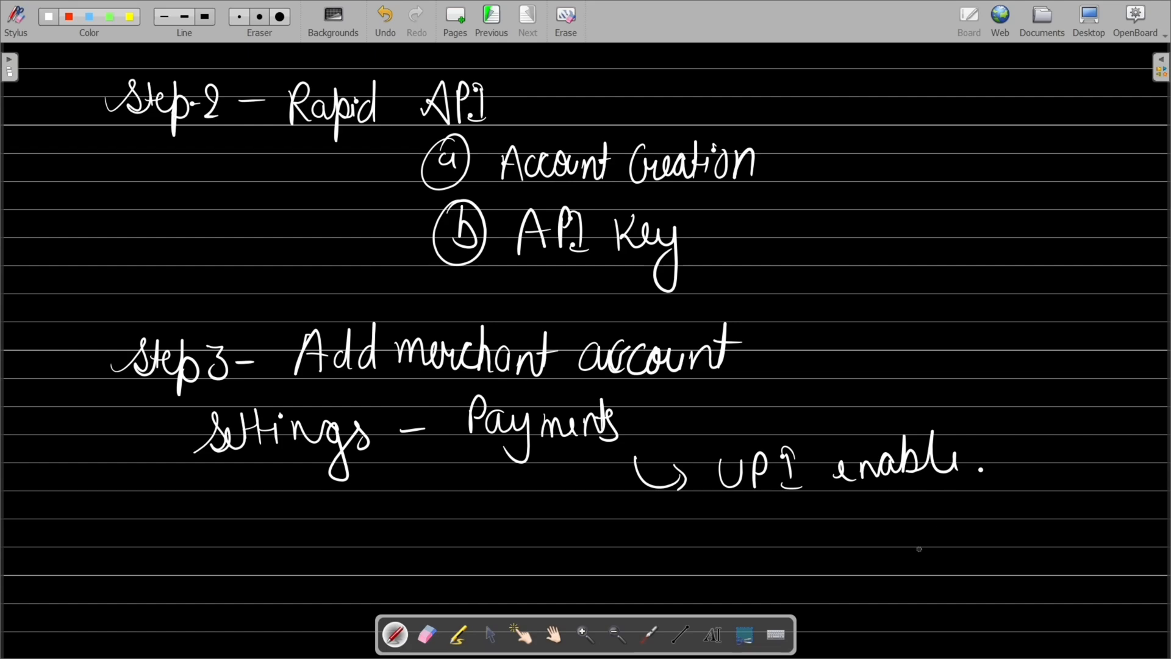
pyautogui.click(1092, 17)
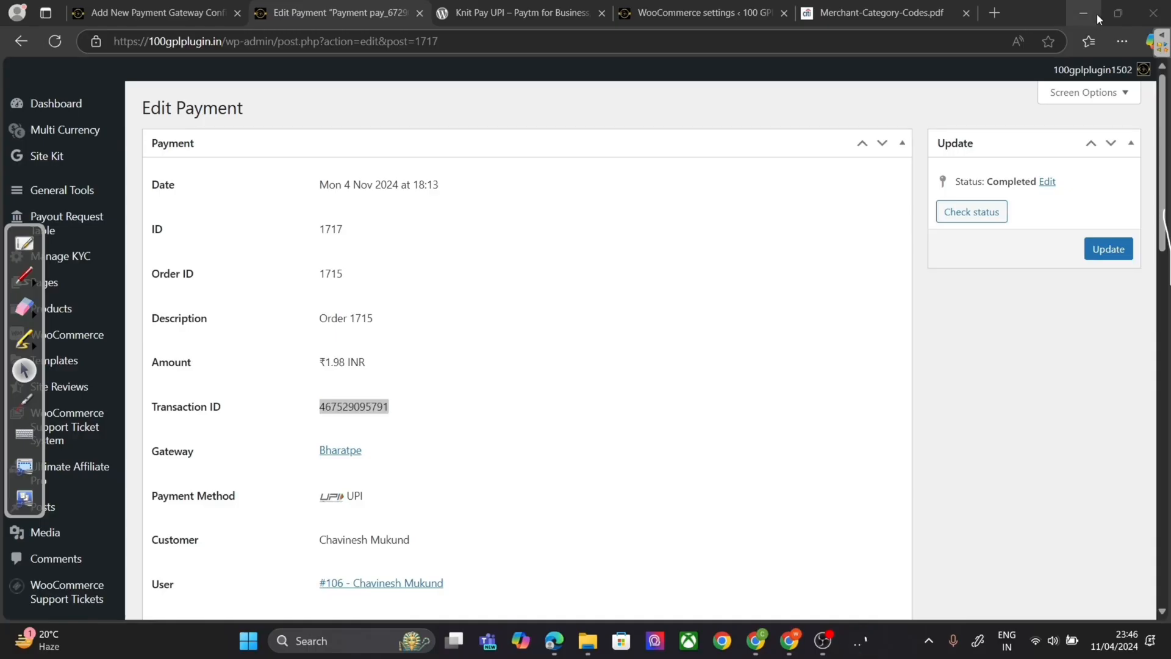
# Step: In RapidAPI Personal Billing, check Subscriptions & Usage, then view Transaction History showing BASIC at $0.00
pyautogui.click(789, 641)
pyautogui.click(283, 13)
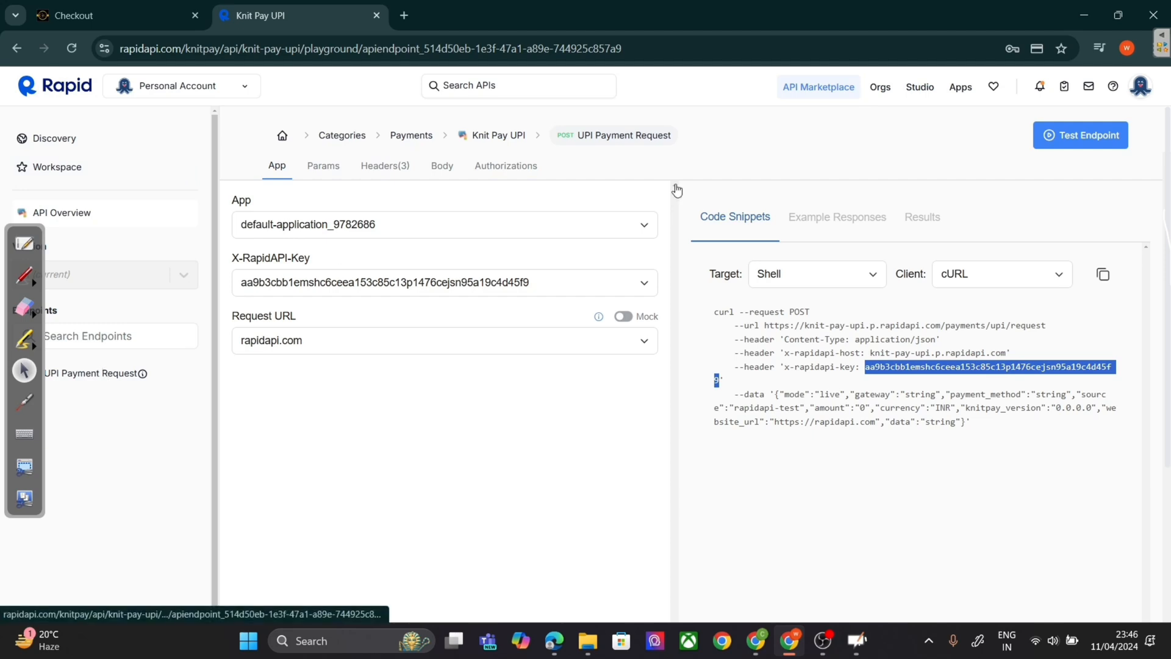
pyautogui.click(1141, 87)
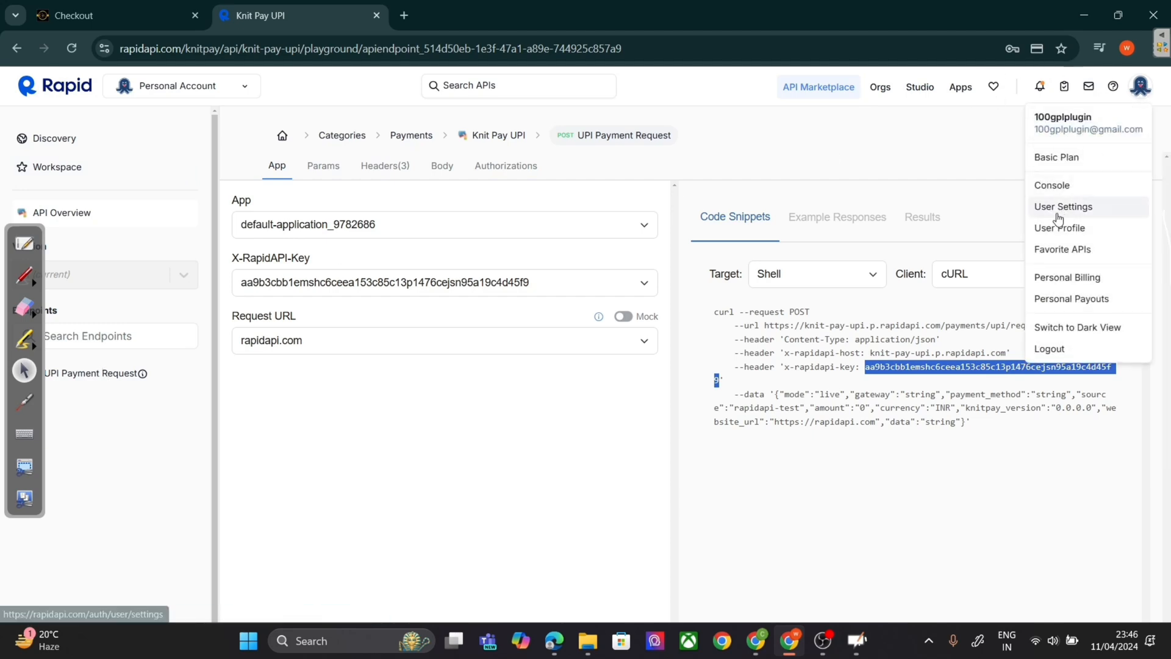
pyautogui.click(1080, 284)
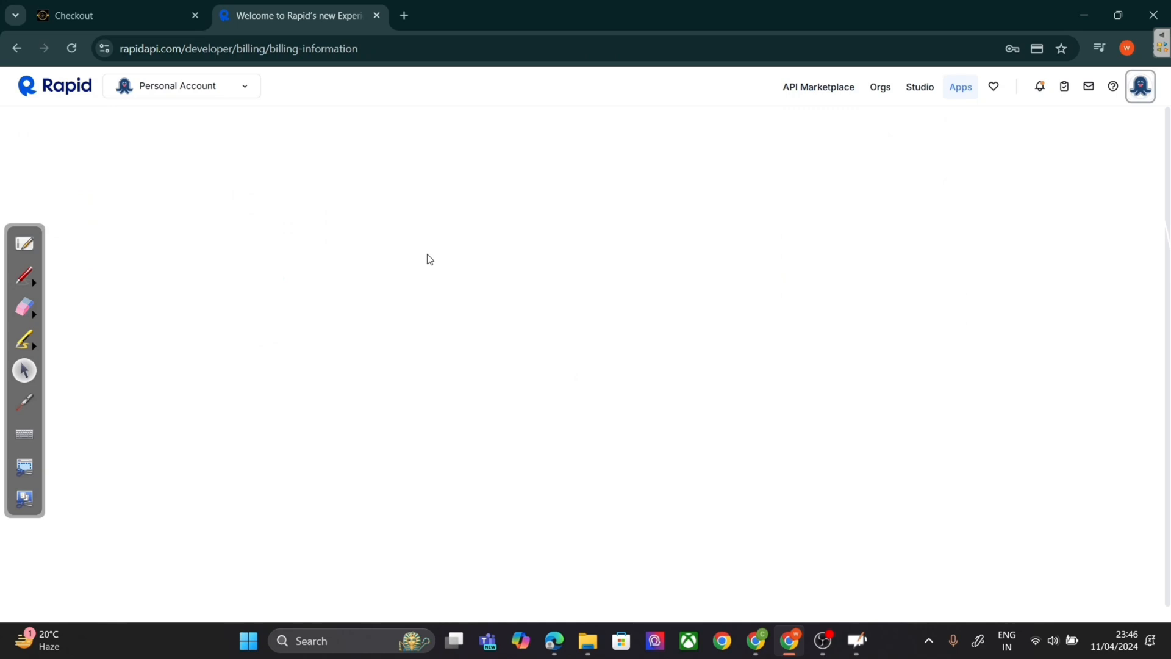
pyautogui.click(137, 346)
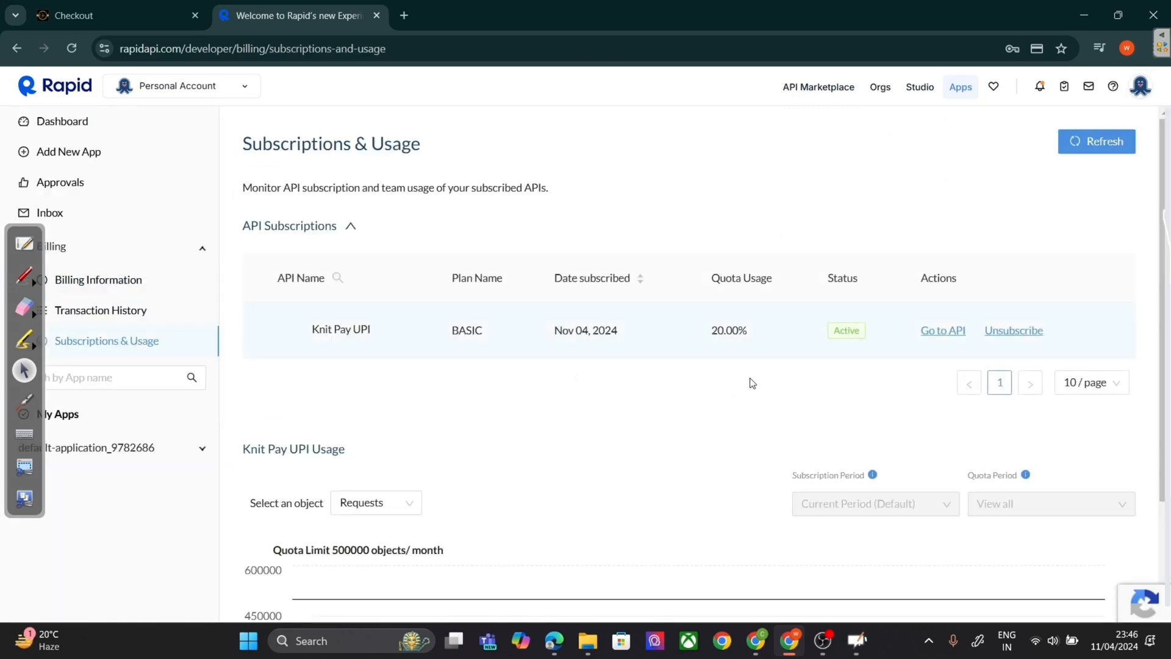
pyautogui.scroll(-3, 749, 380)
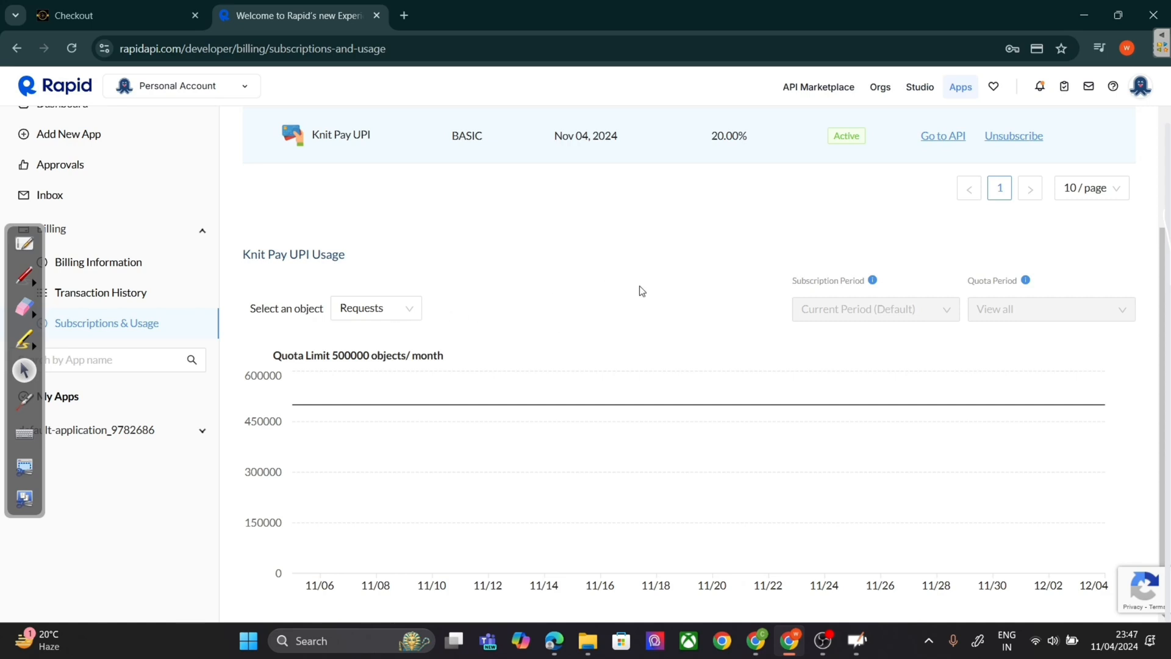
pyautogui.click(164, 300)
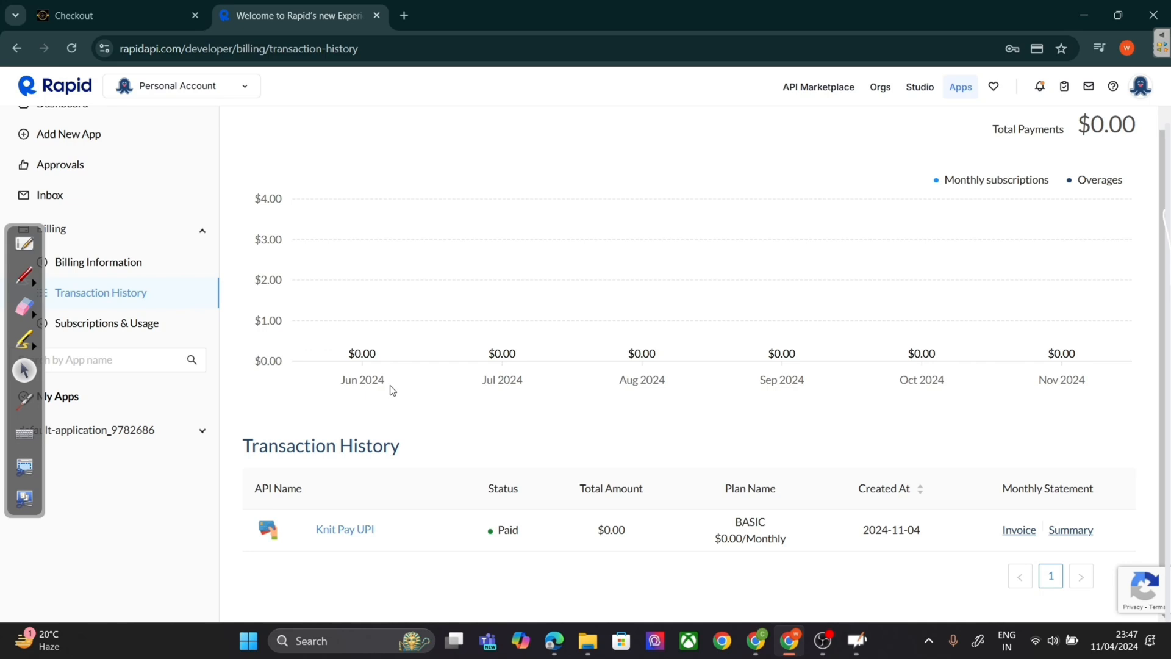
pyautogui.scroll(1, 752, 576)
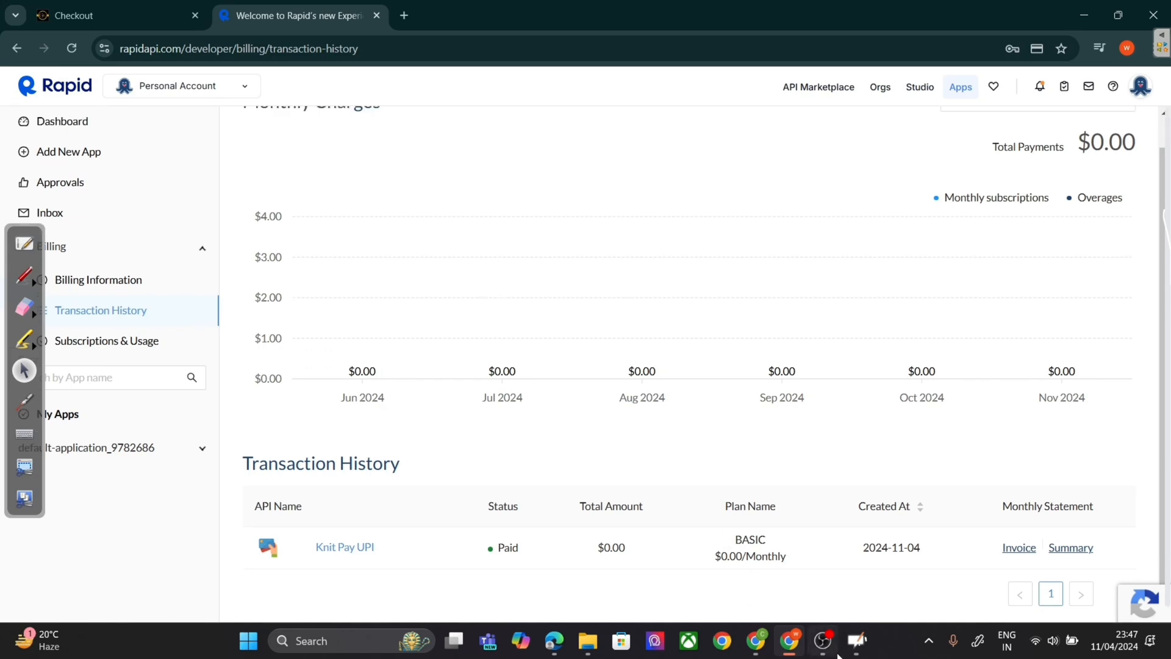
# Step: Open the Knit Pay Pro Setup page from the Knit Pay menu in WordPress admin
pyautogui.moveTo(554, 641)
pyautogui.click(500, 595)
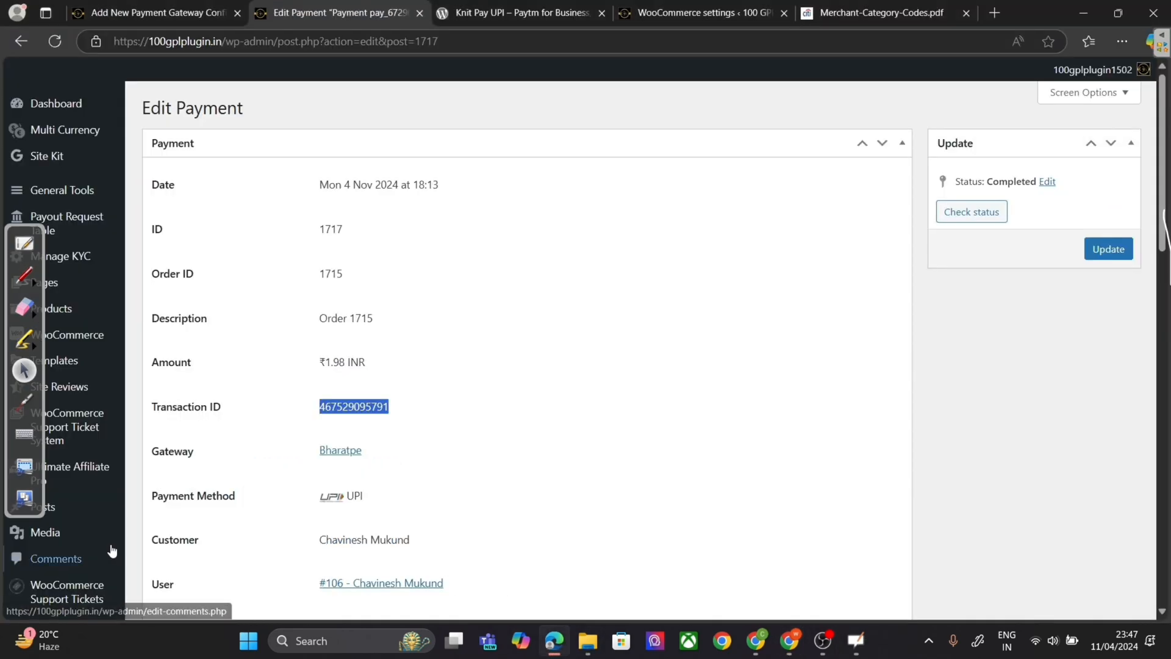
pyautogui.click(793, 652)
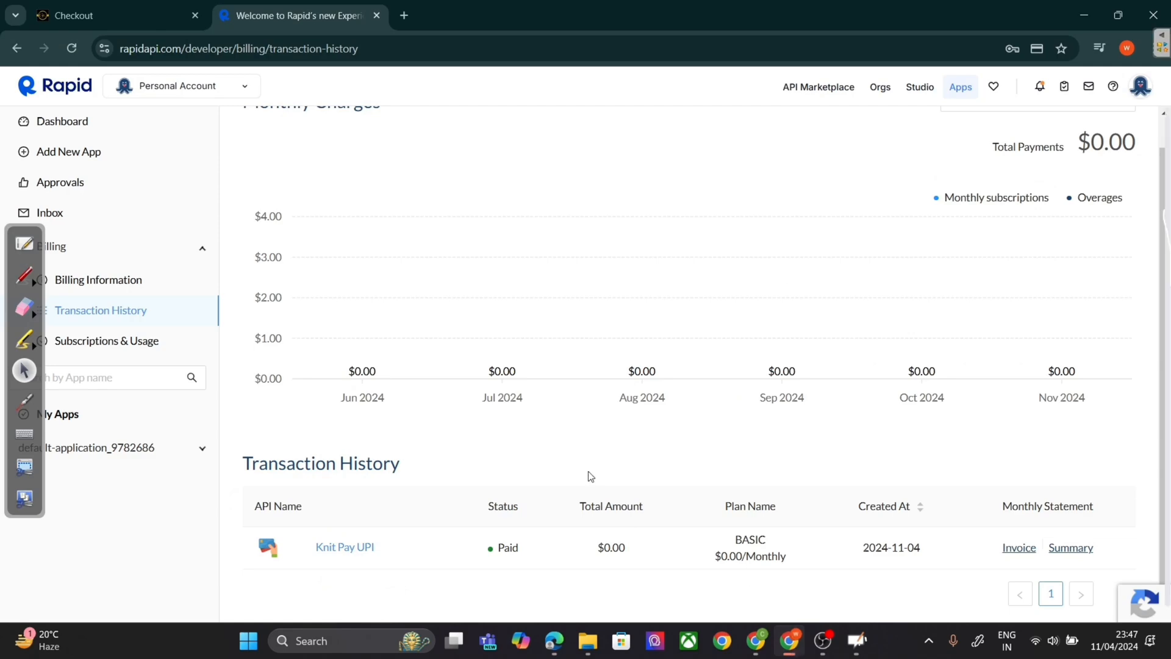
pyautogui.moveTo(555, 641)
pyautogui.click(507, 570)
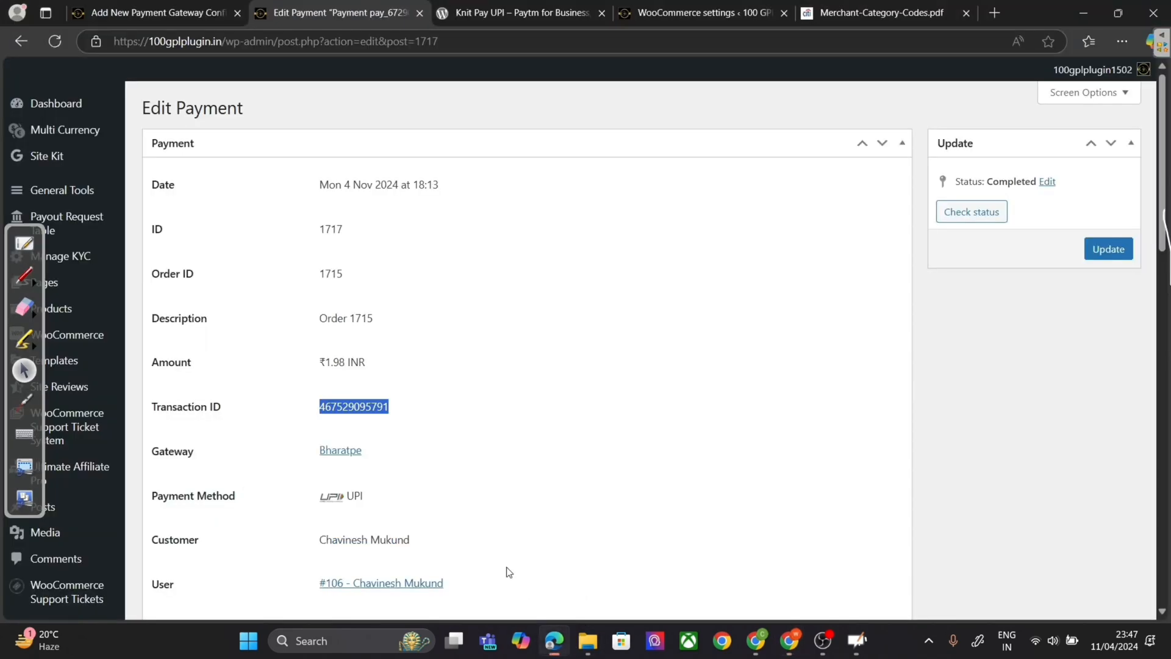
pyautogui.scroll(-7, 259, 499)
pyautogui.scroll(-1, 94, 545)
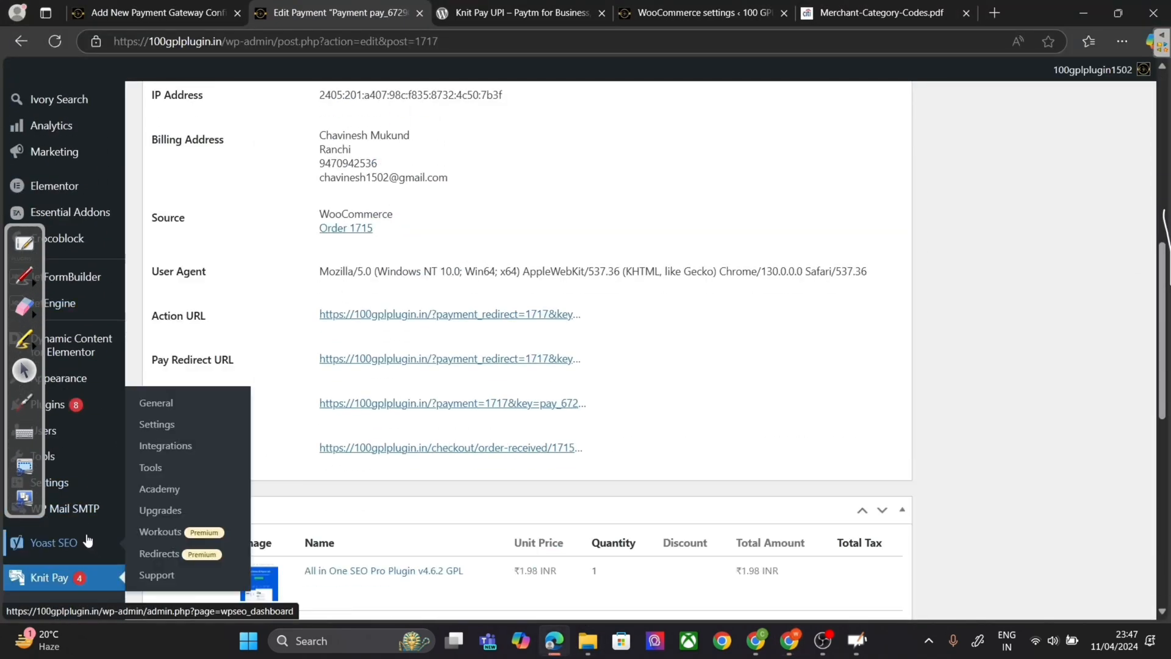
pyautogui.scroll(-4, 83, 574)
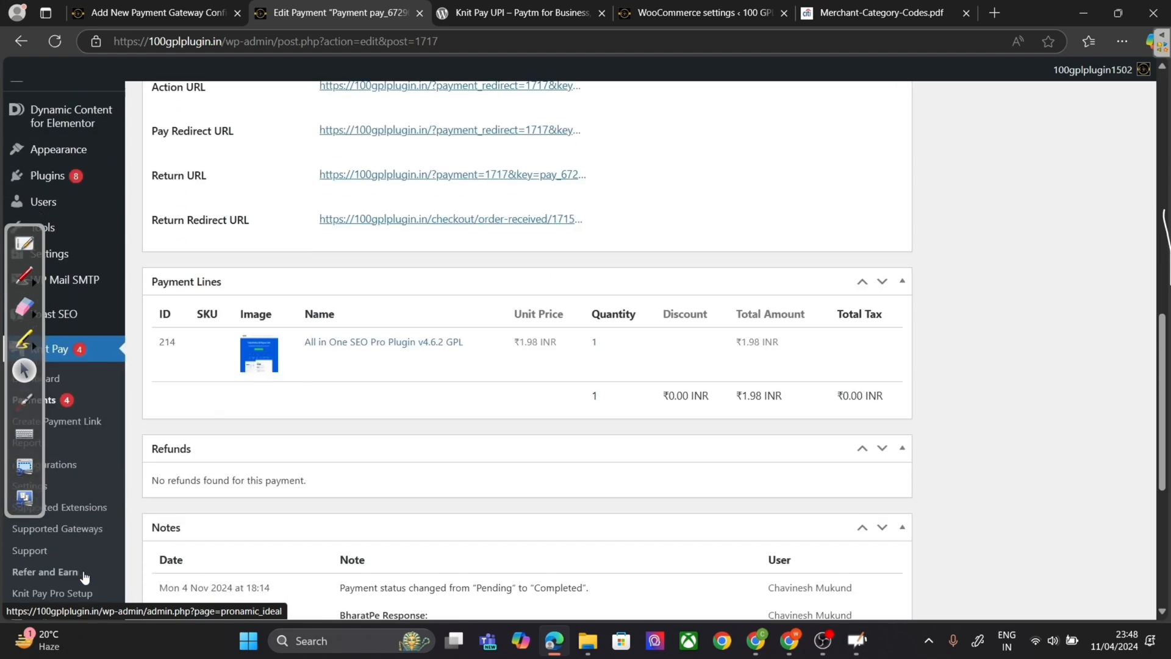
pyautogui.click(85, 567)
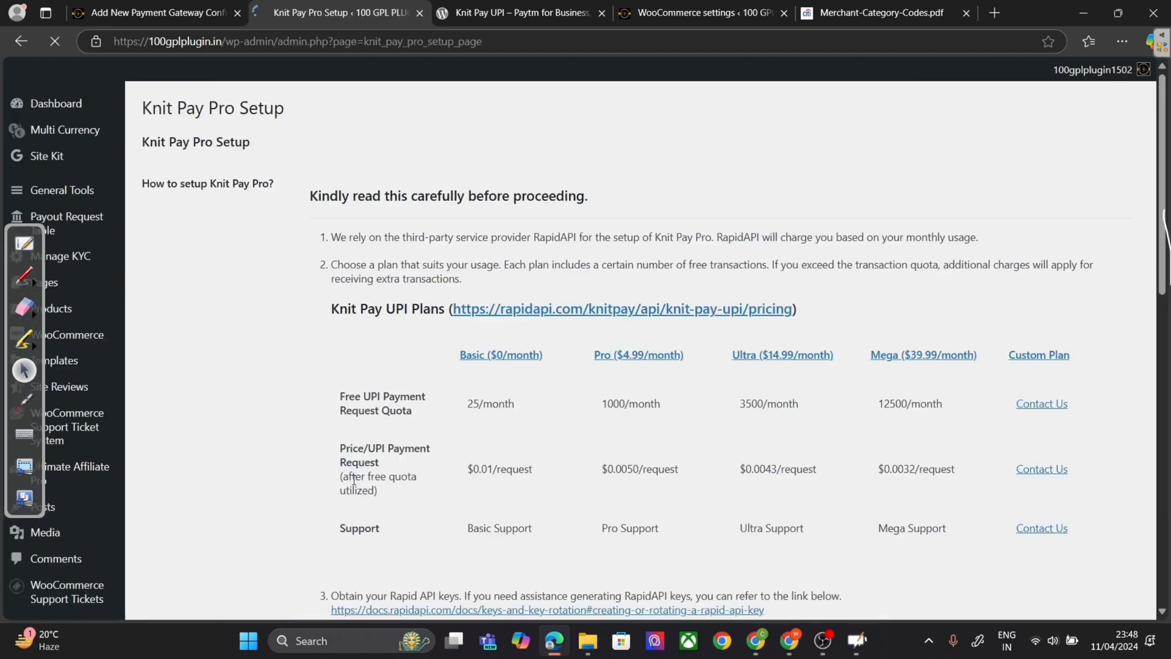
# Step: Review the Knit Pay UPI pricing plans on RapidAPI, then close that page
pyautogui.click(633, 310)
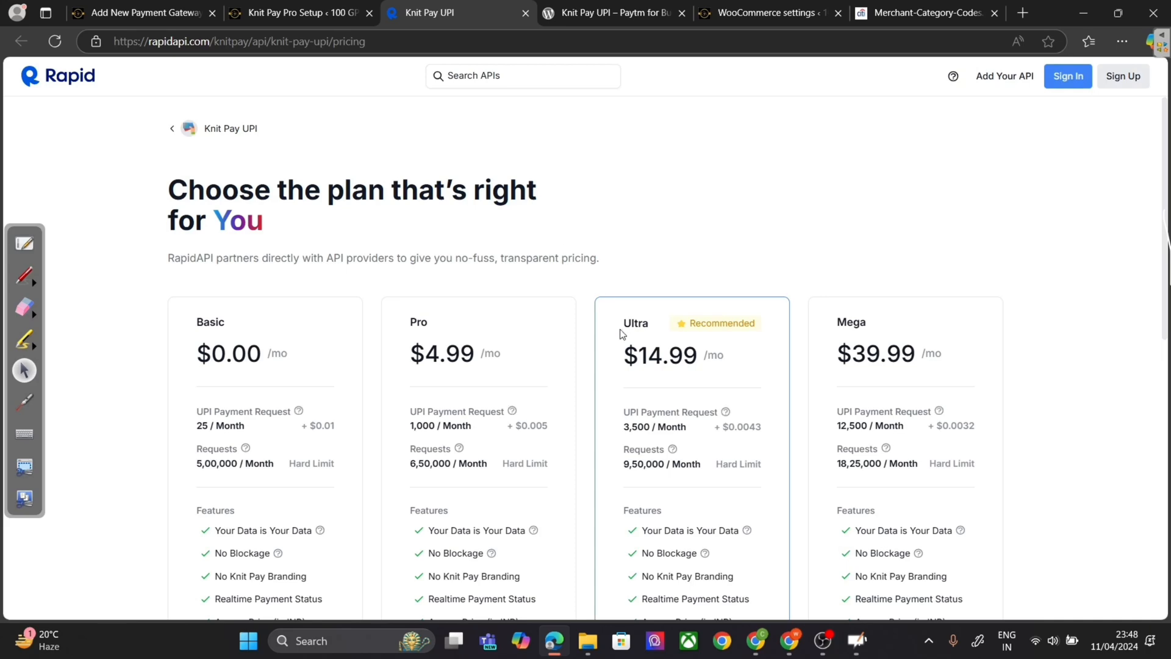
pyautogui.scroll(-5, 616, 336)
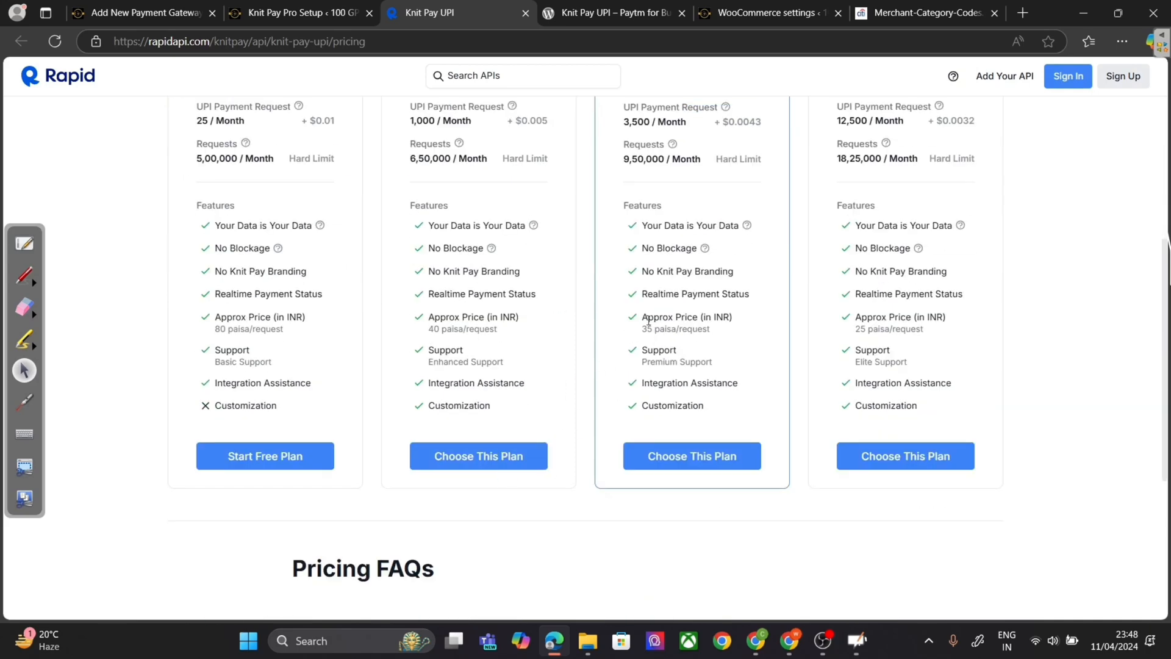
pyautogui.click(526, 13)
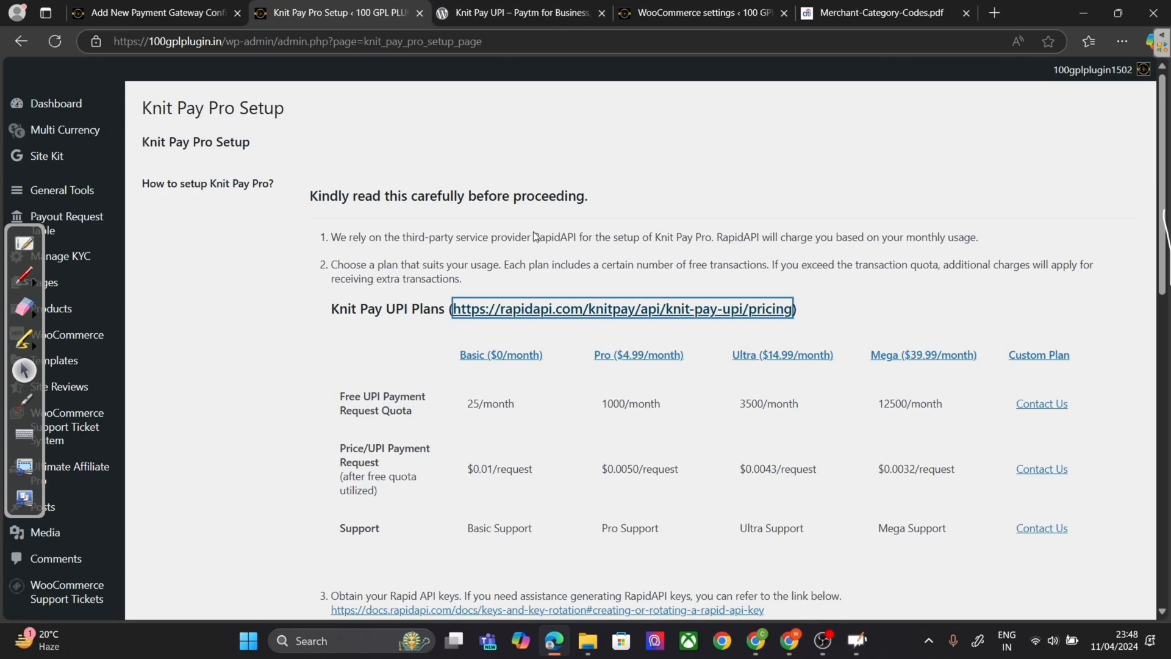